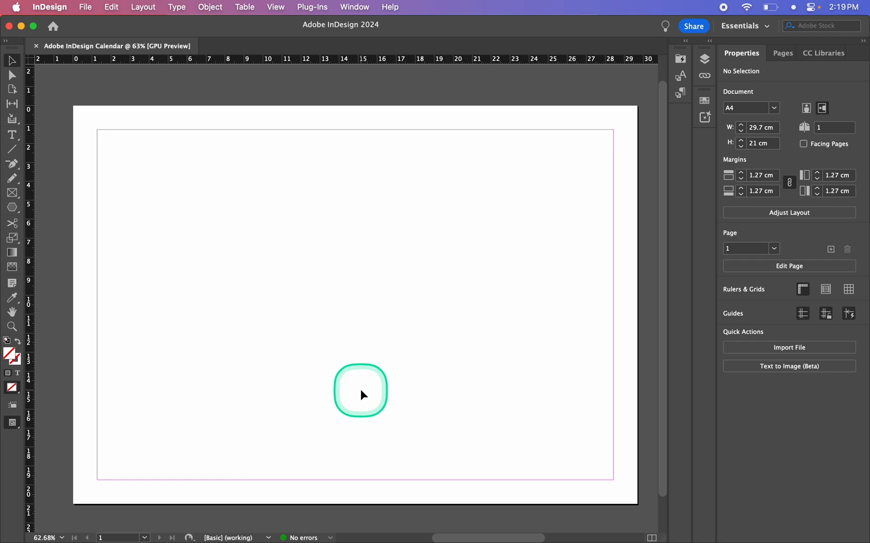
Check the Condensed_2025_Calendar dates in Excel and return to the InDesign document.
{"action": "key", "text": "ctrl+Left"}
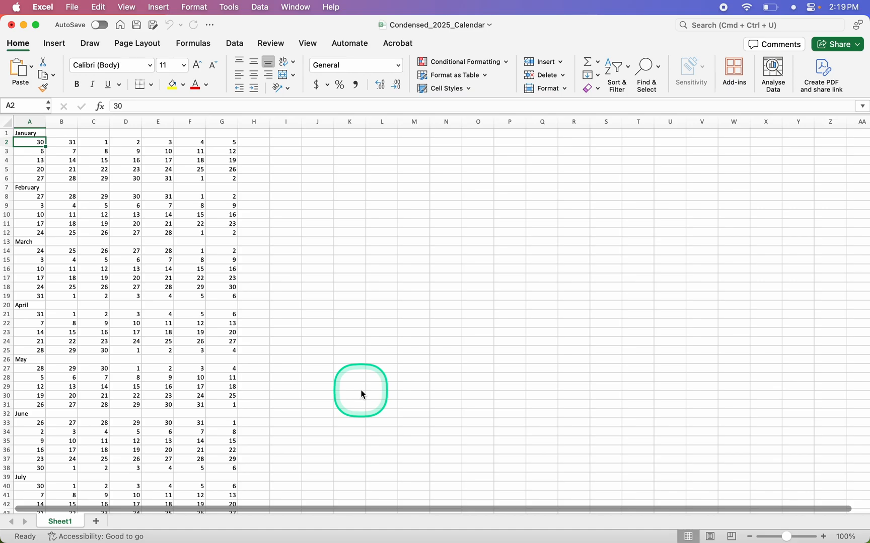
{"action": "key", "text": "ctrl+Right"}
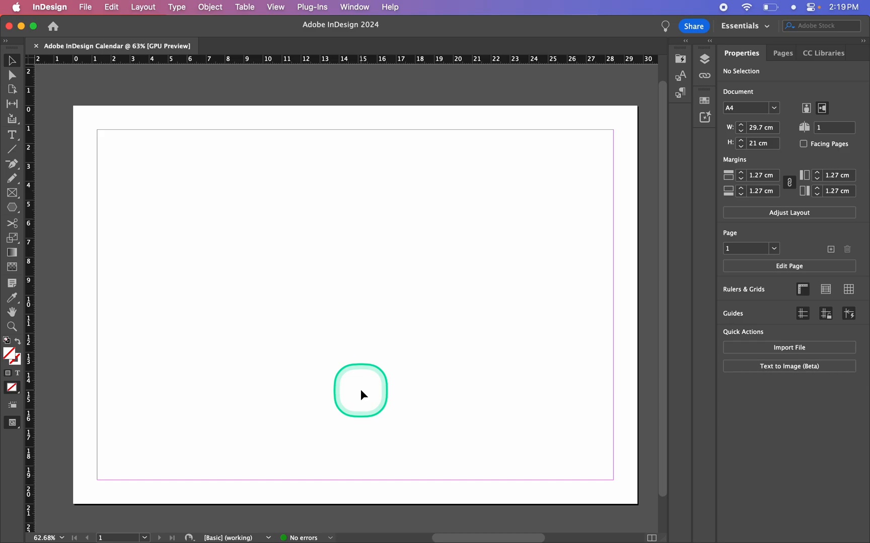
{"action": "scroll", "coordinate": [360, 394], "scroll_direction": "down", "scroll_amount": 1}
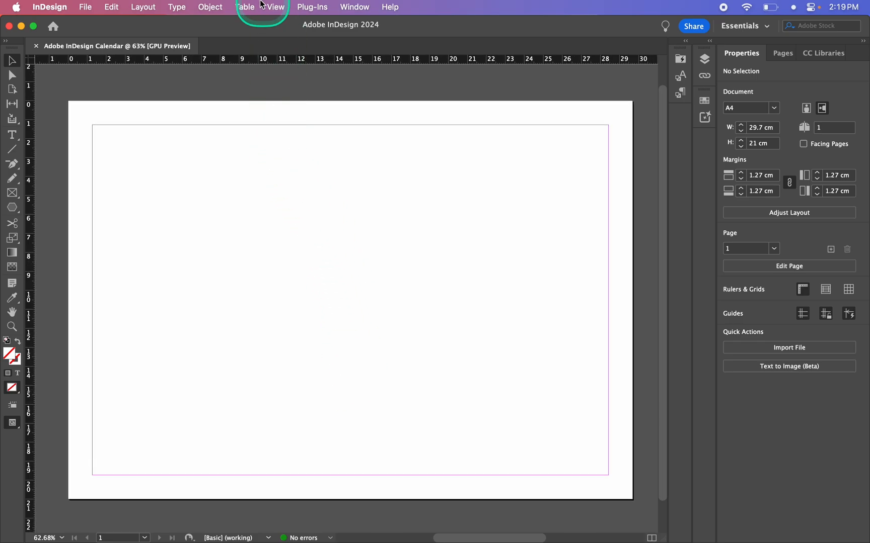
Create a table with 8 body rows and 7 columns that fills the whole area inside the page margins.
{"action": "left_click", "coordinate": [245, 6]}
{"action": "left_click", "coordinate": [253, 32]}
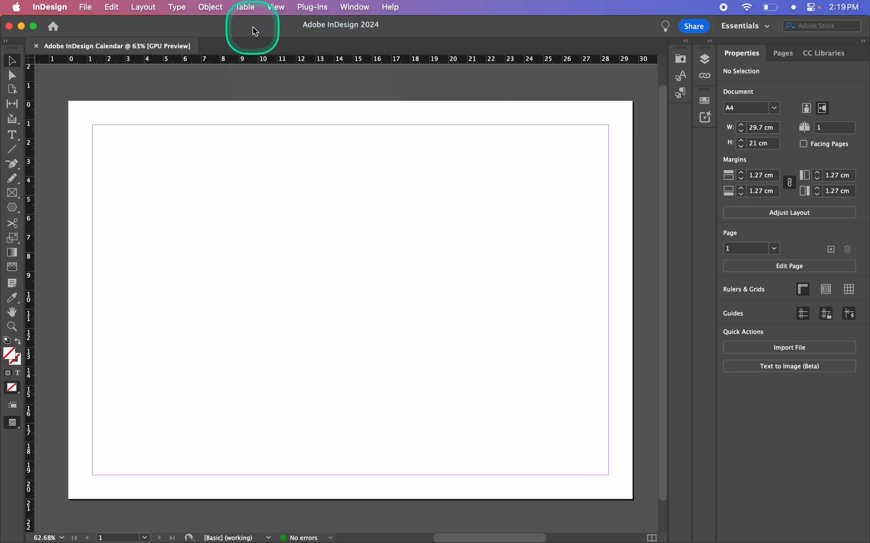
{"action": "left_click_drag", "start_coordinate": [378, 113], "coordinate": [377, 134]}
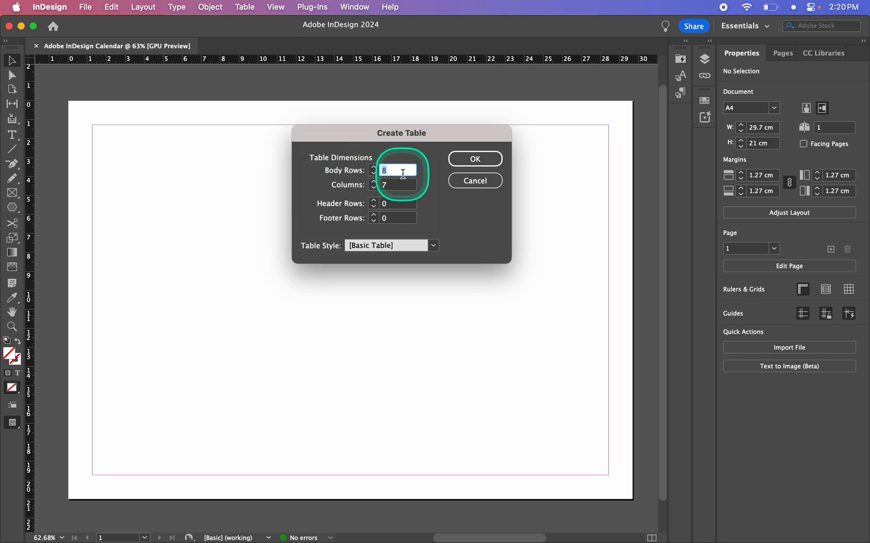
{"action": "left_click", "coordinate": [400, 184]}
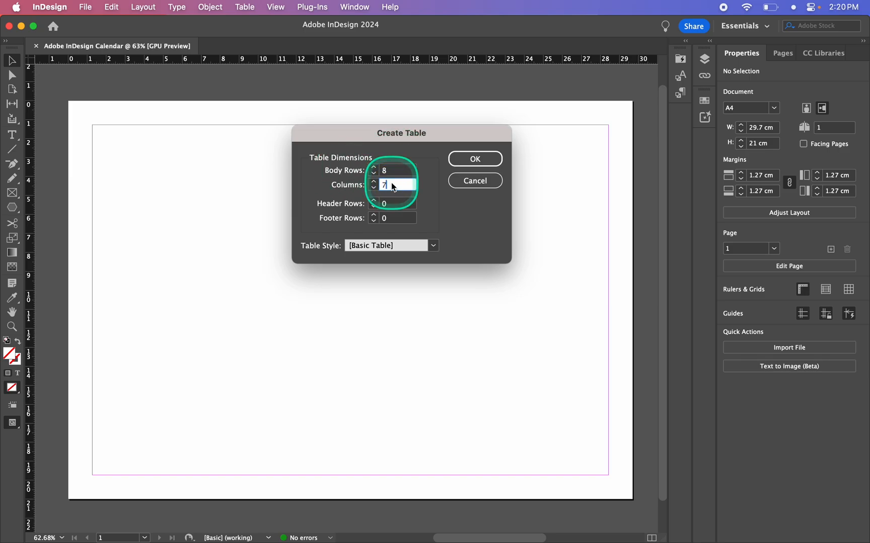
{"action": "left_click", "coordinate": [475, 159]}
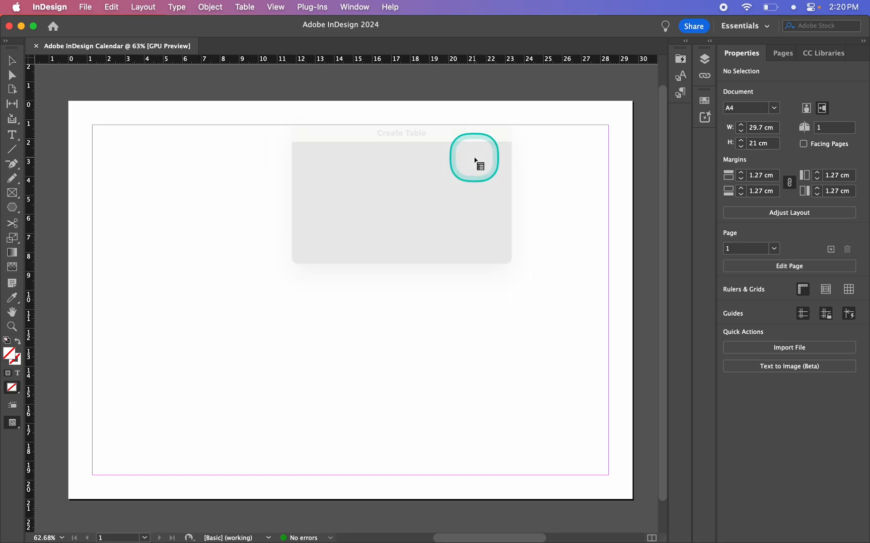
{"action": "left_click_drag", "start_coordinate": [95, 130], "coordinate": [607, 474]}
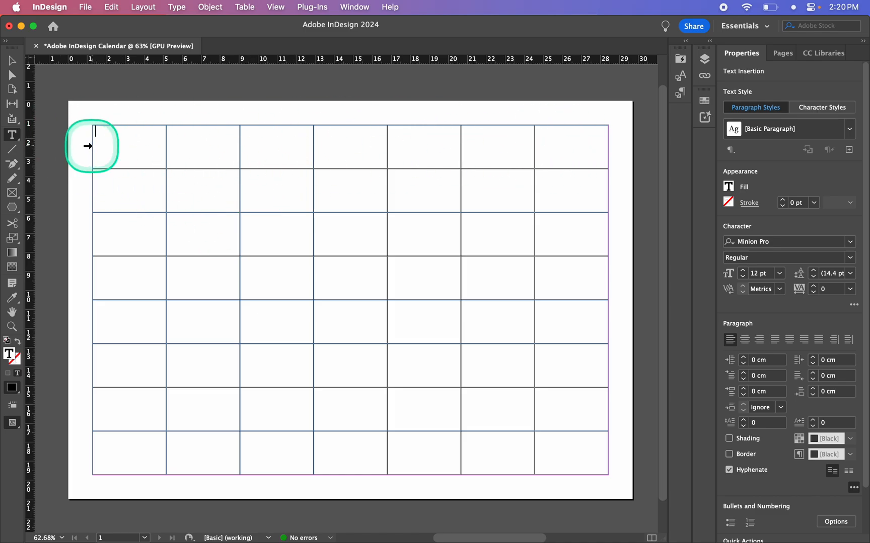
Merge all the cells of the table's top row into one and enter "january" in it.
{"action": "left_click", "coordinate": [88, 146]}
{"action": "left_click", "coordinate": [110, 146]}
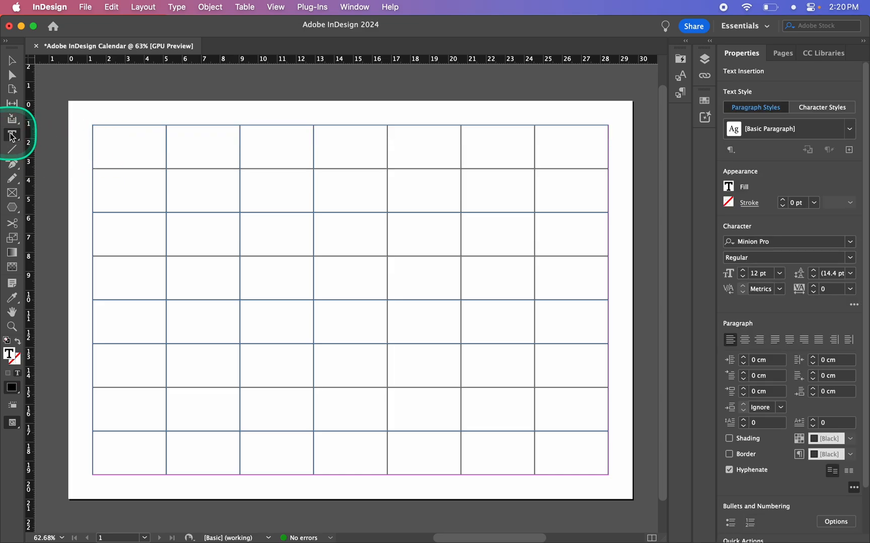
{"action": "left_click", "coordinate": [89, 149]}
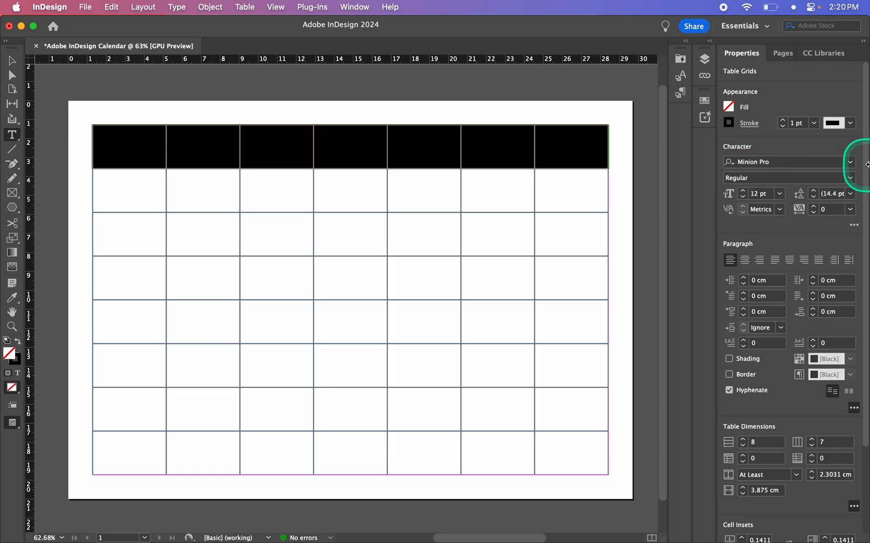
{"action": "left_click_drag", "start_coordinate": [866, 166], "coordinate": [867, 276]}
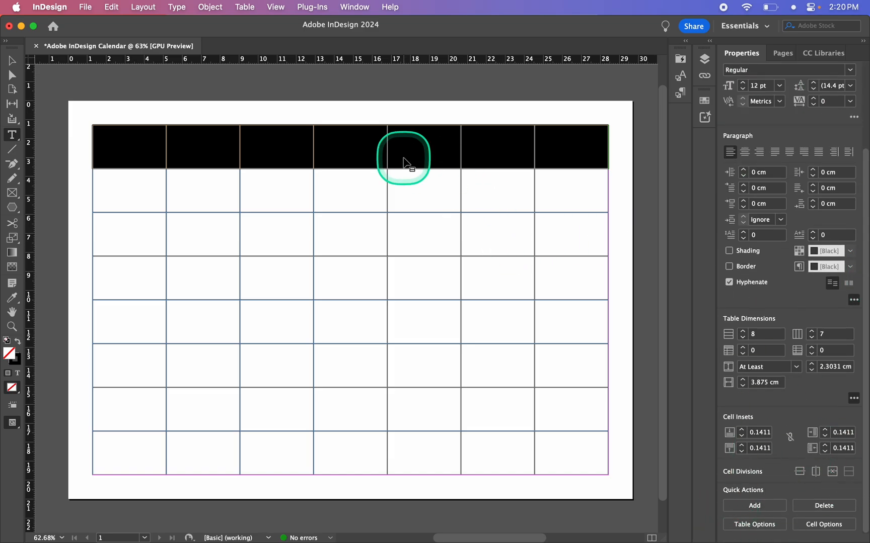
{"action": "key", "text": "cmd+m"}
{"action": "left_click", "coordinate": [346, 146]}
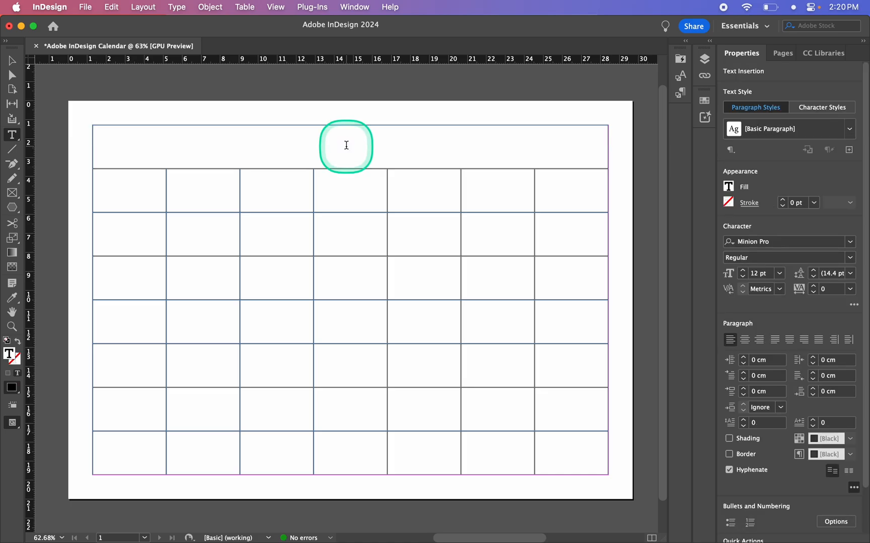
{"action": "type", "text": "january"}
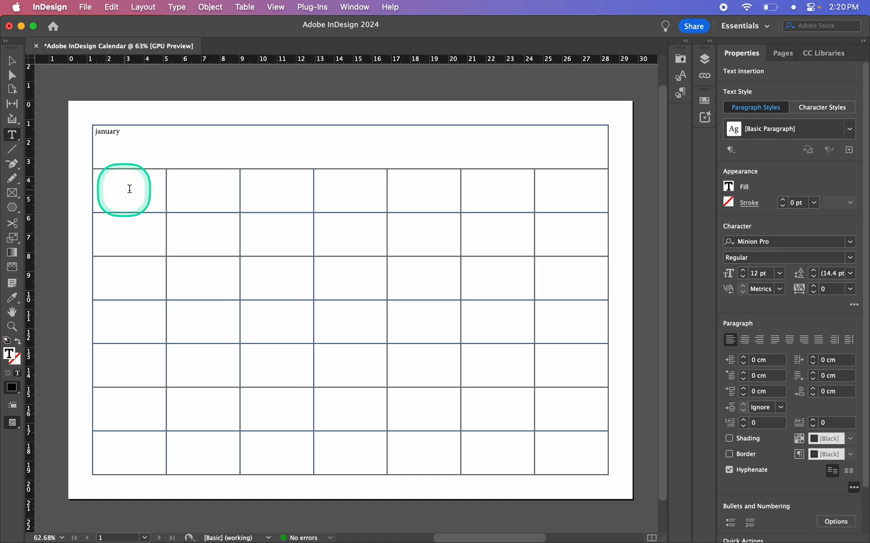
Fill the second row's cells with the weekday names in lowercase, from "monday" in the first column to "sunday" in the last.
{"action": "left_click", "coordinate": [129, 189]}
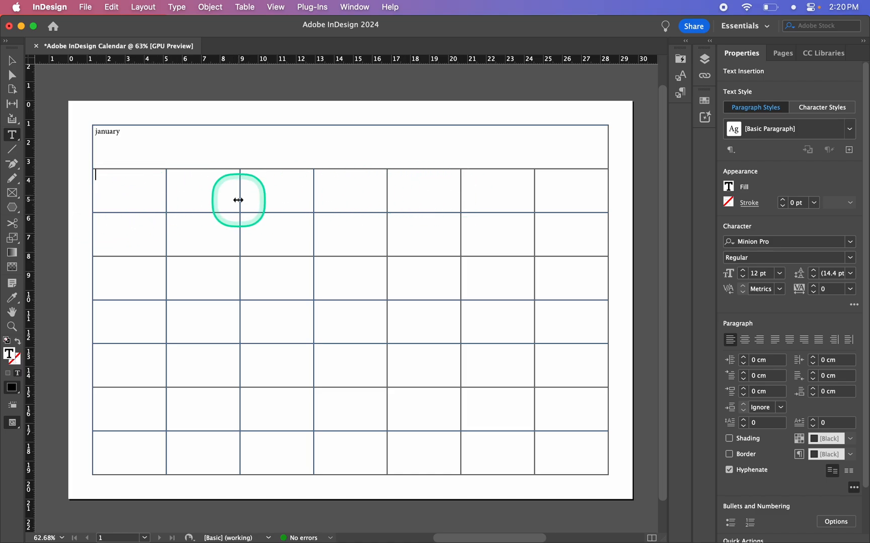
{"action": "type", "text": "monday"}
{"action": "key", "text": "Tab"}
{"action": "type", "text": "tu"}
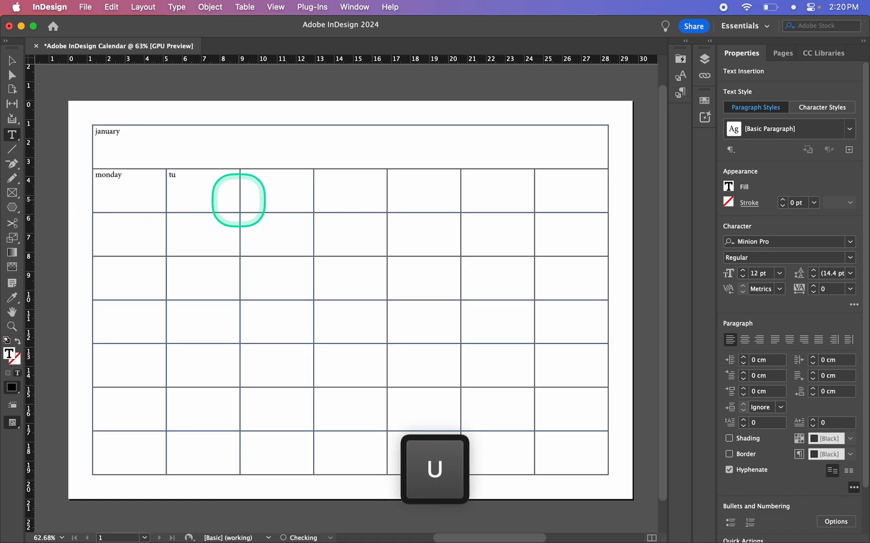
{"action": "type", "text": "esday"}
{"action": "key", "text": "Tab"}
{"action": "type", "text": "wednesday"}
{"action": "key", "text": "Tab"}
{"action": "type", "text": "thursd"}
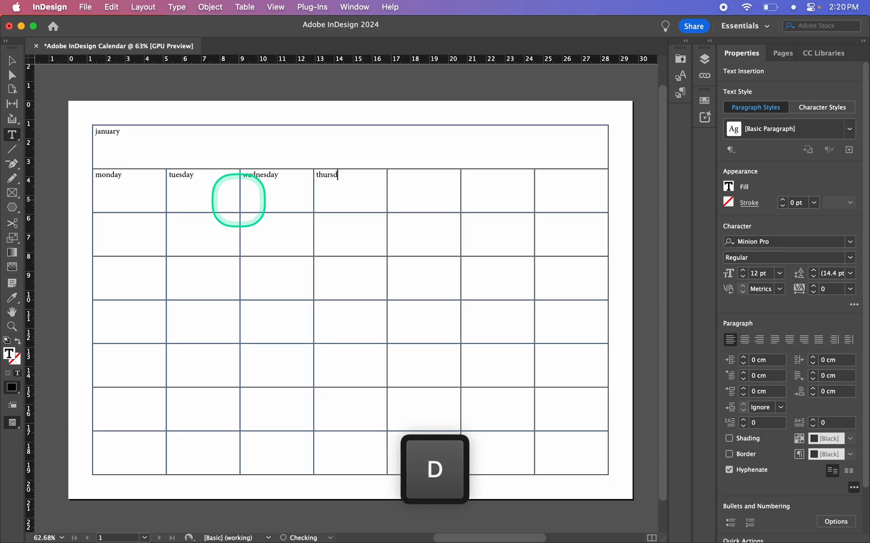
{"action": "type", "text": "ay"}
{"action": "key", "text": "Tab"}
{"action": "type", "text": "friday"}
{"action": "key", "text": "Tab"}
{"action": "type", "text": "saturday"}
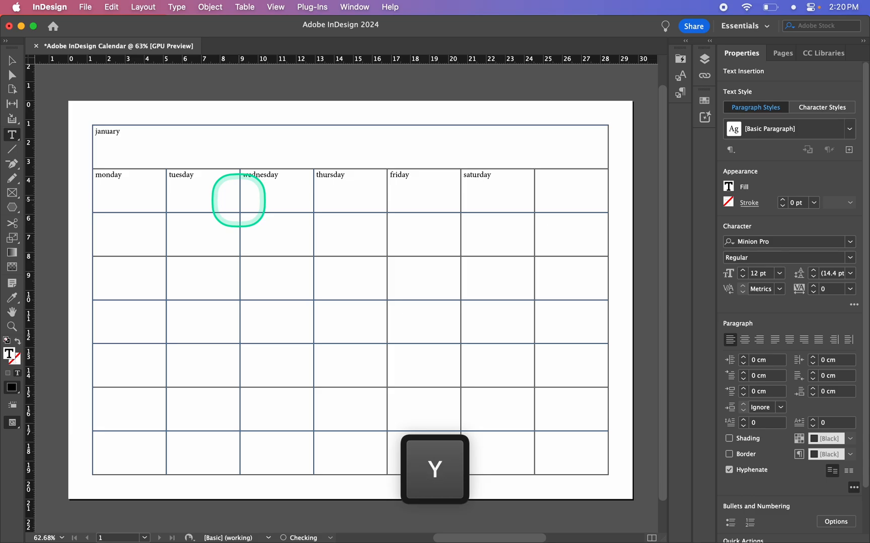
{"action": "key", "text": "Tab"}
{"action": "type", "text": "sunday"}
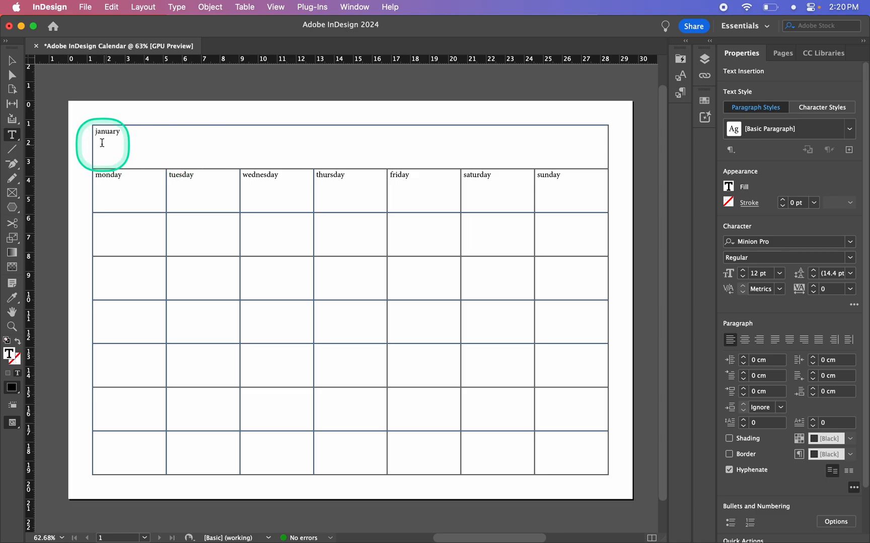
Set the stroke weight to 0 pt on the outer and inner borders of the top two rows, leaving out their bottom edge.
{"action": "left_click", "coordinate": [87, 145]}
{"action": "left_click_drag", "start_coordinate": [87, 145], "coordinate": [88, 182]}
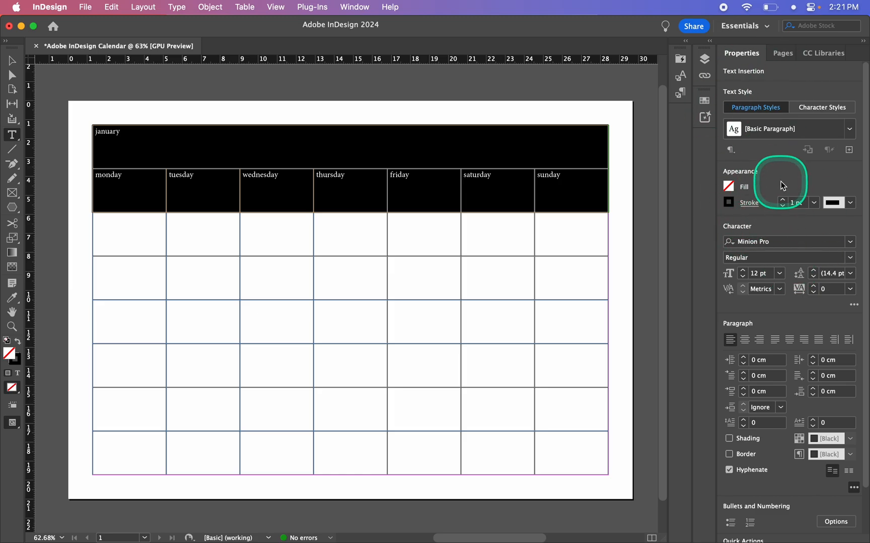
{"action": "left_click", "coordinate": [354, 7]}
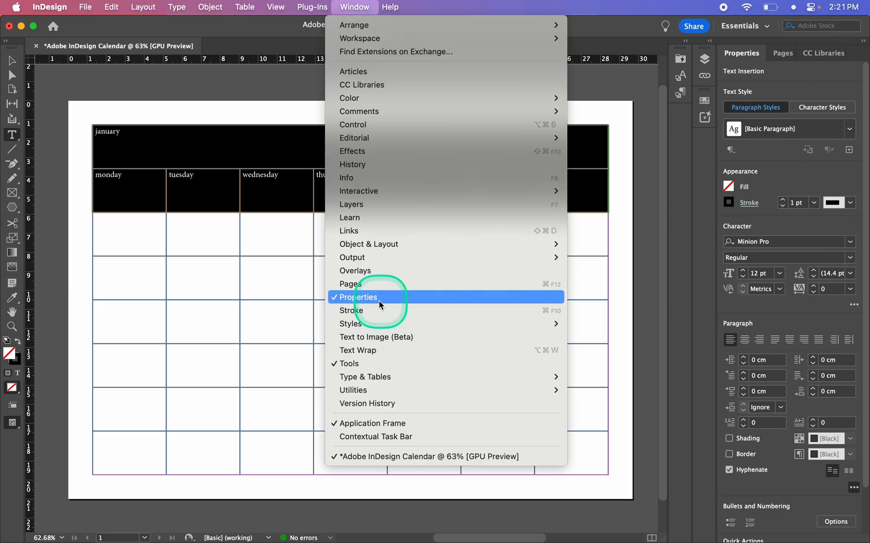
{"action": "left_click", "coordinate": [362, 5]}
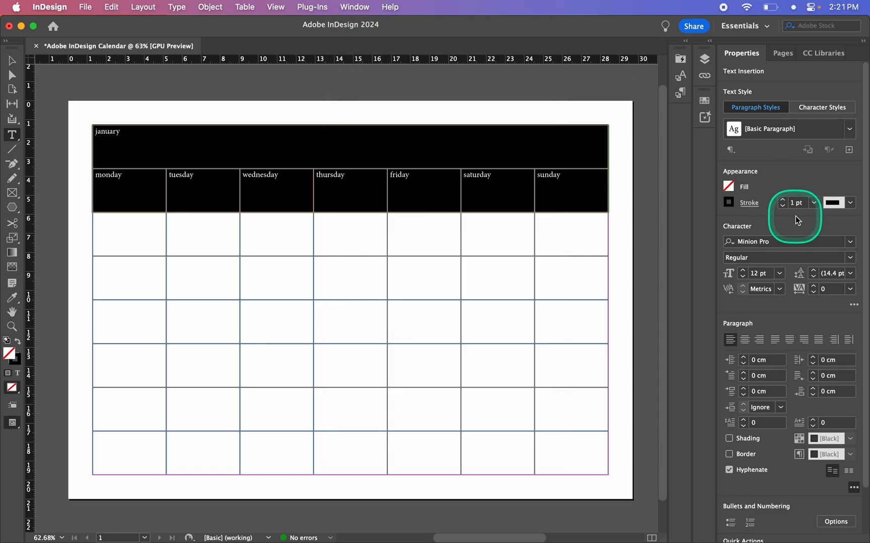
{"action": "left_click", "coordinate": [748, 203]}
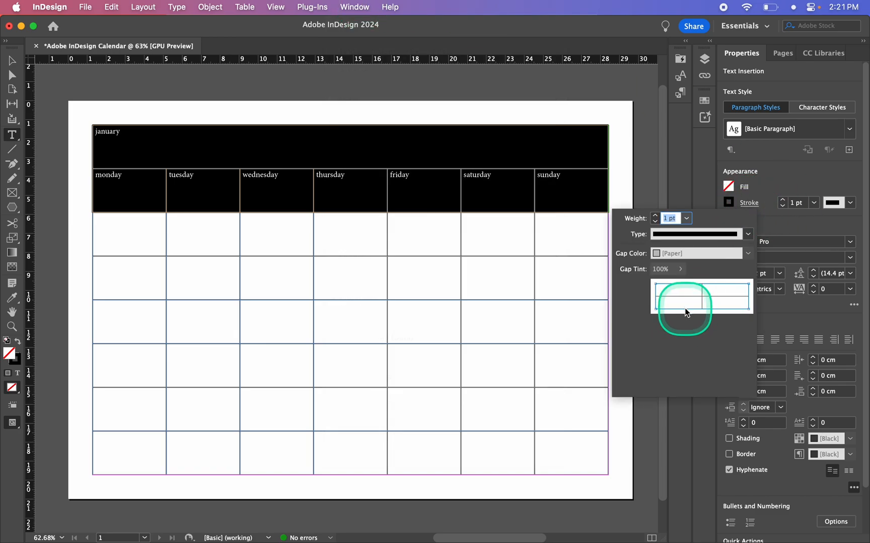
{"action": "key", "text": "fn"}
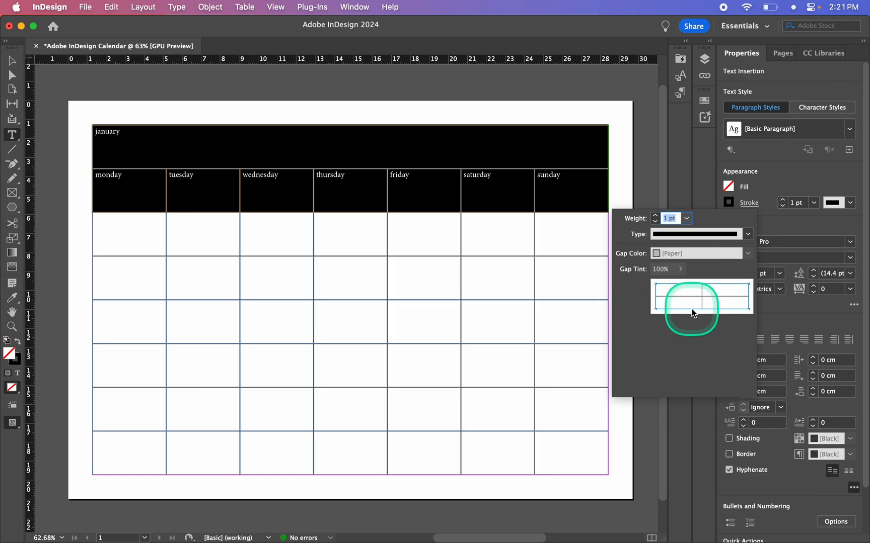
{"action": "left_click", "coordinate": [691, 309]}
{"action": "key", "text": "fn"}
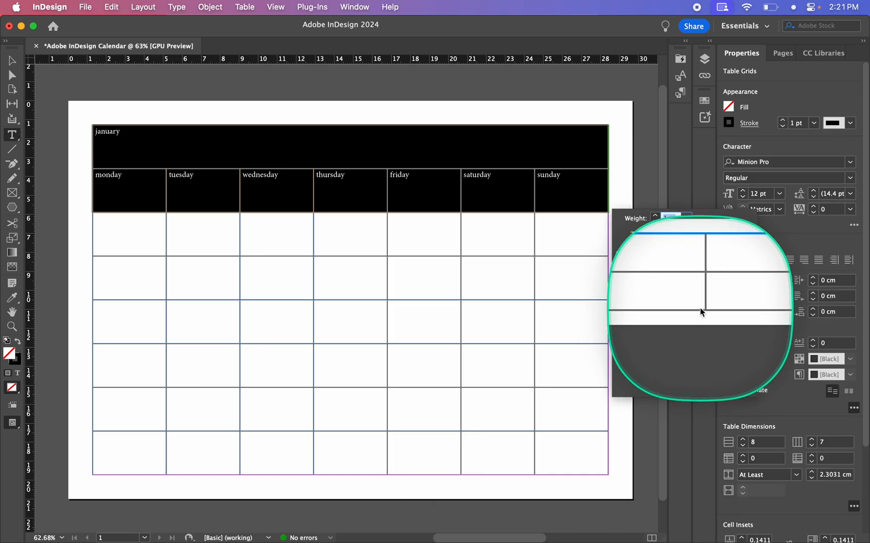
{"action": "left_click", "coordinate": [702, 289]}
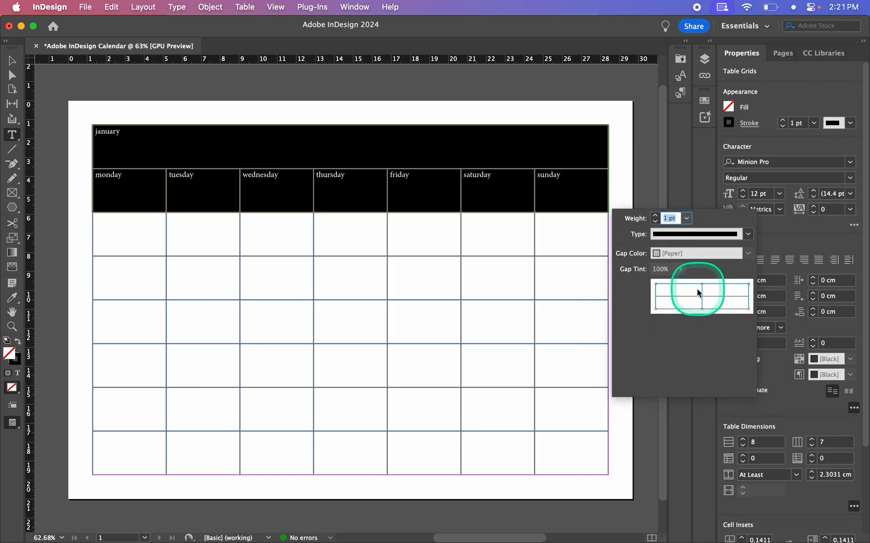
{"action": "left_click", "coordinate": [666, 299]}
{"action": "key", "text": "fn"}
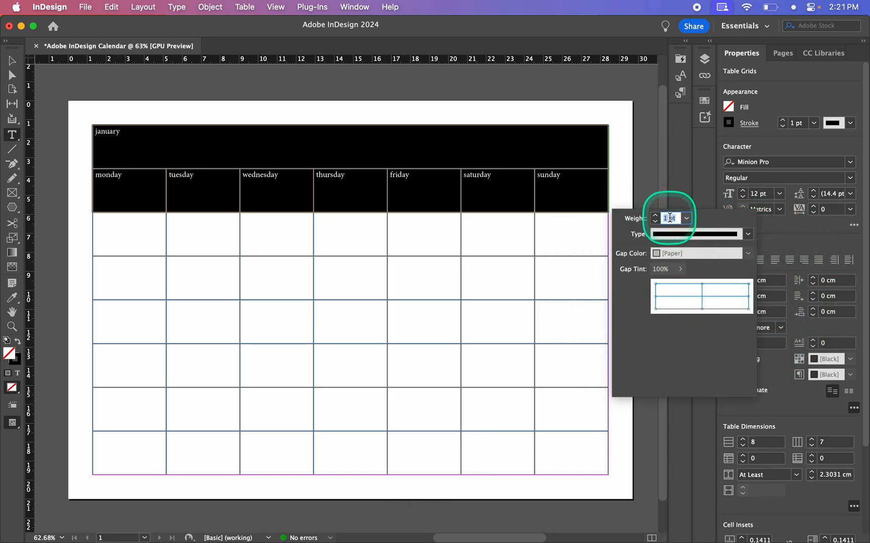
{"action": "type", "text": "0"}
{"action": "key", "text": "Return"}
{"action": "left_click", "coordinate": [417, 181]}
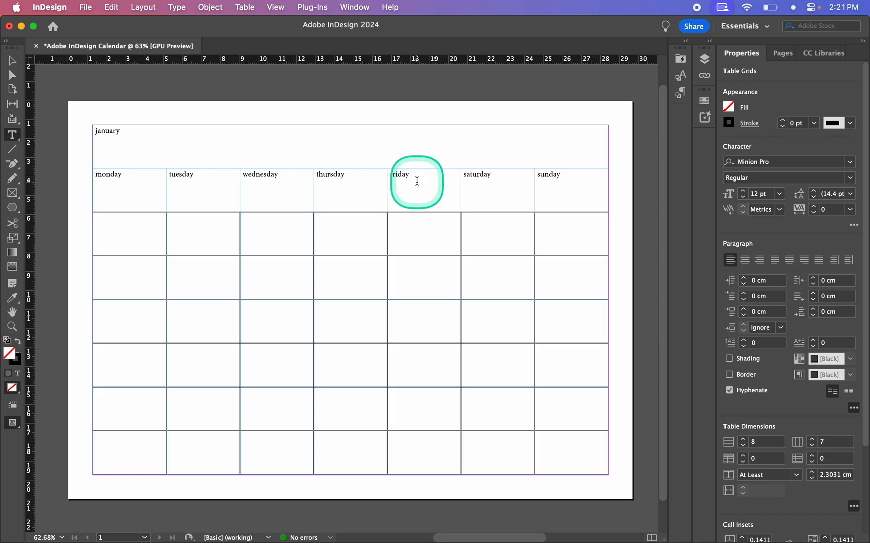
Deselect the table and preview the page without guides and frame edges, and return to the normal view.
{"action": "left_click", "coordinate": [70, 236]}
{"action": "key", "text": "v"}
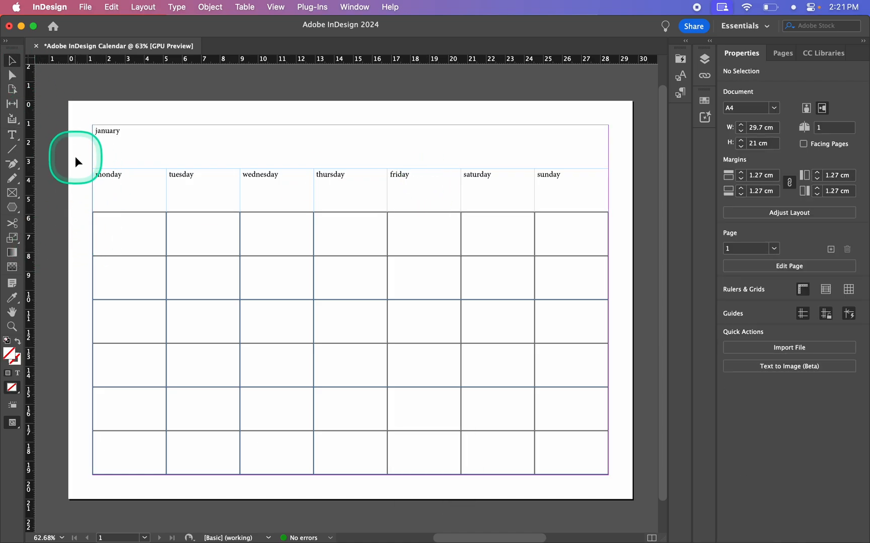
{"action": "key", "text": "w"}
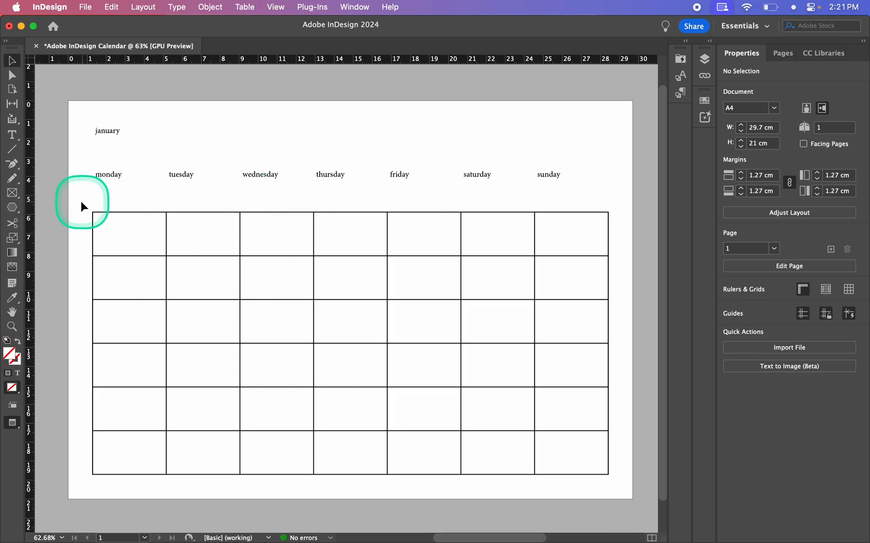
{"action": "key", "text": "w"}
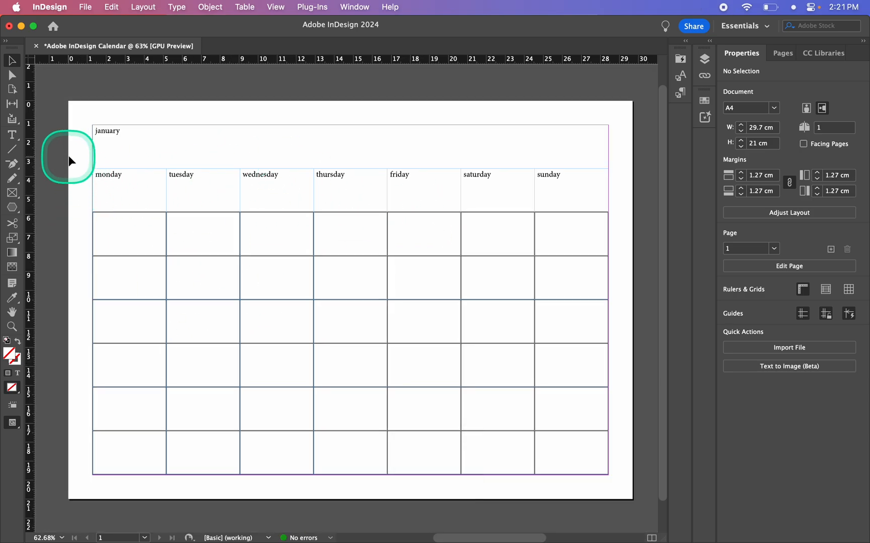
Format the "january" title in Operetta 18 Demi Bold at 30 pt.
{"action": "key", "text": "t"}
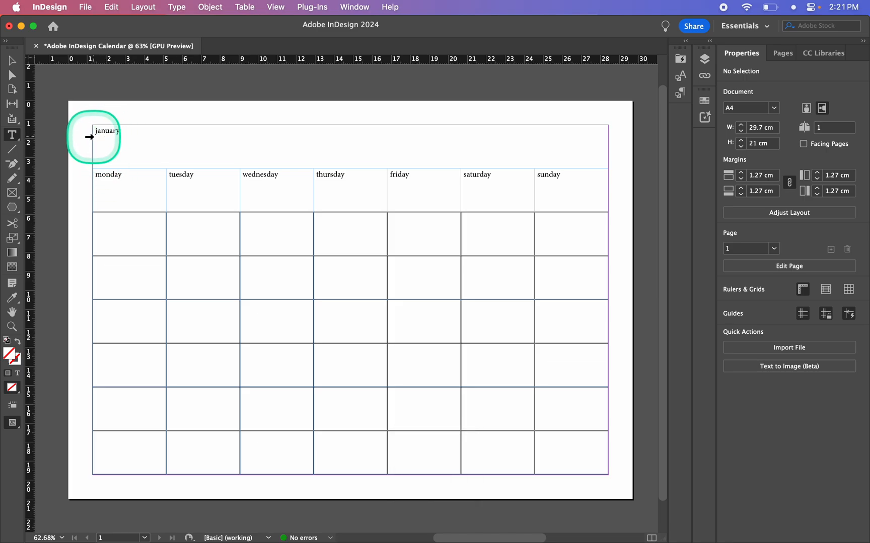
{"action": "left_click", "coordinate": [89, 136]}
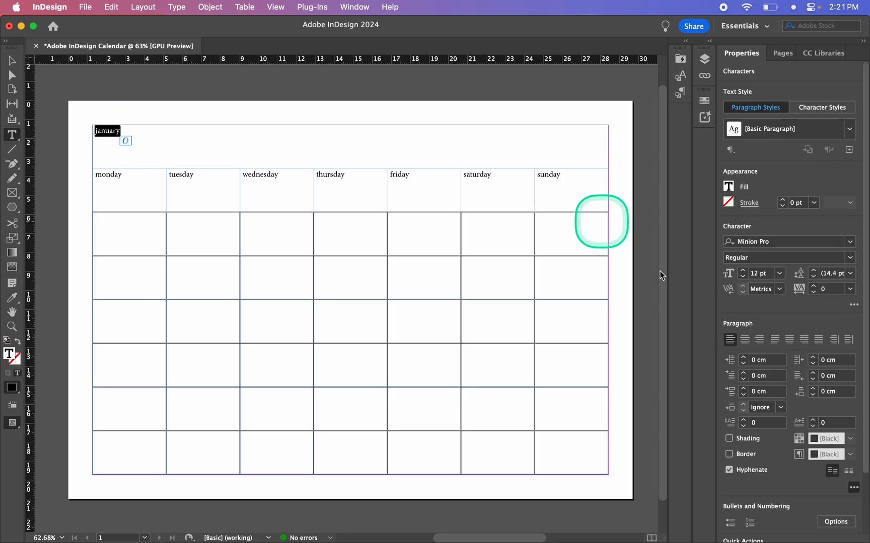
{"action": "left_click", "coordinate": [788, 248]}
{"action": "type", "text": "oper"}
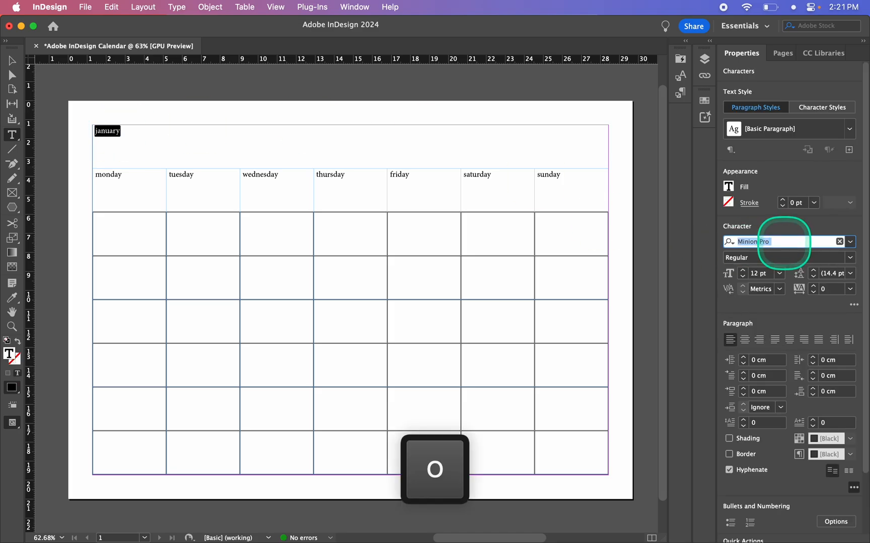
{"action": "type", "text": "etta 18"}
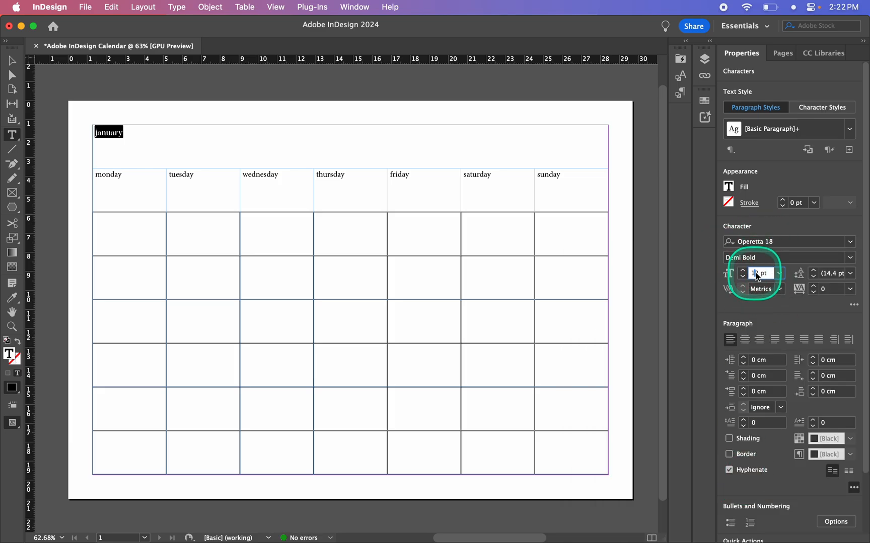
{"action": "left_click", "coordinate": [779, 274]}
{"action": "left_click", "coordinate": [770, 417]}
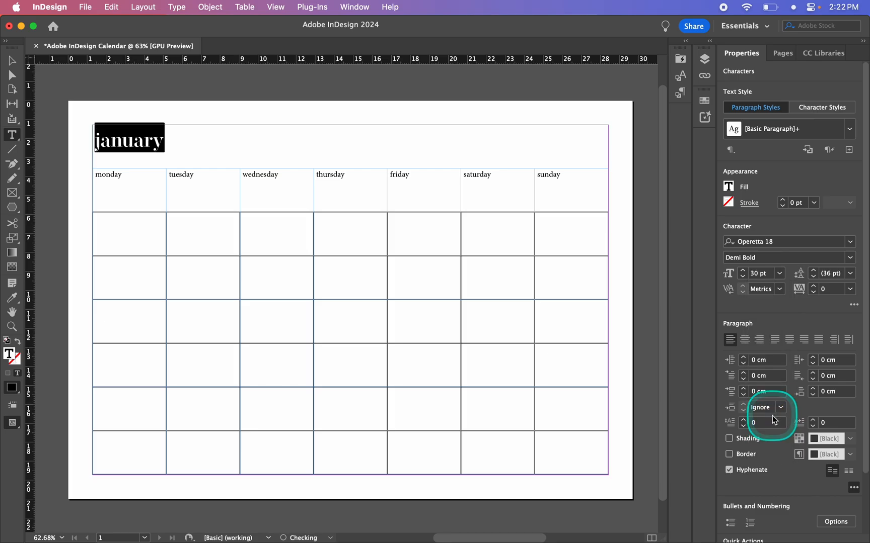
Centre the month title, and format the weekday row in centred Operetta 12 Medium.
{"action": "left_click", "coordinate": [744, 339]}
{"action": "left_click", "coordinate": [397, 138]}
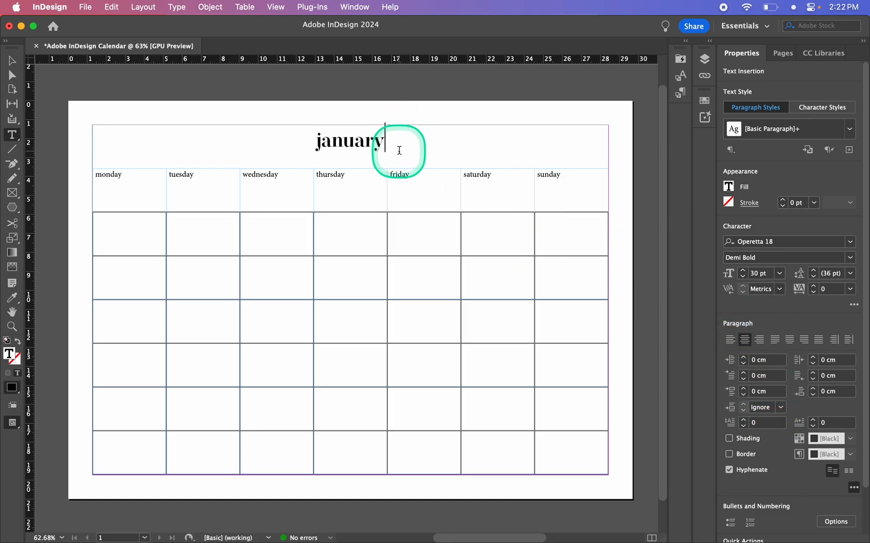
{"action": "left_click", "coordinate": [90, 186]}
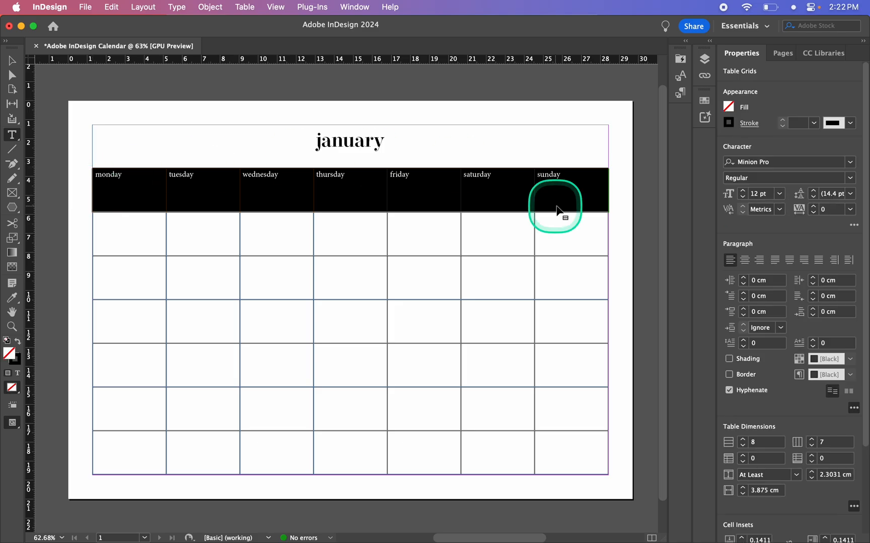
{"action": "left_click", "coordinate": [790, 163]}
{"action": "type", "text": "oper"}
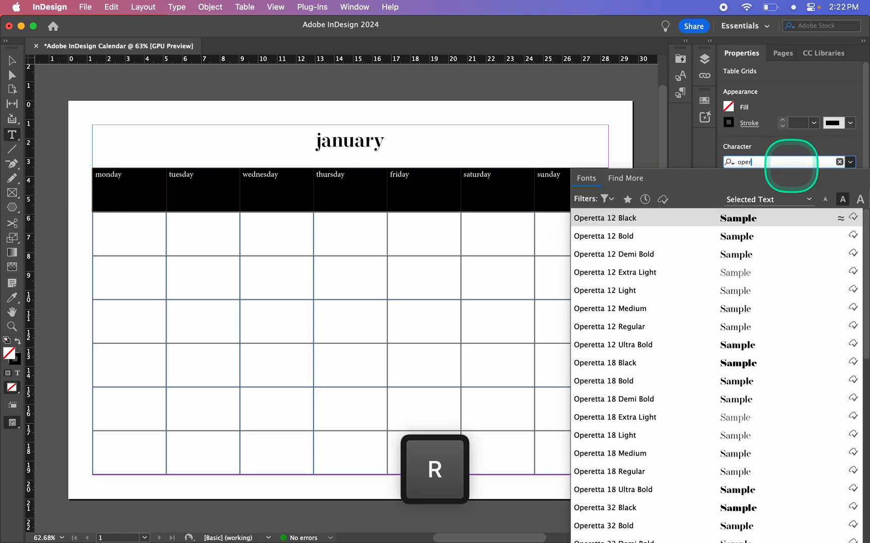
{"action": "left_click", "coordinate": [693, 310]}
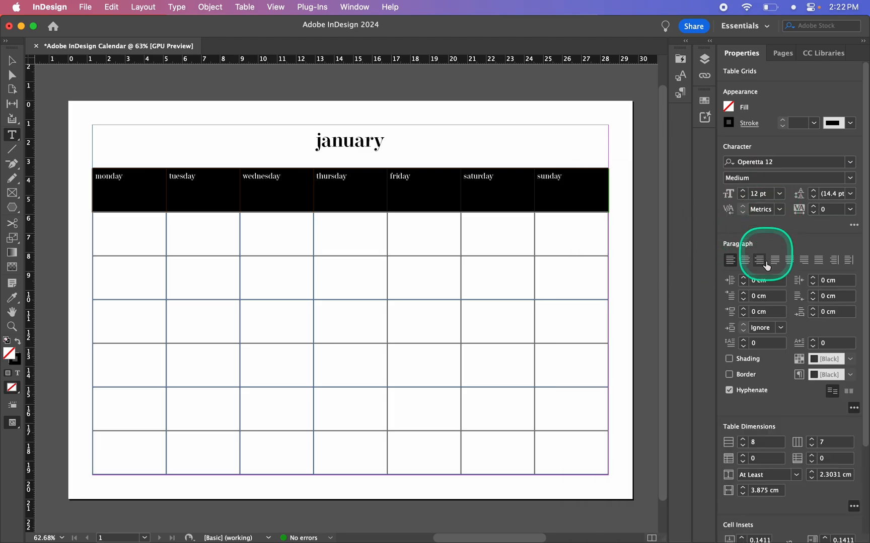
{"action": "left_click", "coordinate": [745, 261]}
{"action": "left_click", "coordinate": [426, 189]}
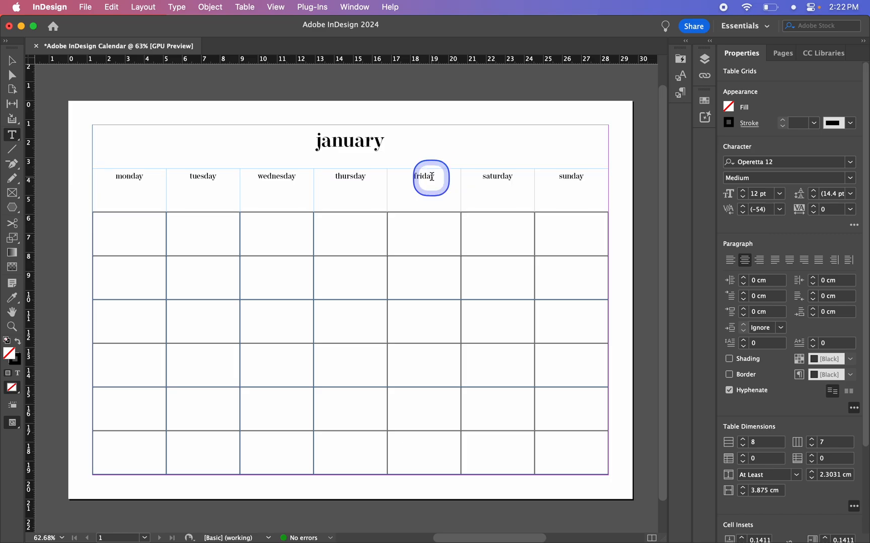
Reduce the weekday row's height to about 0.88 cm and move the title row's lower edge slightly up.
{"action": "left_click_drag", "start_coordinate": [412, 212], "coordinate": [413, 186]}
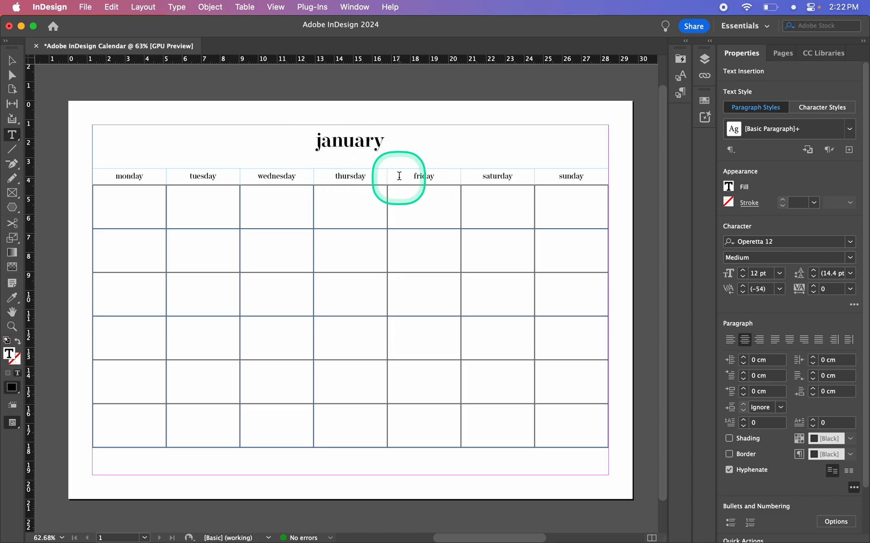
{"action": "left_click_drag", "start_coordinate": [400, 168], "coordinate": [401, 159]}
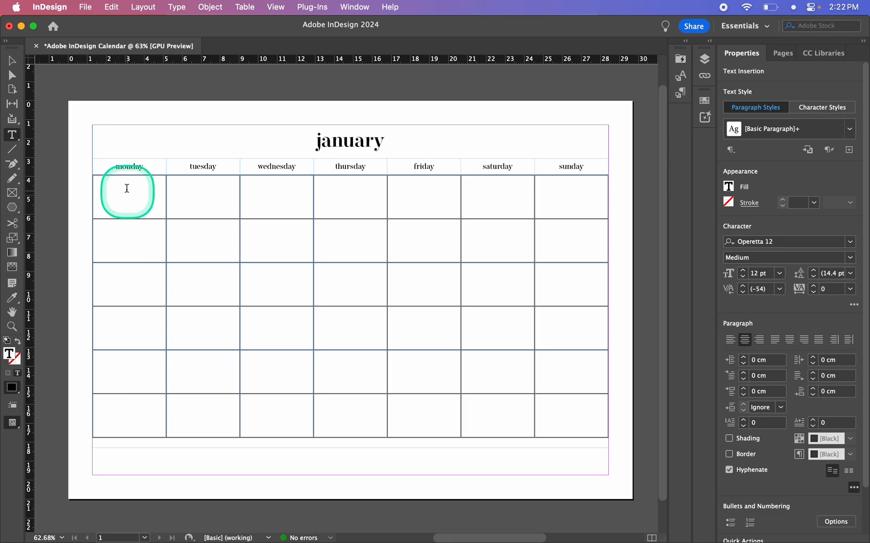
{"action": "left_click", "coordinate": [75, 413]}
{"action": "key", "text": "v"}
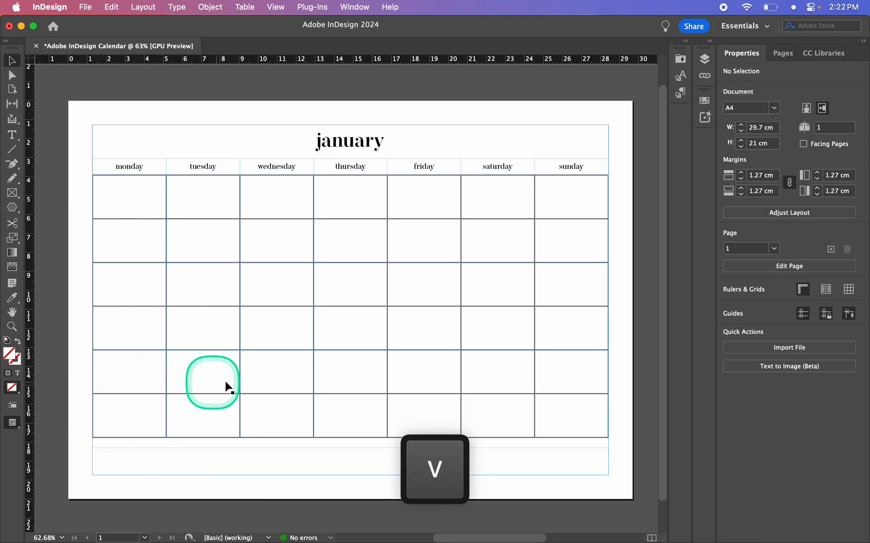
{"action": "left_click", "coordinate": [358, 454]}
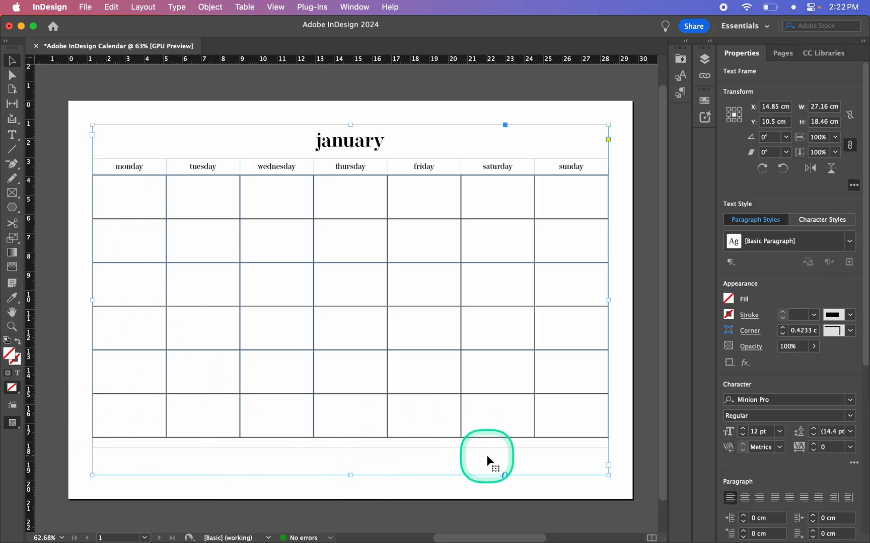
Set the row height of all six date rows to 2.5 cm and increase it to 2.6 cm.
{"action": "scroll", "coordinate": [487, 461], "scroll_direction": "up", "scroll_amount": 5}
{"action": "scroll", "coordinate": [486, 461], "scroll_direction": "down", "scroll_amount": 5}
{"action": "key", "text": "t"}
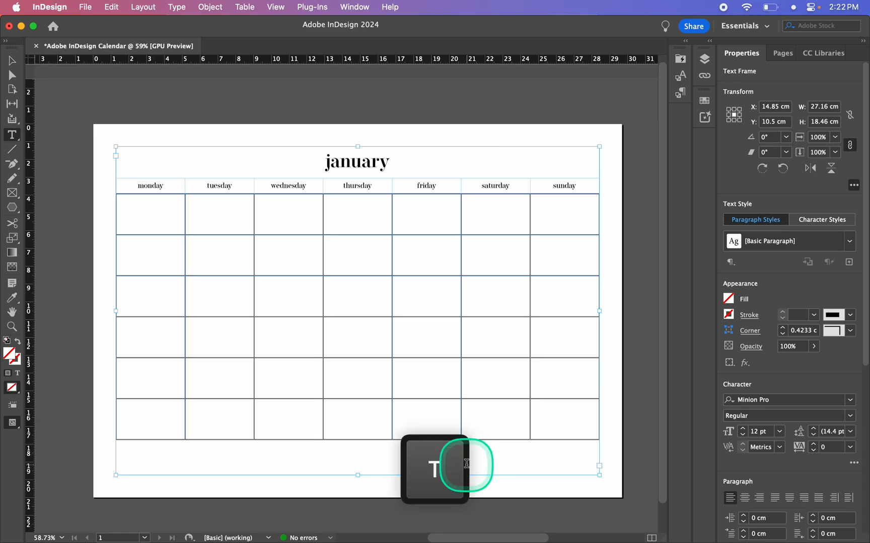
{"action": "left_click_drag", "start_coordinate": [151, 218], "coordinate": [543, 432]}
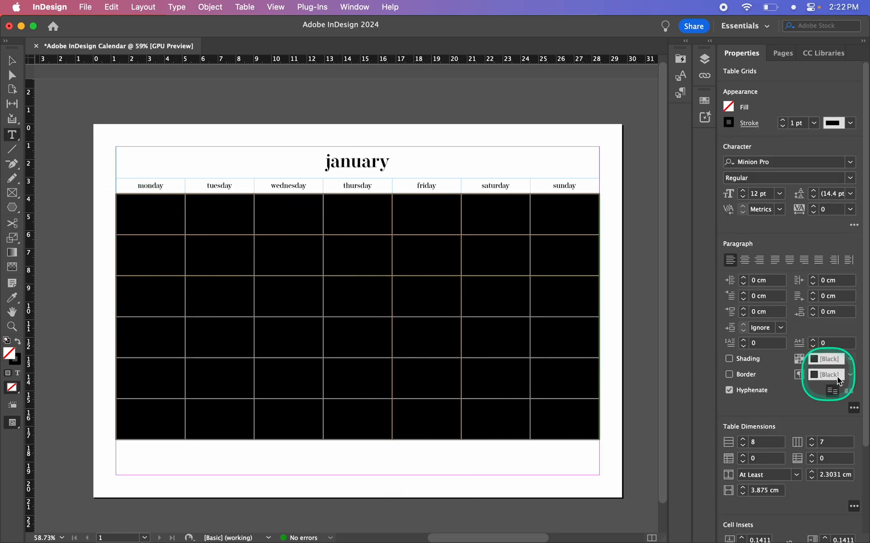
{"action": "scroll", "coordinate": [867, 351], "scroll_direction": "down", "scroll_amount": 5}
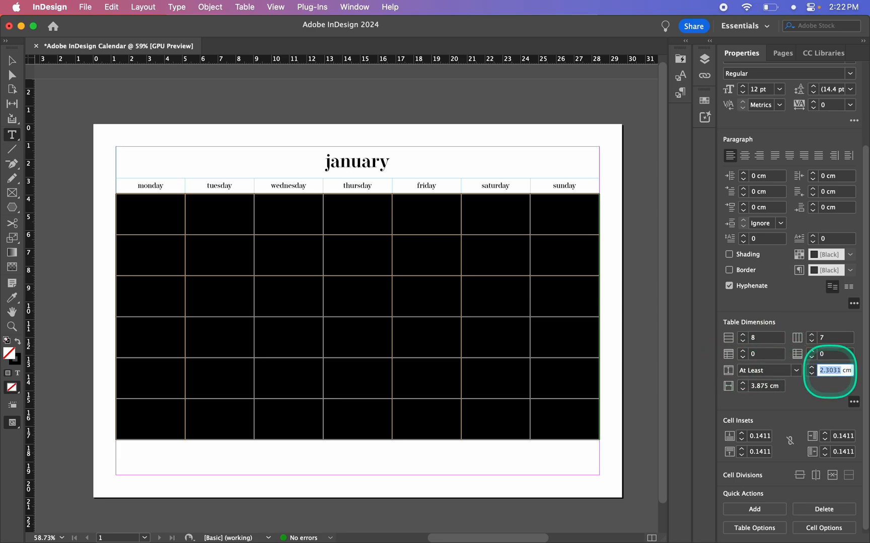
{"action": "type", "text": "2.5"}
{"action": "key", "text": "Return"}
{"action": "left_click", "coordinate": [827, 371]}
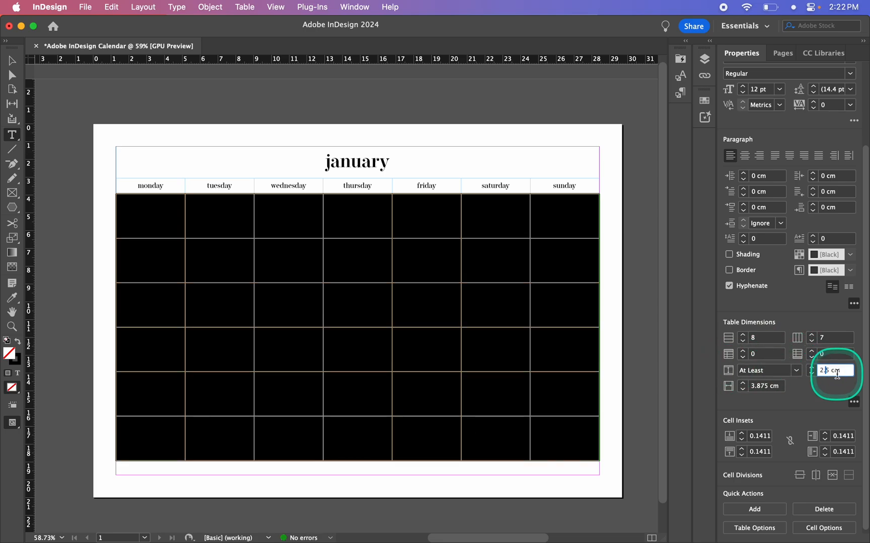
{"action": "key", "text": "Right"}
{"action": "key", "text": "shift+Return"}
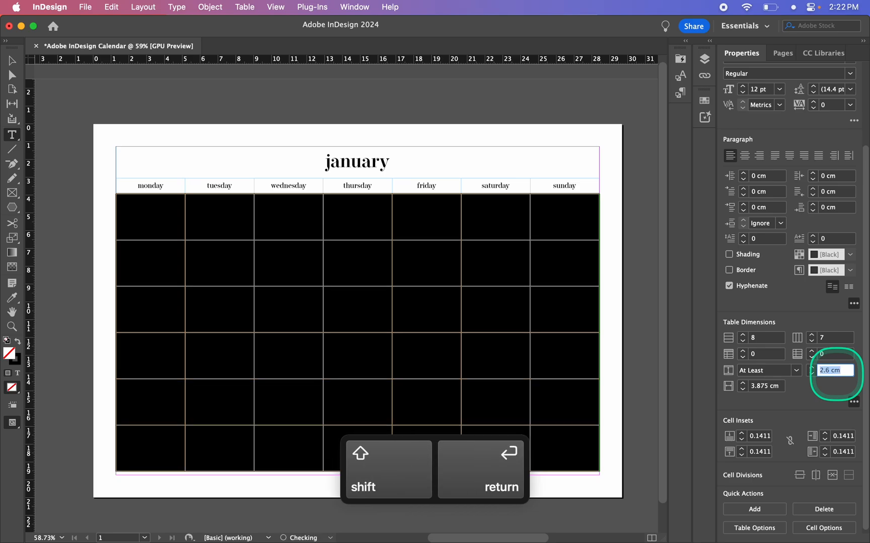
Try a date row height of 2.65 cm, and set it to 2.63 cm to fit the text frame.
{"action": "left_click", "coordinate": [828, 374]}
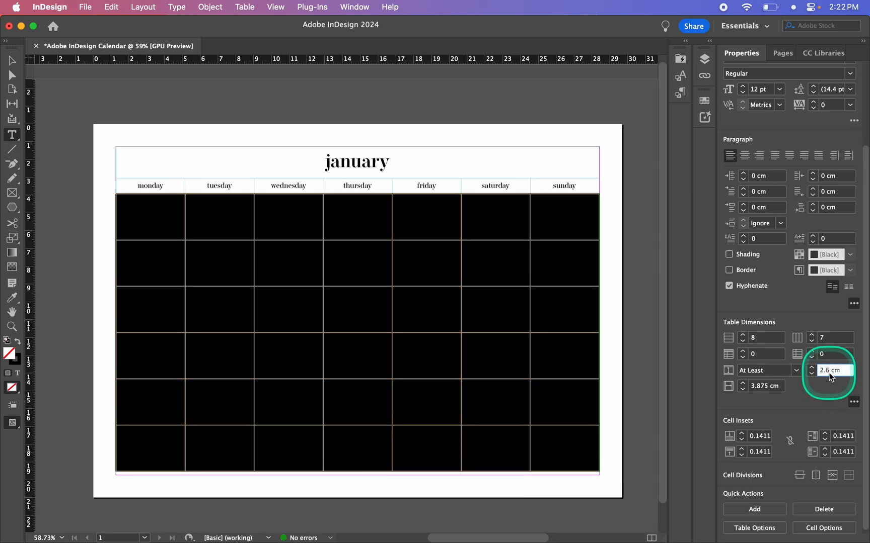
{"action": "type", "text": "5"}
{"action": "key", "text": "Return"}
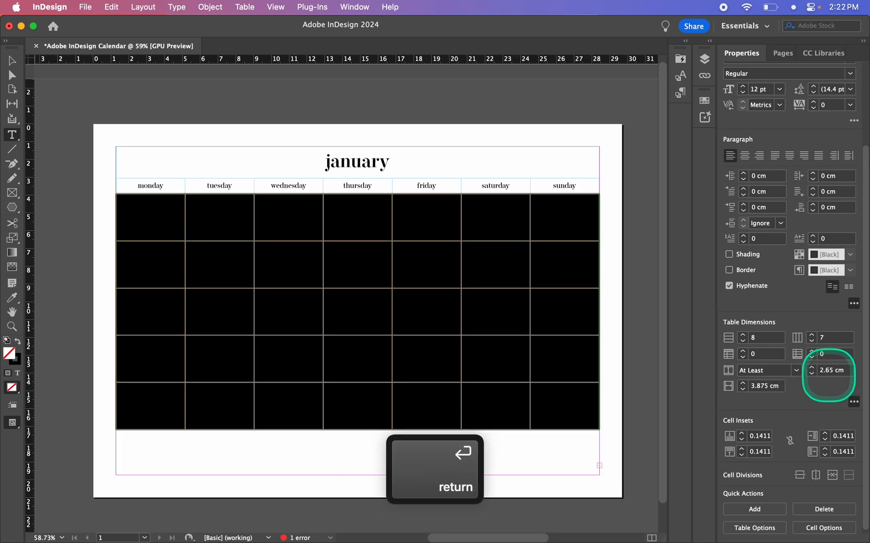
{"action": "key", "text": "BackSpace"}
{"action": "type", "text": "3"}
{"action": "key", "text": "Return"}
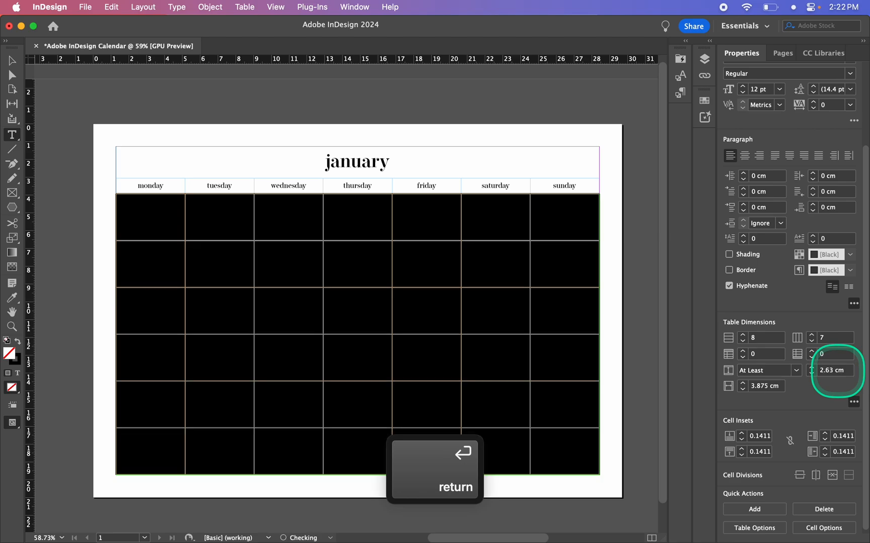
Deselect the table, preview the page without guides and frame edges, and return to the normal view.
{"action": "left_click", "coordinate": [78, 369]}
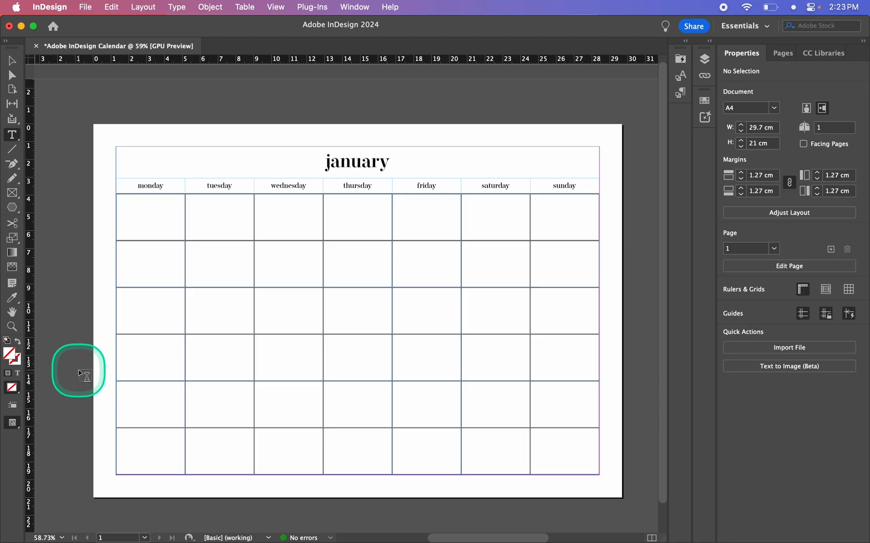
{"action": "key", "text": "v"}
{"action": "key", "text": "w"}
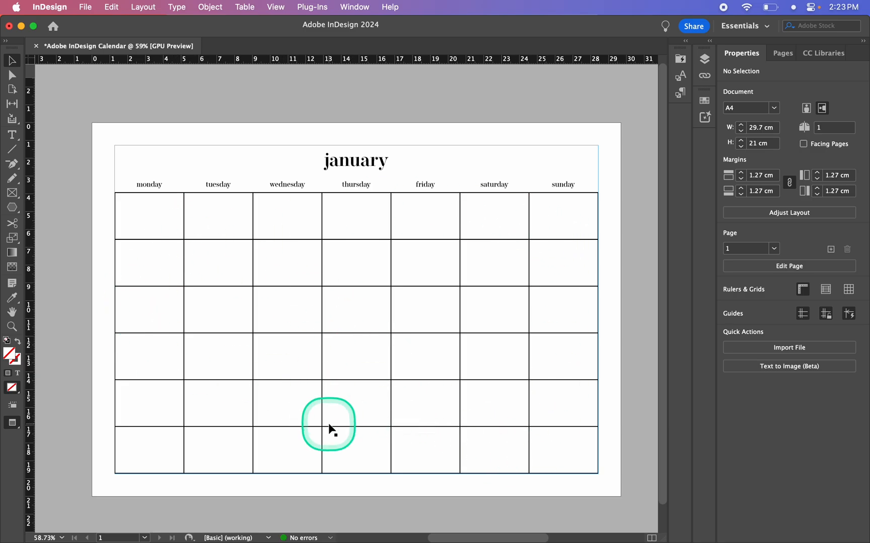
{"action": "key", "text": "w"}
Set the stroke weight of all borders in the six date rows to 0.5 pt.
{"action": "key", "text": "t"}
{"action": "left_click_drag", "start_coordinate": [145, 216], "coordinate": [553, 428]}
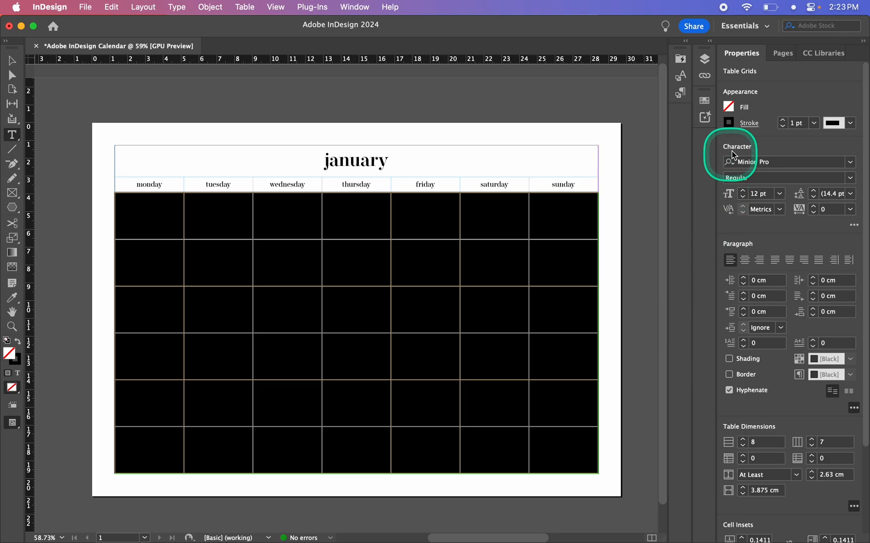
{"action": "left_click", "coordinate": [751, 124]}
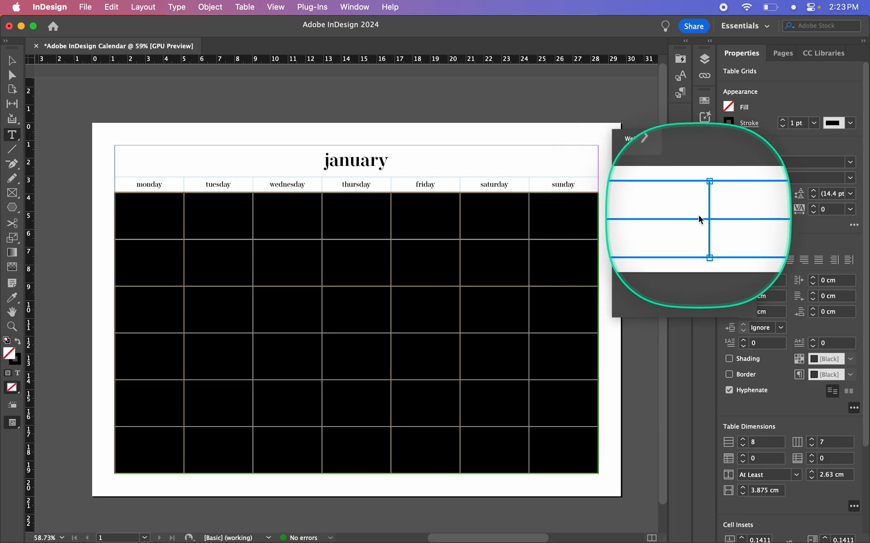
{"action": "type", "text": "0.5"}
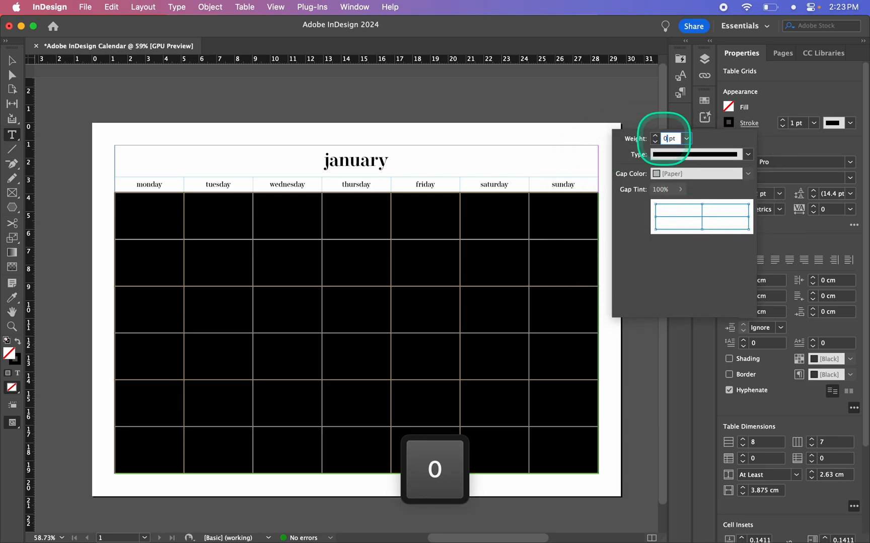
{"action": "key", "text": "Return"}
{"action": "left_click", "coordinate": [540, 242]}
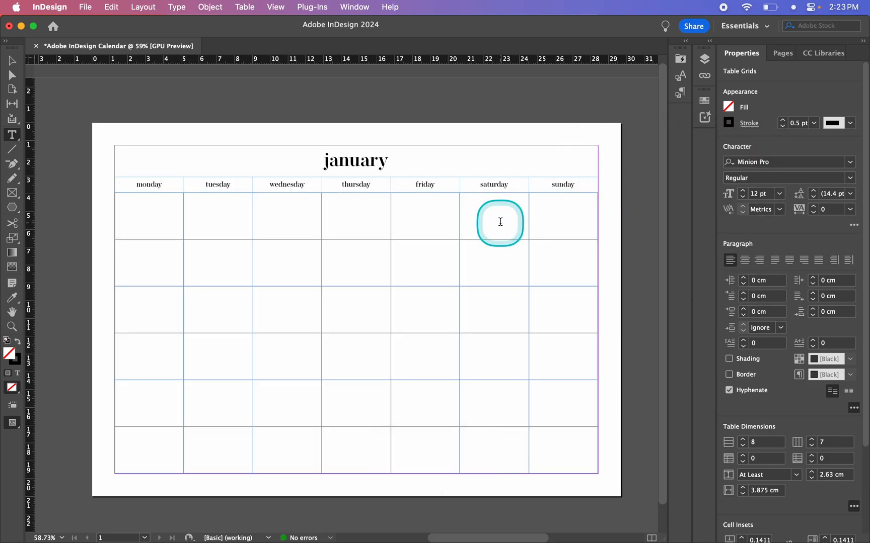
Deselect the table and check the thinner grid lines in preview mode.
{"action": "left_click", "coordinate": [615, 240]}
{"action": "key", "text": "v"}
{"action": "key", "text": "w"}
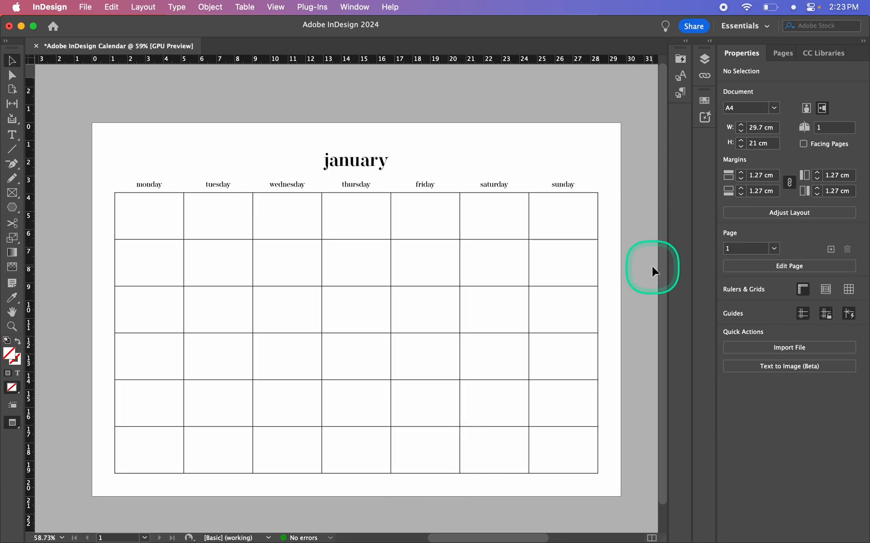
{"action": "scroll", "coordinate": [635, 251], "scroll_direction": "down", "scroll_amount": 1}
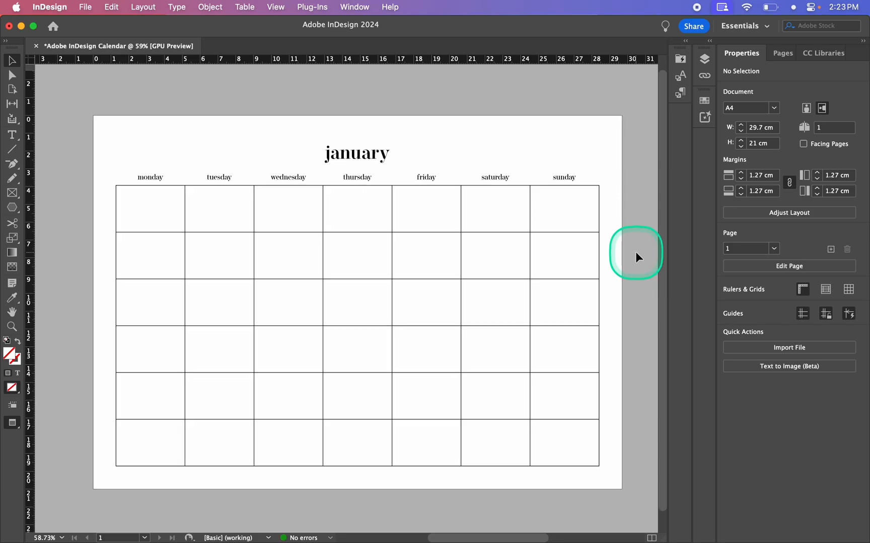
{"action": "scroll", "coordinate": [635, 252], "scroll_direction": "up", "scroll_amount": 2}
{"action": "scroll", "coordinate": [635, 252], "scroll_direction": "left", "scroll_amount": 1}
{"action": "scroll", "coordinate": [635, 252], "scroll_direction": "down", "scroll_amount": 1}
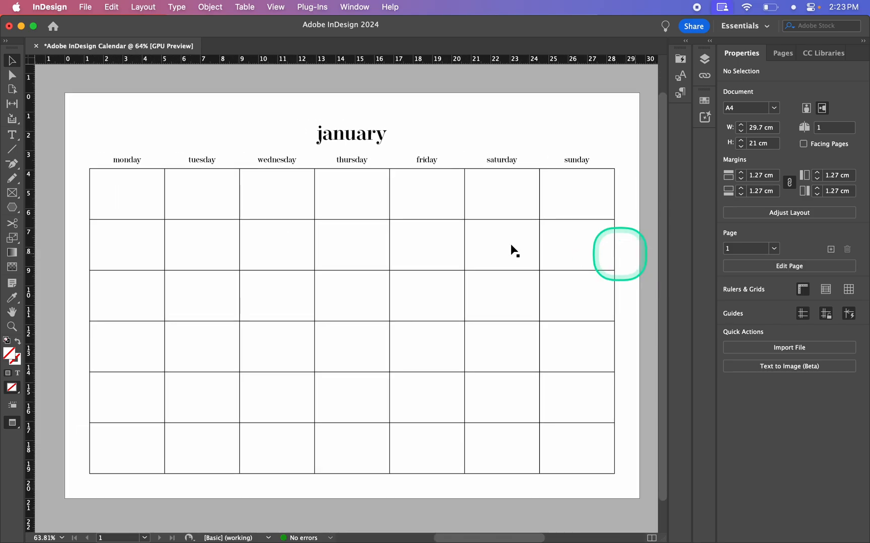
Set the weekday headings' font size to 14 pt, deselect the table and return to the normal view.
{"action": "key", "text": "t"}
{"action": "left_click", "coordinate": [85, 163]}
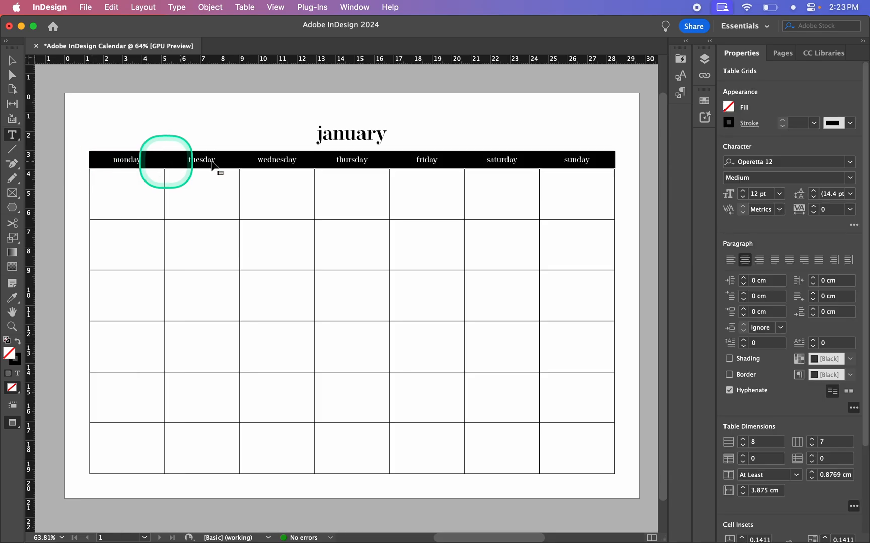
{"action": "left_click", "coordinate": [775, 196]}
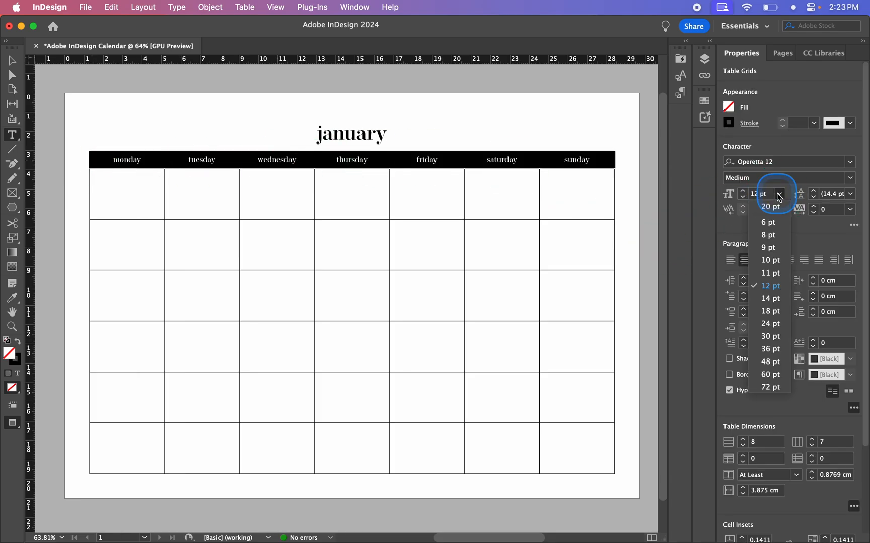
{"action": "left_click", "coordinate": [772, 297]}
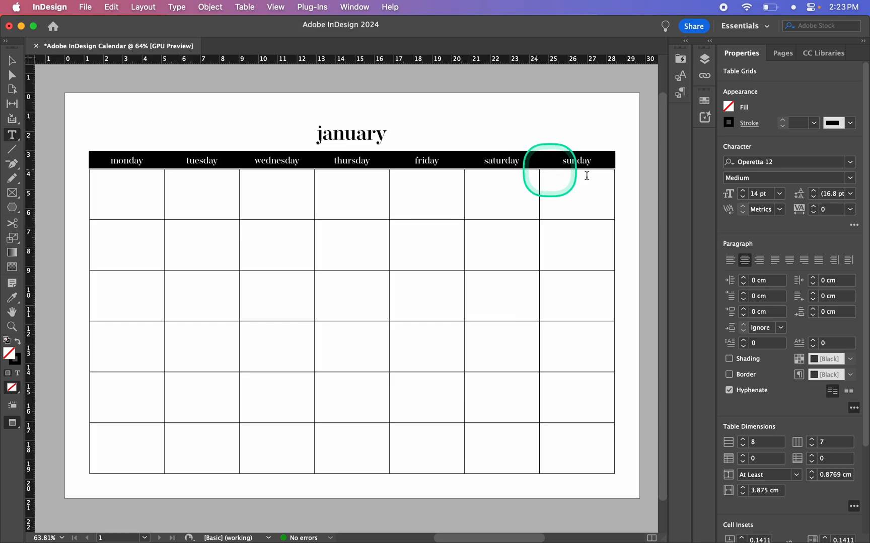
{"action": "left_click", "coordinate": [641, 217]}
{"action": "key", "text": "v"}
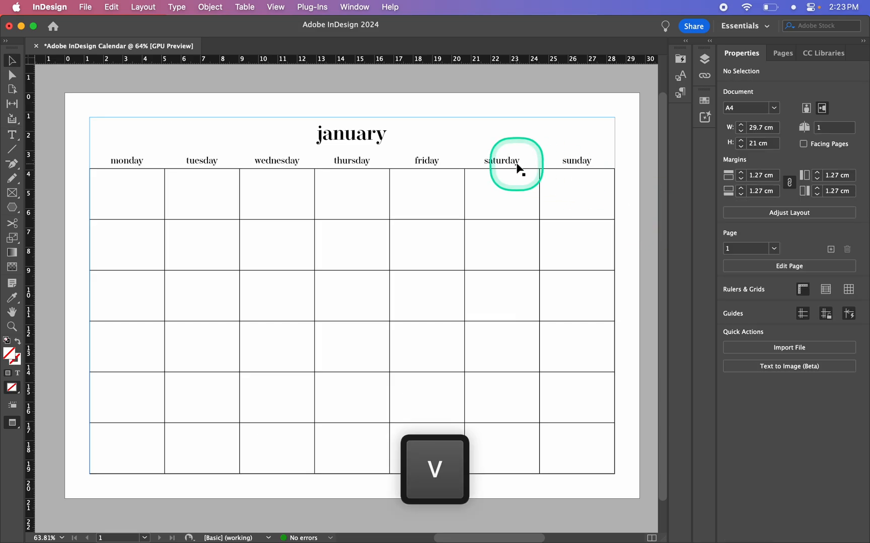
{"action": "key", "text": "w"}
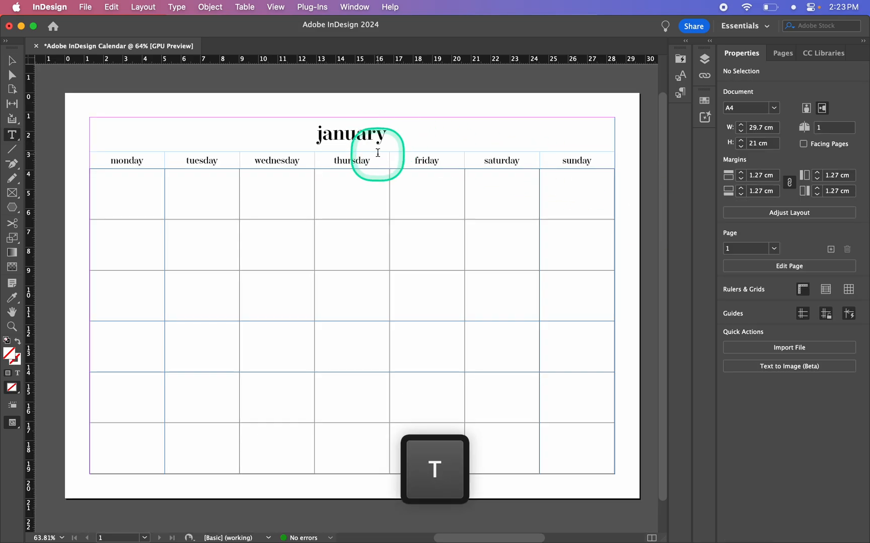
Make the weekday row slightly taller around its headings and fit the text frame to its content.
{"action": "left_click_drag", "start_coordinate": [378, 151], "coordinate": [385, 170]}
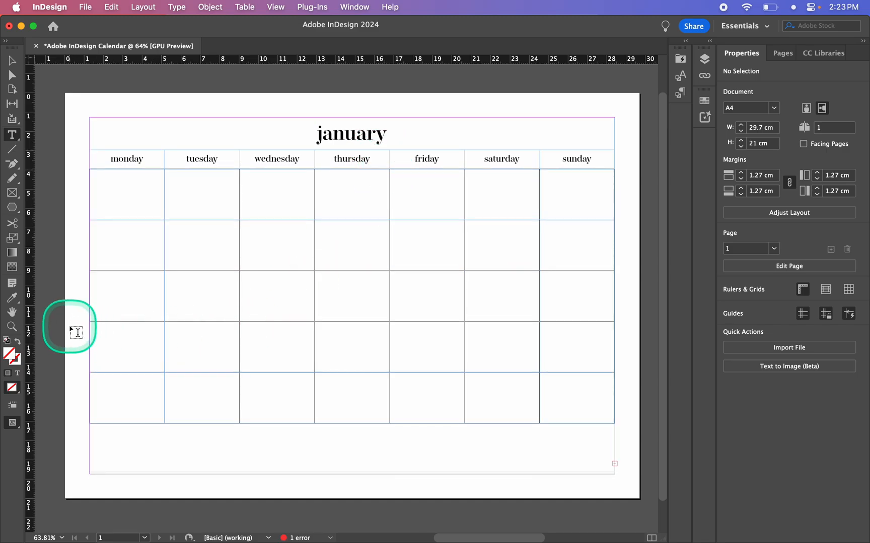
{"action": "key", "text": "v"}
{"action": "left_click", "coordinate": [355, 315]}
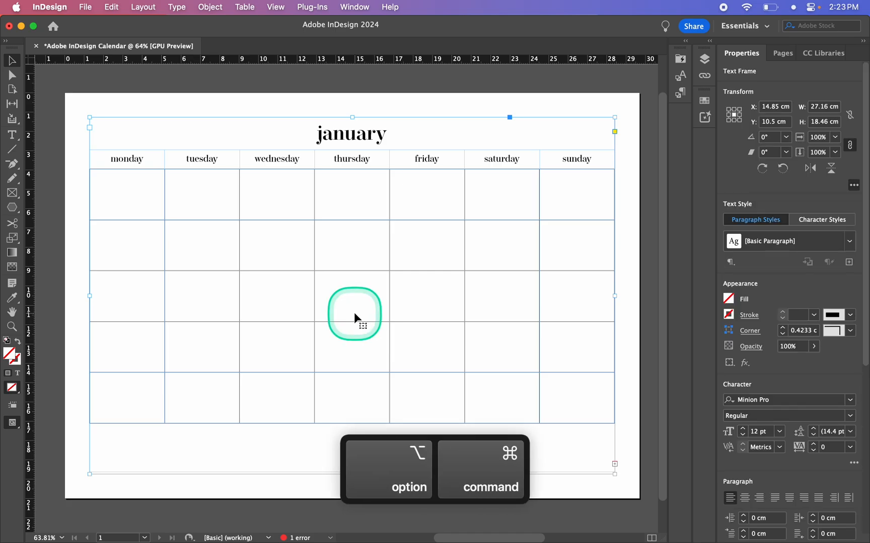
{"action": "key", "text": "alt+super+c"}
Deselect the frame, preview the finished calendar layout and switch back to the normal view.
{"action": "left_click", "coordinate": [633, 319]}
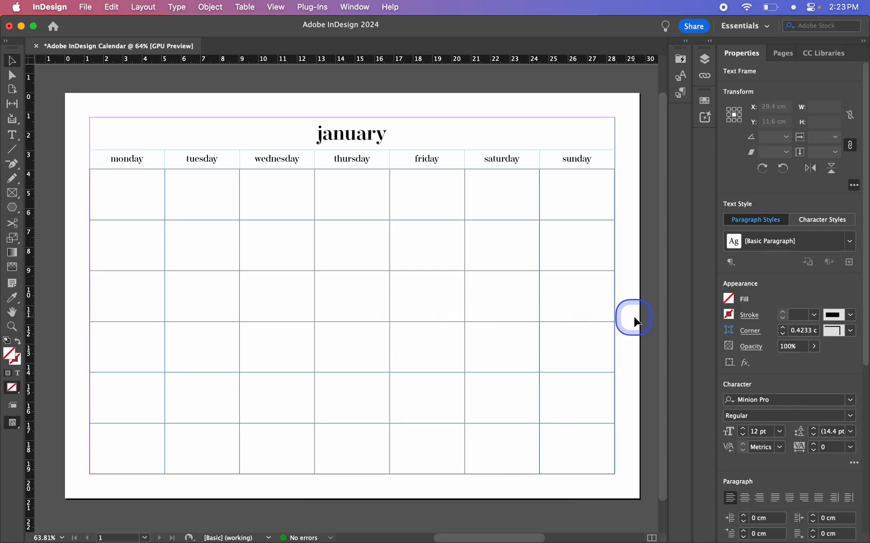
{"action": "key", "text": "w"}
{"action": "key", "text": "w"}
{"action": "scroll", "coordinate": [534, 473], "scroll_direction": "down", "scroll_amount": 2}
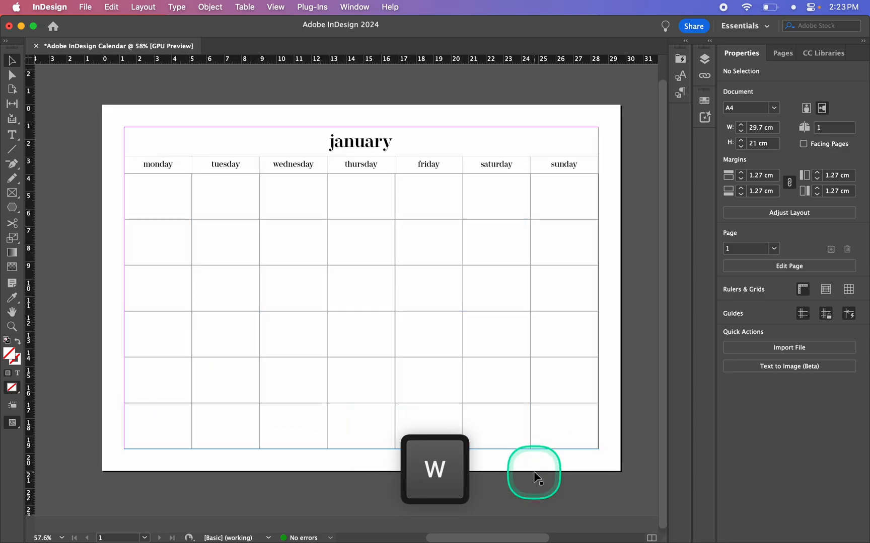
Preview the empty January grid and return to the normal view.
{"action": "scroll", "coordinate": [534, 472], "scroll_direction": "up", "scroll_amount": 2}
{"action": "key", "text": "w"}
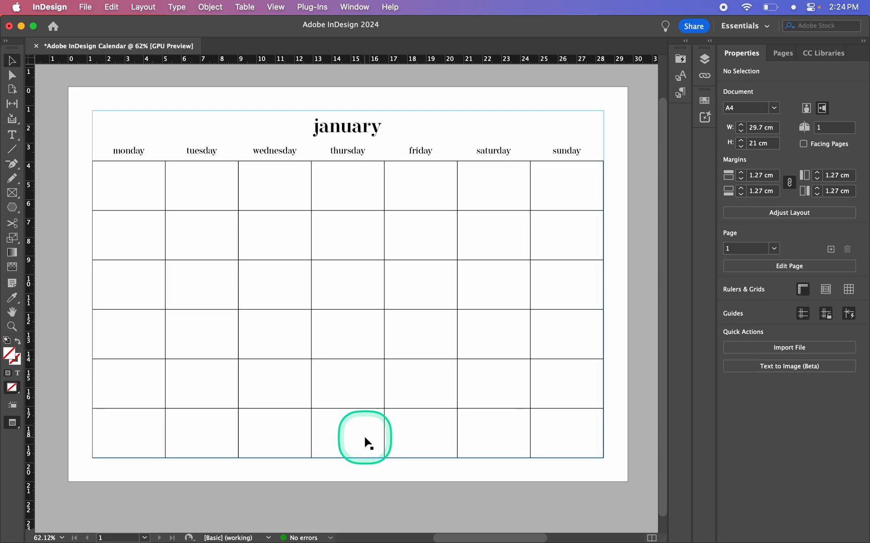
{"action": "scroll", "coordinate": [365, 443], "scroll_direction": "up", "scroll_amount": 1}
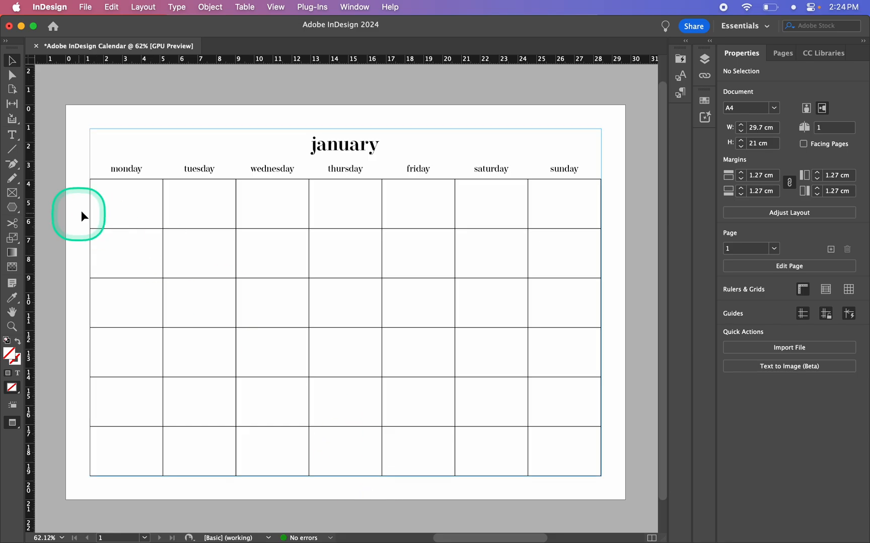
{"action": "key", "text": "w"}
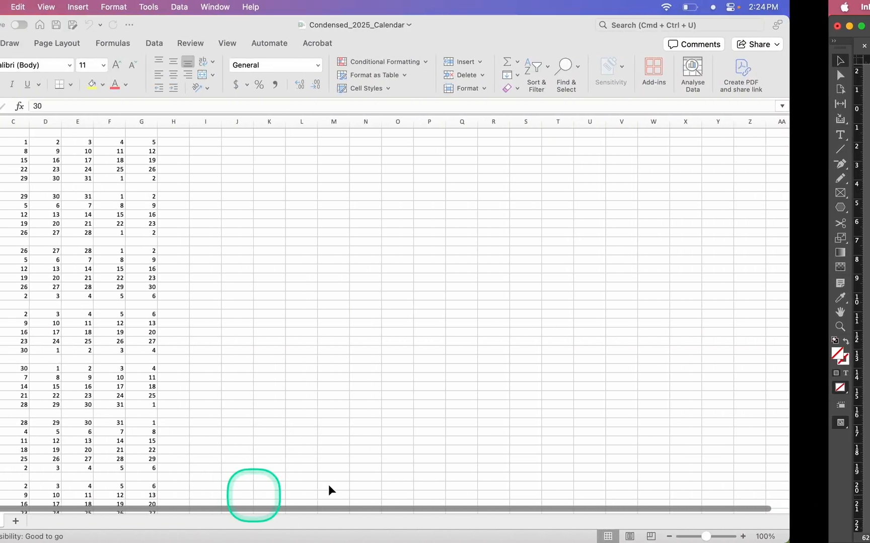
Copy the January date block from the Condensed_2025_Calendar sheet in Excel and paste it into the calendar's empty date cells in InDesign.
{"action": "left_click_drag", "start_coordinate": [29, 143], "coordinate": [225, 179]}
{"action": "key", "text": "super+c"}
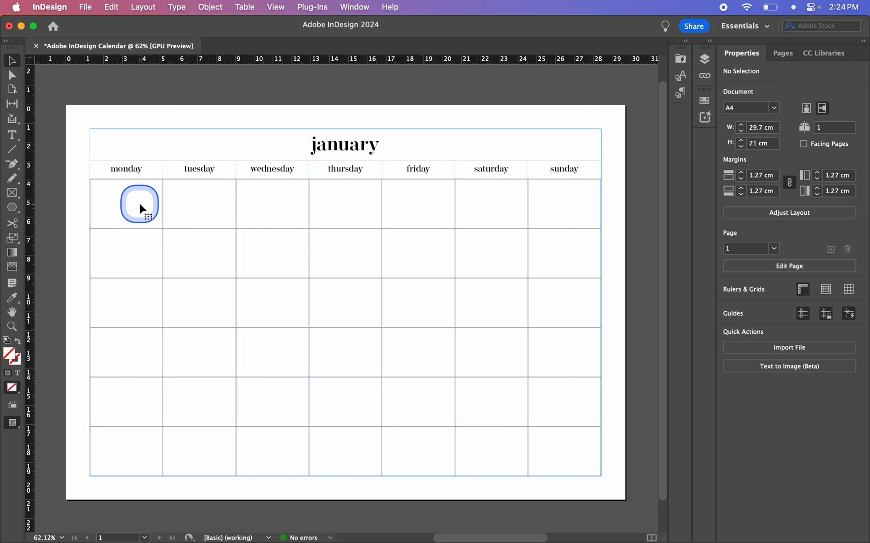
{"action": "left_click", "coordinate": [123, 202]}
{"action": "left_click_drag", "start_coordinate": [124, 201], "coordinate": [565, 434]}
{"action": "key", "text": "super+v"}
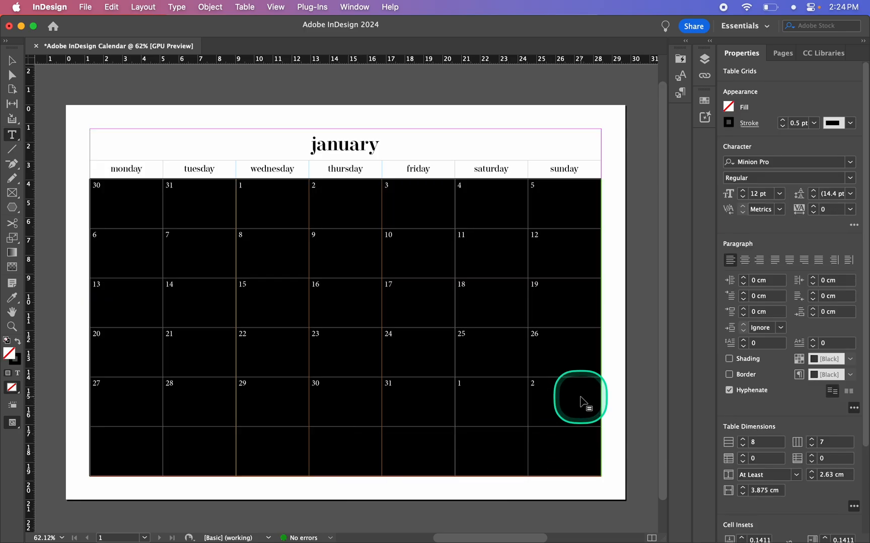
Deselect the table, preview the pasted dates and switch back to the normal view.
{"action": "left_click", "coordinate": [618, 390]}
{"action": "key", "text": "v"}
{"action": "key", "text": "w"}
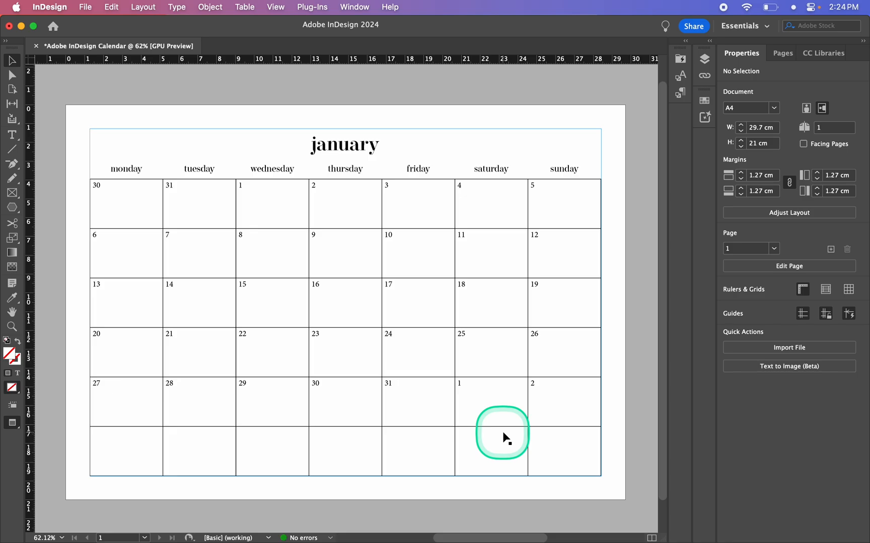
{"action": "key", "text": "w"}
{"action": "scroll", "coordinate": [341, 418], "scroll_direction": "left", "scroll_amount": 10}
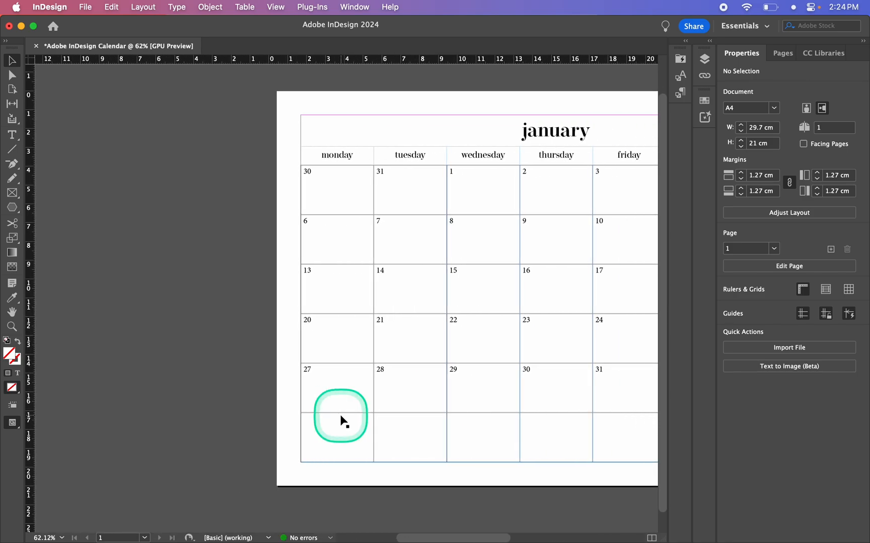
{"action": "scroll", "coordinate": [341, 418], "scroll_direction": "right", "scroll_amount": 10}
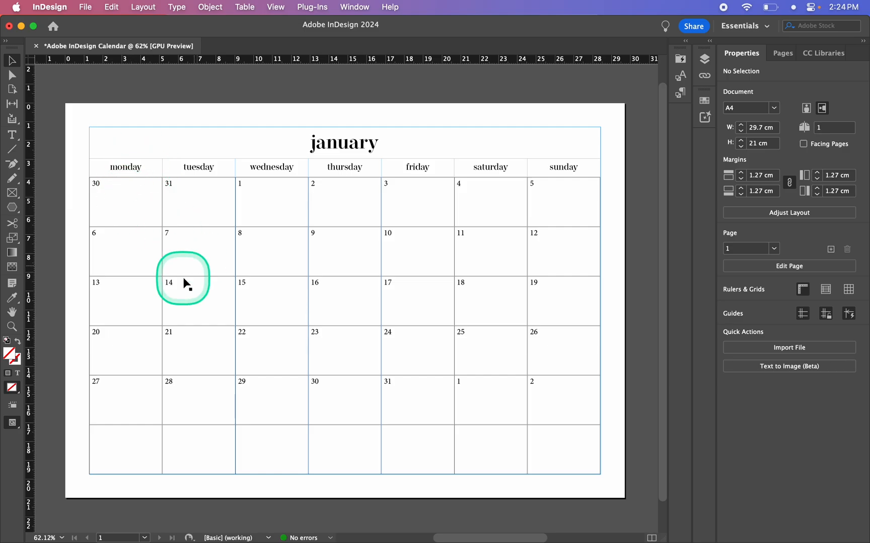
Draw a text frame about 24.55 by 15.05 cm on the pasteboard beside the page and paste the copied dates into it.
{"action": "scroll", "coordinate": [184, 282], "scroll_direction": "left", "scroll_amount": 20}
{"action": "key", "text": "t"}
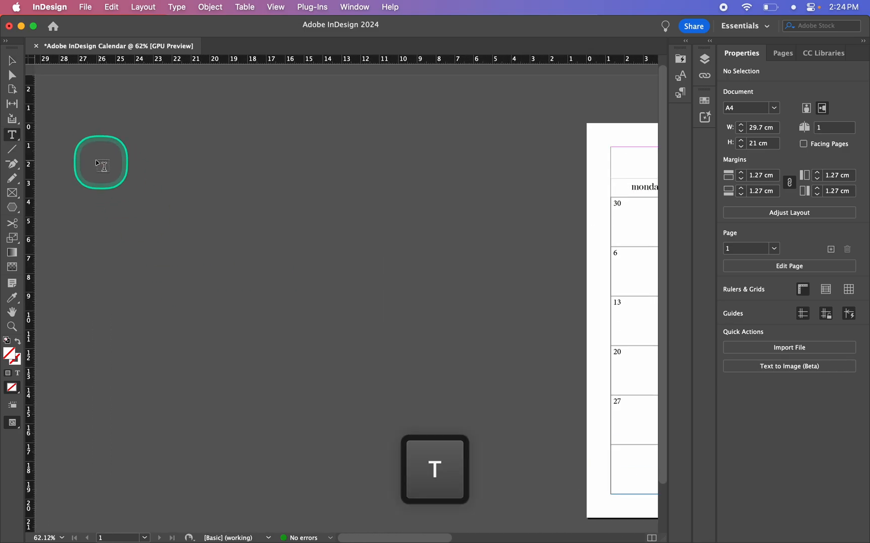
{"action": "left_click_drag", "start_coordinate": [89, 160], "coordinate": [550, 443]}
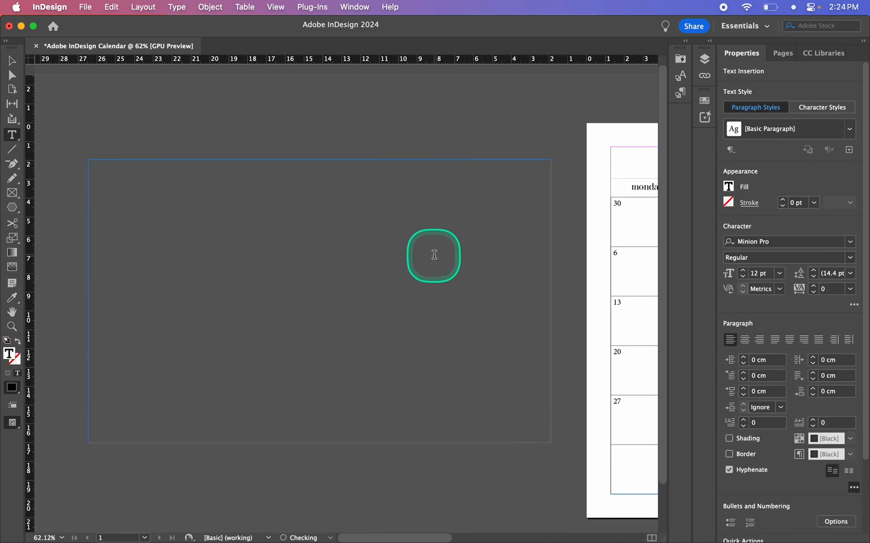
{"action": "key", "text": "super+v"}
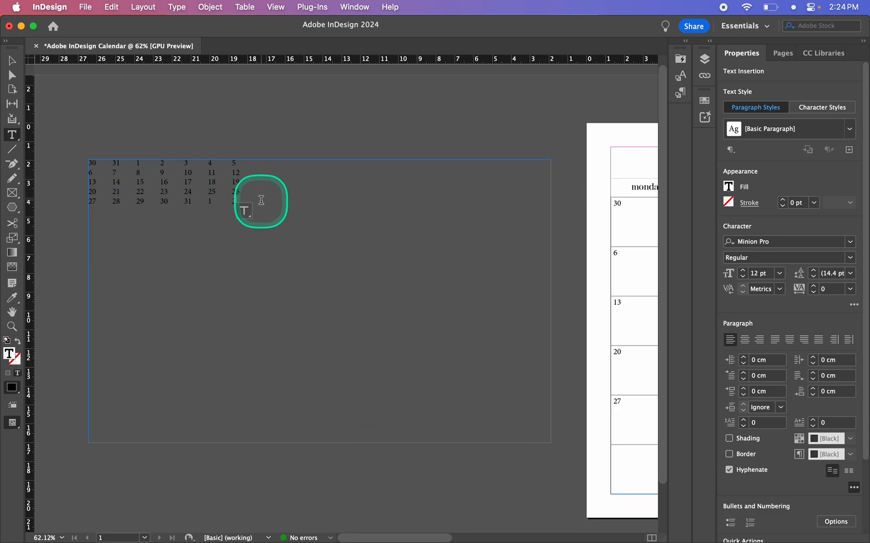
Show the hidden characters and examine the separators between the pasted dates up close.
{"action": "left_click", "coordinate": [176, 7]}
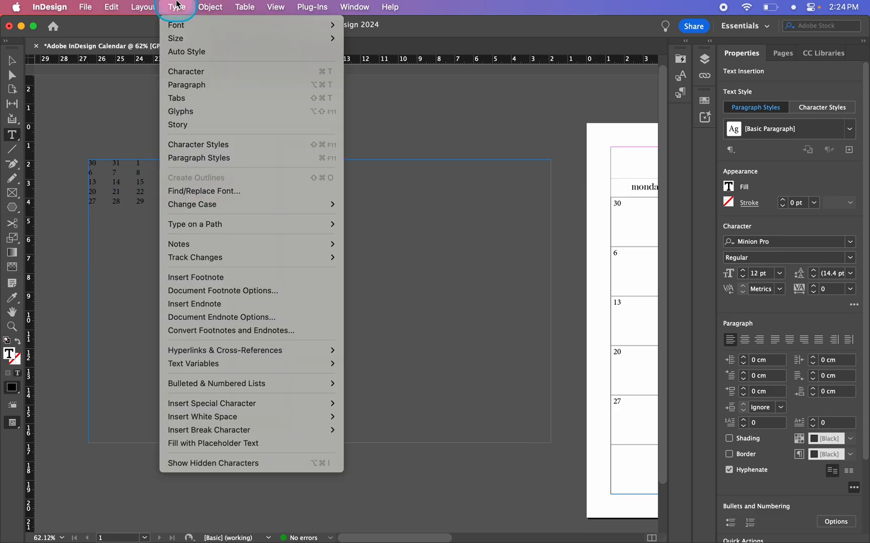
{"action": "left_click", "coordinate": [236, 466]}
{"action": "left_click", "coordinate": [200, 463]}
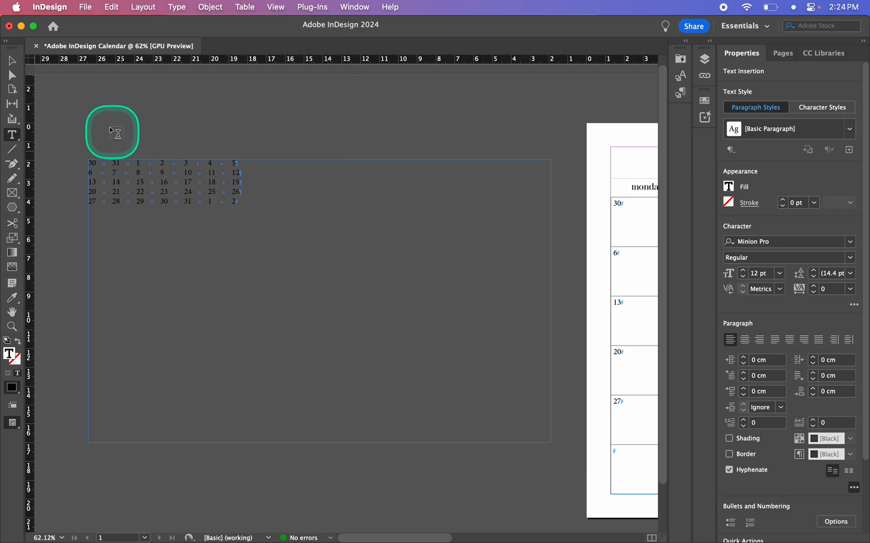
{"action": "scroll", "coordinate": [121, 176], "scroll_direction": "up", "scroll_amount": 5}
{"action": "left_click", "coordinate": [141, 138]}
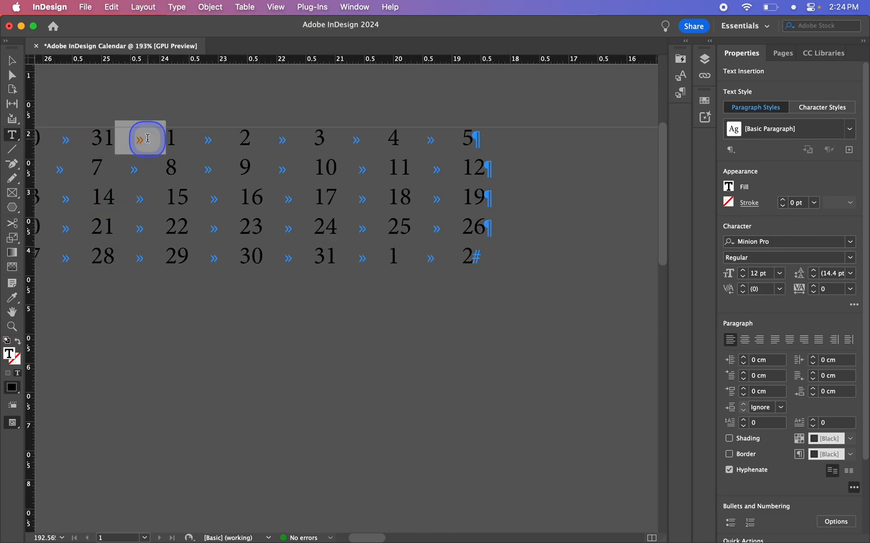
{"action": "scroll", "coordinate": [381, 251], "scroll_direction": "down", "scroll_amount": 4}
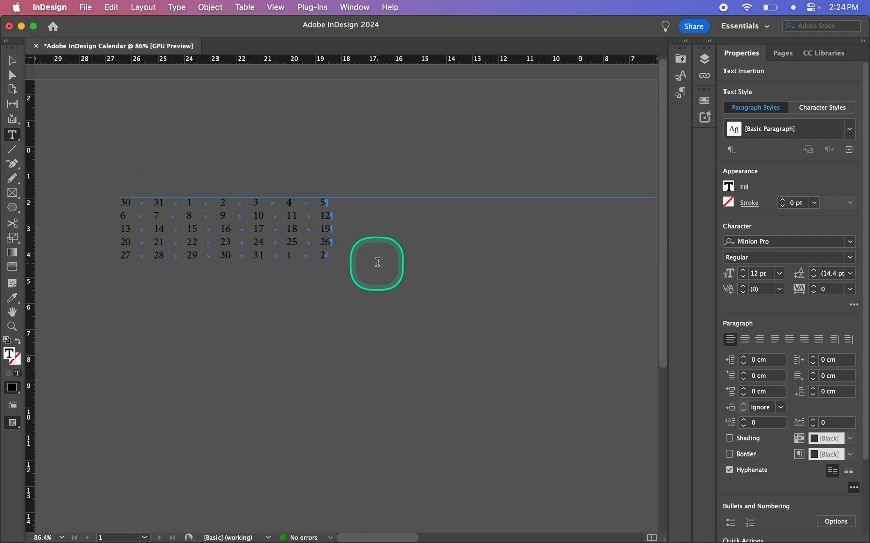
{"action": "scroll", "coordinate": [378, 262], "scroll_direction": "down", "scroll_amount": 2}
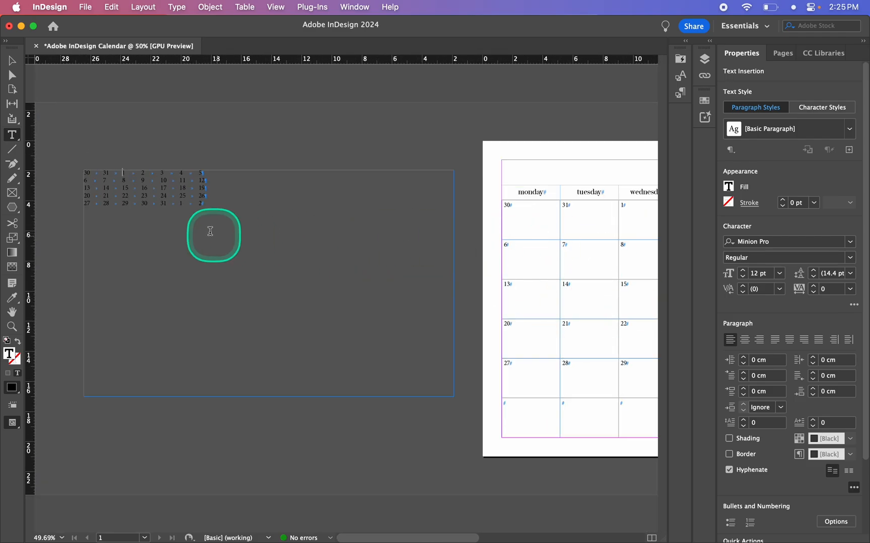
Delete the pasted dates and their text frame from the pasteboard.
{"action": "left_click", "coordinate": [189, 211]}
{"action": "left_click_drag", "start_coordinate": [137, 200], "coordinate": [85, 171]}
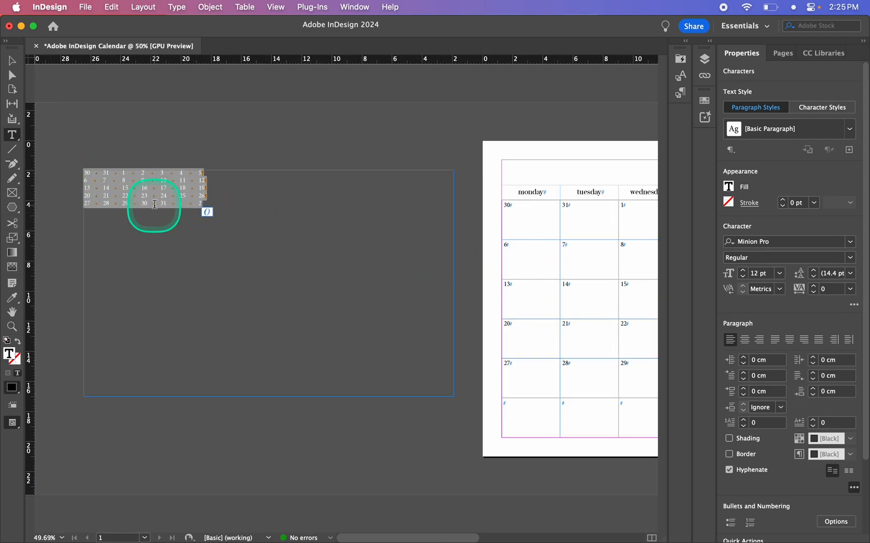
{"action": "key", "text": "BackSpace"}
{"action": "left_click", "coordinate": [241, 162]}
{"action": "key", "text": "v"}
{"action": "left_click", "coordinate": [240, 197]}
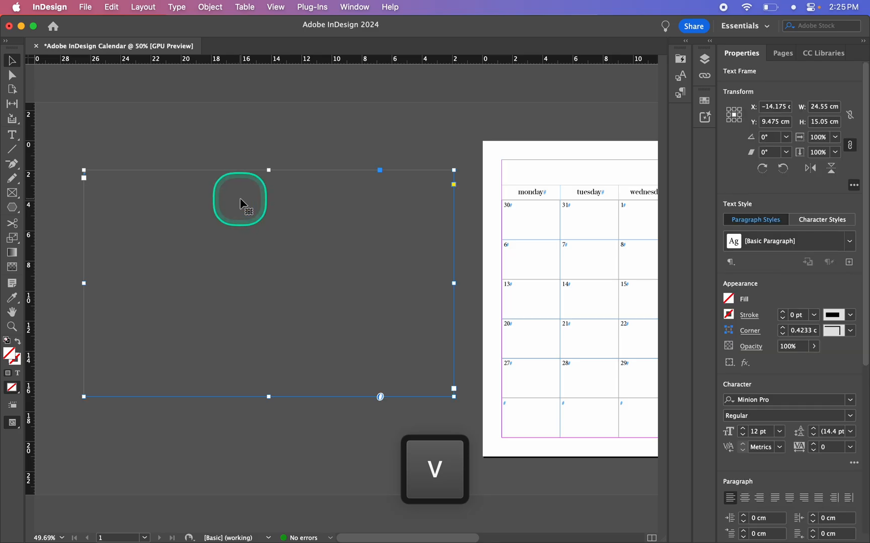
{"action": "key", "text": "BackSpace"}
Preview the January page with its filled-in dates.
{"action": "scroll", "coordinate": [305, 291], "scroll_direction": "right", "scroll_amount": 5}
{"action": "scroll", "coordinate": [305, 292], "scroll_direction": "right", "scroll_amount": 5}
{"action": "scroll", "coordinate": [304, 292], "scroll_direction": "left", "scroll_amount": 1}
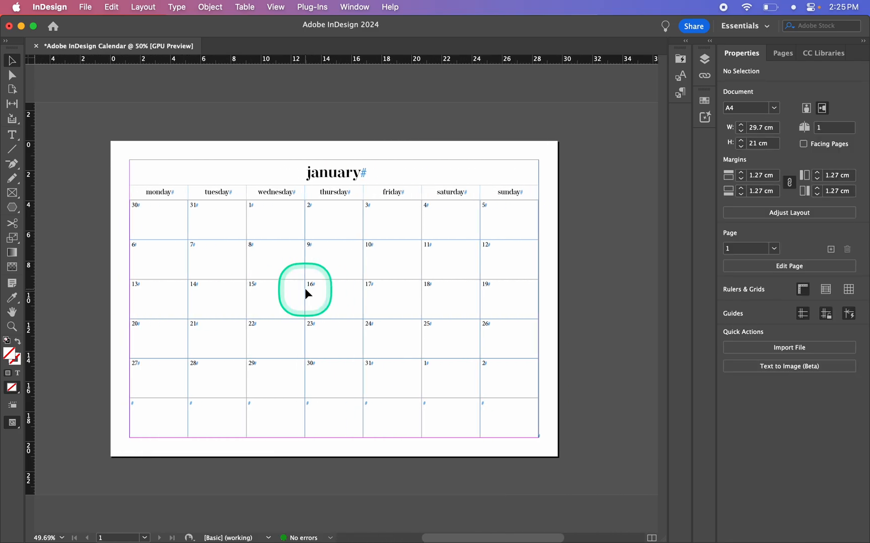
{"action": "scroll", "coordinate": [304, 292], "scroll_direction": "up", "scroll_amount": 2}
{"action": "key", "text": "w"}
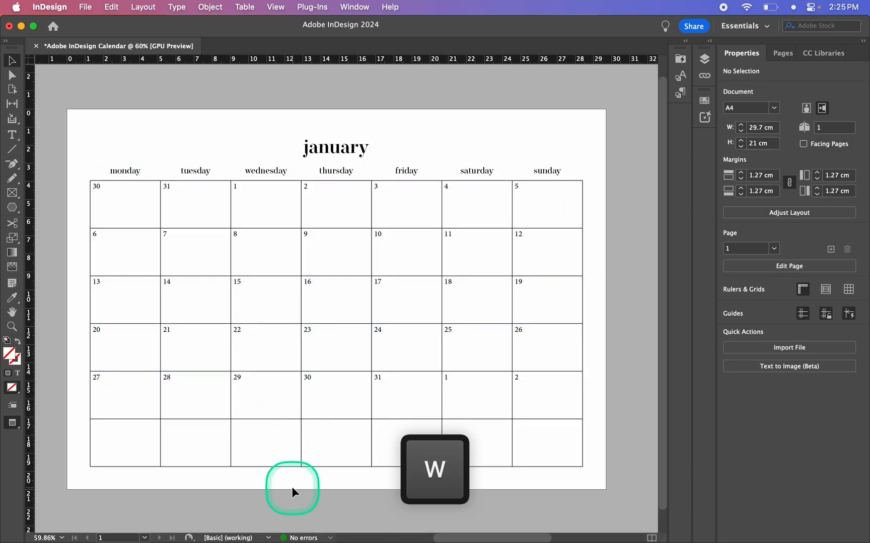
{"action": "scroll", "coordinate": [292, 488], "scroll_direction": "down", "scroll_amount": 2}
{"action": "scroll", "coordinate": [292, 487], "scroll_direction": "up", "scroll_amount": 2}
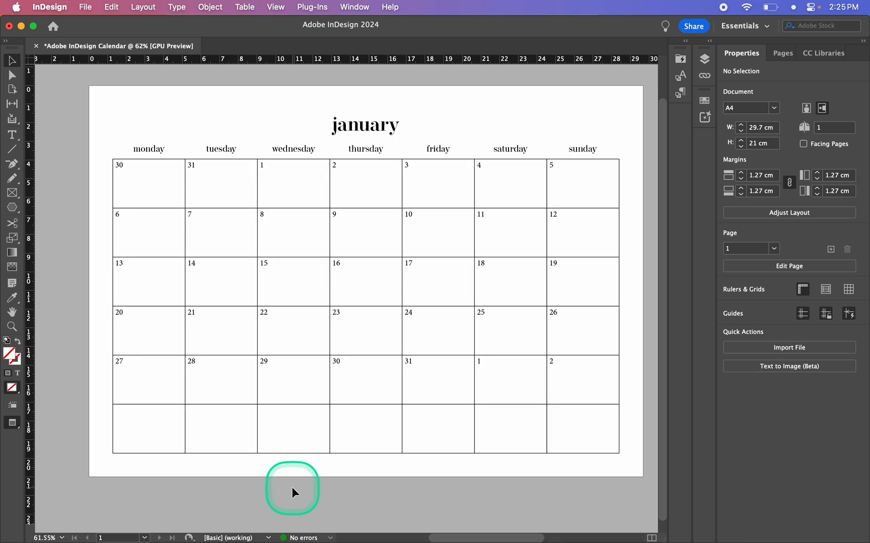
Try deleting the empty last row of the table, then undo the deletion.
{"action": "double_click", "coordinate": [130, 444]}
{"action": "left_click_drag", "start_coordinate": [120, 439], "coordinate": [559, 457]}
{"action": "key", "text": "super+BackSpace"}
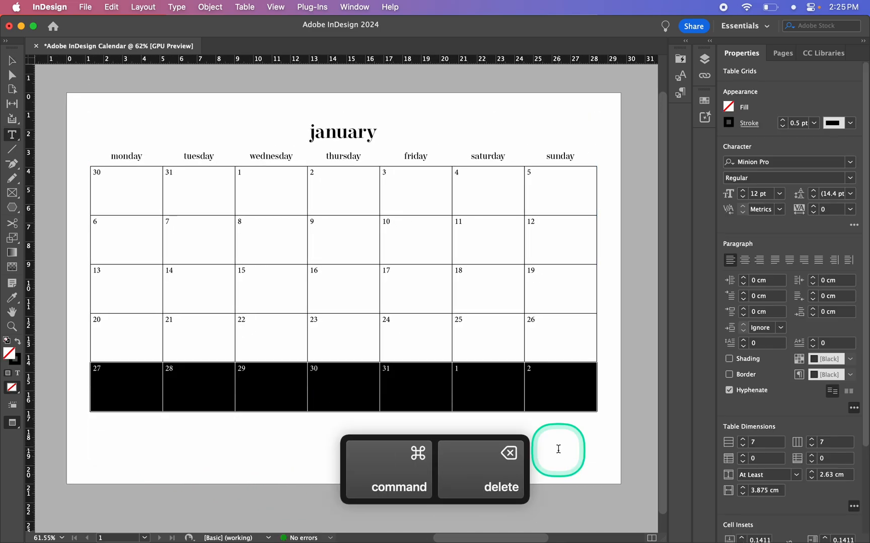
{"action": "key", "text": "super+z"}
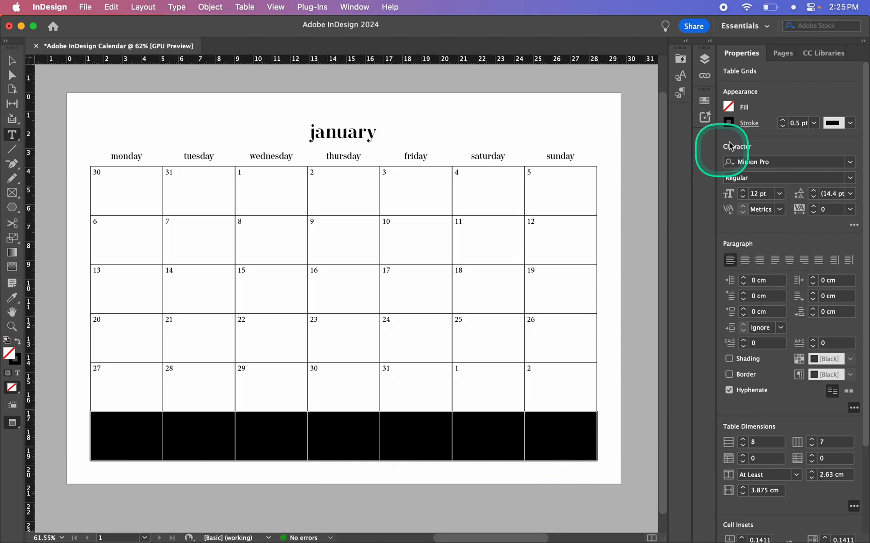
Set the stroke weight of the empty last row to 0 pt on all its borders except the top one.
{"action": "left_click", "coordinate": [749, 123]}
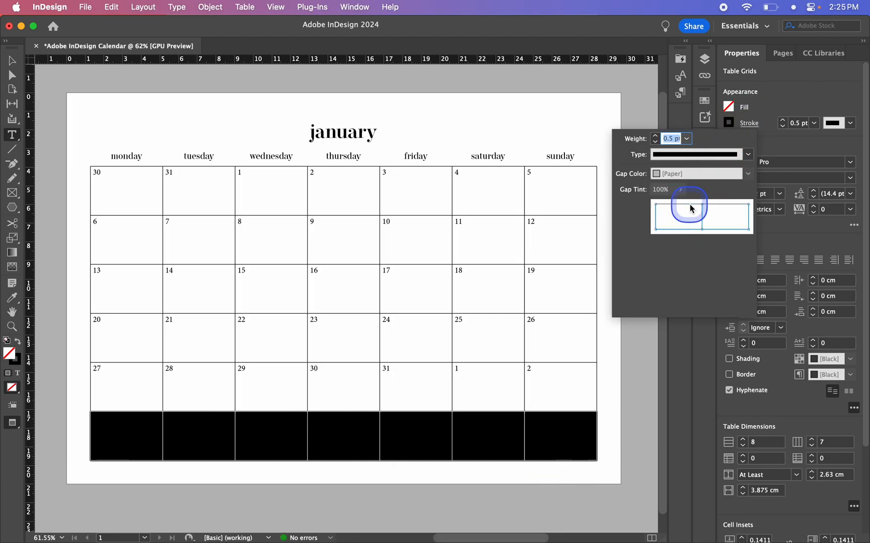
{"action": "left_click", "coordinate": [724, 207]}
{"action": "left_click", "coordinate": [654, 142]}
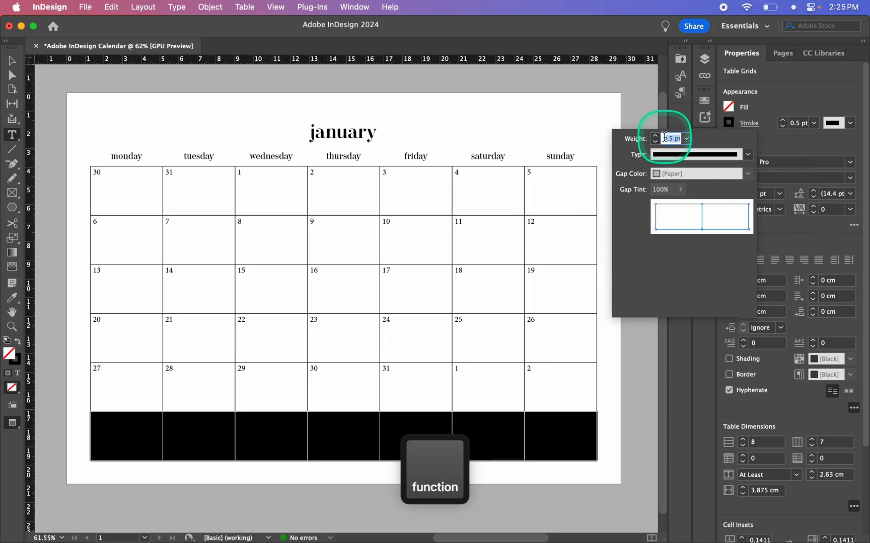
{"action": "left_click", "coordinate": [629, 414]}
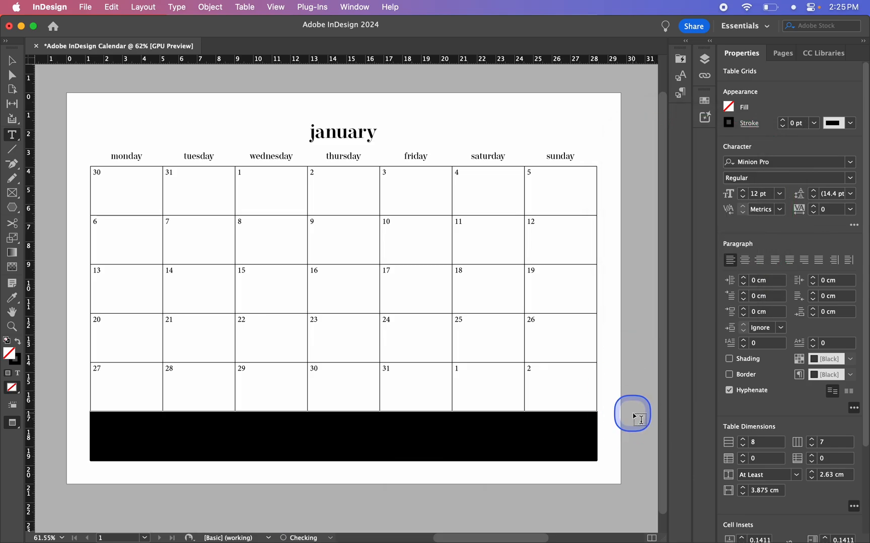
Deselect the table and check the page without the last row's lines in the normal and preview views.
{"action": "key", "text": "v"}
{"action": "key", "text": "w"}
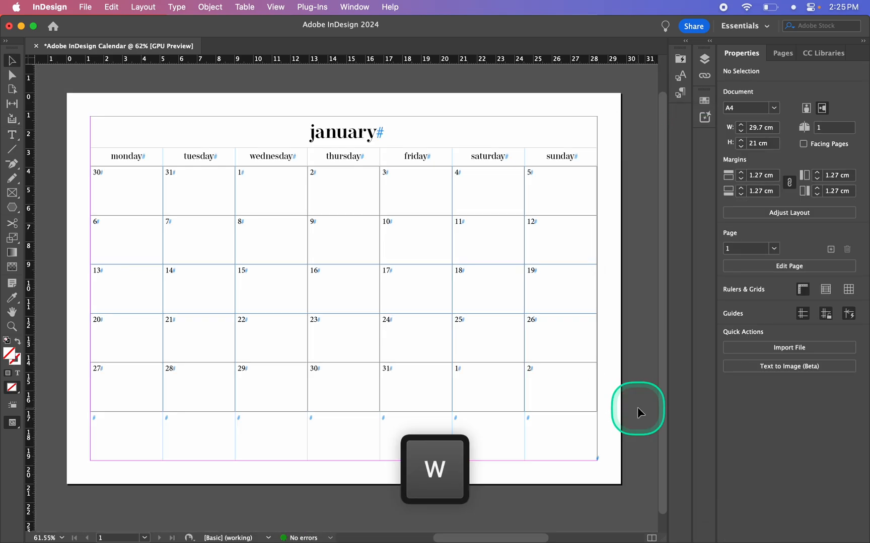
{"action": "key", "text": "w"}
{"action": "scroll", "coordinate": [637, 408], "scroll_direction": "up", "scroll_amount": 1}
{"action": "scroll", "coordinate": [638, 407], "scroll_direction": "left", "scroll_amount": 2}
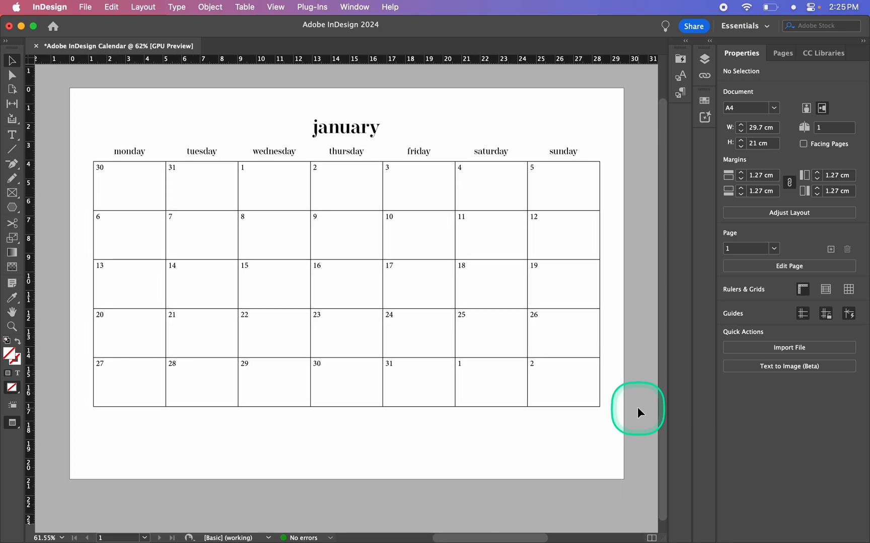
{"action": "scroll", "coordinate": [637, 408], "scroll_direction": "up", "scroll_amount": 1}
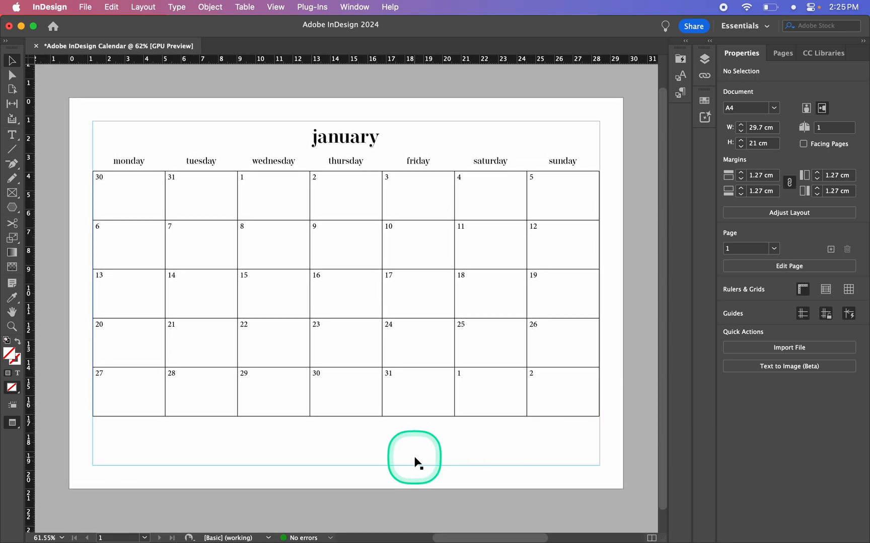
{"action": "scroll", "coordinate": [414, 458], "scroll_direction": "up", "scroll_amount": 1}
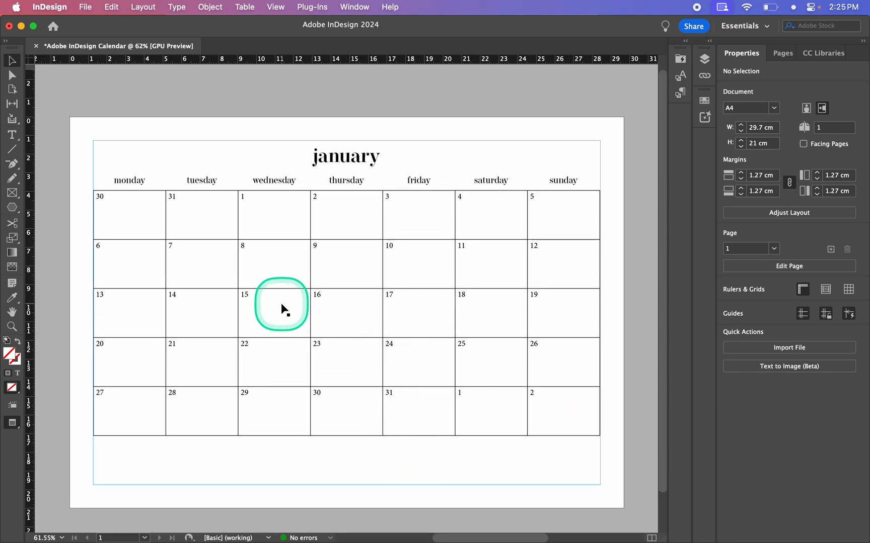
Right-align the date 30 in the first Monday cell and place the text cursor in that cell.
{"action": "scroll", "coordinate": [282, 305], "scroll_direction": "left", "scroll_amount": 2}
{"action": "scroll", "coordinate": [282, 305], "scroll_direction": "up", "scroll_amount": 1}
{"action": "scroll", "coordinate": [180, 238], "scroll_direction": "left", "scroll_amount": 2}
{"action": "scroll", "coordinate": [181, 239], "scroll_direction": "up", "scroll_amount": 5}
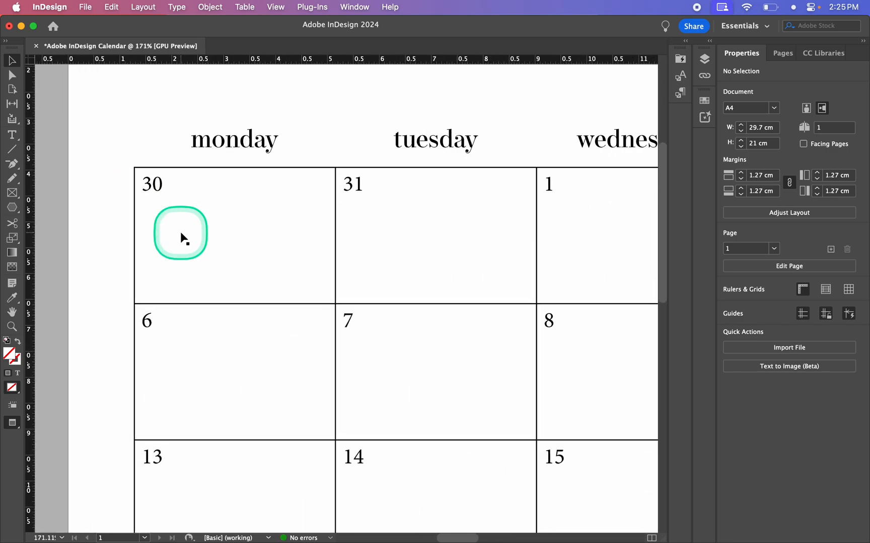
{"action": "left_click", "coordinate": [214, 242]}
{"action": "double_click", "coordinate": [201, 233]}
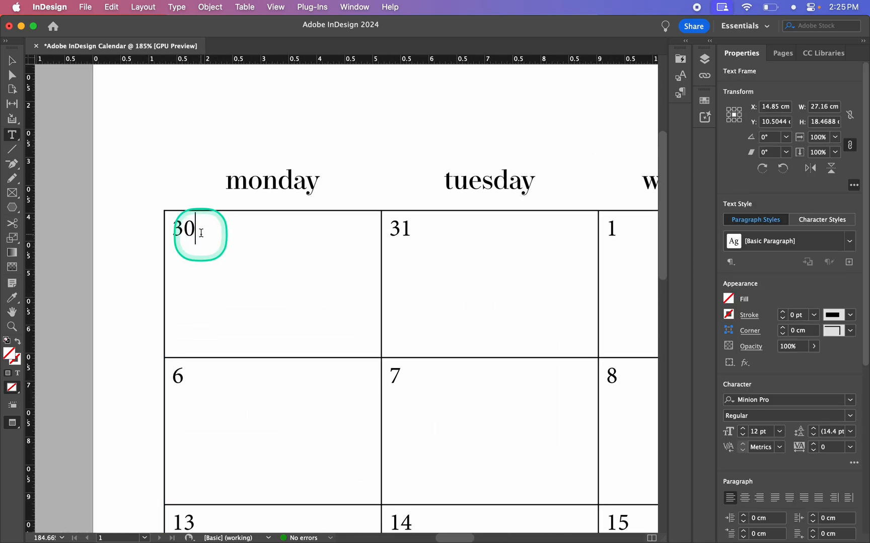
{"action": "key", "text": "Escape"}
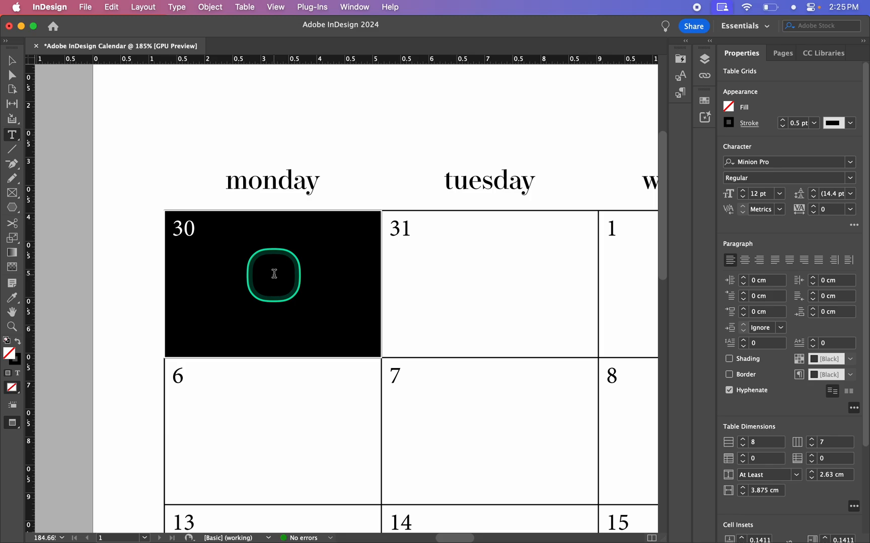
{"action": "left_click", "coordinate": [759, 260]}
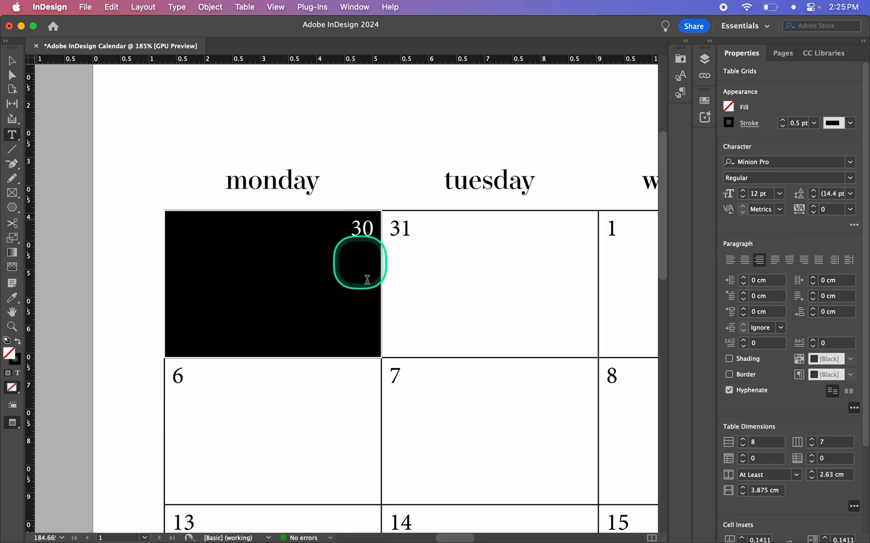
{"action": "left_click", "coordinate": [348, 263]}
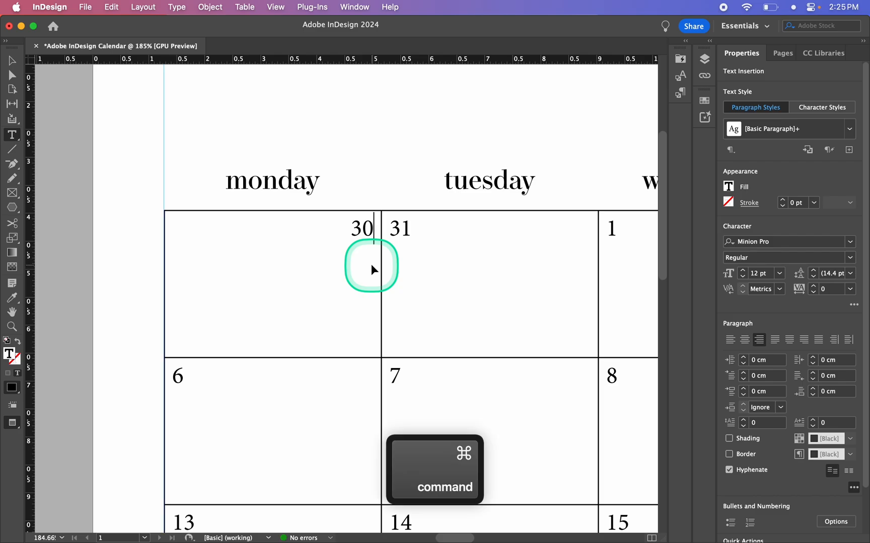
{"action": "key", "text": "super+alt+b"}
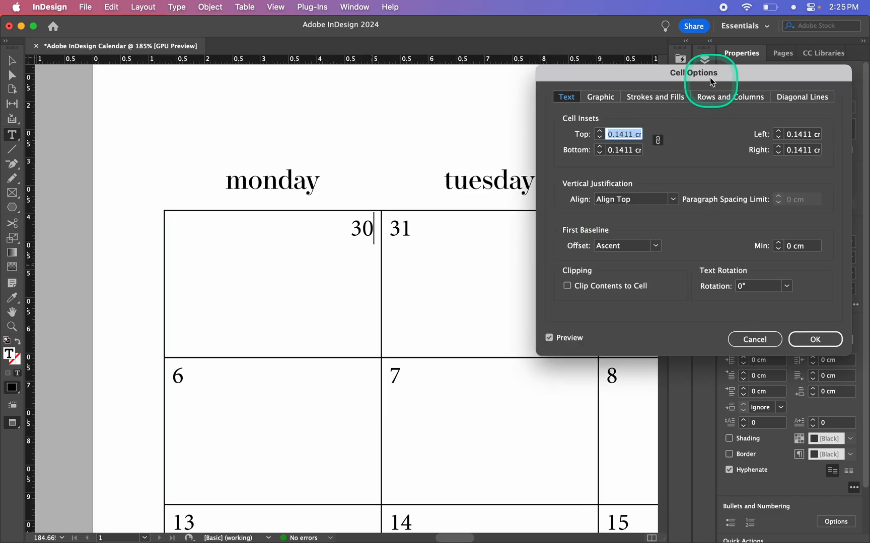
{"action": "left_click_drag", "start_coordinate": [708, 78], "coordinate": [648, 72]}
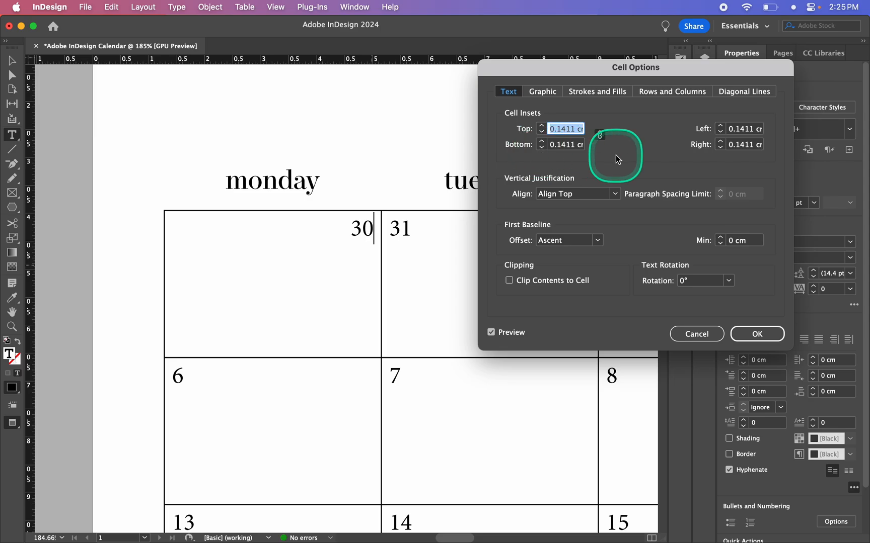
{"action": "left_click", "coordinate": [689, 334]}
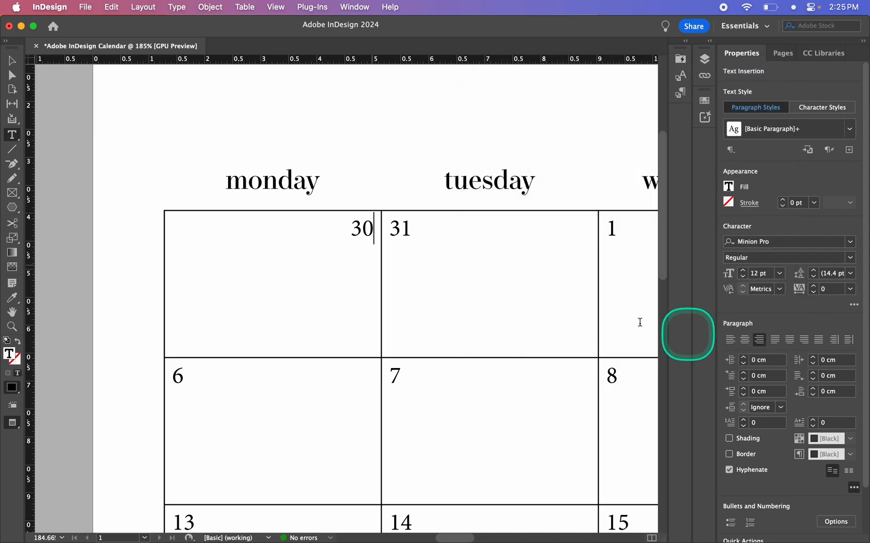
Change the font of the date 30 in the first Monday cell to Operetta 12 Regular and leave the cursor in that cell.
{"action": "double_click", "coordinate": [362, 228]}
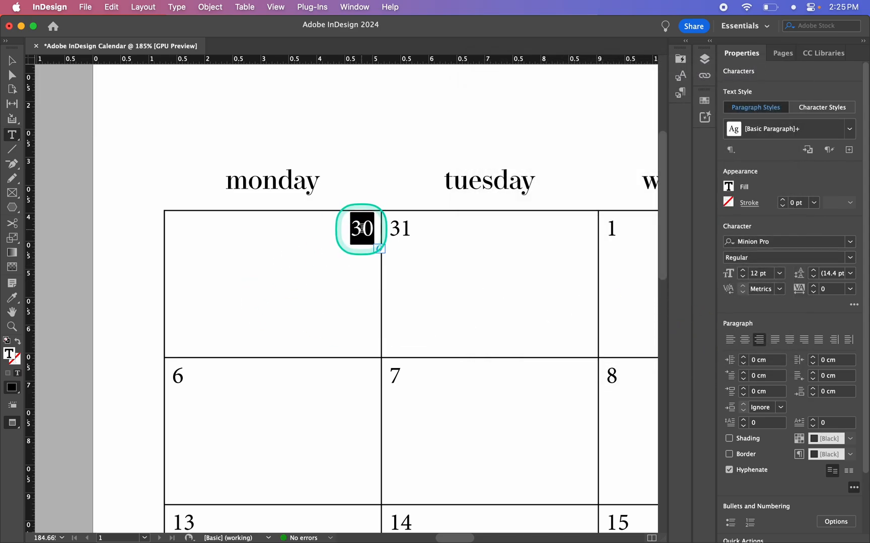
{"action": "left_click", "coordinate": [786, 242]}
{"action": "type", "text": "opere"}
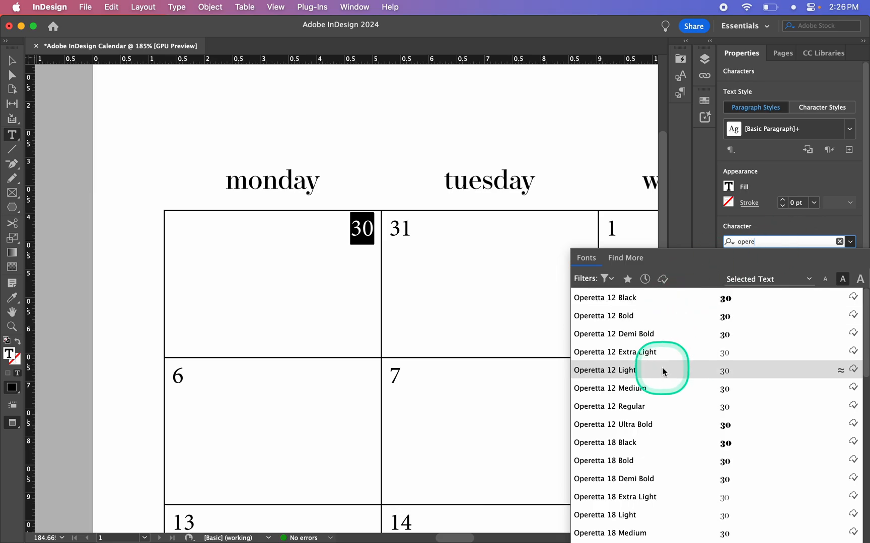
{"action": "left_click", "coordinate": [659, 406]}
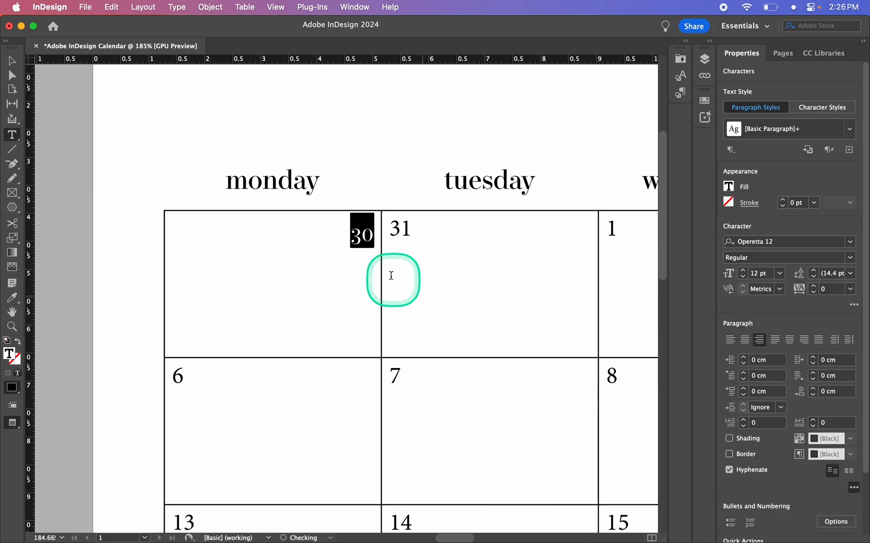
{"action": "left_click", "coordinate": [375, 241]}
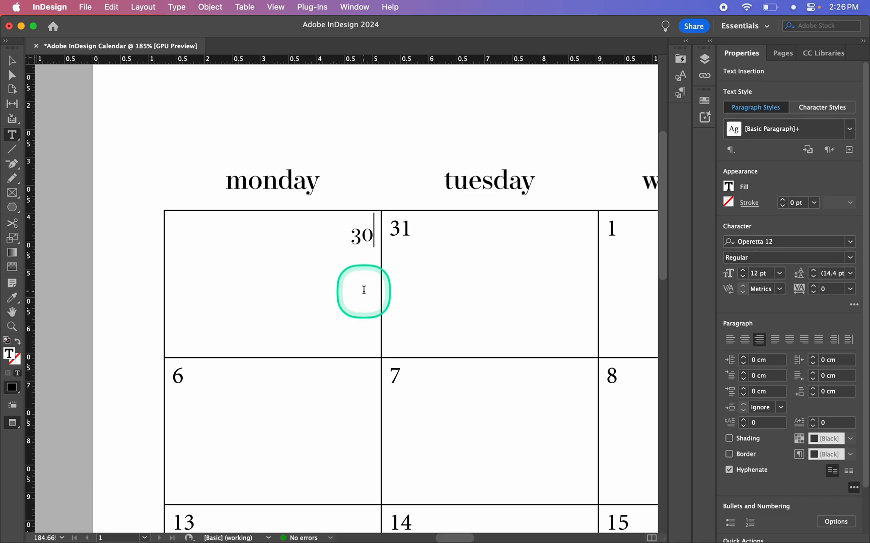
{"action": "type", "text": "w"}
{"action": "key", "text": "BackSpace"}
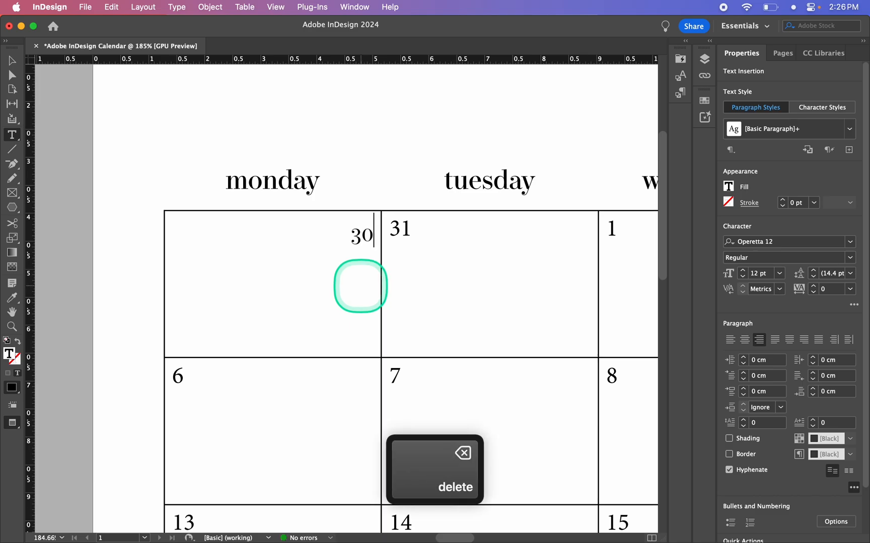
{"action": "key", "text": "Escape"}
{"action": "left_click", "coordinate": [363, 266]}
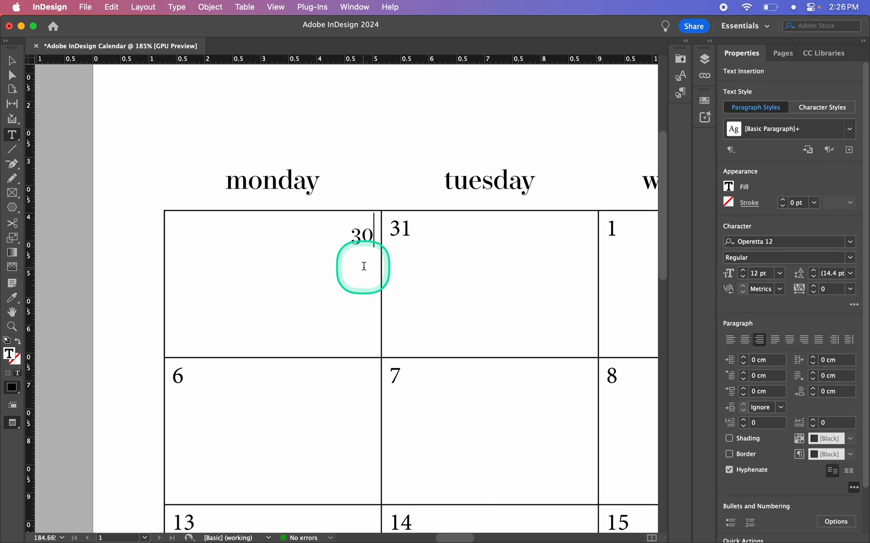
Unlink the inset values in the first Monday cell's Cell Options and set its right inset to 0.25 cm.
{"action": "key", "text": "alt+super+b"}
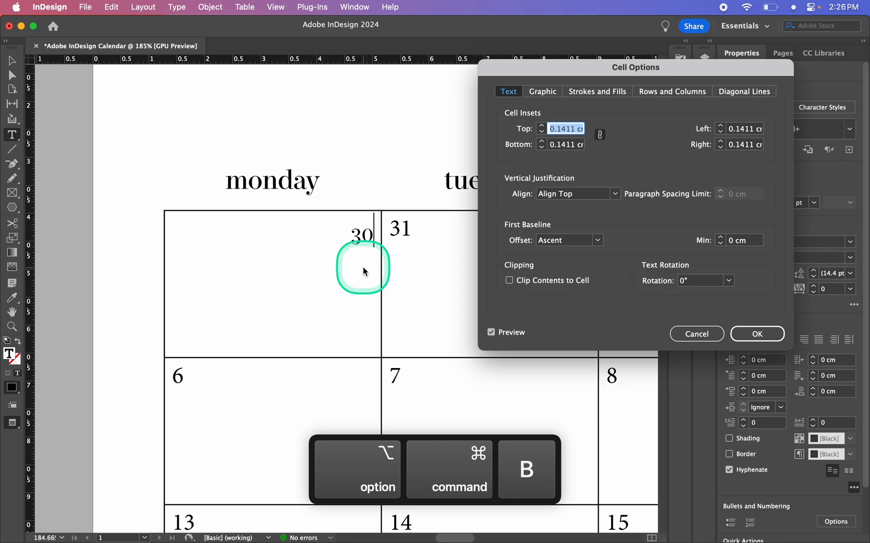
{"action": "left_click_drag", "start_coordinate": [675, 66], "coordinate": [728, 53]}
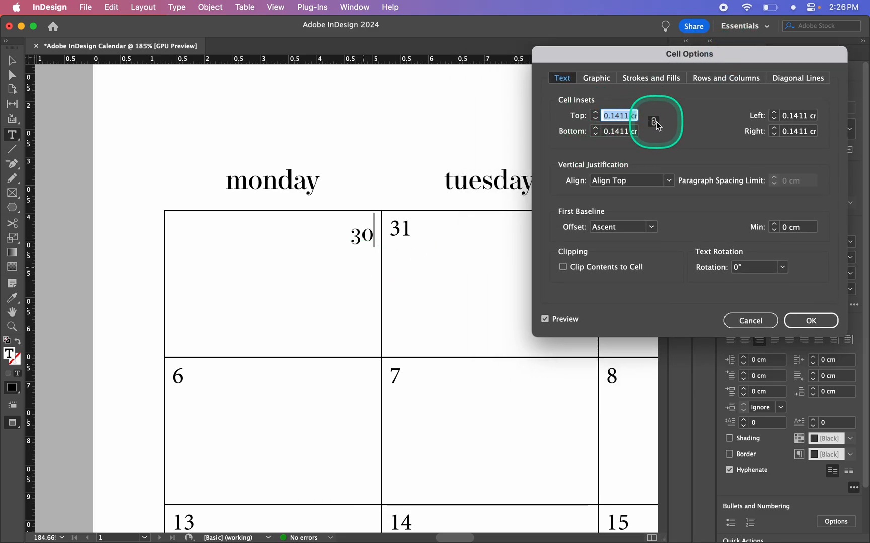
{"action": "key", "text": "fn"}
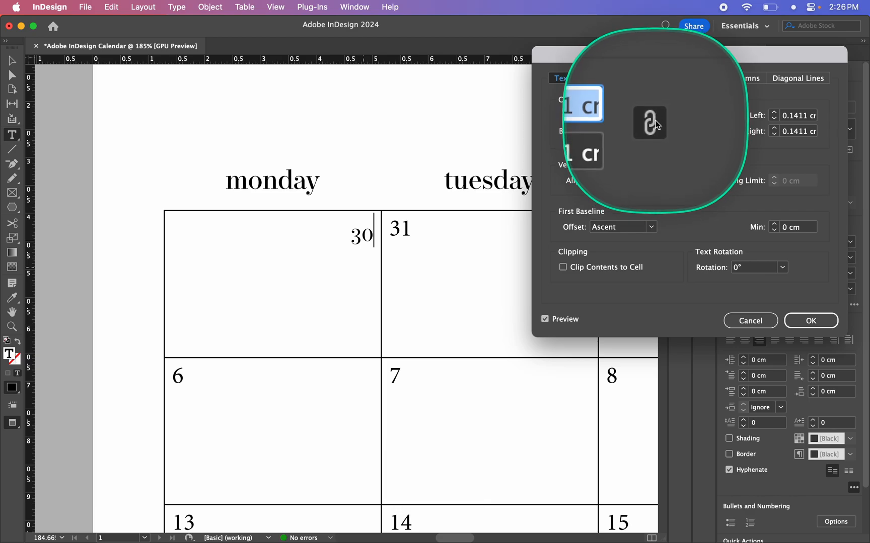
{"action": "left_click", "coordinate": [653, 121]}
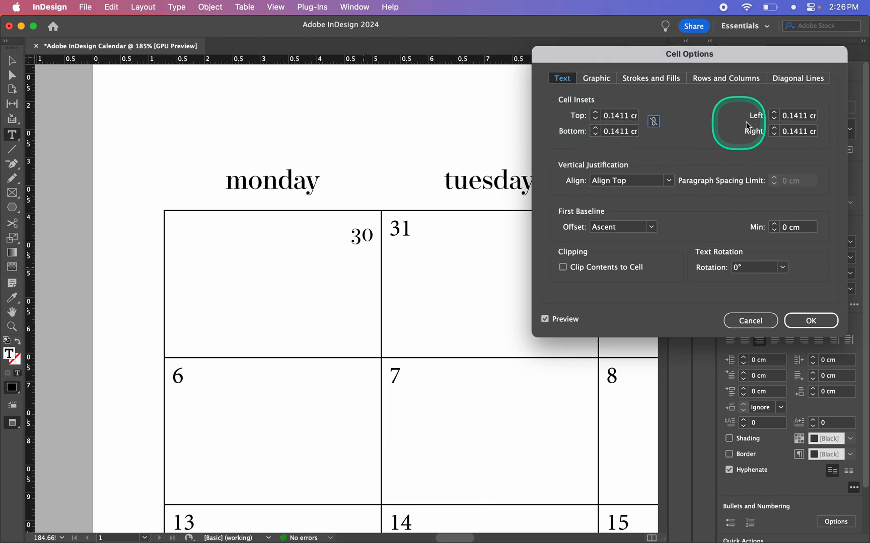
{"action": "double_click", "coordinate": [793, 131]}
{"action": "type", "text": "0.2"}
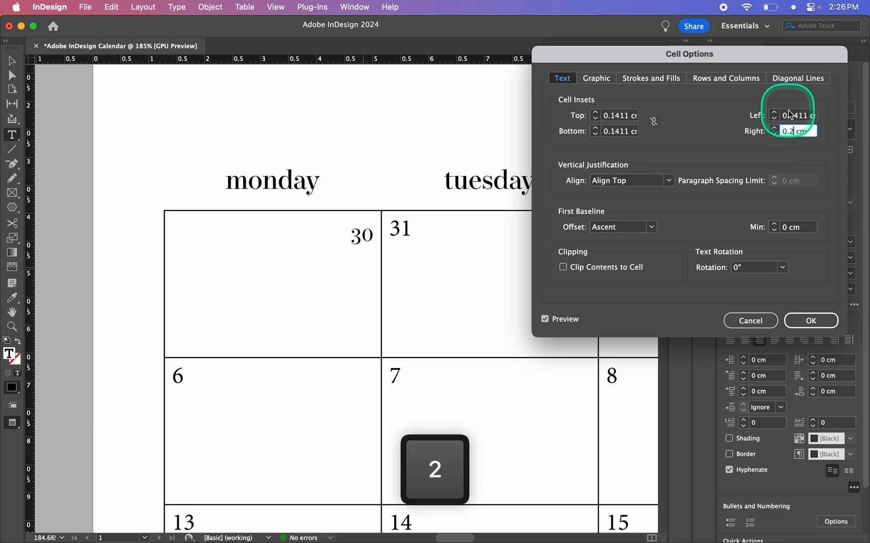
{"action": "left_click", "coordinate": [790, 114]}
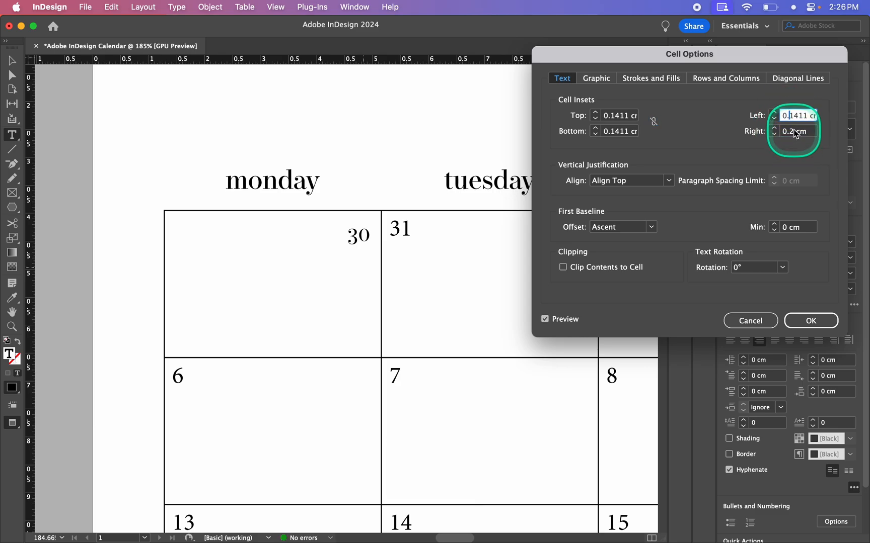
{"action": "left_click", "coordinate": [794, 131]}
{"action": "type", "text": "5"}
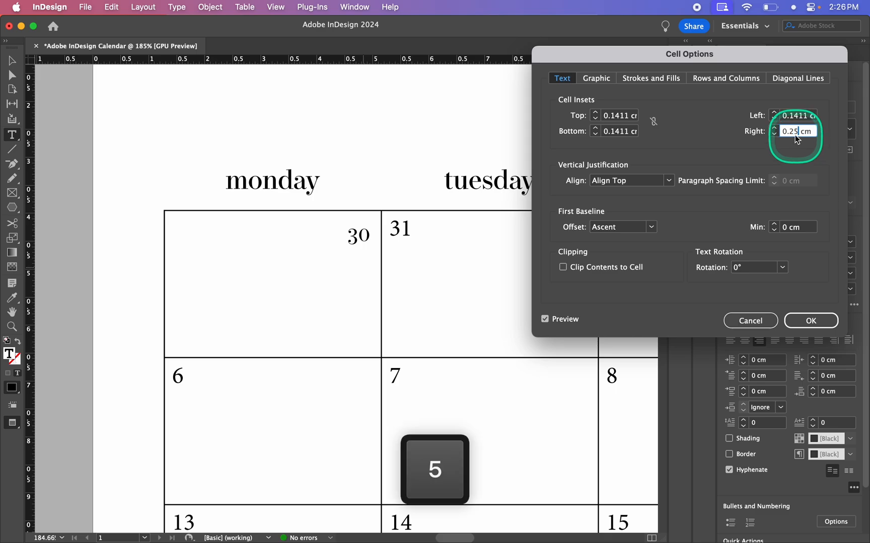
Set the first Monday cell's left inset to 0.25 cm as well and apply the cell options.
{"action": "left_click", "coordinate": [795, 115]}
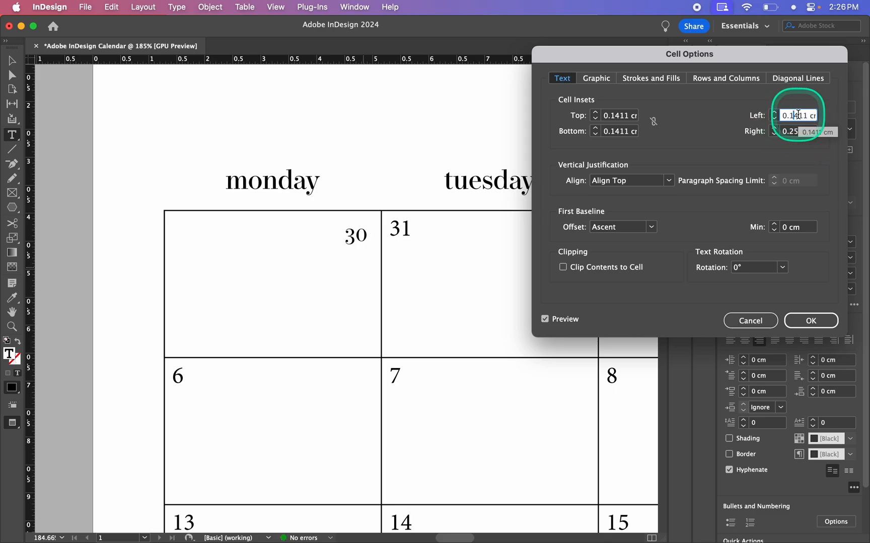
{"action": "type", "text": "0.25"}
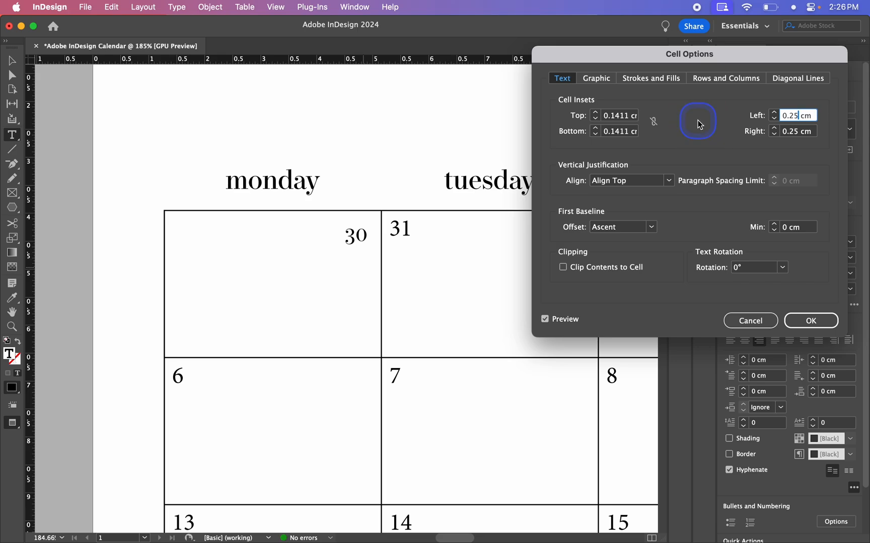
{"action": "left_click", "coordinate": [614, 132]}
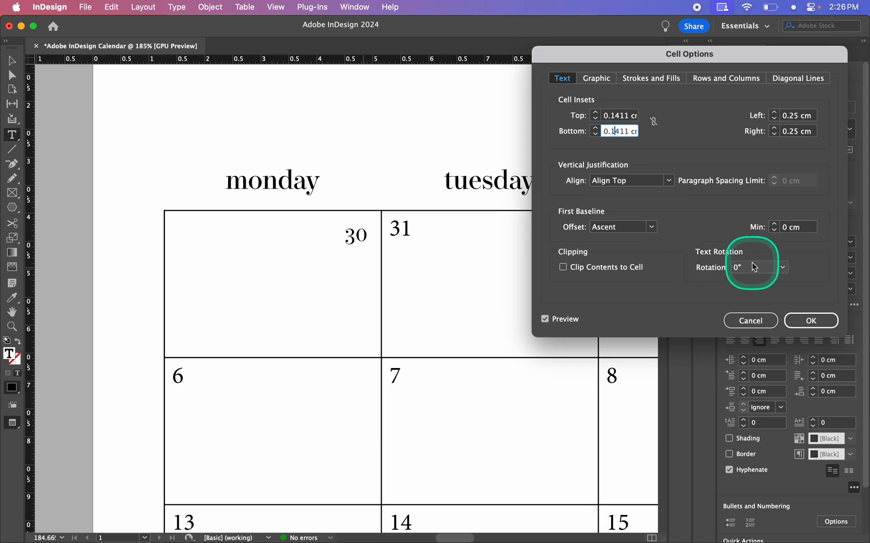
{"action": "left_click", "coordinate": [811, 321]}
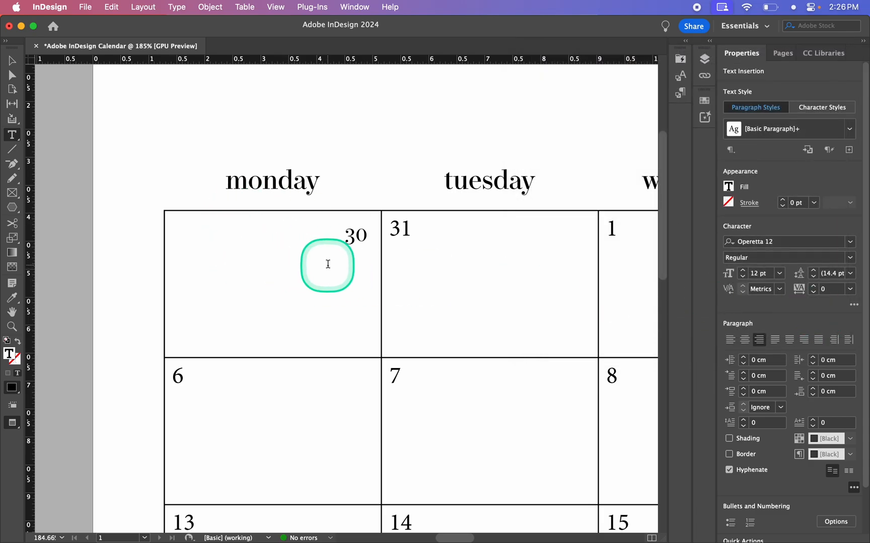
Create a new cell style from the formatted first Monday cell.
{"action": "left_click", "coordinate": [327, 264]}
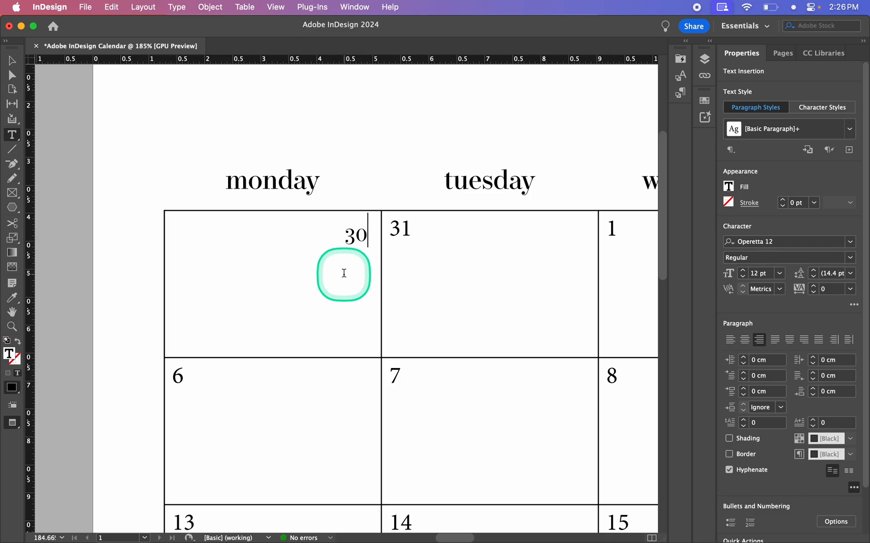
{"action": "key", "text": "Escape"}
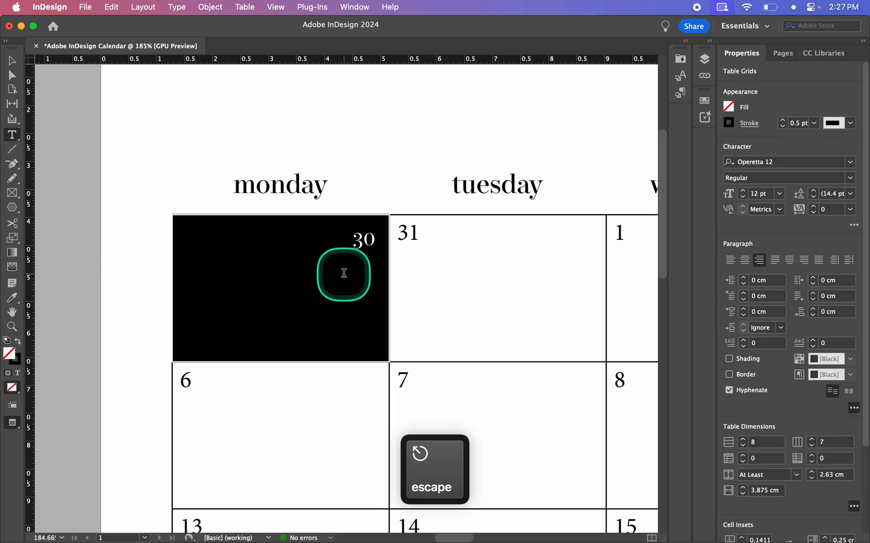
{"action": "left_click", "coordinate": [354, 6]}
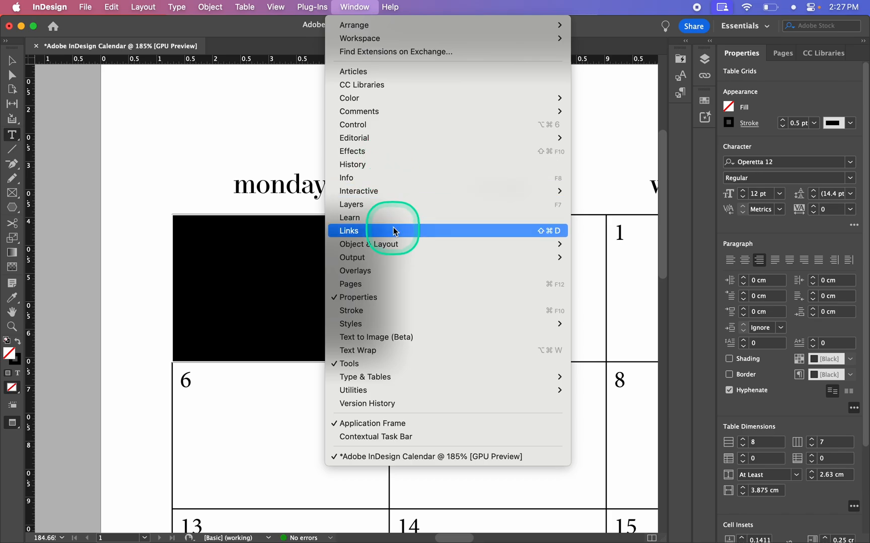
{"action": "mouse_move", "coordinate": [501, 325]}
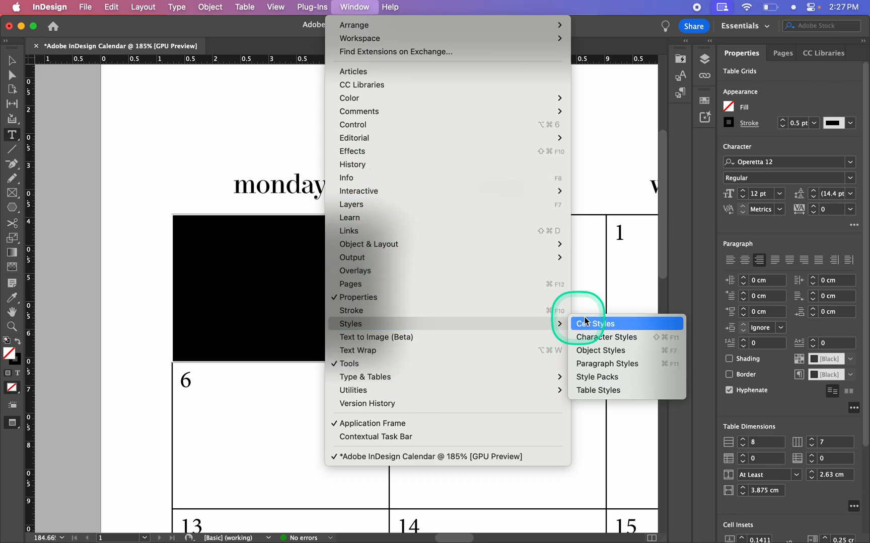
{"action": "left_click", "coordinate": [605, 325]}
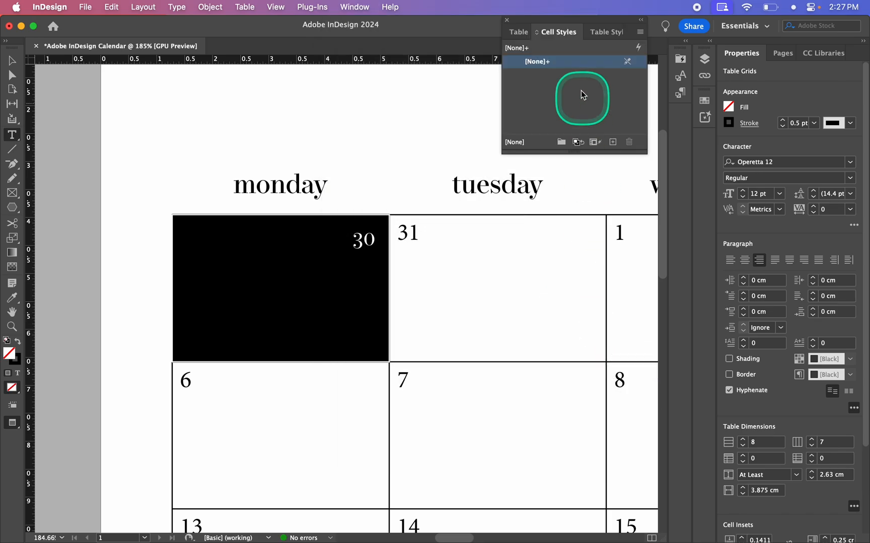
{"action": "left_click", "coordinate": [613, 143]}
Rename the new cell style as Calendar.
{"action": "double_click", "coordinate": [540, 75]}
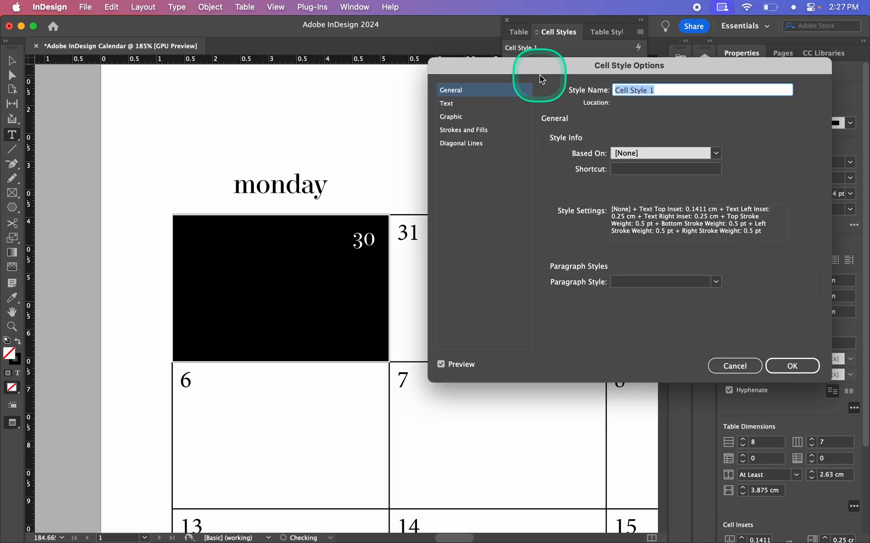
{"action": "left_click_drag", "start_coordinate": [636, 67], "coordinate": [660, 103]}
{"action": "key", "text": "Caps_Lock"}
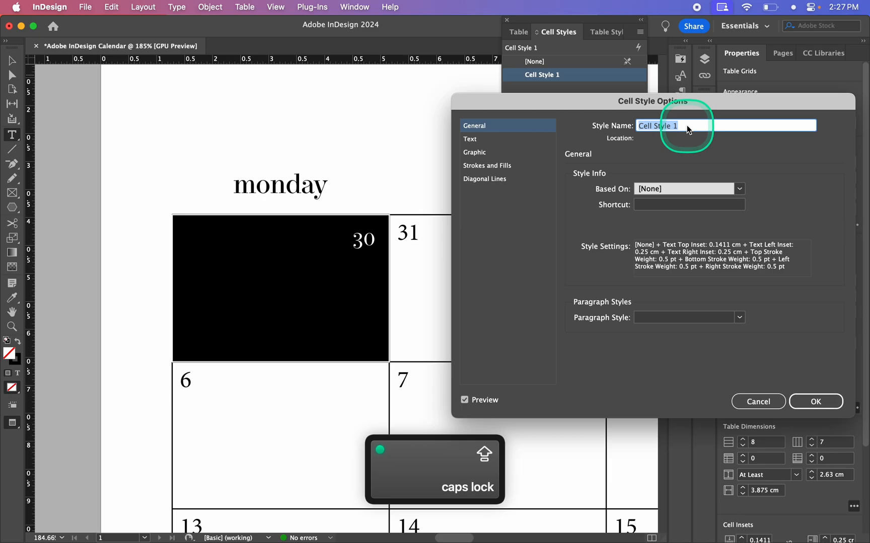
{"action": "type", "text": "Calendar"}
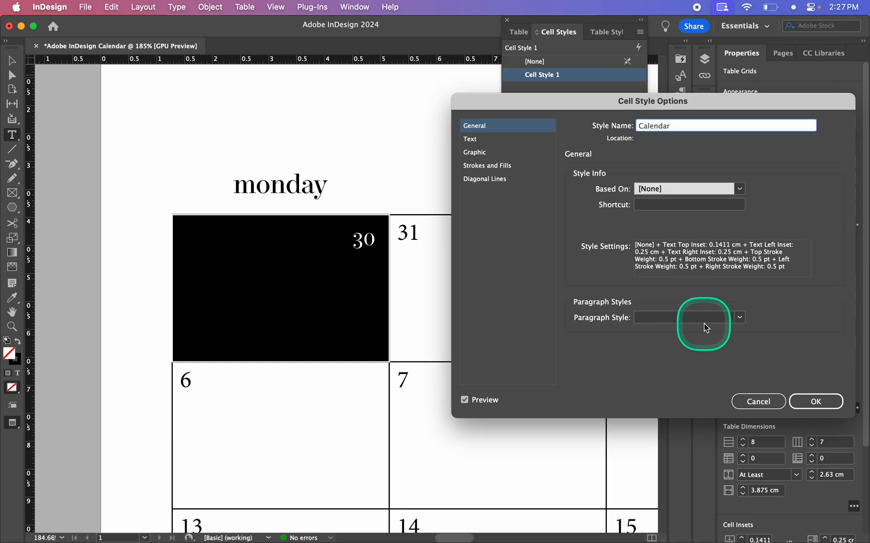
{"action": "left_click", "coordinate": [816, 402]}
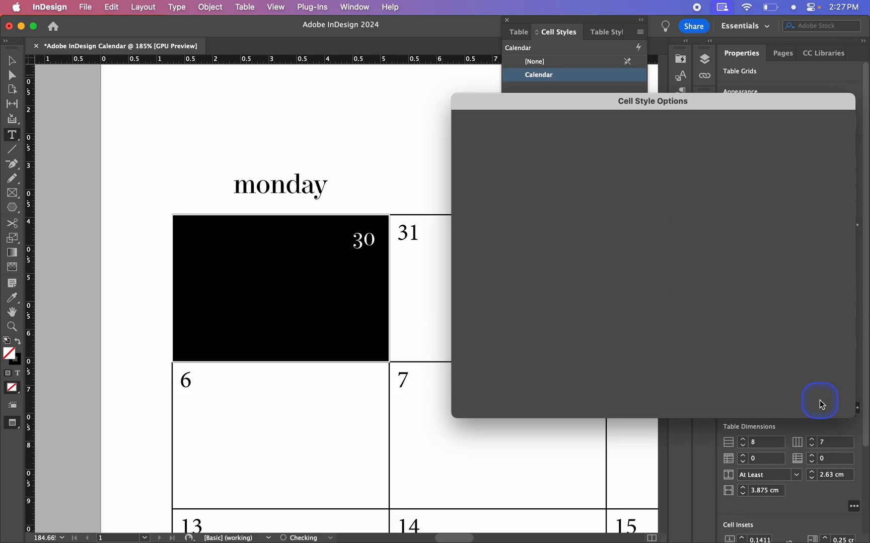
Apply the Calendar cell style to all the date cells of the January table and place the text cursor back in the first Monday cell.
{"action": "left_click", "coordinate": [374, 239]}
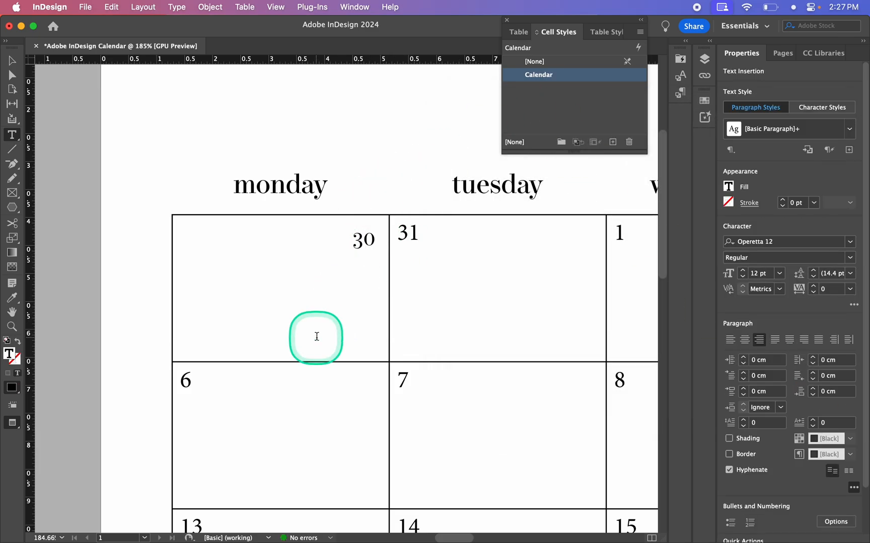
{"action": "scroll", "coordinate": [314, 341], "scroll_direction": "down", "scroll_amount": 2}
{"action": "scroll", "coordinate": [302, 318], "scroll_direction": "down", "scroll_amount": 5}
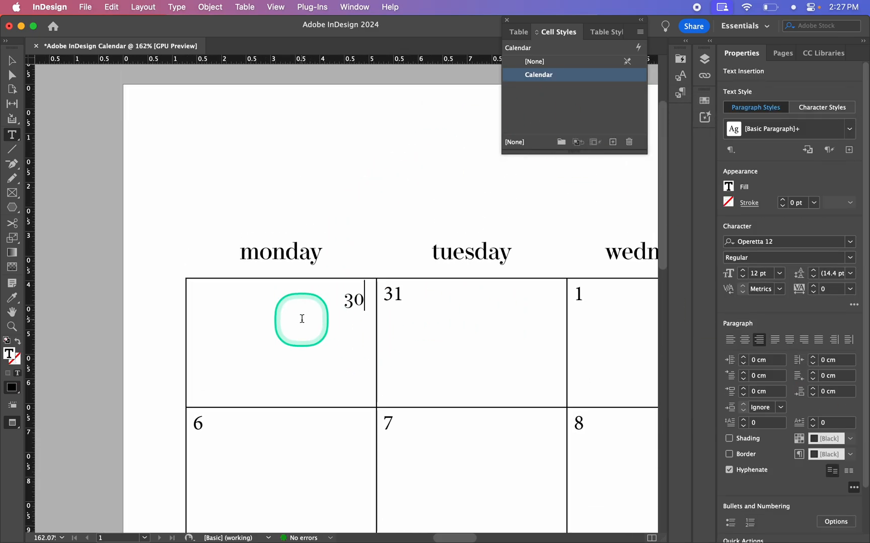
{"action": "scroll", "coordinate": [302, 319], "scroll_direction": "down", "scroll_amount": 4}
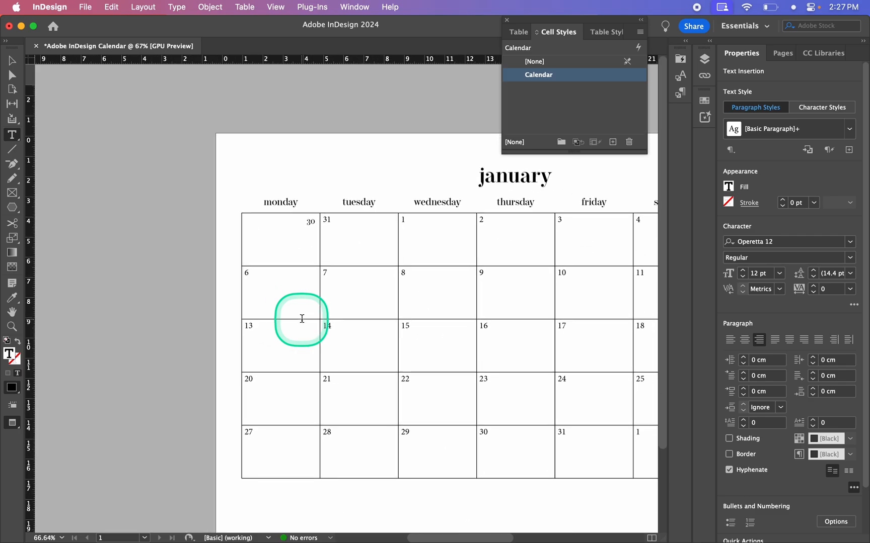
{"action": "left_click_drag", "start_coordinate": [140, 209], "coordinate": [496, 201]}
{"action": "left_click", "coordinate": [551, 78]}
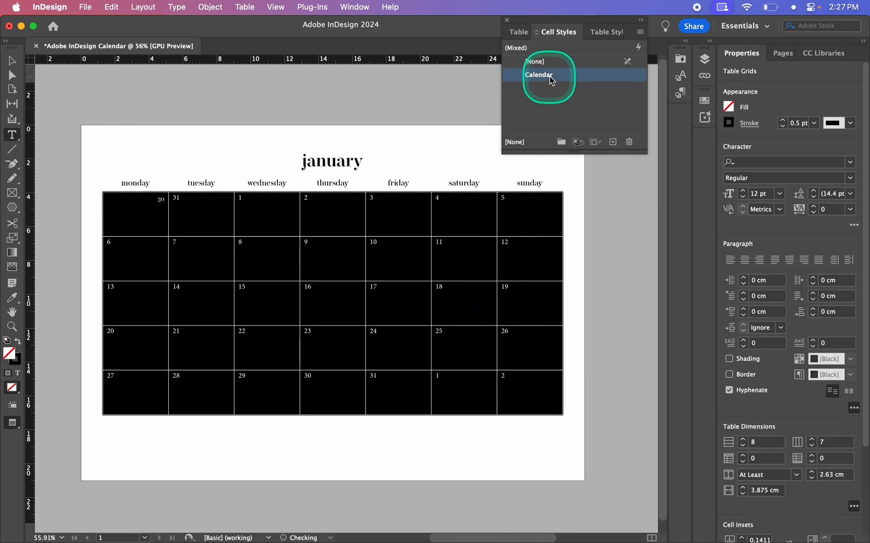
{"action": "left_click", "coordinate": [759, 260]}
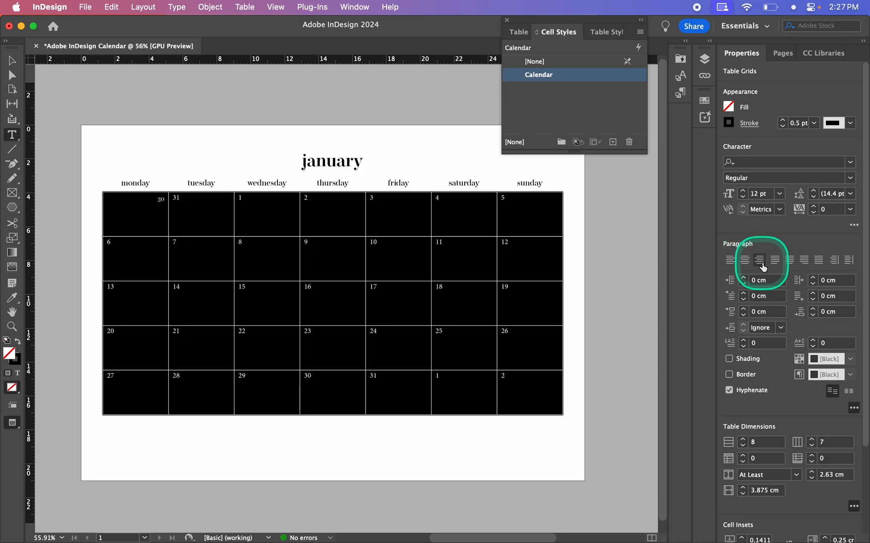
{"action": "left_click", "coordinate": [125, 209]}
{"action": "scroll", "coordinate": [124, 208], "scroll_direction": "up", "scroll_amount": 6}
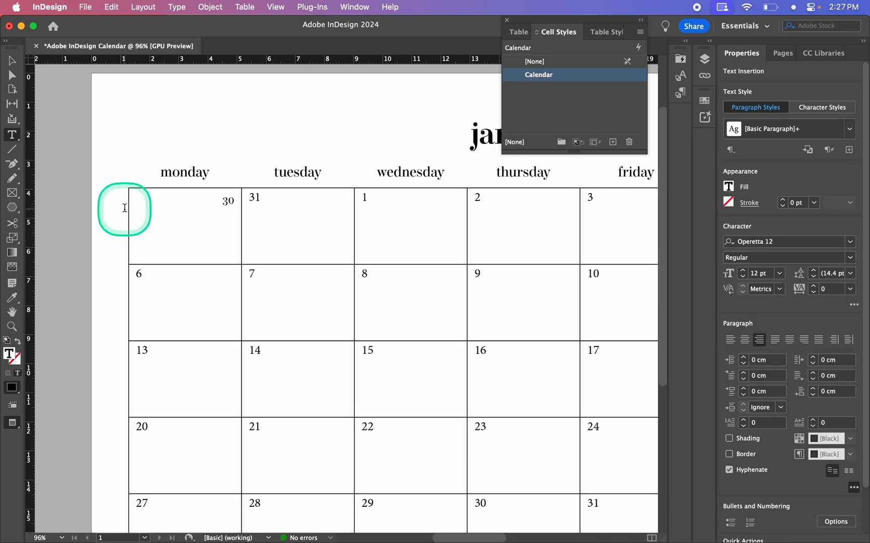
Create a new paragraph style from the number 30 in the first Monday cell.
{"action": "scroll", "coordinate": [124, 208], "scroll_direction": "left", "scroll_amount": 2}
{"action": "scroll", "coordinate": [258, 233], "scroll_direction": "up", "scroll_amount": 3}
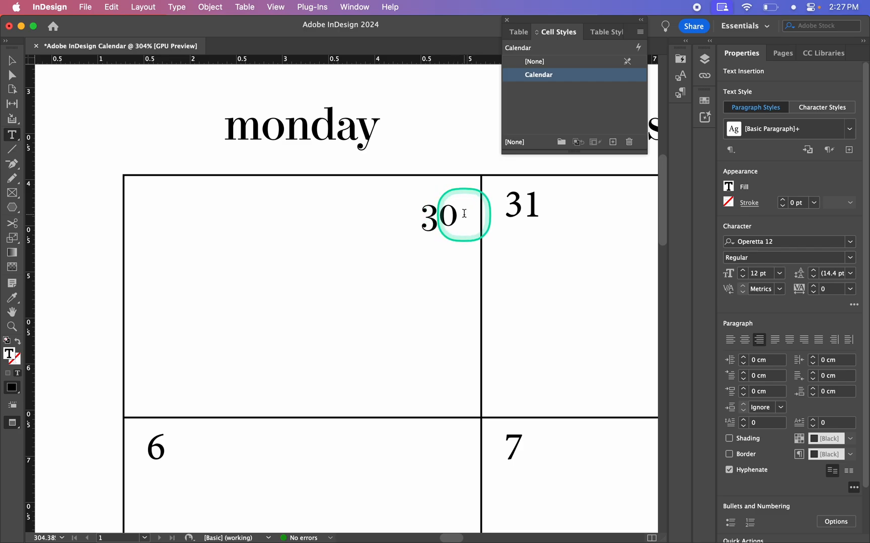
{"action": "left_click", "coordinate": [455, 217]}
{"action": "double_click", "coordinate": [442, 218]}
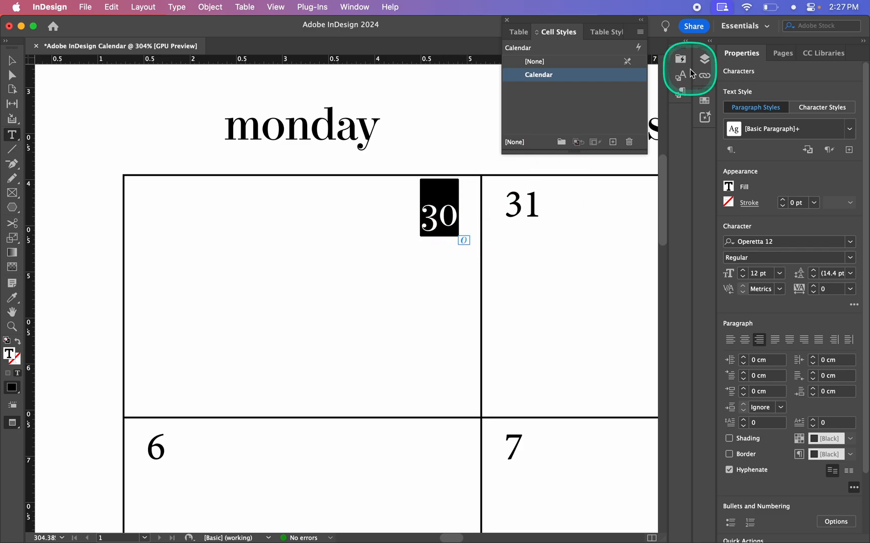
{"action": "left_click", "coordinate": [681, 95]}
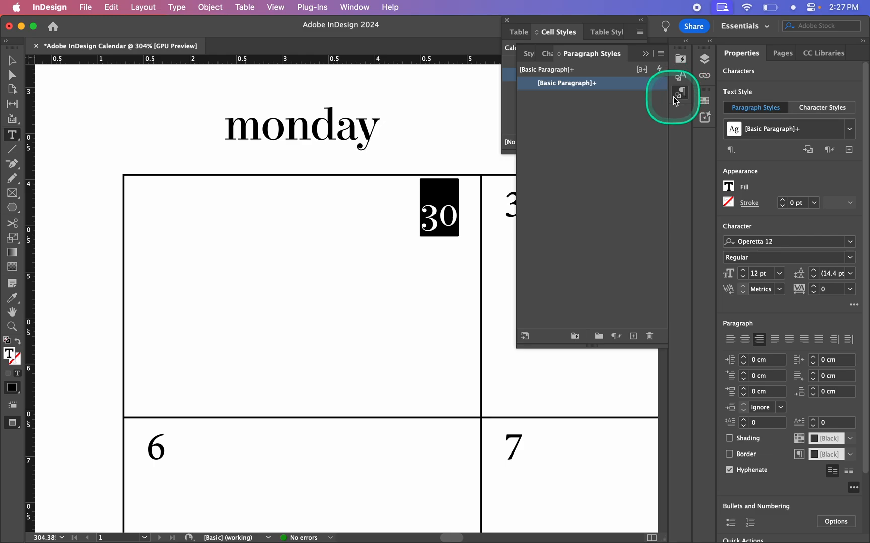
{"action": "left_click", "coordinate": [634, 338]}
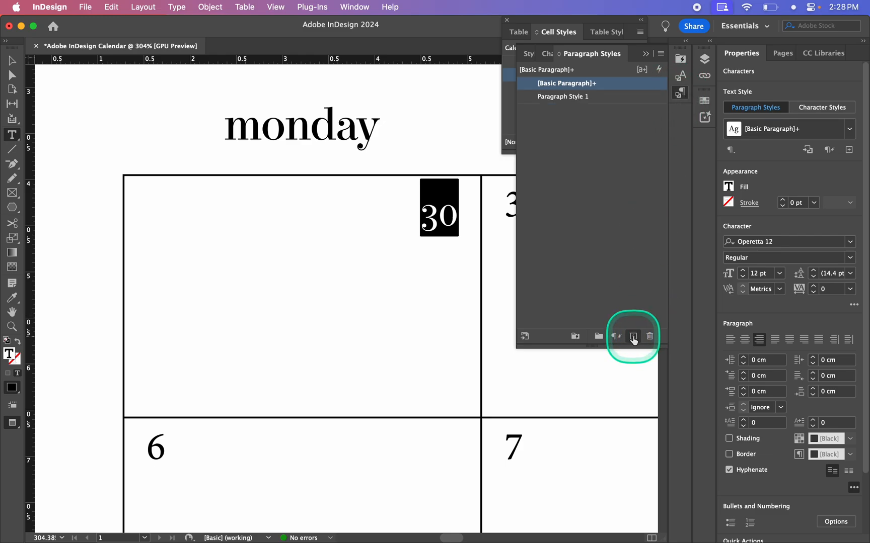
Apply the new paragraph style to the selected 30 and rename it as B-On.
{"action": "left_click", "coordinate": [598, 98]}
{"action": "left_click", "coordinate": [580, 97]}
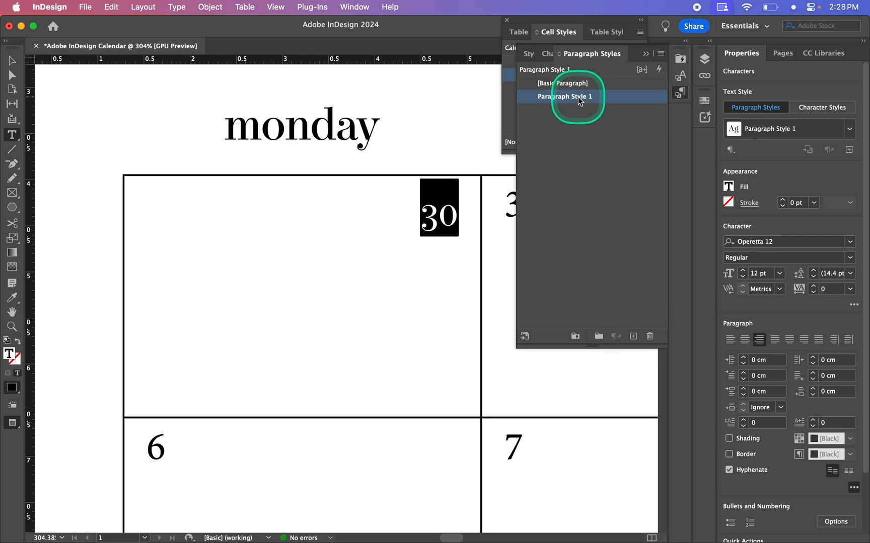
{"action": "key", "text": "Caps_Lock"}
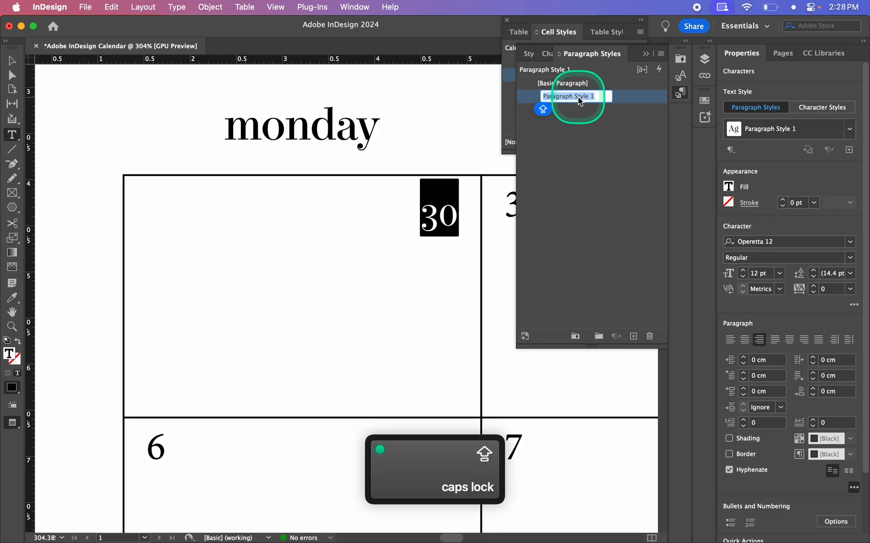
{"action": "type", "text": "B-"}
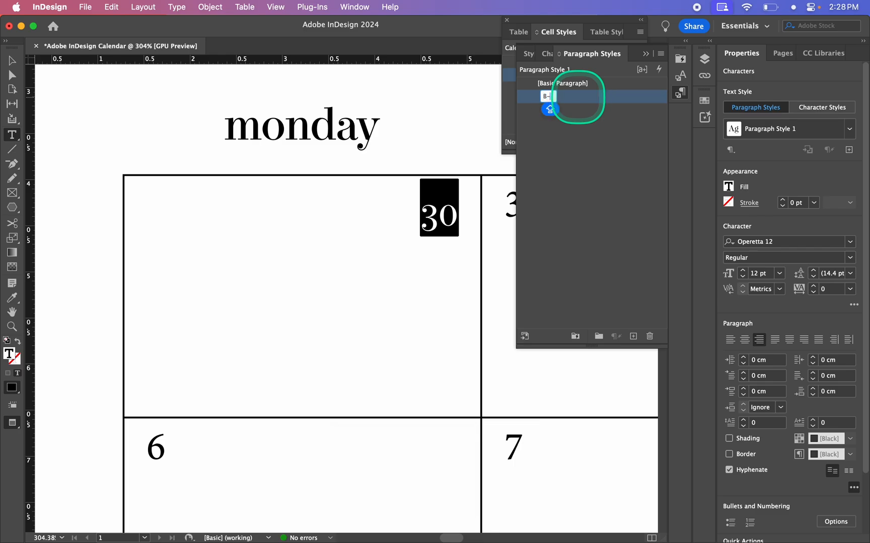
{"action": "type", "text": "O"}
{"action": "key", "text": "Caps_Lock"}
{"action": "type", "text": "n"}
{"action": "key", "text": "Return"}
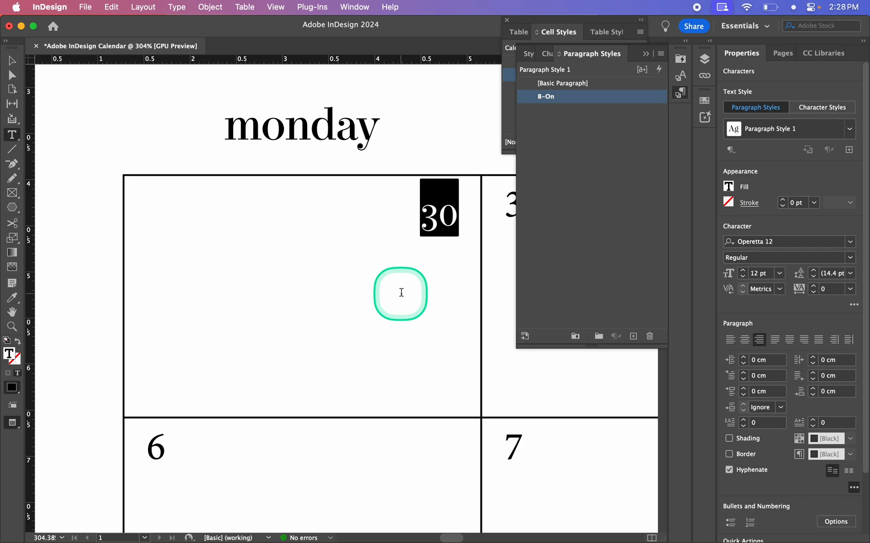
Turn on paragraph shading in the B-On style's options and confirm them.
{"action": "left_click", "coordinate": [455, 217]}
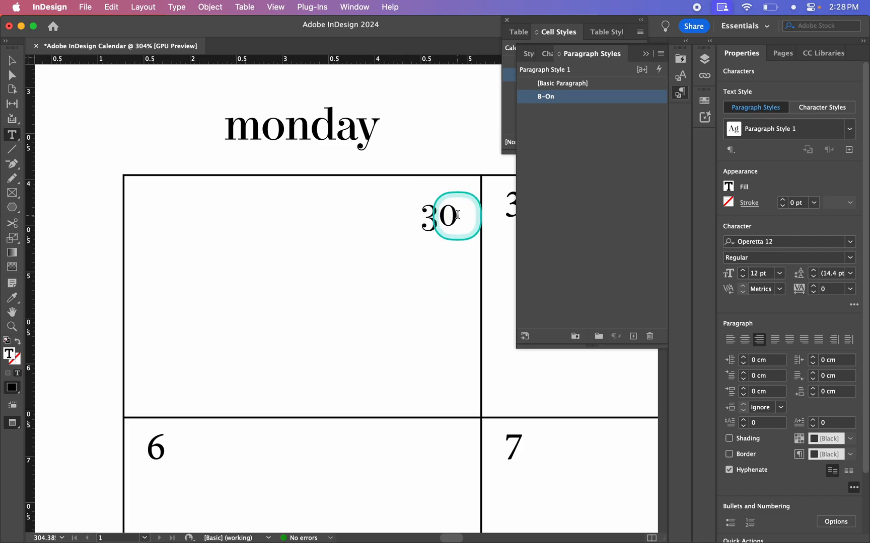
{"action": "scroll", "coordinate": [458, 214], "scroll_direction": "down", "scroll_amount": 2}
{"action": "scroll", "coordinate": [457, 214], "scroll_direction": "up", "scroll_amount": 2}
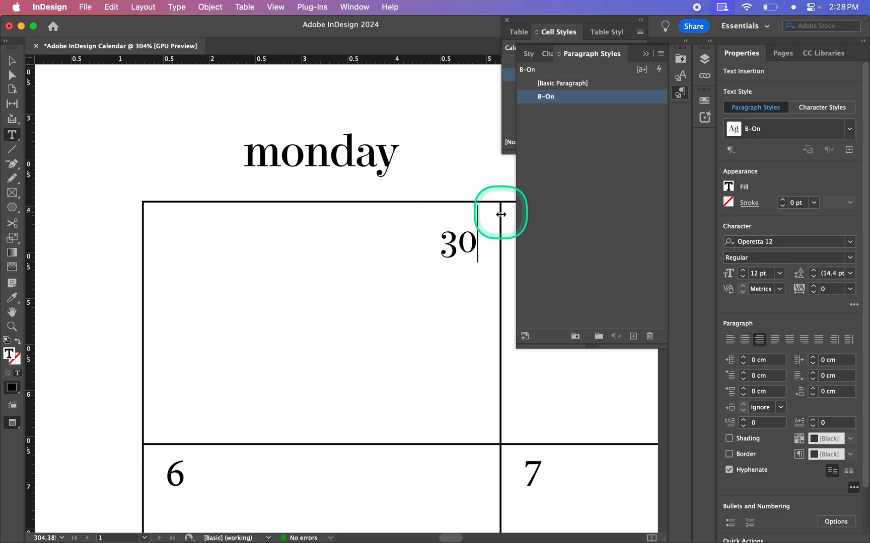
{"action": "double_click", "coordinate": [455, 244]}
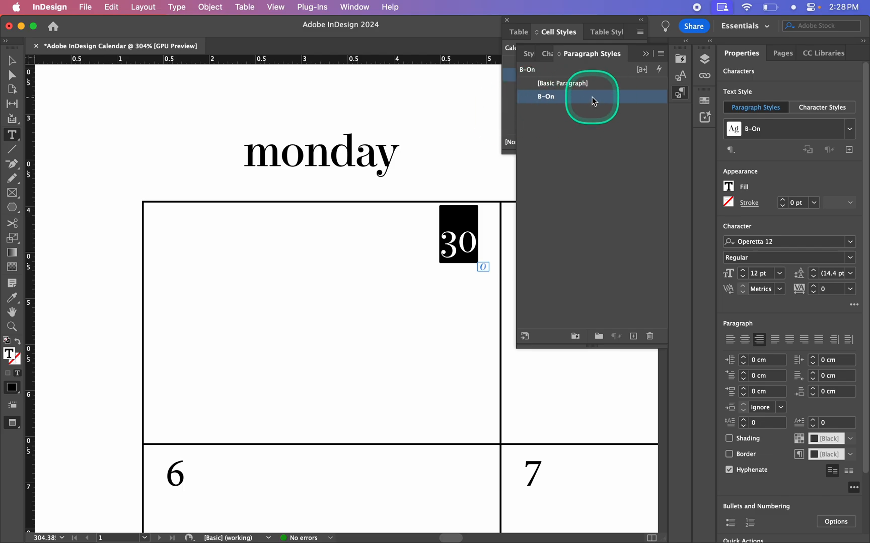
{"action": "left_click", "coordinate": [619, 96]}
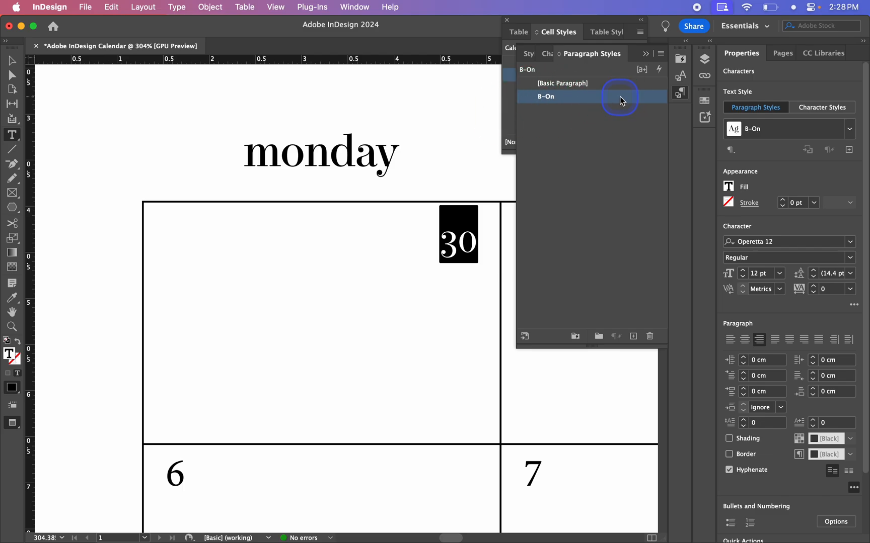
{"action": "double_click", "coordinate": [620, 95]}
{"action": "left_click_drag", "start_coordinate": [659, 54], "coordinate": [707, 29]}
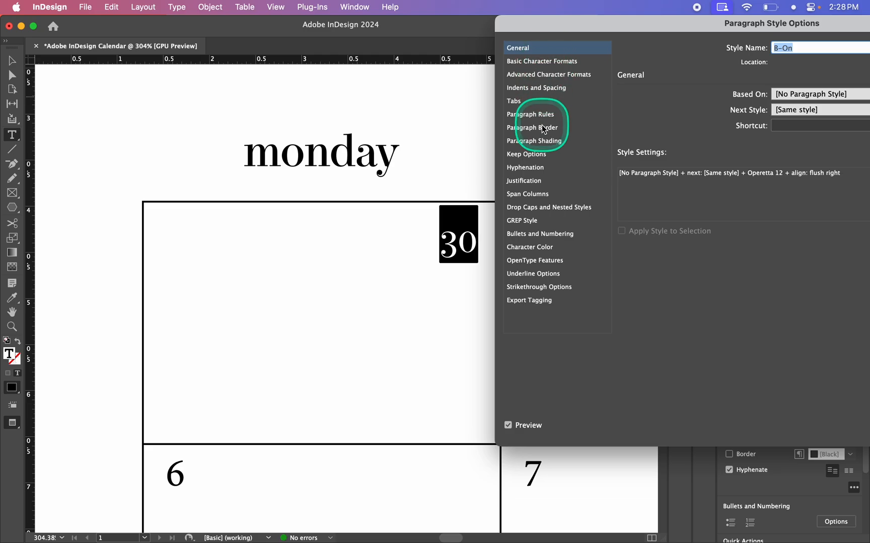
{"action": "left_click", "coordinate": [541, 144]}
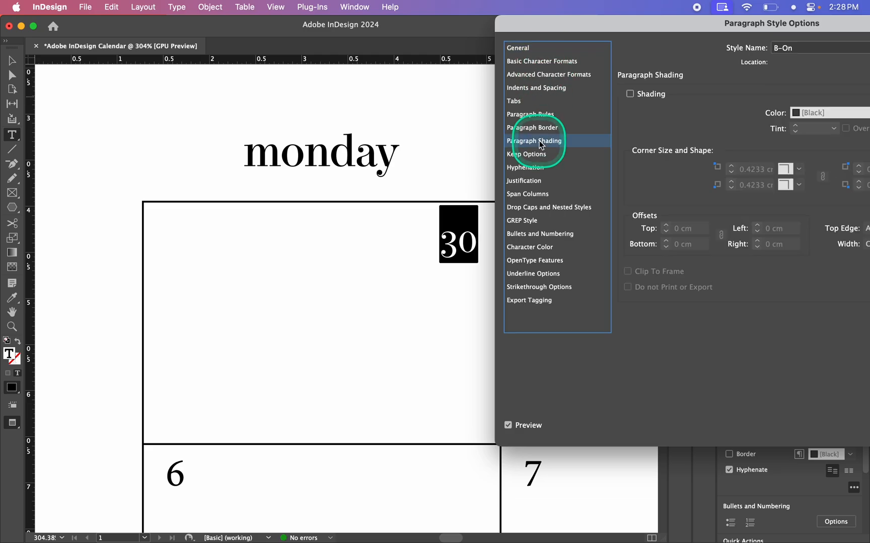
{"action": "left_click", "coordinate": [635, 94]}
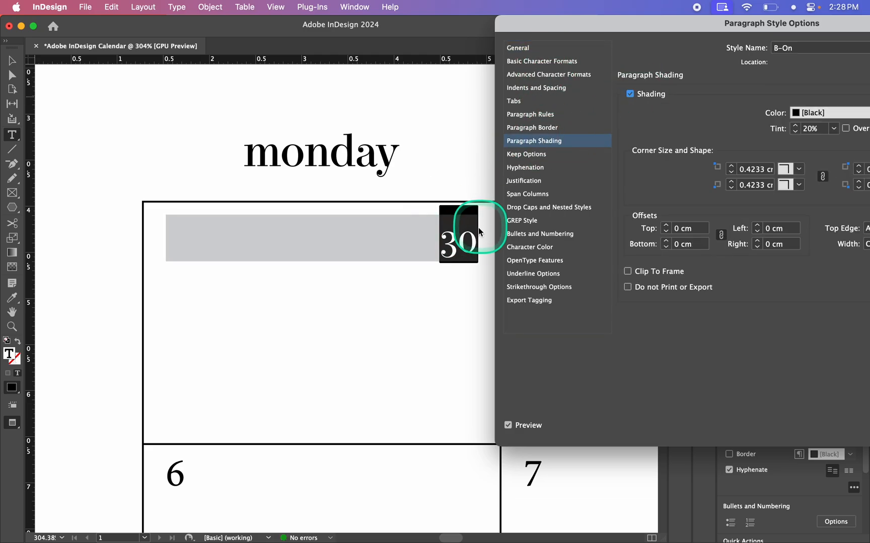
{"action": "left_click_drag", "start_coordinate": [630, 27], "coordinate": [440, 47]}
{"action": "key", "text": "Return"}
{"action": "left_click", "coordinate": [419, 241]}
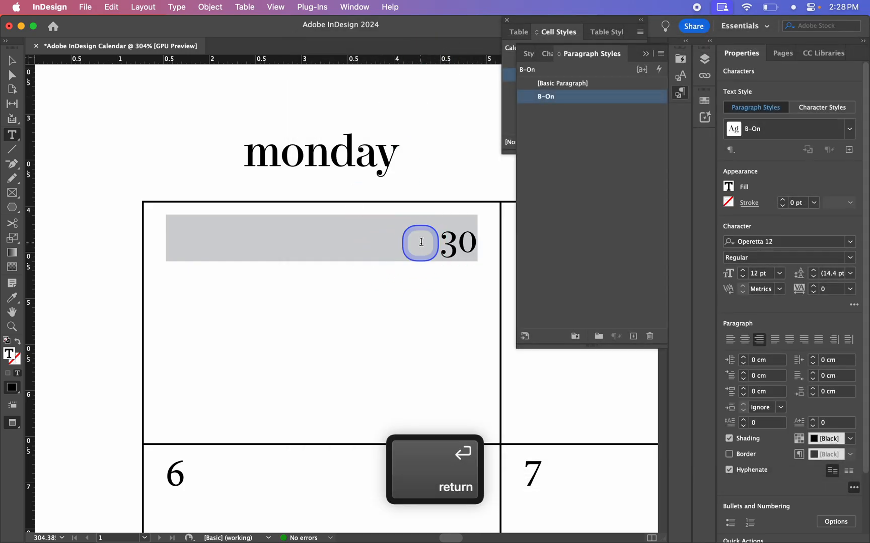
Reopen the B-On style's paragraph shading, unlink the offsets, and set the right and left offsets to 0.1 cm.
{"action": "double_click", "coordinate": [588, 98]}
{"action": "left_click_drag", "start_coordinate": [560, 46], "coordinate": [755, 32]}
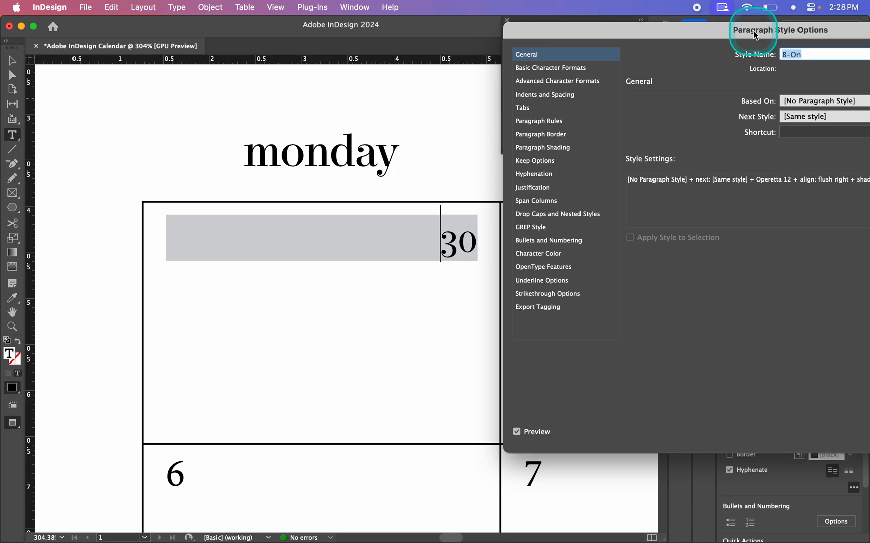
{"action": "left_click", "coordinate": [563, 147]}
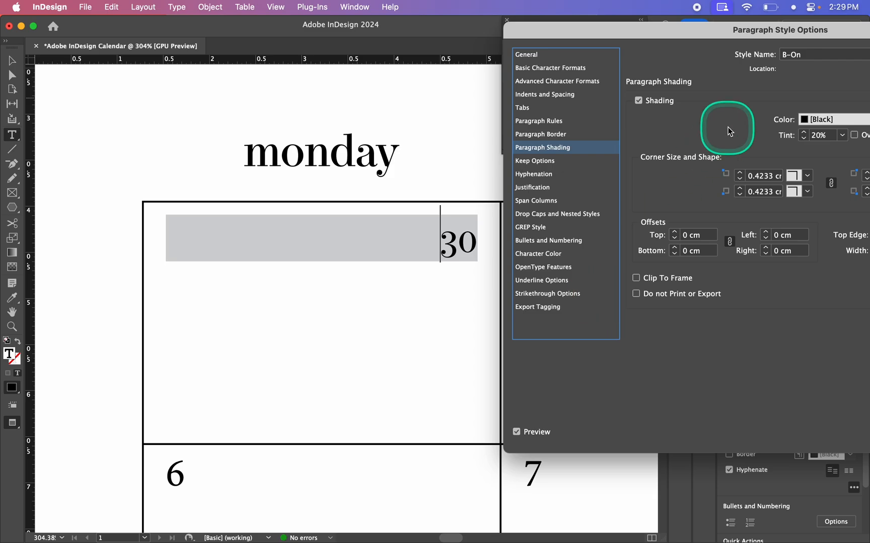
{"action": "left_click_drag", "start_coordinate": [755, 33], "coordinate": [795, 32]}
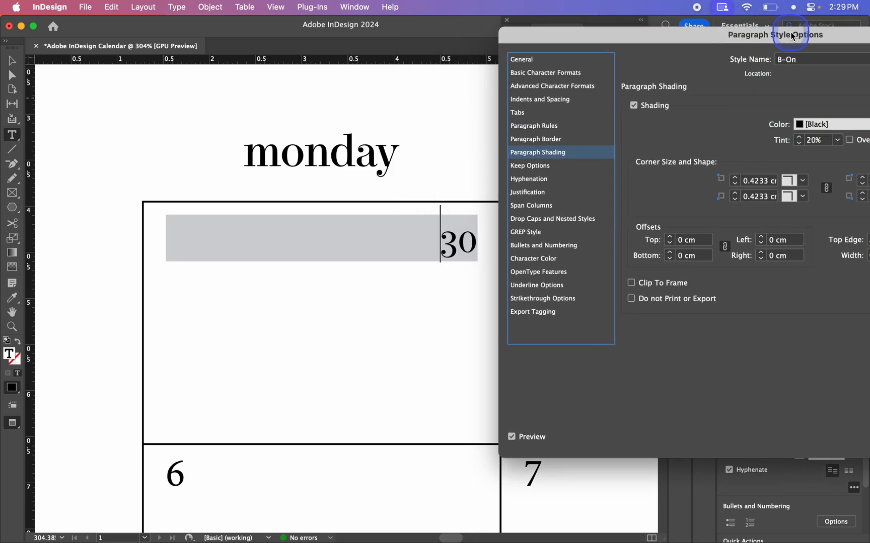
{"action": "left_click_drag", "start_coordinate": [688, 31], "coordinate": [719, 30]}
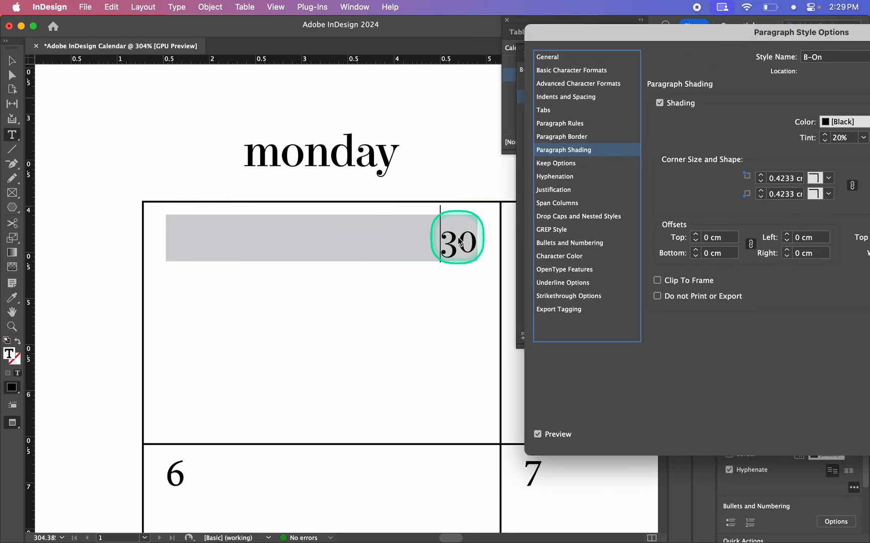
{"action": "left_click", "coordinate": [750, 244]}
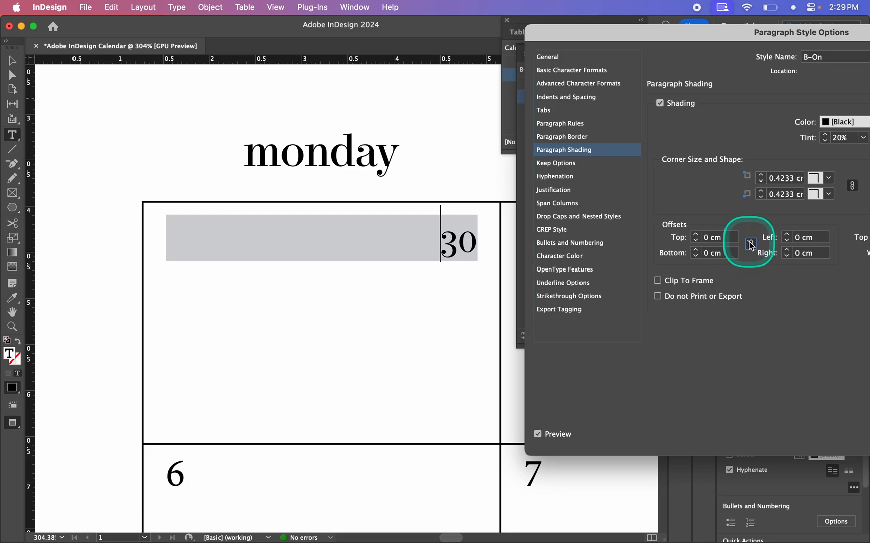
{"action": "left_click", "coordinate": [807, 253]}
{"action": "type", "text": ".1"}
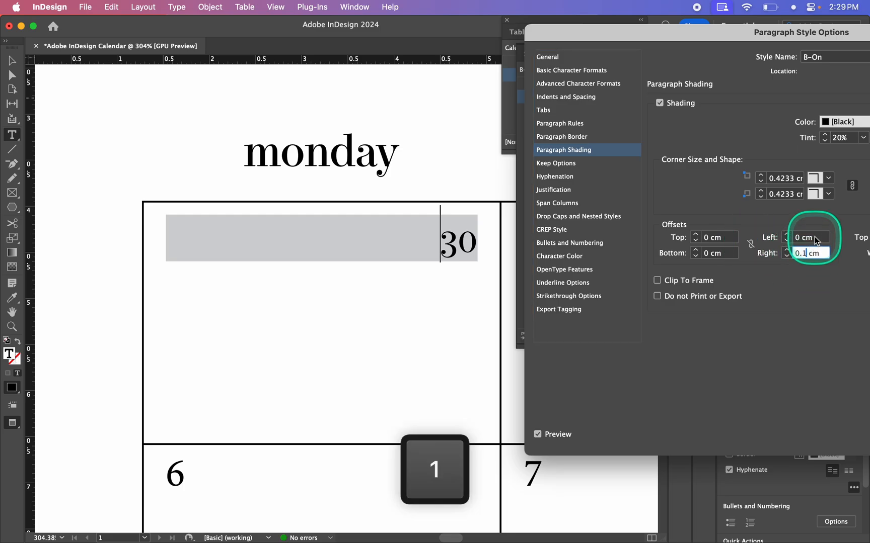
{"action": "key", "text": "Tab"}
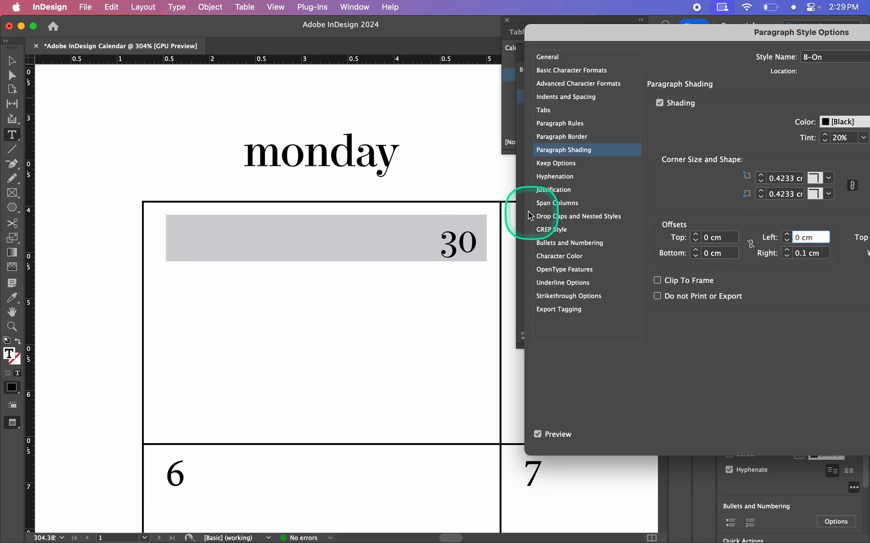
{"action": "left_click", "coordinate": [800, 239]}
{"action": "type", "text": ".1"}
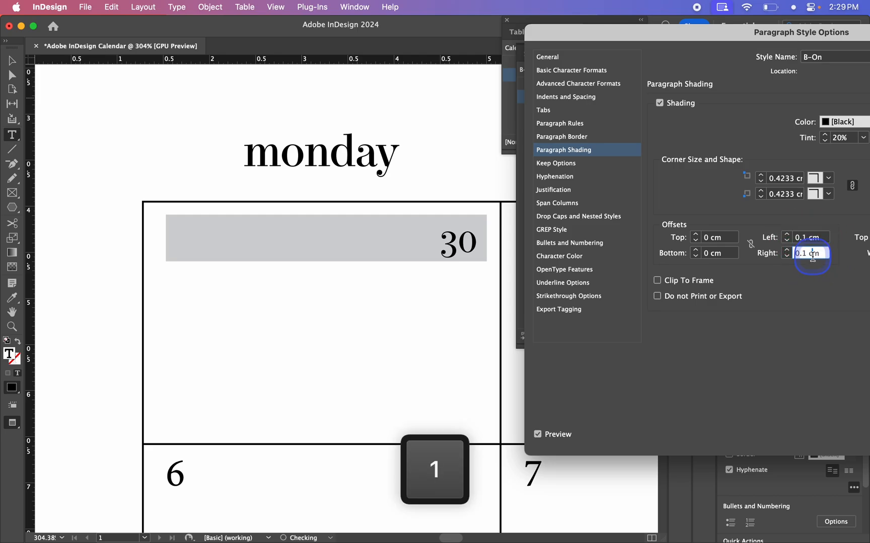
Try a bottom offset of 0.1 cm for the B-On paragraph shading.
{"action": "left_click", "coordinate": [704, 253]}
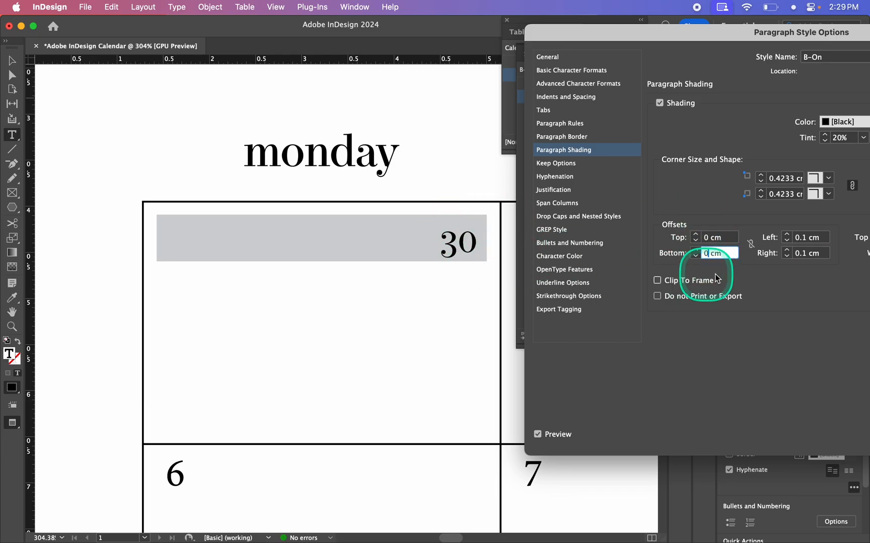
{"action": "type", "text": ".1"}
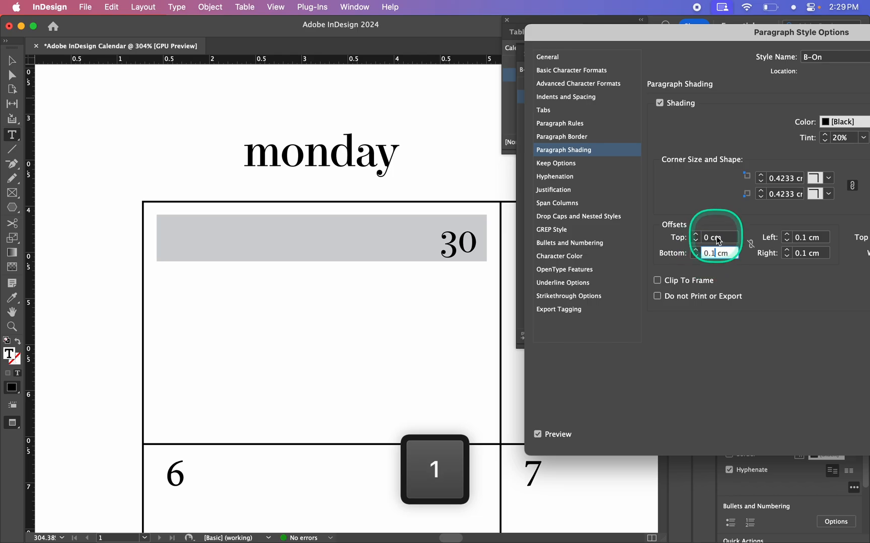
{"action": "left_click", "coordinate": [717, 240]}
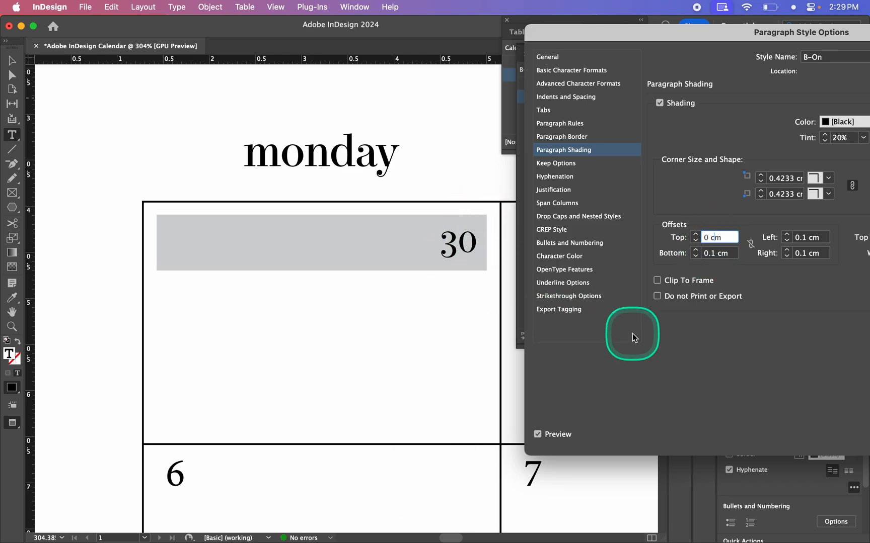
Set the shading's bottom offset to 0.05 cm and top offset to -0.05 cm, and accept the B-On style options.
{"action": "left_click", "coordinate": [712, 253]}
{"action": "key", "text": "BackSpace"}
{"action": "type", "text": "05"}
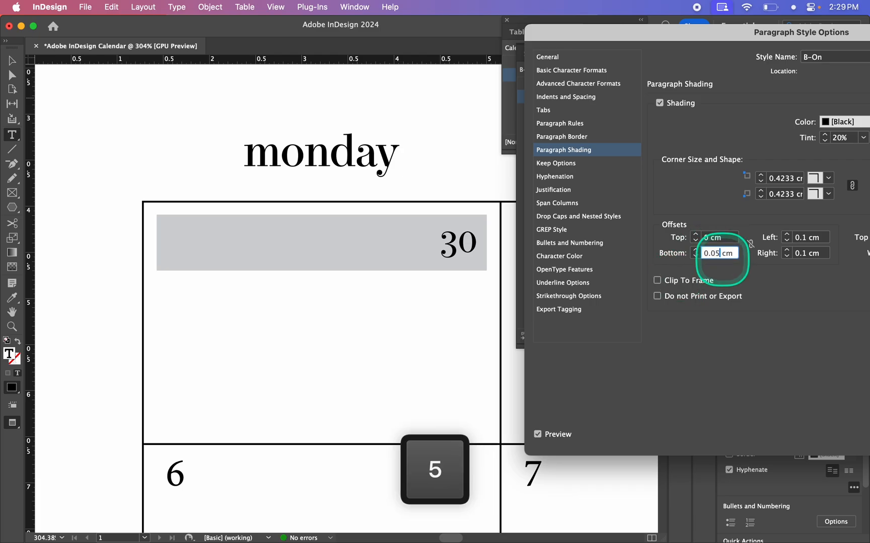
{"action": "left_click", "coordinate": [707, 238]}
{"action": "type", "text": "-0.05"}
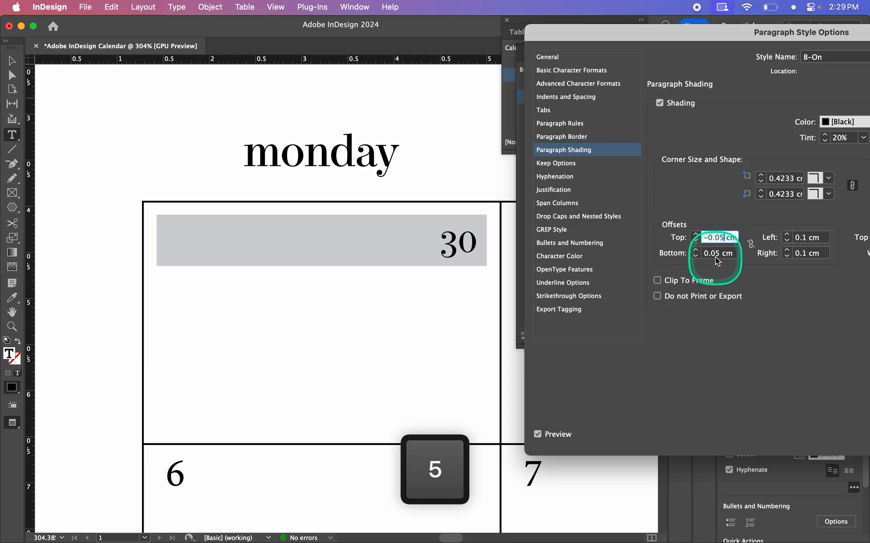
{"action": "left_click", "coordinate": [714, 255]}
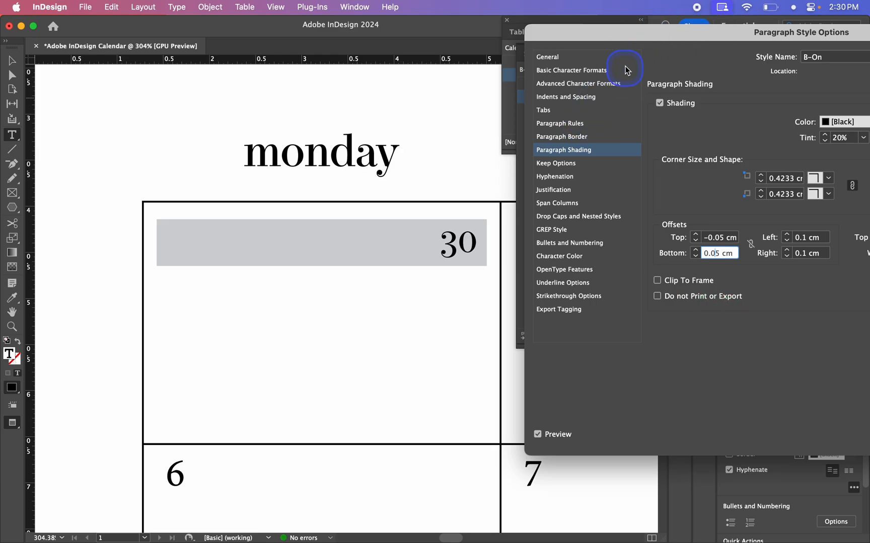
{"action": "left_click_drag", "start_coordinate": [662, 32], "coordinate": [642, 33]}
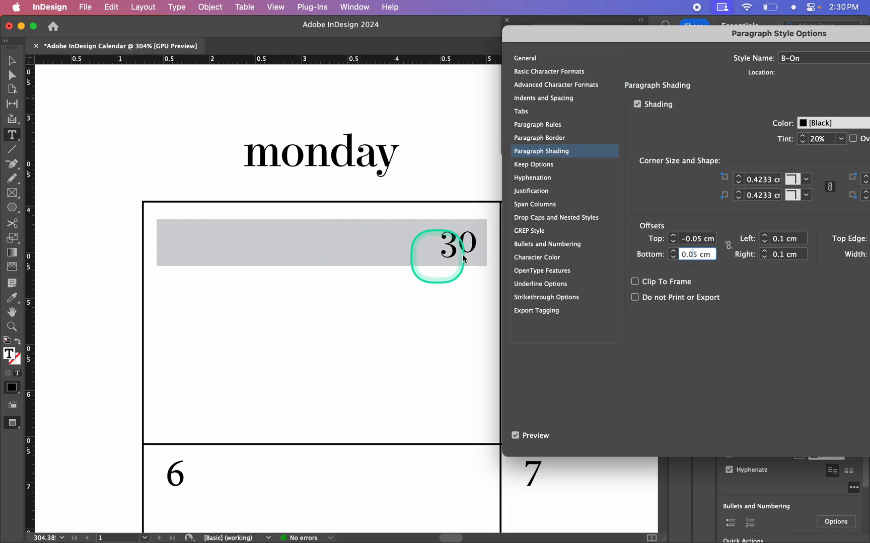
{"action": "left_click_drag", "start_coordinate": [670, 32], "coordinate": [456, 51]}
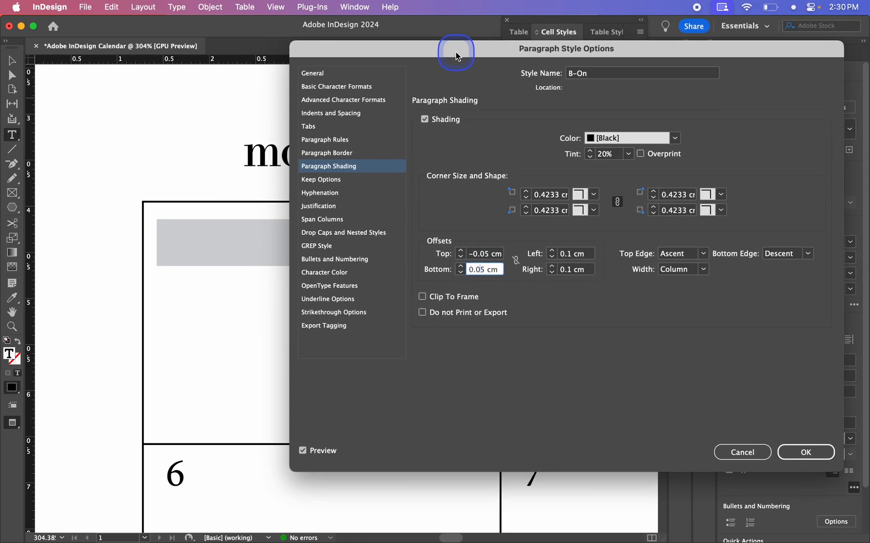
{"action": "left_click", "coordinate": [805, 452]}
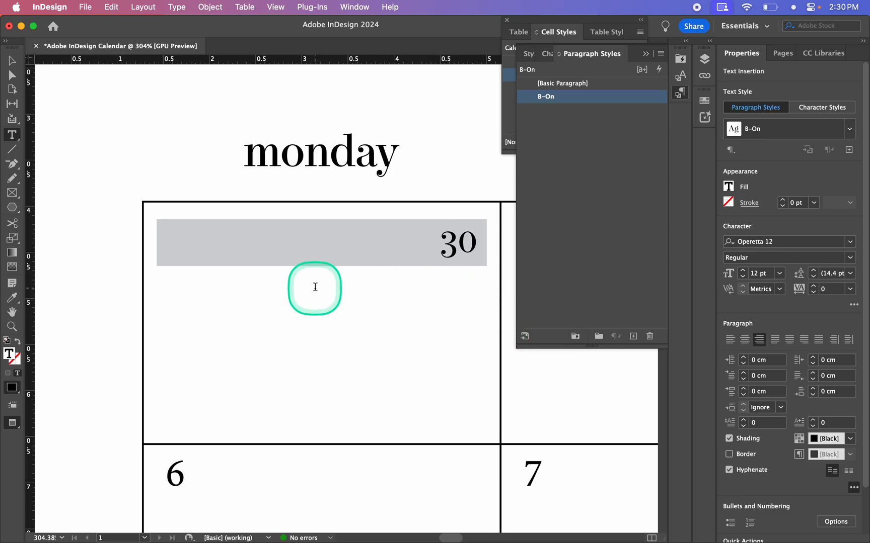
Deselect the calendar table and switch from Preview to Normal screen mode to check the shaded first Monday cell.
{"action": "scroll", "coordinate": [81, 298], "scroll_direction": "down", "scroll_amount": 5}
{"action": "scroll", "coordinate": [81, 298], "scroll_direction": "left", "scroll_amount": 3}
{"action": "scroll", "coordinate": [81, 298], "scroll_direction": "down", "scroll_amount": 2}
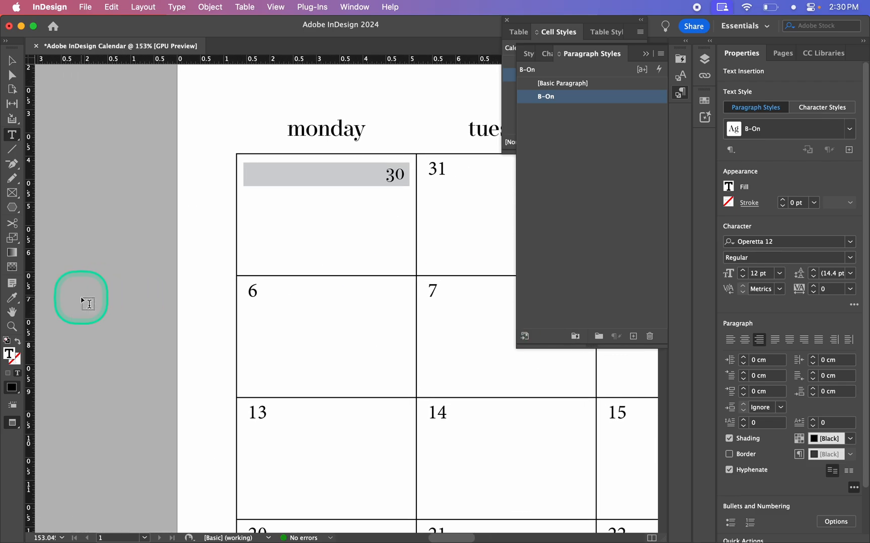
{"action": "left_click", "coordinate": [160, 242]}
{"action": "key", "text": "w"}
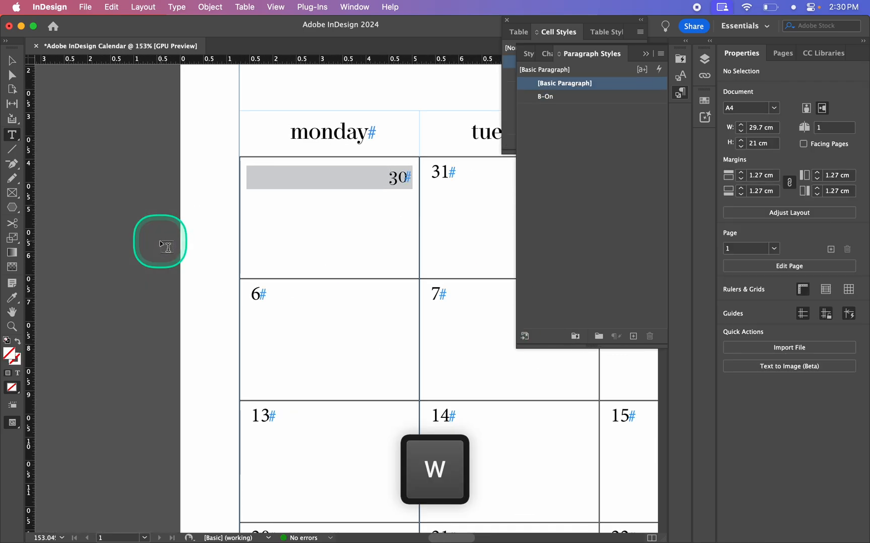
Mix a light blue fill colour with H 216, S 22, B 100, add it as an HSB swatch, and accept the colour.
{"action": "key", "text": "v"}
{"action": "scroll", "coordinate": [200, 213], "scroll_direction": "down", "scroll_amount": 3}
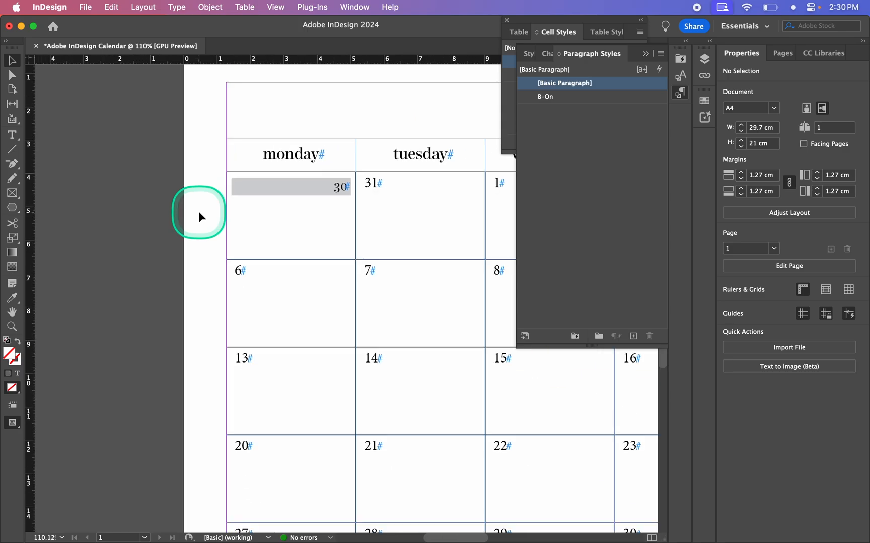
{"action": "scroll", "coordinate": [198, 213], "scroll_direction": "up", "scroll_amount": 5}
{"action": "scroll", "coordinate": [198, 214], "scroll_direction": "down", "scroll_amount": 3}
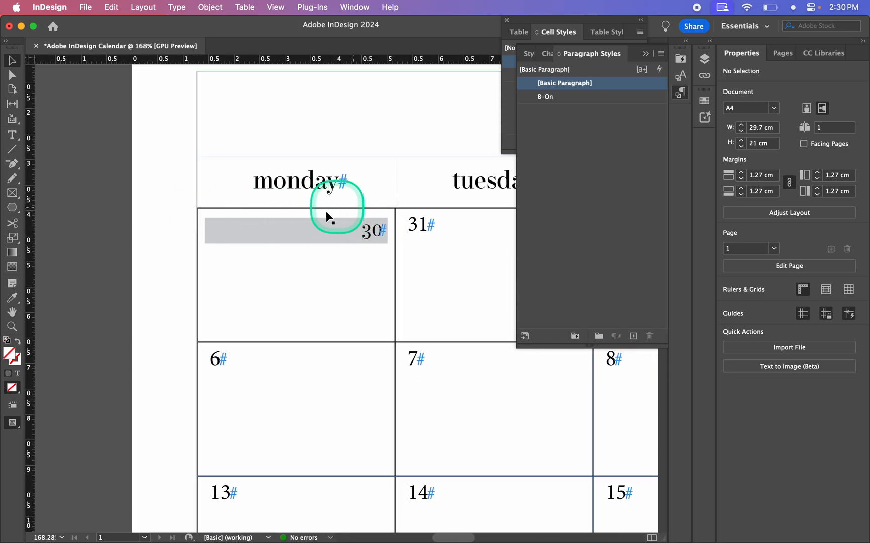
{"action": "double_click", "coordinate": [9, 356]}
{"action": "left_click_drag", "start_coordinate": [670, 91], "coordinate": [688, 44]}
{"action": "left_click", "coordinate": [686, 134]}
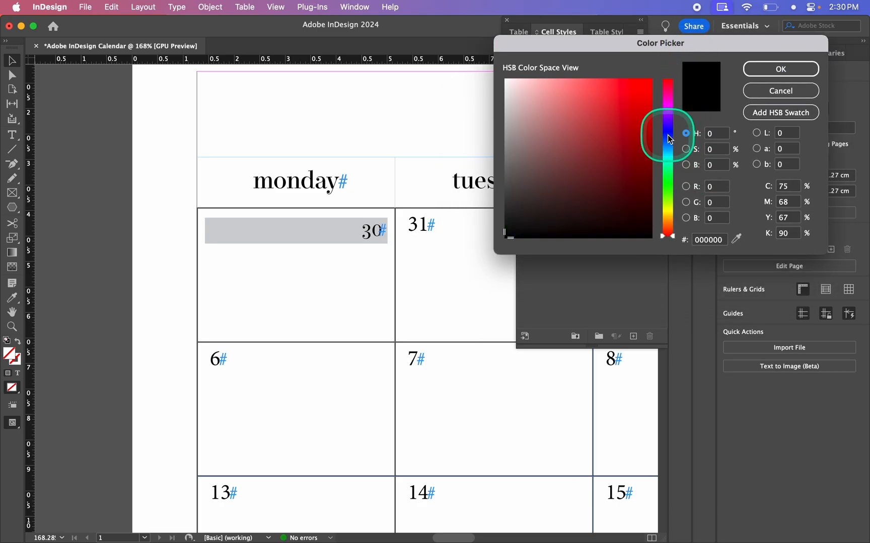
{"action": "mouse_move", "coordinate": [670, 140]}
{"action": "left_mouse_down"}
{"action": "mouse_move", "coordinate": [665, 112]}
{"action": "mouse_move", "coordinate": [673, 143]}
{"action": "left_mouse_up"}
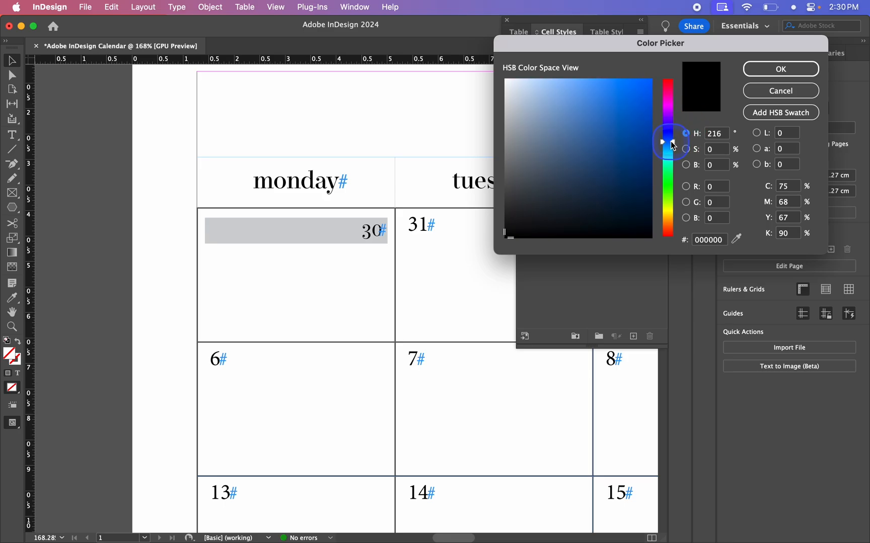
{"action": "left_click_drag", "start_coordinate": [579, 101], "coordinate": [565, 73]}
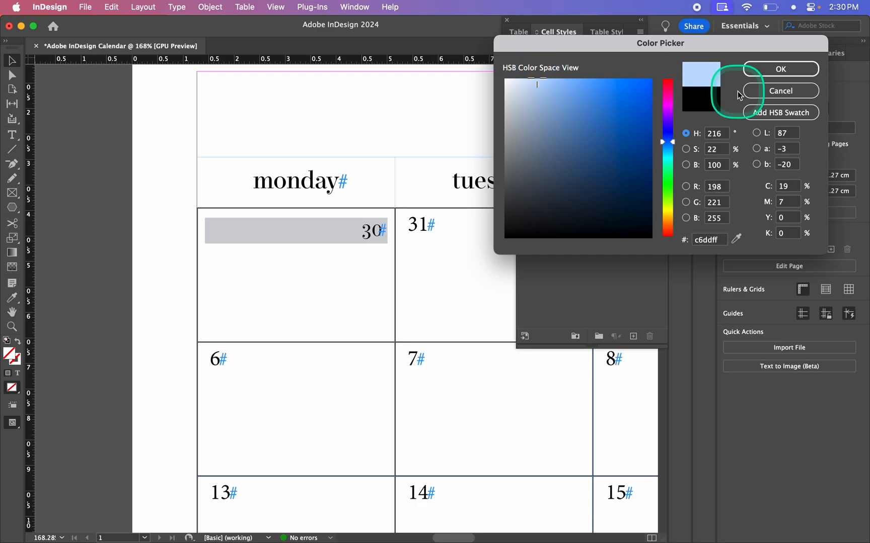
{"action": "left_click", "coordinate": [785, 116]}
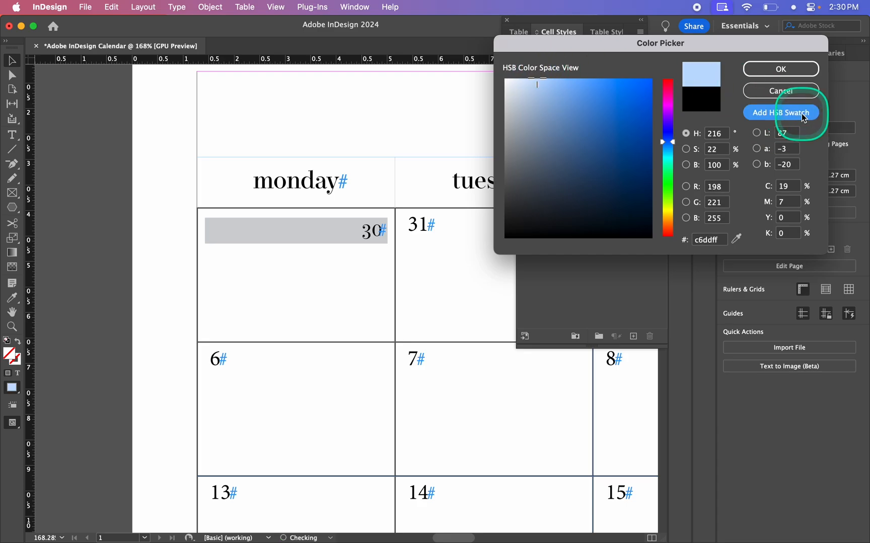
{"action": "left_click", "coordinate": [776, 89]}
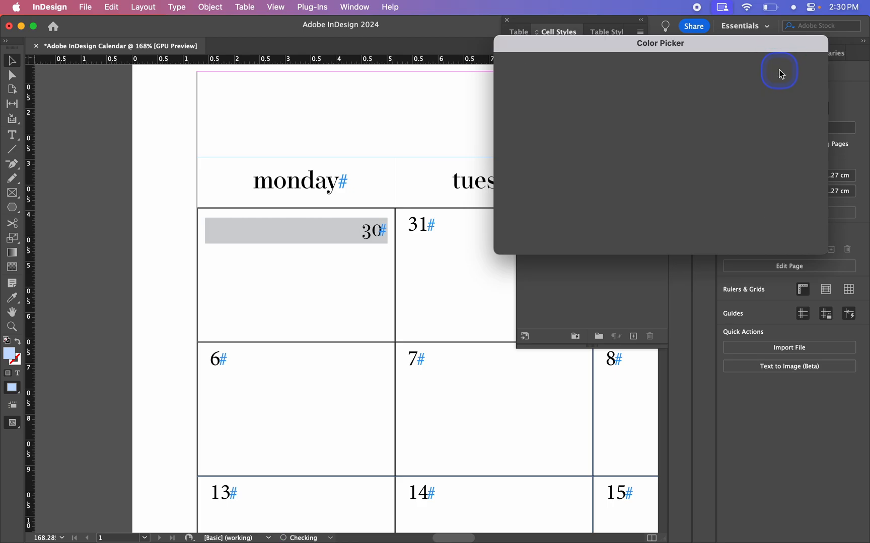
Reopen the B-On paragraph style and set its shading colour to the H=216 S=22 B=100 swatch.
{"action": "double_click", "coordinate": [648, 97]}
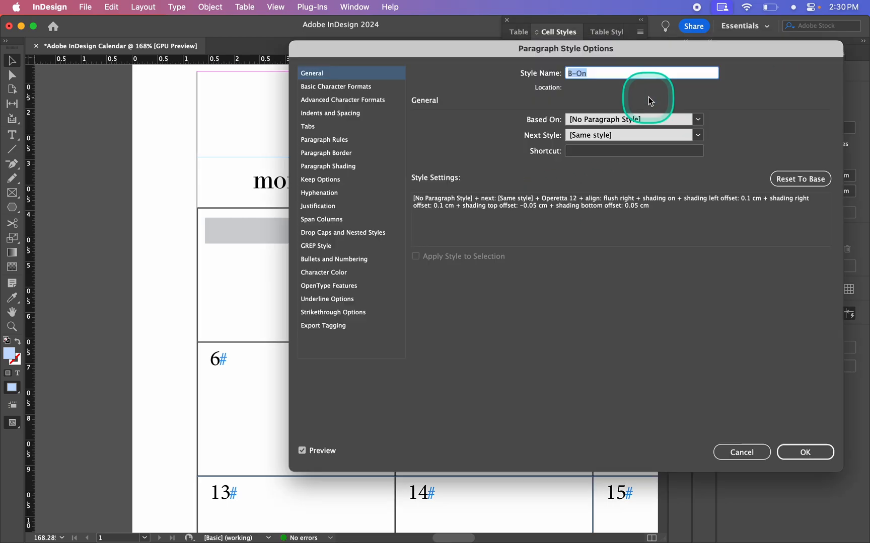
{"action": "left_click_drag", "start_coordinate": [396, 45], "coordinate": [555, 33]}
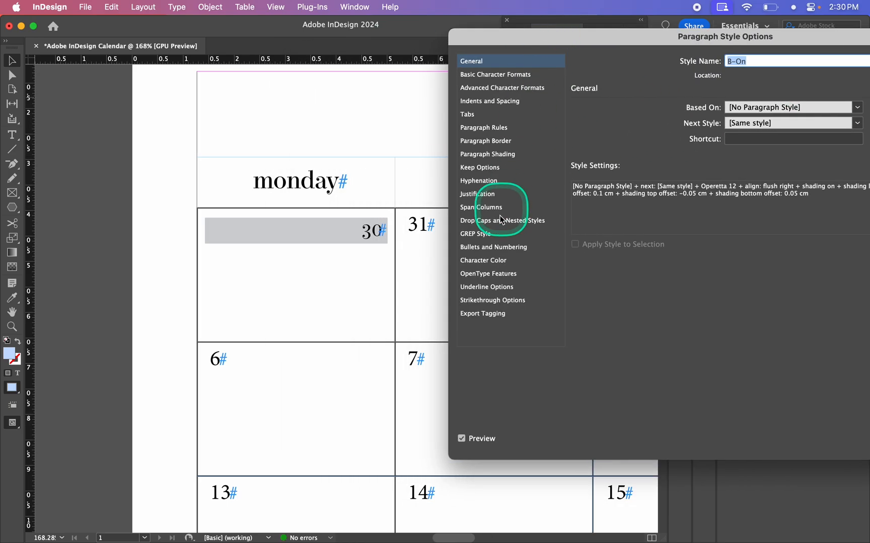
{"action": "left_click", "coordinate": [513, 156]}
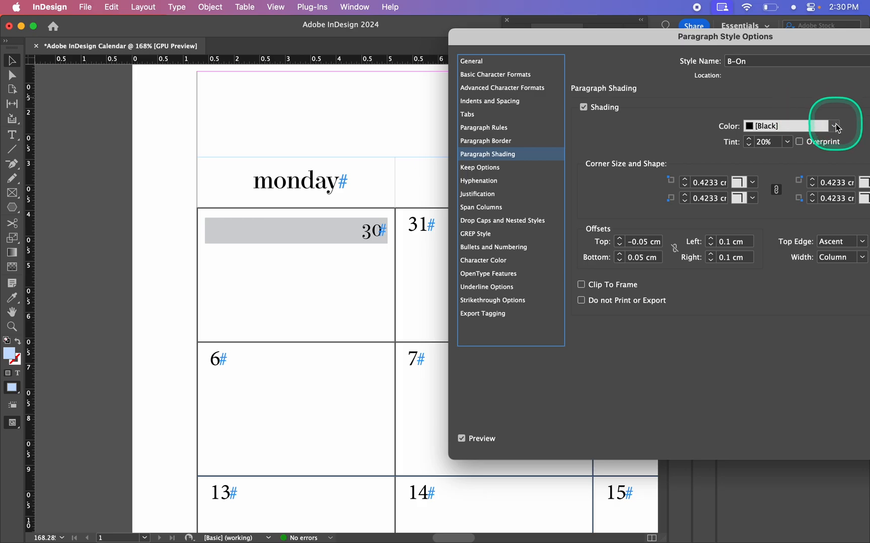
{"action": "left_click", "coordinate": [836, 126]}
{"action": "left_click", "coordinate": [769, 264]}
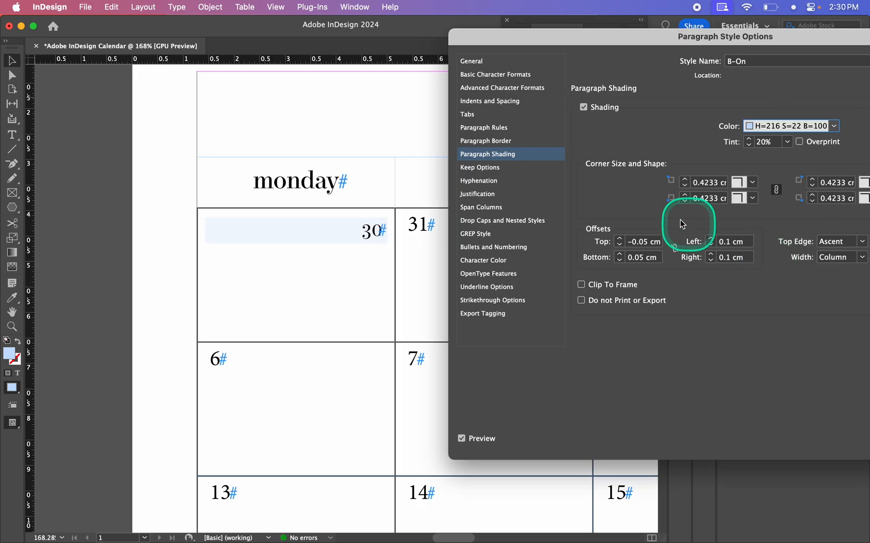
Set the B-On shading tint to 50% and accept the style options.
{"action": "double_click", "coordinate": [768, 143]}
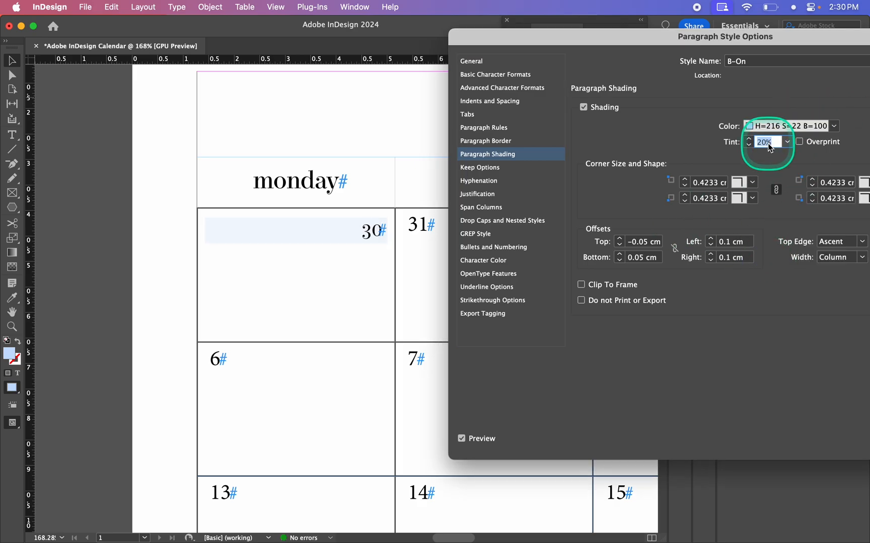
{"action": "type", "text": "50"}
{"action": "left_click", "coordinate": [787, 142]}
{"action": "left_click", "coordinate": [788, 144]}
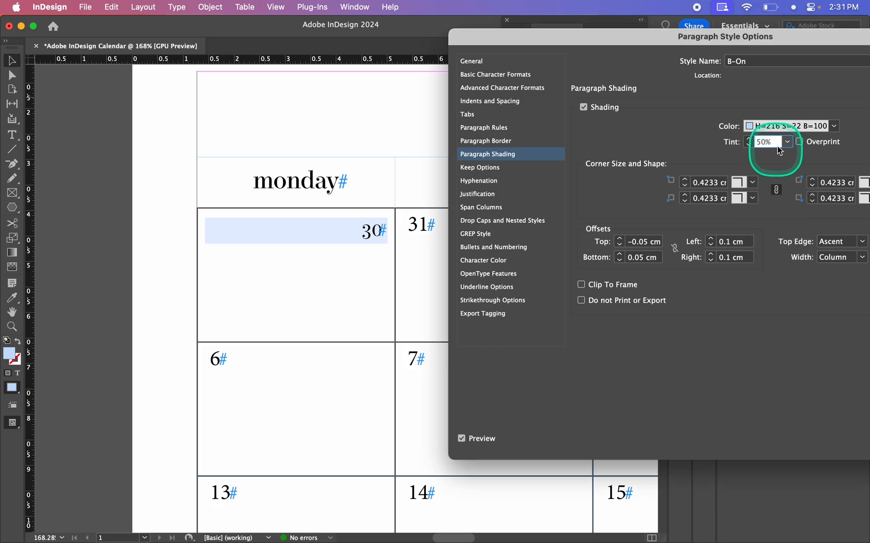
{"action": "left_click_drag", "start_coordinate": [794, 42], "coordinate": [749, 50]}
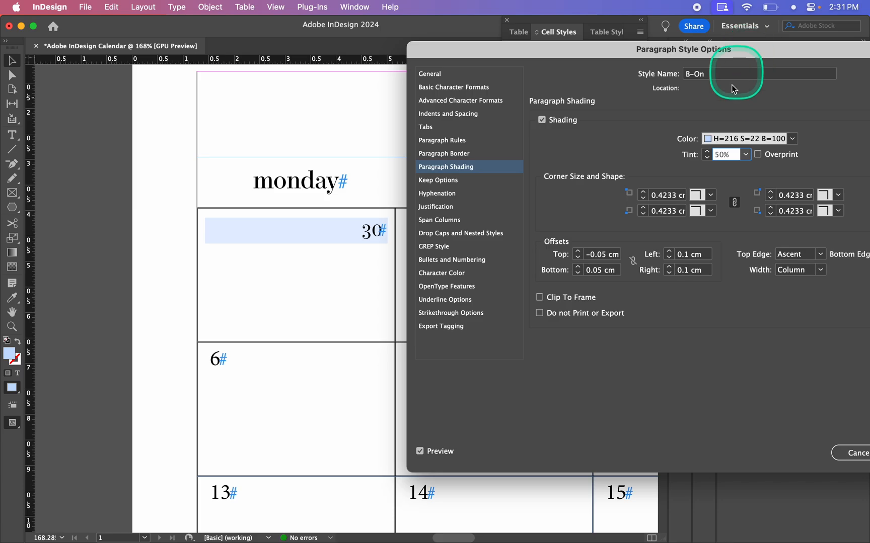
{"action": "left_click_drag", "start_coordinate": [737, 51], "coordinate": [649, 44]}
{"action": "left_click", "coordinate": [834, 448]}
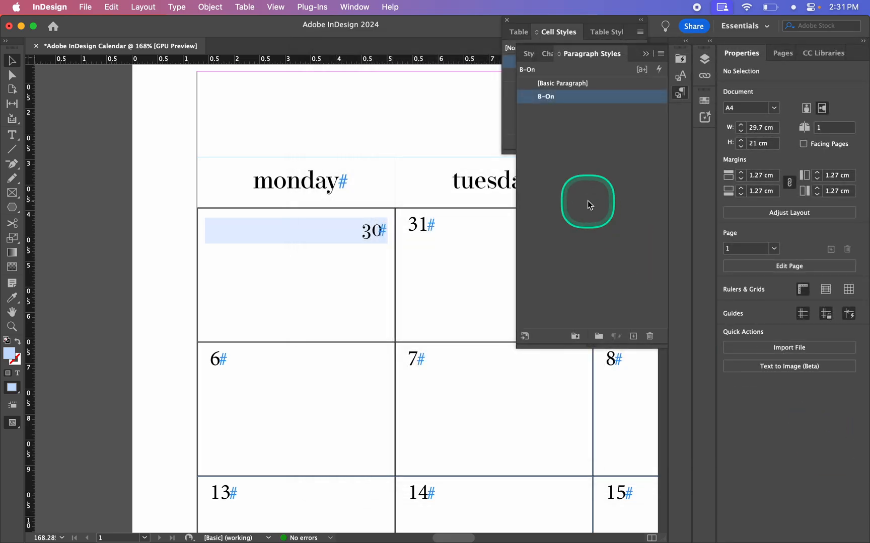
Select the 30 in the first Monday cell and create a paragraph style named B-Off based on B-On.
{"action": "left_click", "coordinate": [595, 166]}
{"action": "left_click", "coordinate": [567, 98]}
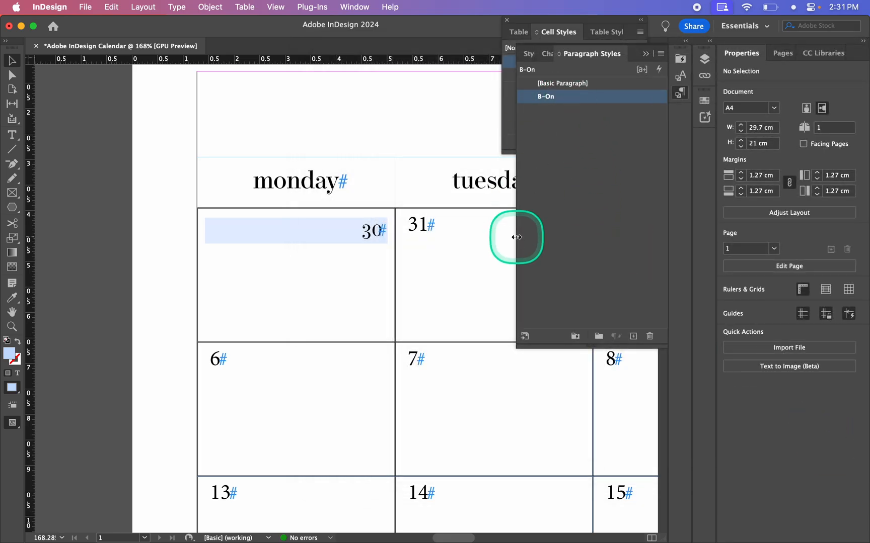
{"action": "scroll", "coordinate": [433, 265], "scroll_direction": "right", "scroll_amount": 2}
{"action": "scroll", "coordinate": [433, 265], "scroll_direction": "up", "scroll_amount": 1}
{"action": "double_click", "coordinate": [325, 253]}
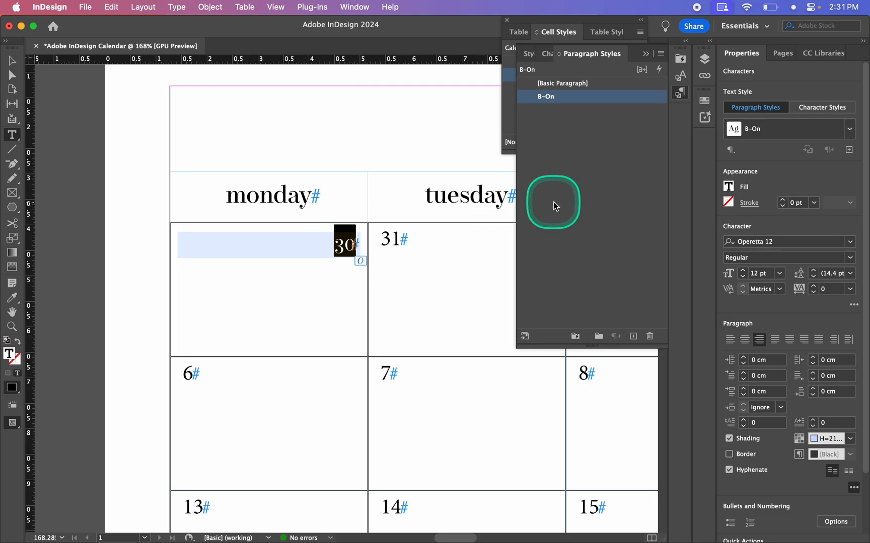
{"action": "left_click", "coordinate": [633, 336]}
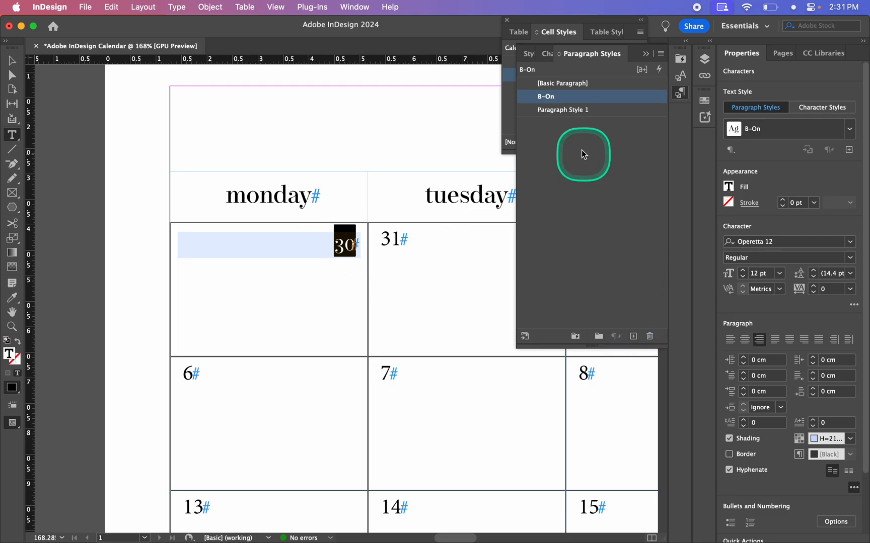
{"action": "left_click", "coordinate": [594, 111]}
{"action": "double_click", "coordinate": [615, 111]}
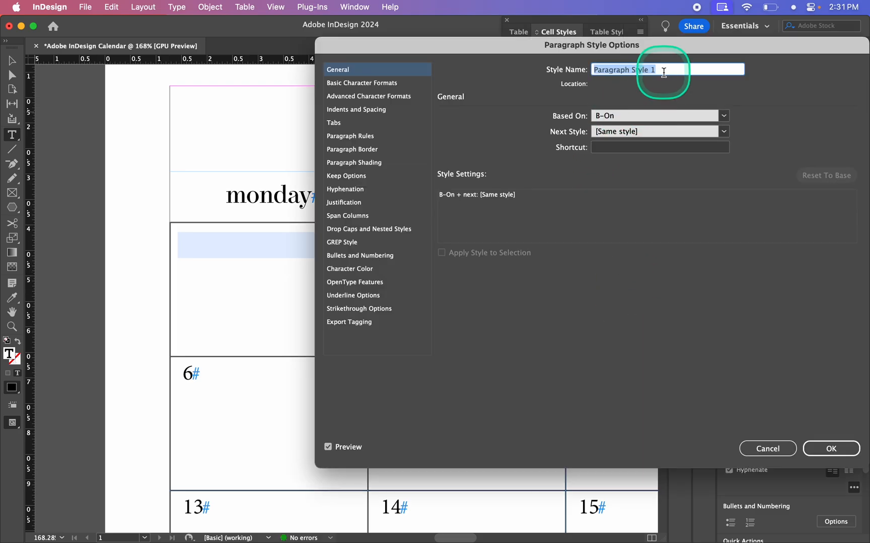
{"action": "key", "text": "Caps_Lock"}
{"action": "type", "text": "B-O"}
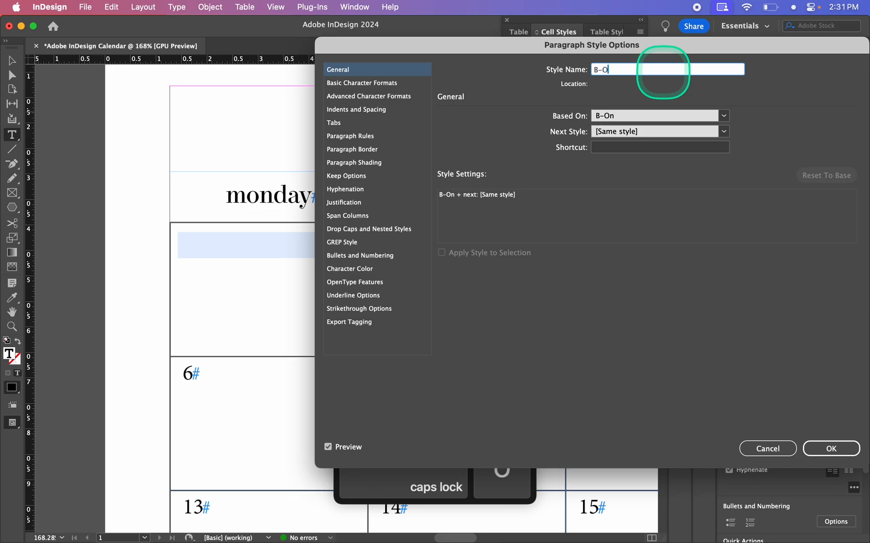
{"action": "type", "text": "ff"}
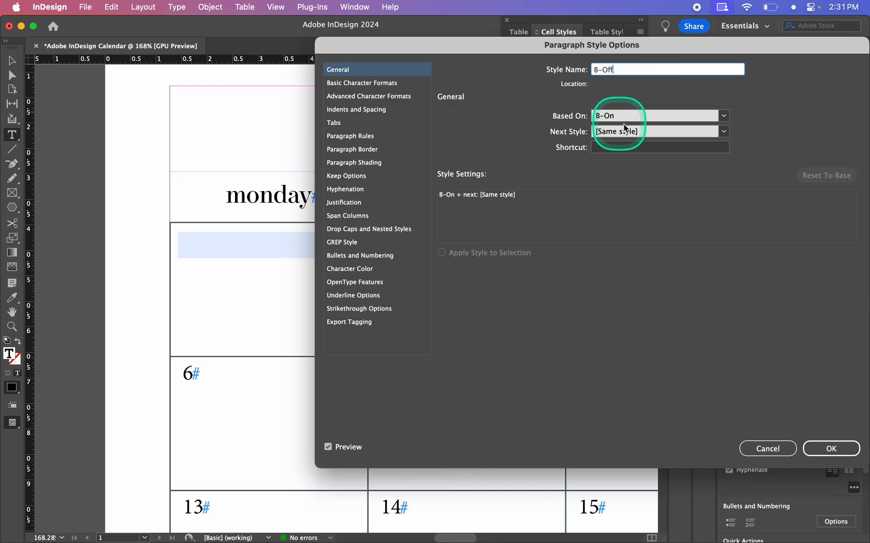
Set the B-Off style's black character colour to a 60% tint.
{"action": "left_click_drag", "start_coordinate": [516, 46], "coordinate": [599, 39]}
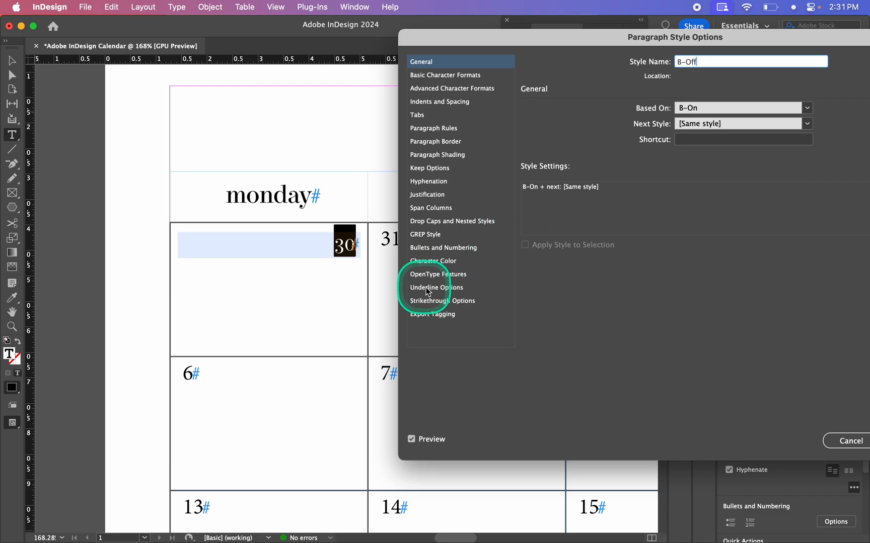
{"action": "left_click", "coordinate": [445, 261]}
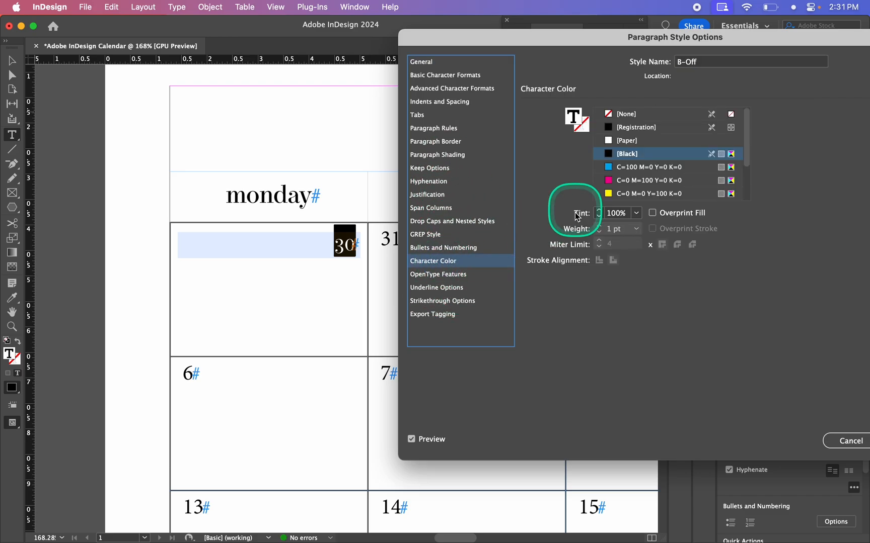
{"action": "left_click", "coordinate": [619, 215]}
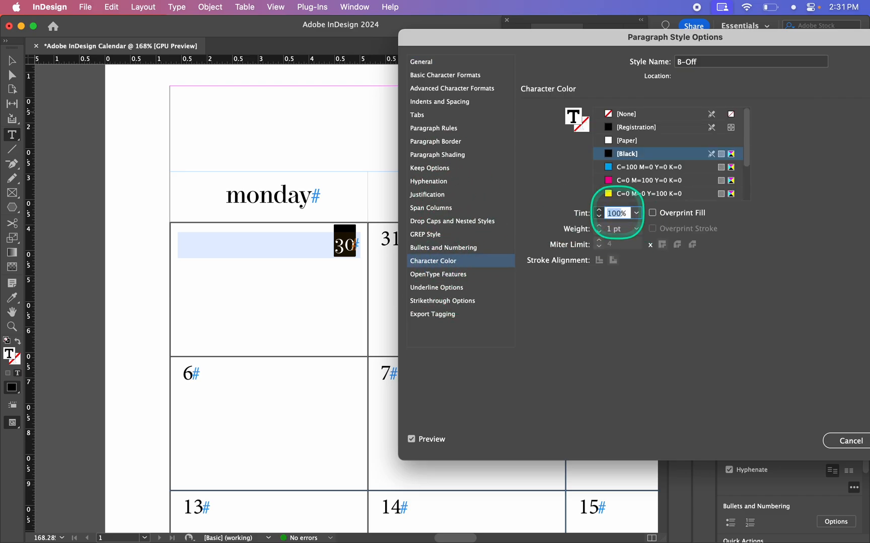
{"action": "type", "text": "60"}
{"action": "left_click", "coordinate": [636, 213]}
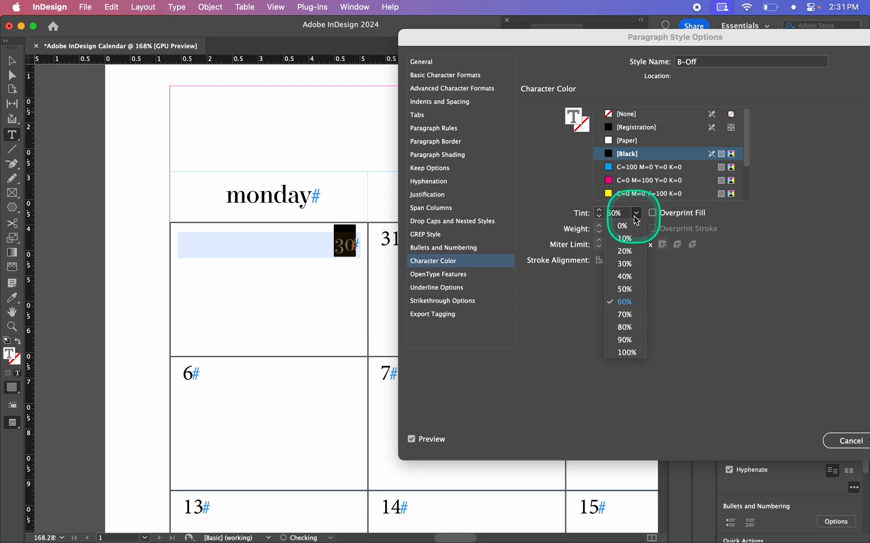
{"action": "left_click", "coordinate": [635, 217]}
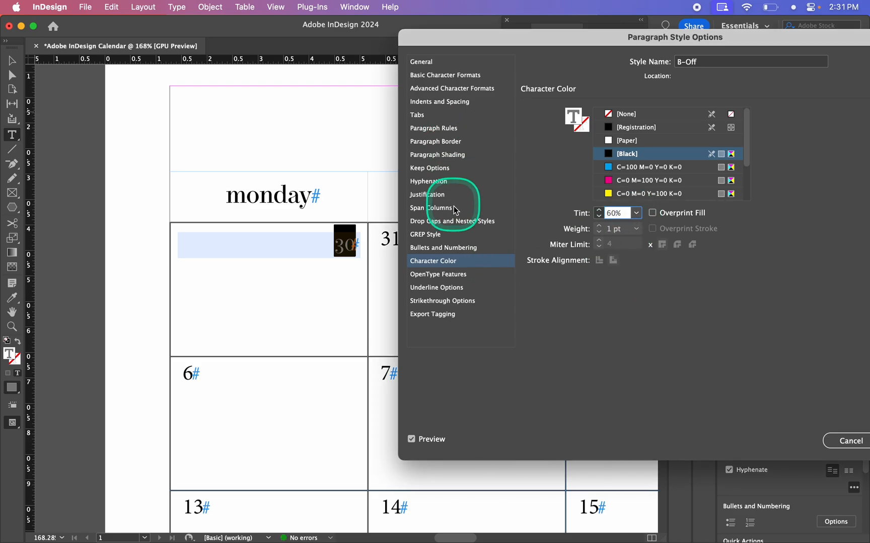
Set the B-Off paragraph shading tint to 30% and accept the style options.
{"action": "left_click", "coordinate": [443, 154]}
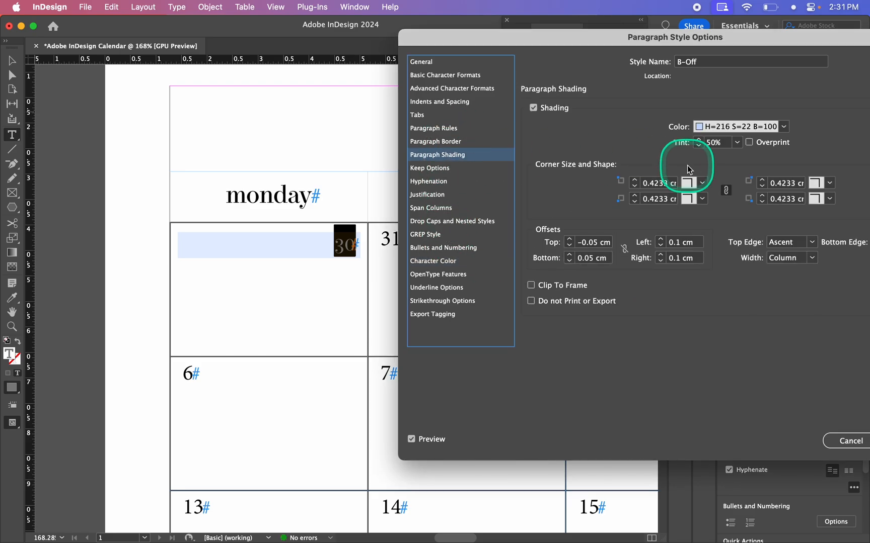
{"action": "left_click", "coordinate": [711, 142]}
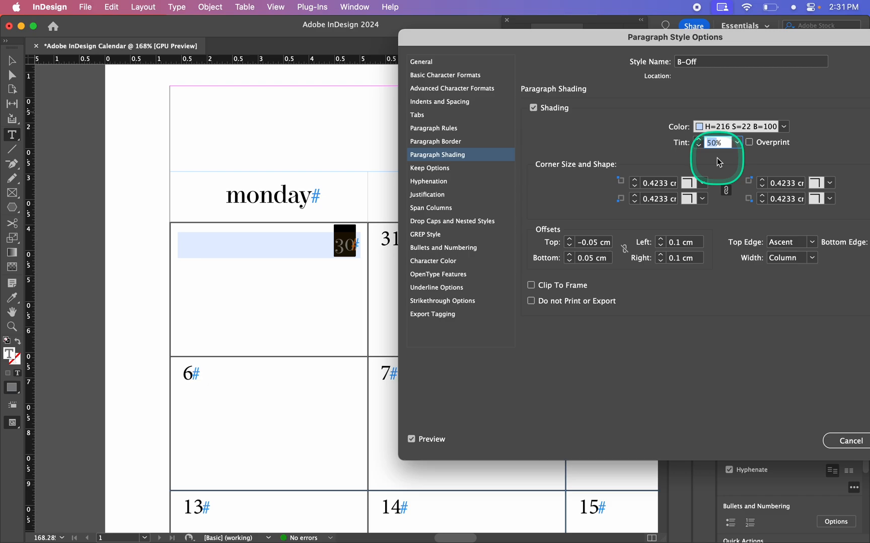
{"action": "type", "text": "30"}
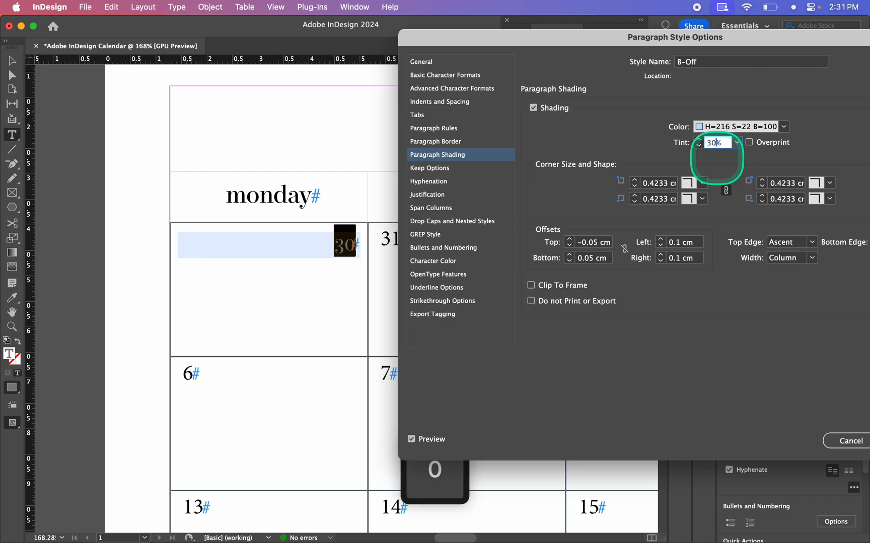
{"action": "left_click", "coordinate": [737, 142]}
{"action": "left_click", "coordinate": [739, 142]}
{"action": "key", "text": "Return"}
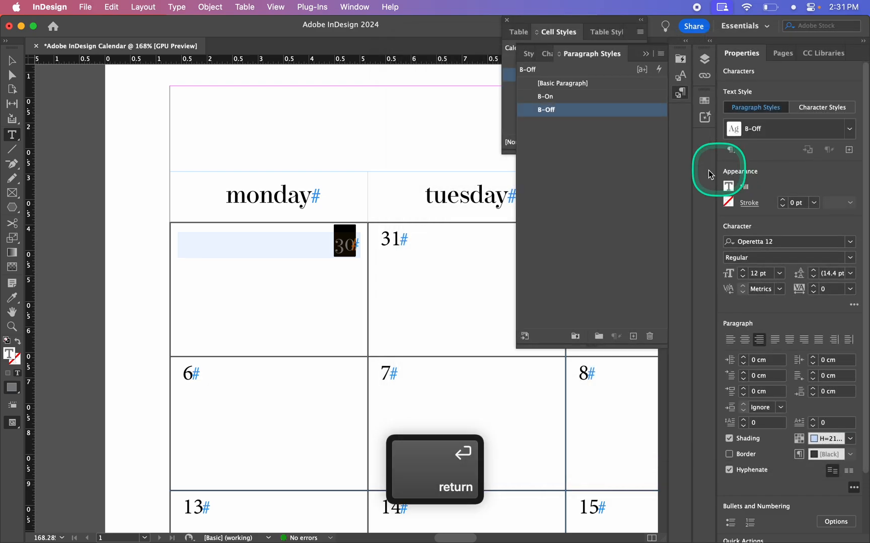
Apply the B-On paragraph style to the Tuesday 31 cell and compare it with the B-Off cell beside it.
{"action": "left_click", "coordinate": [396, 271]}
{"action": "scroll", "coordinate": [396, 271], "scroll_direction": "right", "scroll_amount": 5}
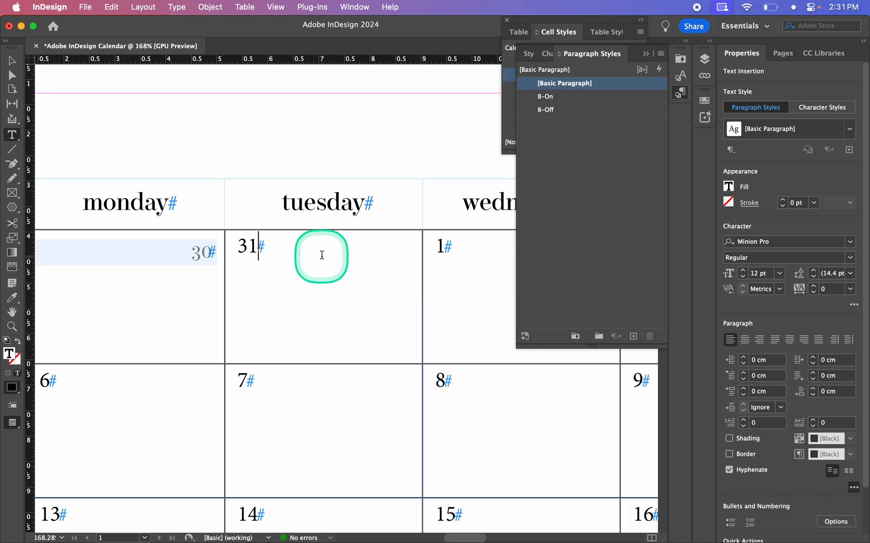
{"action": "key", "text": "Escape"}
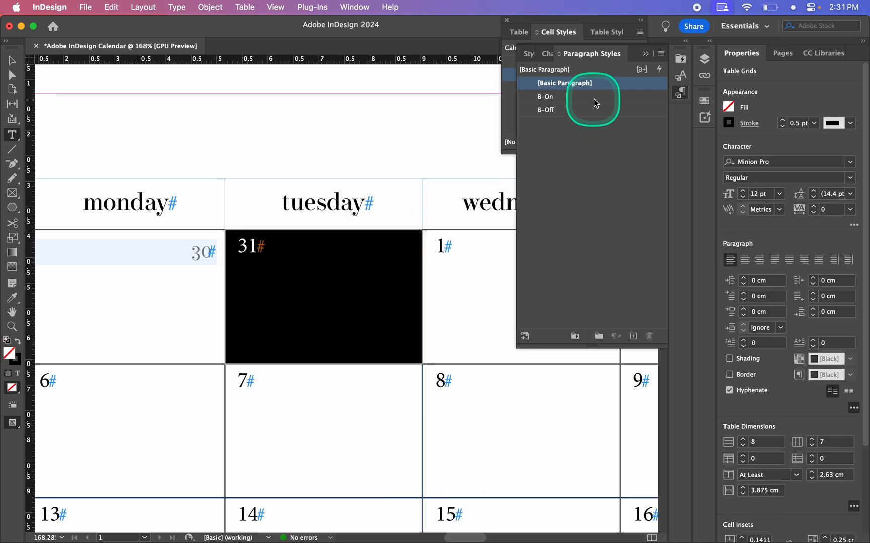
{"action": "left_click", "coordinate": [586, 97]}
{"action": "left_click", "coordinate": [332, 258]}
{"action": "left_click", "coordinate": [344, 314]}
{"action": "scroll", "coordinate": [345, 315], "scroll_direction": "down", "scroll_amount": 3}
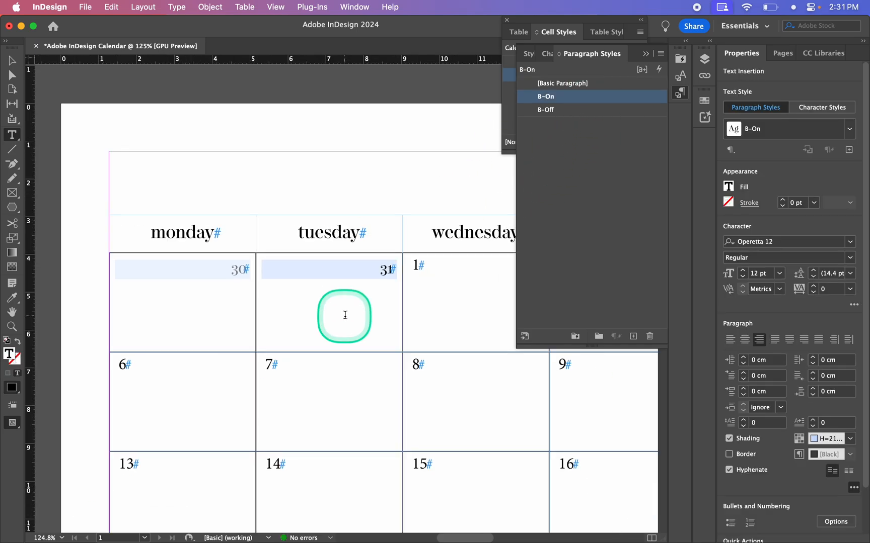
{"action": "scroll", "coordinate": [345, 315], "scroll_direction": "down", "scroll_amount": 1}
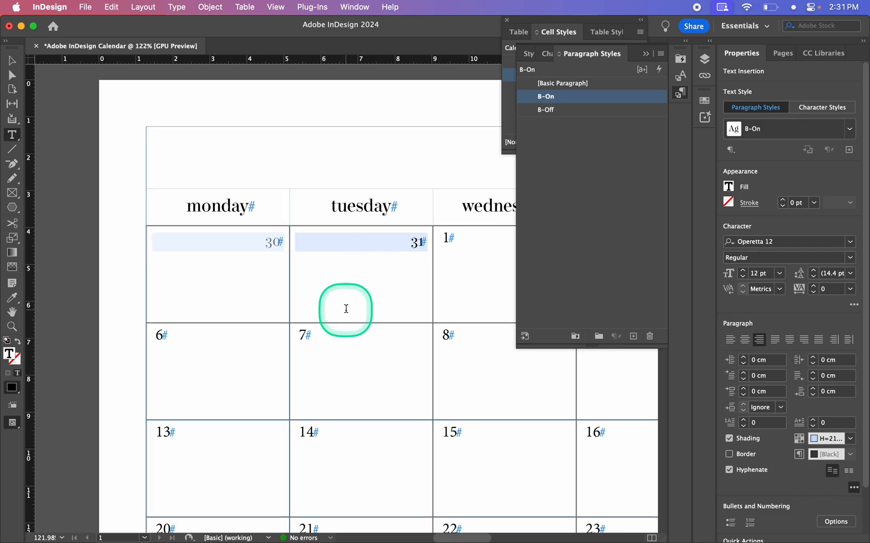
{"action": "scroll", "coordinate": [346, 309], "scroll_direction": "up", "scroll_amount": 2}
{"action": "scroll", "coordinate": [346, 309], "scroll_direction": "up", "scroll_amount": 5}
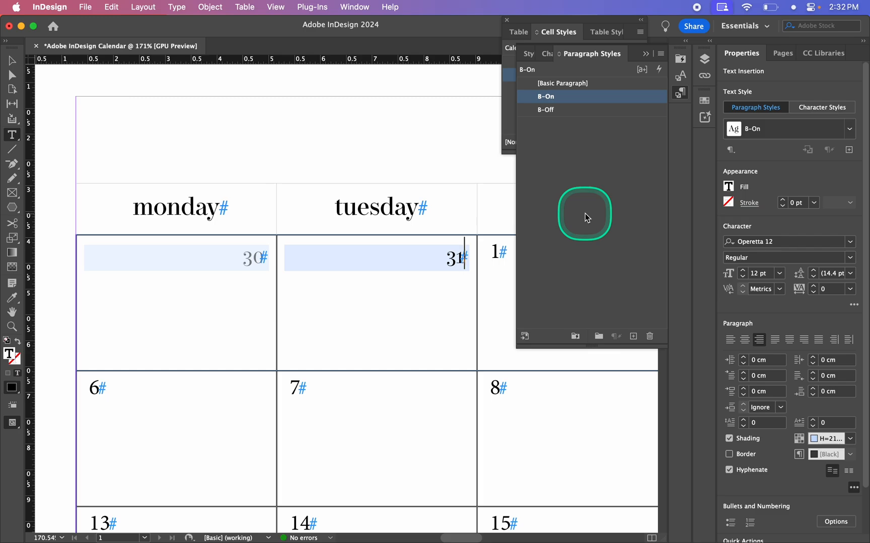
Compare the B-Off and B-On shading in the Monday 30 and Tuesday 31 cells against the rest of the January page.
{"action": "left_click", "coordinate": [565, 127]}
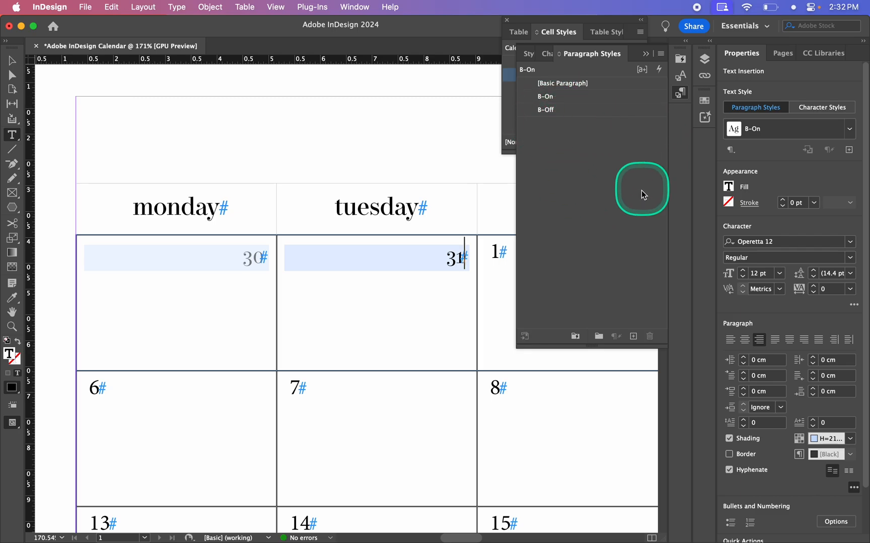
{"action": "left_click", "coordinate": [568, 98]}
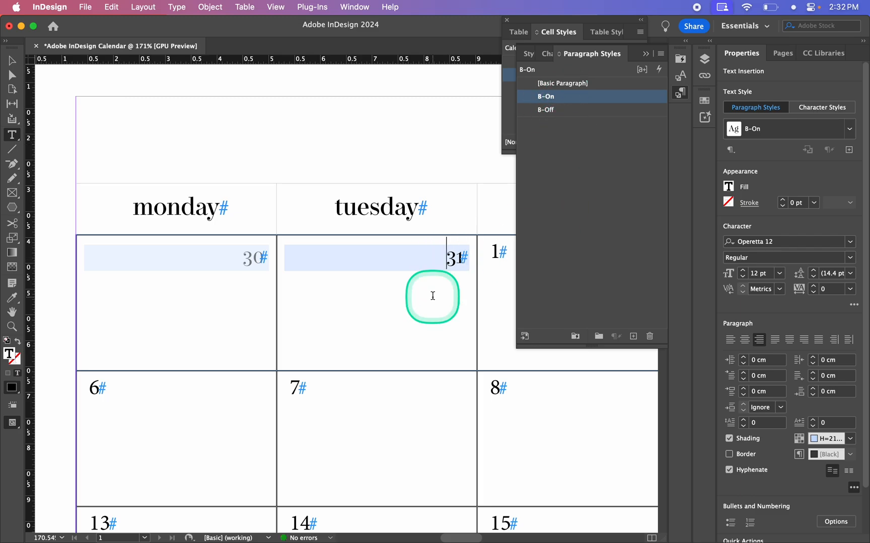
{"action": "scroll", "coordinate": [417, 292], "scroll_direction": "down", "scroll_amount": 3}
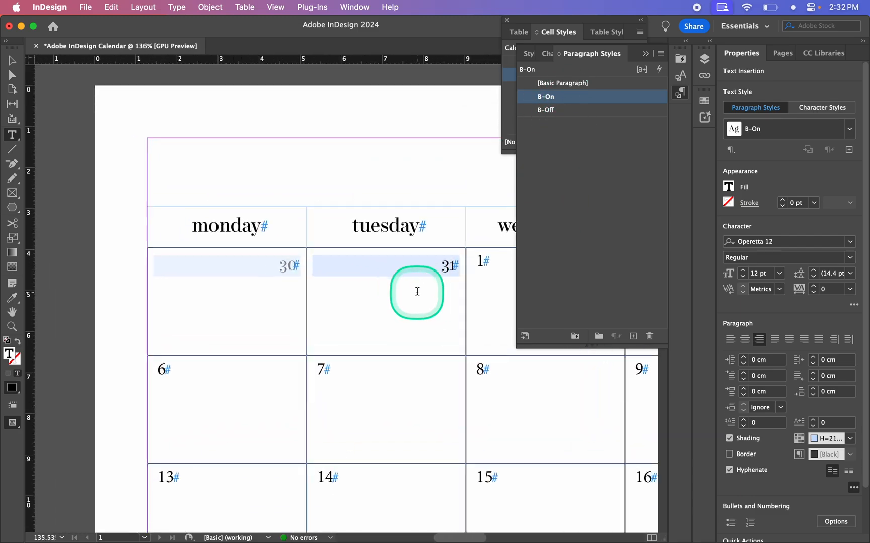
{"action": "scroll", "coordinate": [417, 292], "scroll_direction": "up", "scroll_amount": 2}
{"action": "key", "text": "Escape"}
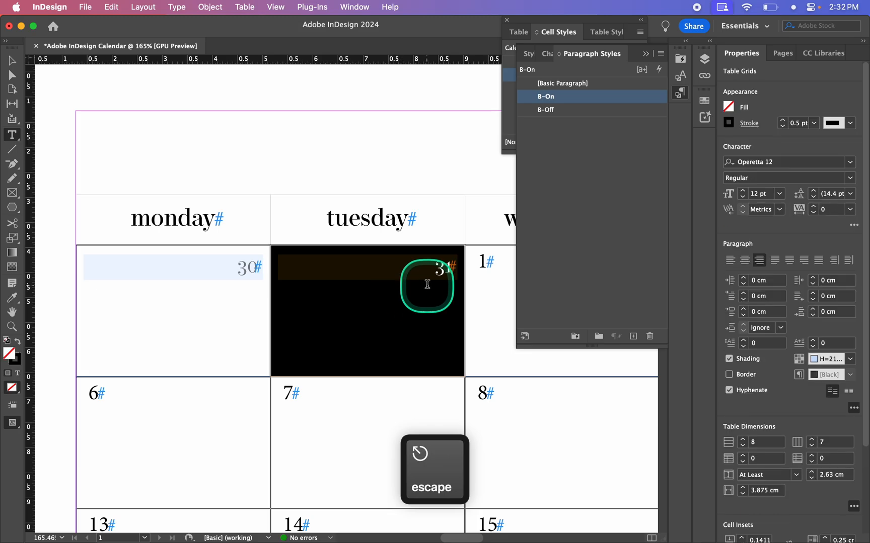
{"action": "left_click", "coordinate": [427, 269]}
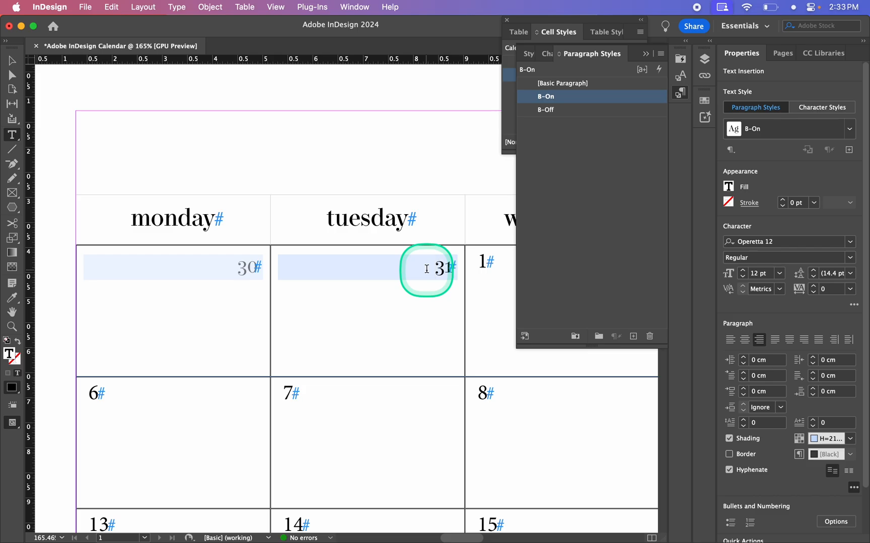
{"action": "scroll", "coordinate": [426, 269], "scroll_direction": "down", "scroll_amount": 5}
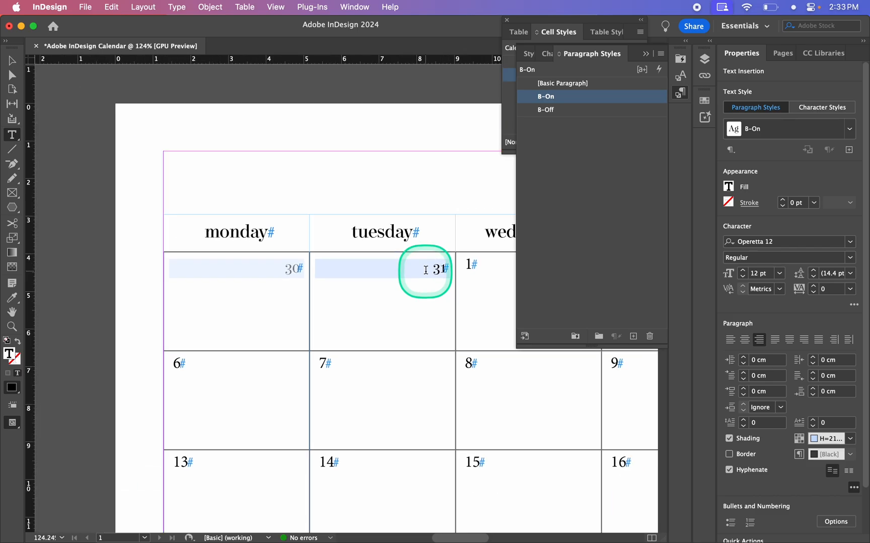
{"action": "scroll", "coordinate": [425, 270], "scroll_direction": "right", "scroll_amount": 5}
{"action": "scroll", "coordinate": [426, 271], "scroll_direction": "down", "scroll_amount": 2}
{"action": "scroll", "coordinate": [426, 271], "scroll_direction": "left", "scroll_amount": 3}
{"action": "scroll", "coordinate": [425, 271], "scroll_direction": "up", "scroll_amount": 2}
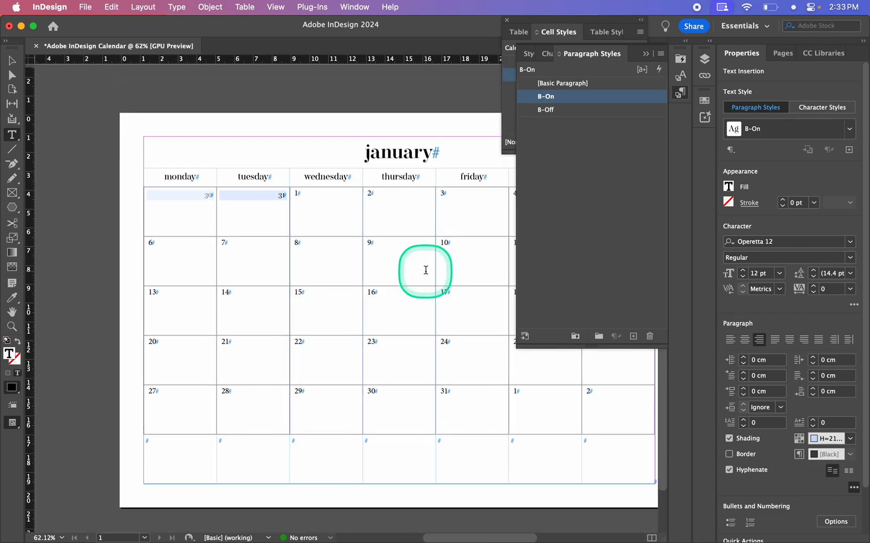
{"action": "scroll", "coordinate": [271, 232], "scroll_direction": "up", "scroll_amount": 5}
{"action": "scroll", "coordinate": [270, 231], "scroll_direction": "up", "scroll_amount": 2}
{"action": "scroll", "coordinate": [271, 231], "scroll_direction": "left", "scroll_amount": 2}
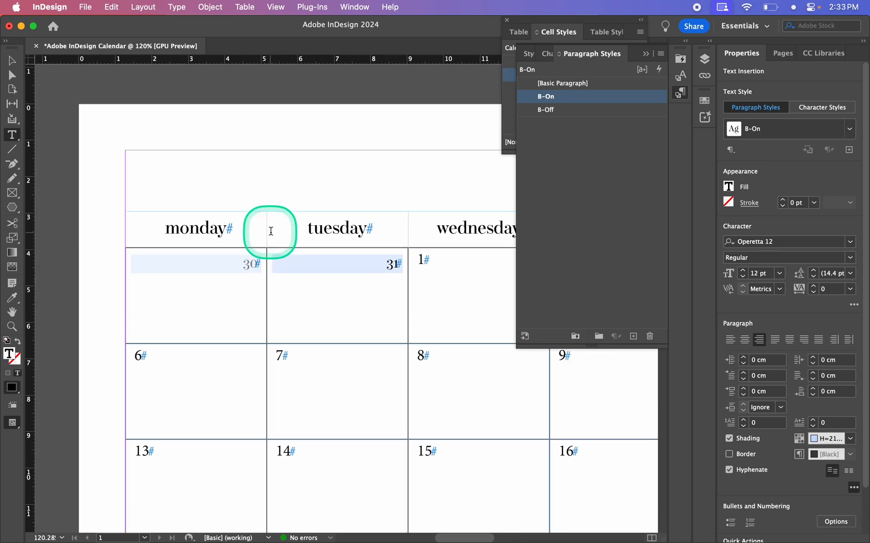
With nothing selected, change the fill colour to light purple #d4baf0 and add it as an HSB swatch.
{"action": "left_click", "coordinate": [323, 123]}
{"action": "key", "text": "v"}
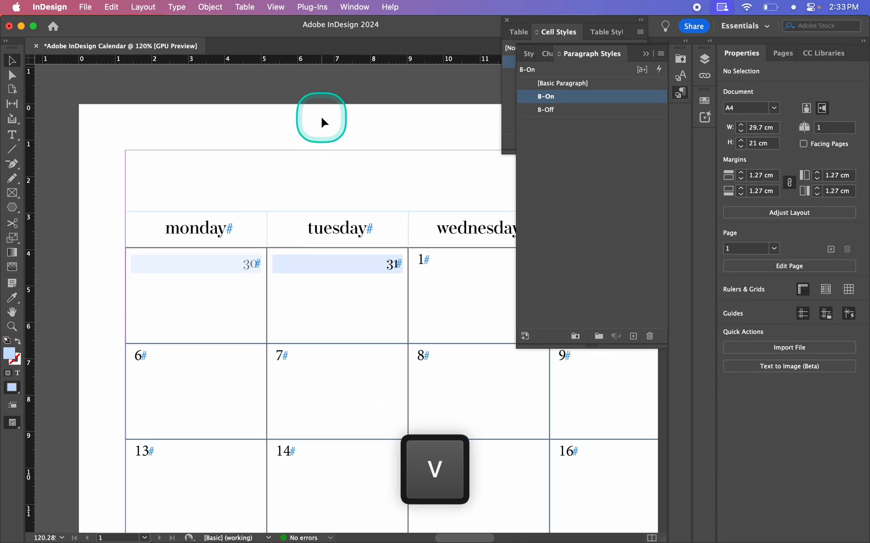
{"action": "scroll", "coordinate": [321, 121], "scroll_direction": "left", "scroll_amount": 2}
{"action": "scroll", "coordinate": [321, 126], "scroll_direction": "up", "scroll_amount": 1}
{"action": "scroll", "coordinate": [323, 139], "scroll_direction": "up", "scroll_amount": 3}
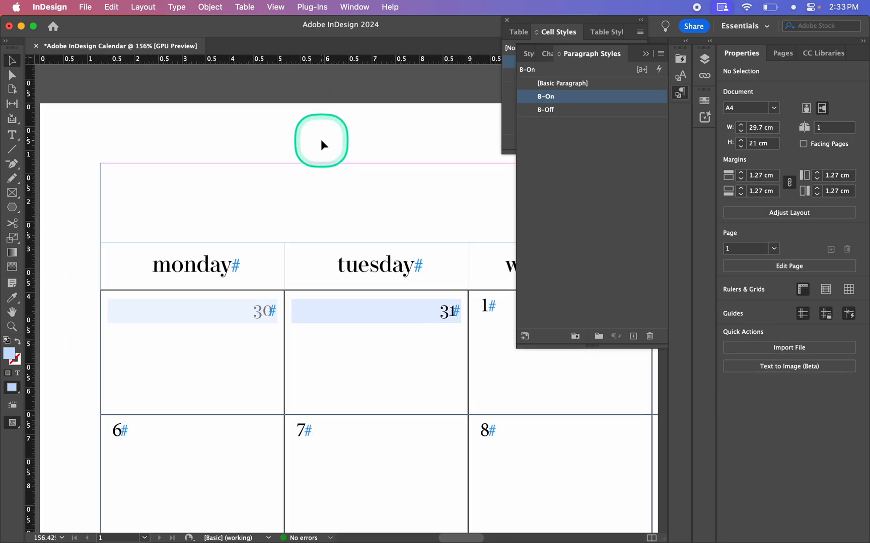
{"action": "double_click", "coordinate": [11, 354]}
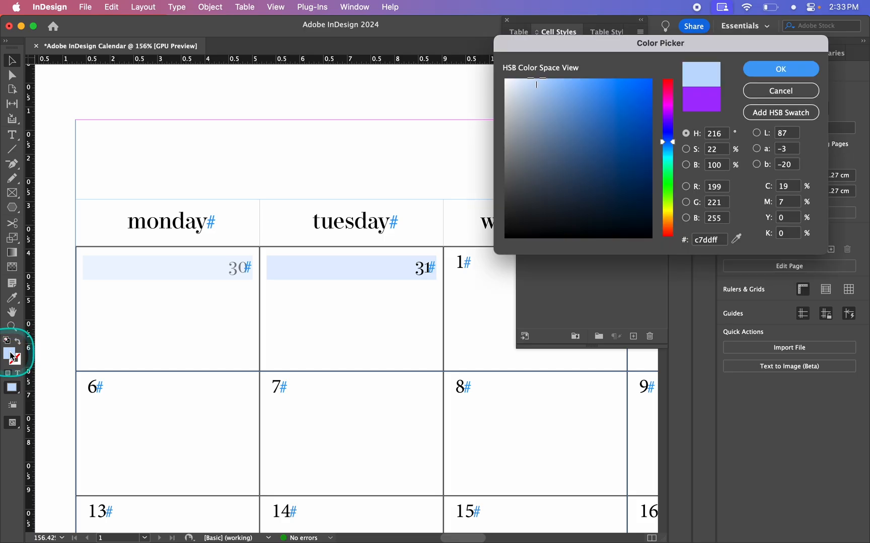
{"action": "left_click_drag", "start_coordinate": [669, 123], "coordinate": [669, 120]}
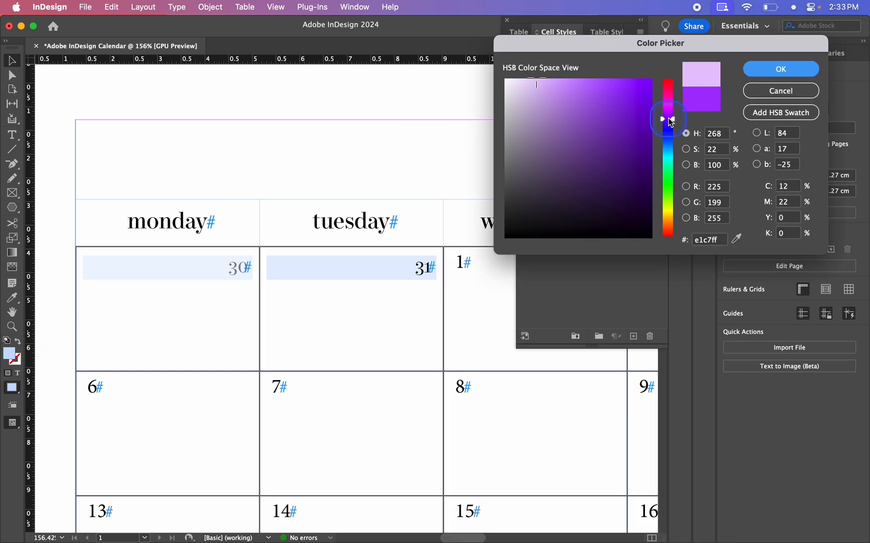
{"action": "left_click_drag", "start_coordinate": [556, 93], "coordinate": [540, 91]}
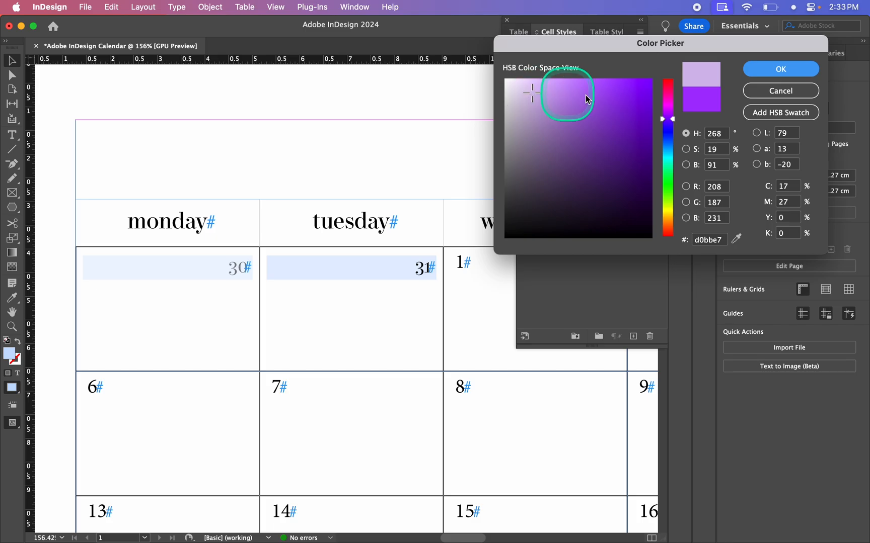
{"action": "left_click_drag", "start_coordinate": [564, 95], "coordinate": [537, 87]}
{"action": "left_click", "coordinate": [785, 117]}
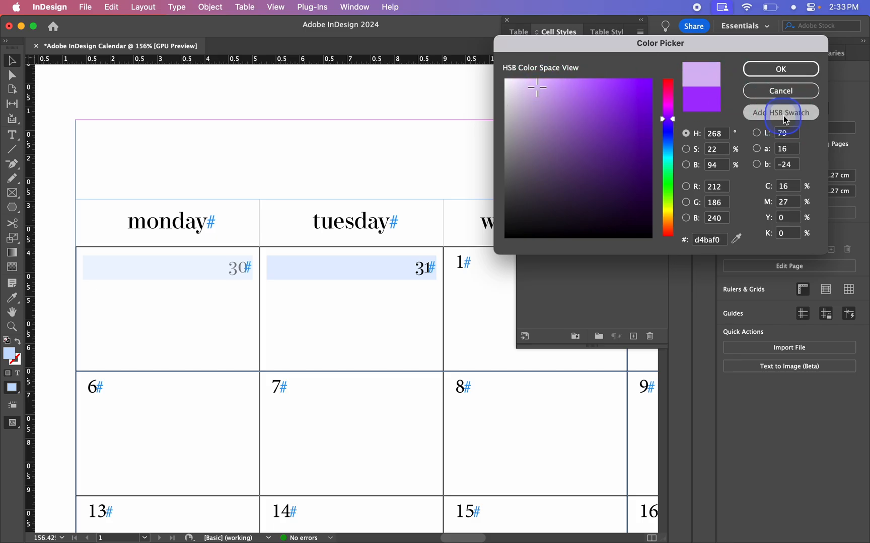
{"action": "left_click", "coordinate": [780, 69]}
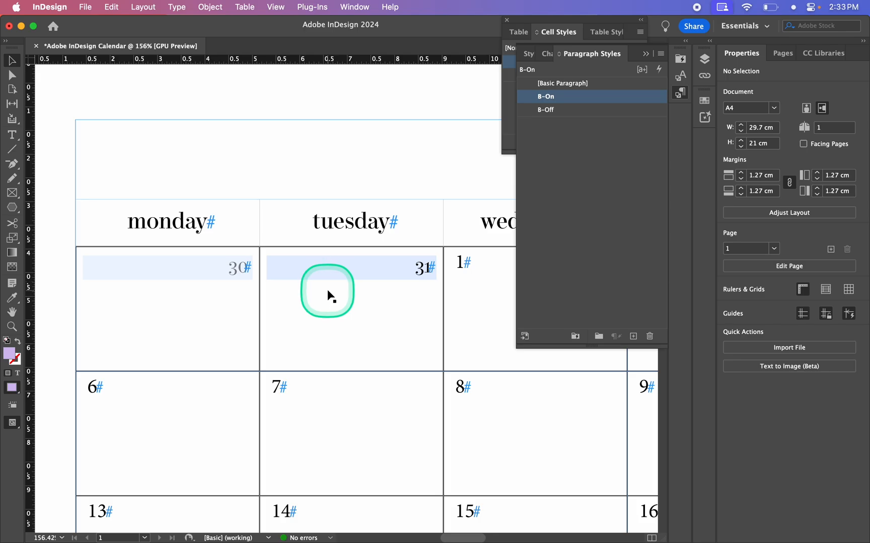
In the Wednesday 1 cell, create a paragraph style named B-On-PH based on B-On.
{"action": "scroll", "coordinate": [330, 297], "scroll_direction": "right", "scroll_amount": 5}
{"action": "scroll", "coordinate": [330, 297], "scroll_direction": "down", "scroll_amount": 2}
{"action": "double_click", "coordinate": [322, 229]}
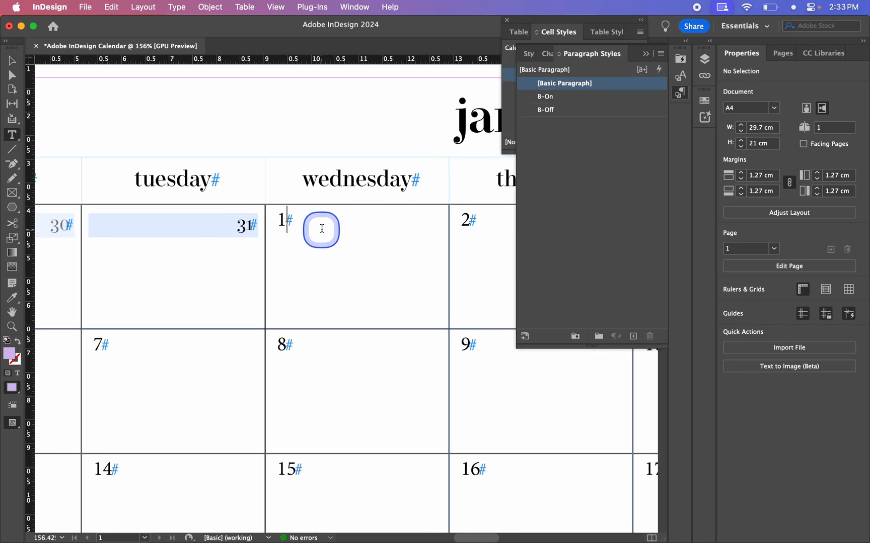
{"action": "left_click", "coordinate": [575, 185]}
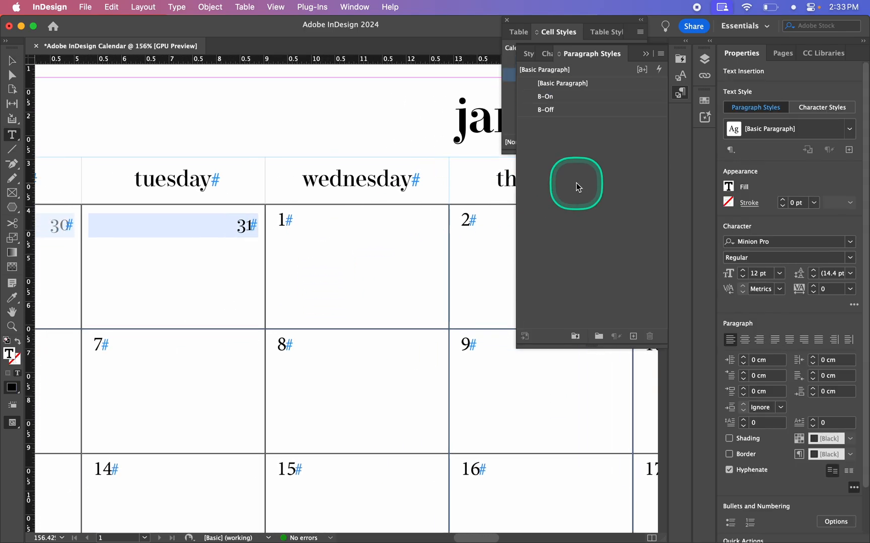
{"action": "left_click", "coordinate": [633, 336]}
{"action": "double_click", "coordinate": [567, 123]}
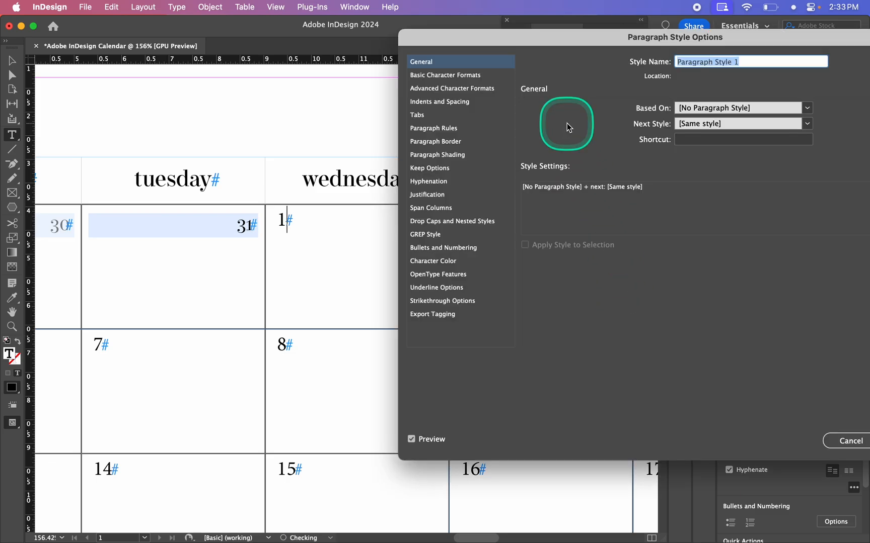
{"action": "key", "text": "Caps_Lock"}
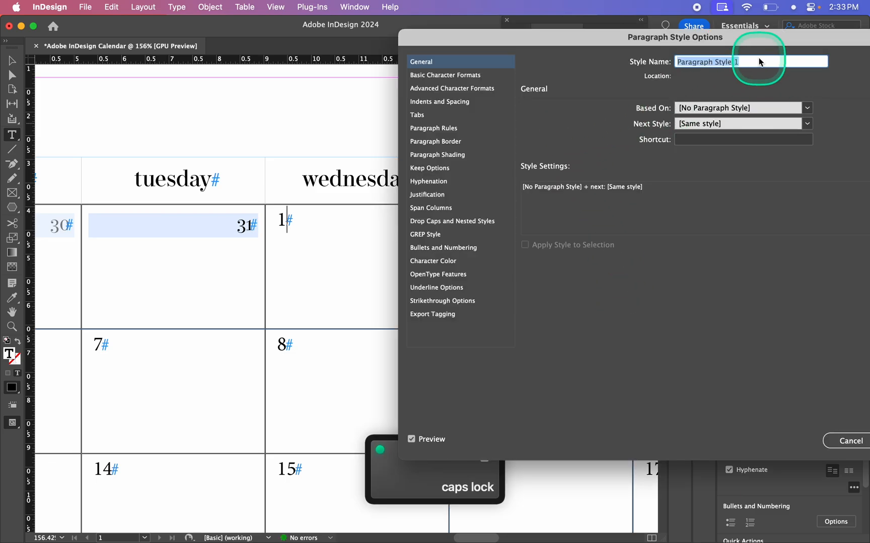
{"action": "type", "text": "B-O"}
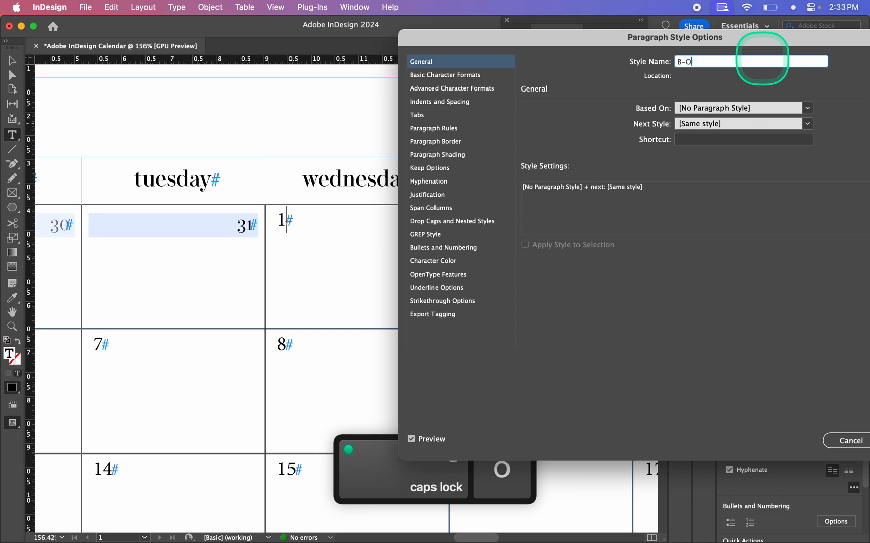
{"action": "type", "text": "n-PH"}
{"action": "left_click", "coordinate": [800, 108]}
{"action": "left_click", "coordinate": [699, 146]}
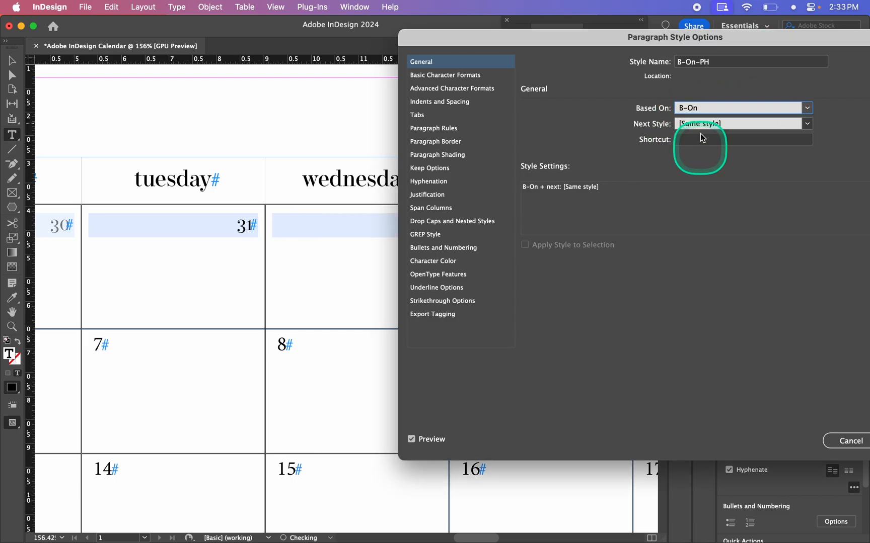
Set the B-On-PH paragraph shading colour to the purple swatch H=269 S=23 B=94 and accept the style options.
{"action": "left_click_drag", "start_coordinate": [603, 58], "coordinate": [696, 50]}
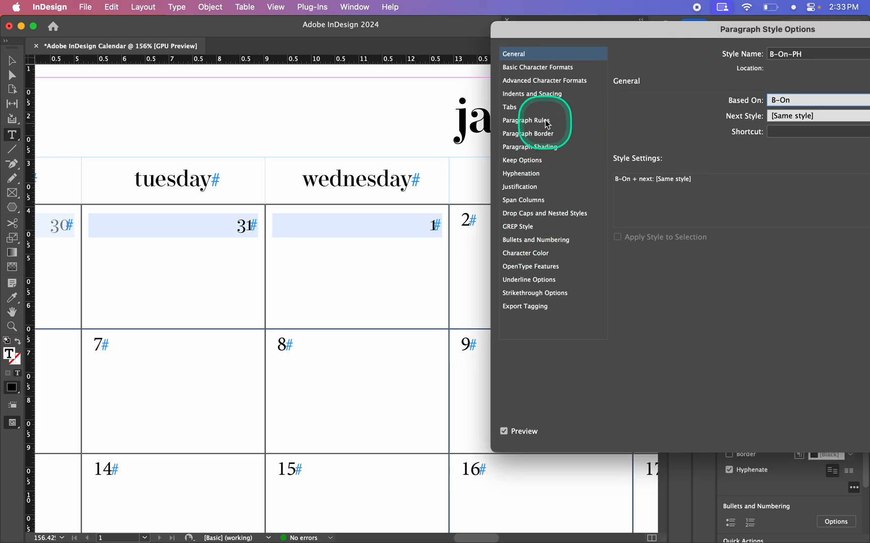
{"action": "left_click", "coordinate": [548, 147]}
{"action": "left_click", "coordinate": [846, 119]}
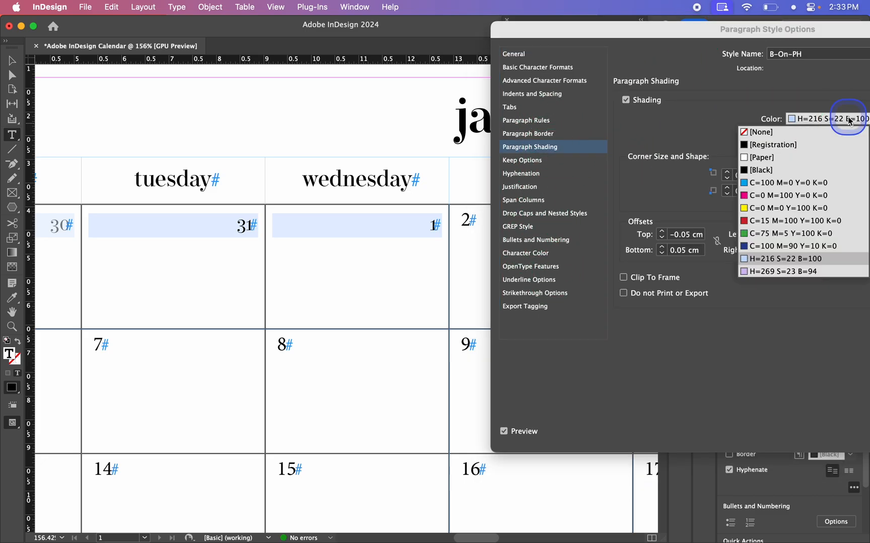
{"action": "left_click", "coordinate": [770, 271]}
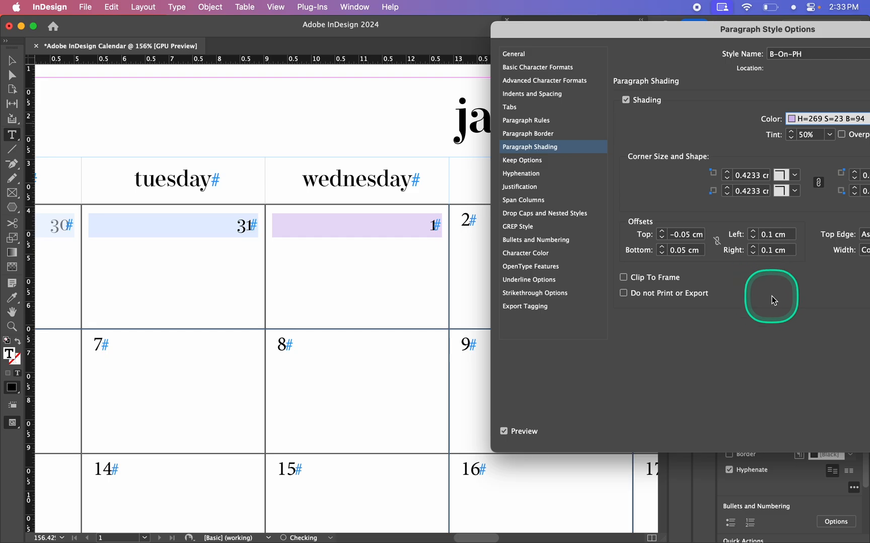
{"action": "key", "text": "Return"}
Deselect the text and switch to Preview mode to examine the shaded date cells on the January page.
{"action": "scroll", "coordinate": [394, 285], "scroll_direction": "down", "scroll_amount": 5}
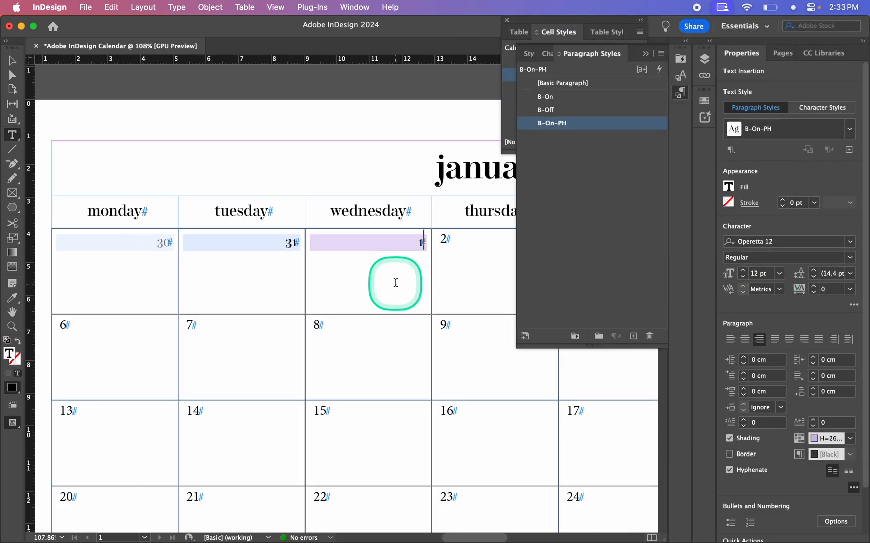
{"action": "scroll", "coordinate": [394, 286], "scroll_direction": "right", "scroll_amount": 2}
{"action": "scroll", "coordinate": [394, 286], "scroll_direction": "down", "scroll_amount": 4}
{"action": "scroll", "coordinate": [394, 287], "scroll_direction": "up", "scroll_amount": 2}
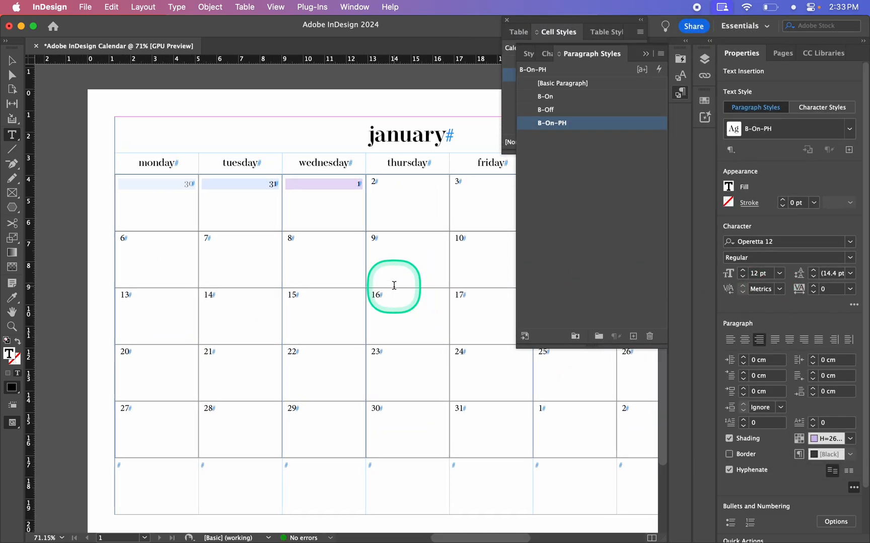
{"action": "scroll", "coordinate": [355, 199], "scroll_direction": "up", "scroll_amount": 3}
{"action": "scroll", "coordinate": [355, 200], "scroll_direction": "left", "scroll_amount": 2}
{"action": "scroll", "coordinate": [355, 199], "scroll_direction": "up", "scroll_amount": 3}
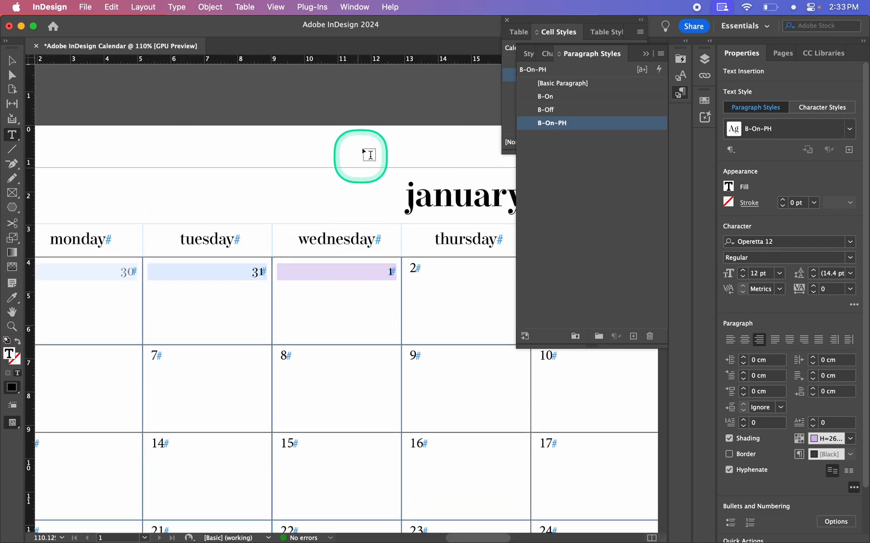
{"action": "left_click", "coordinate": [364, 145]}
{"action": "key", "text": "v"}
{"action": "scroll", "coordinate": [364, 143], "scroll_direction": "down", "scroll_amount": 6}
{"action": "key", "text": "w"}
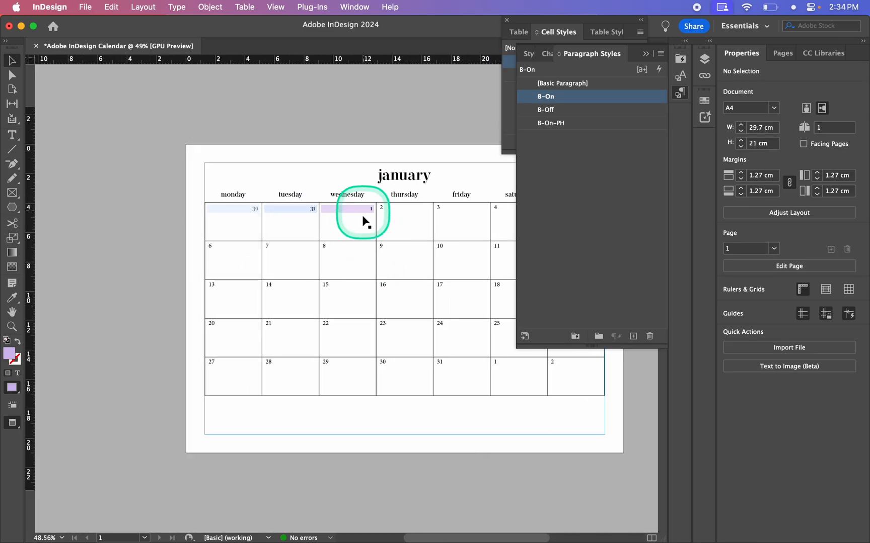
{"action": "scroll", "coordinate": [362, 223], "scroll_direction": "up", "scroll_amount": 3}
{"action": "scroll", "coordinate": [362, 218], "scroll_direction": "up", "scroll_amount": 5}
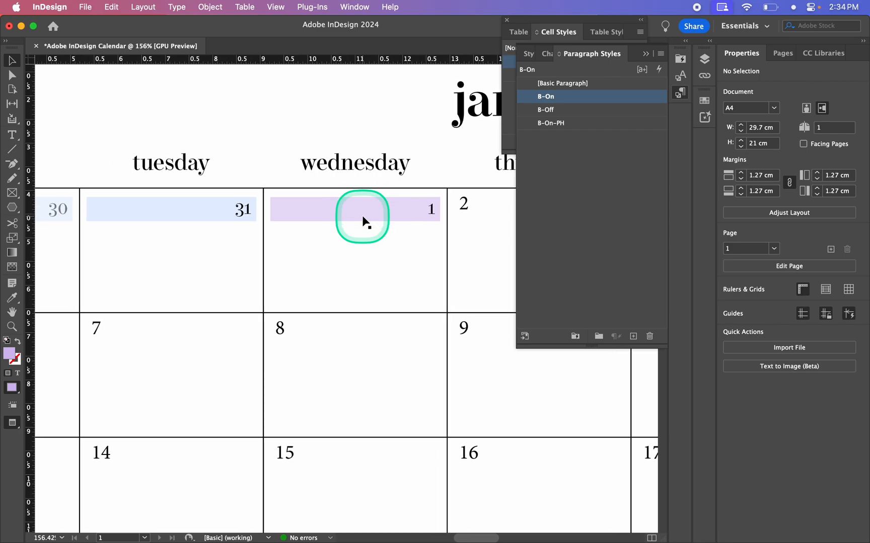
Duplicate the B-Off paragraph style and name the copy B-Off-PH.
{"action": "left_click", "coordinate": [585, 163]}
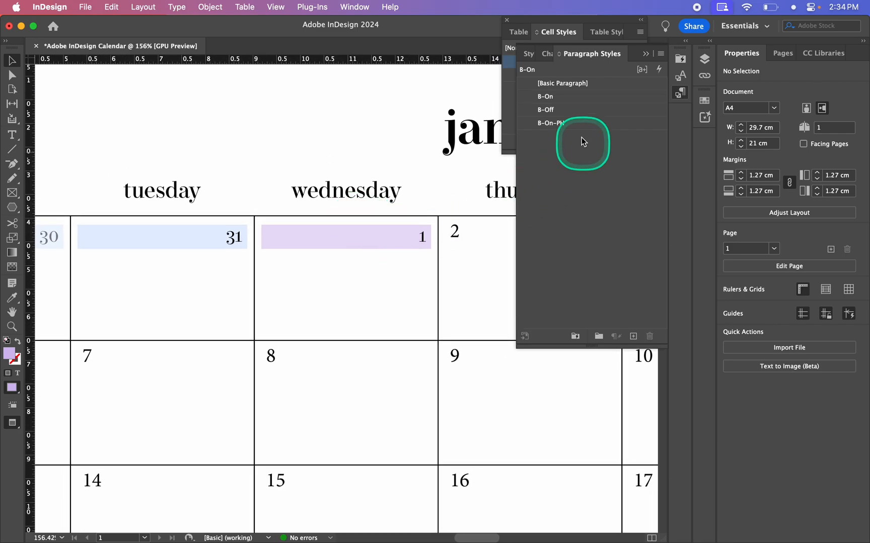
{"action": "left_click", "coordinate": [571, 110]}
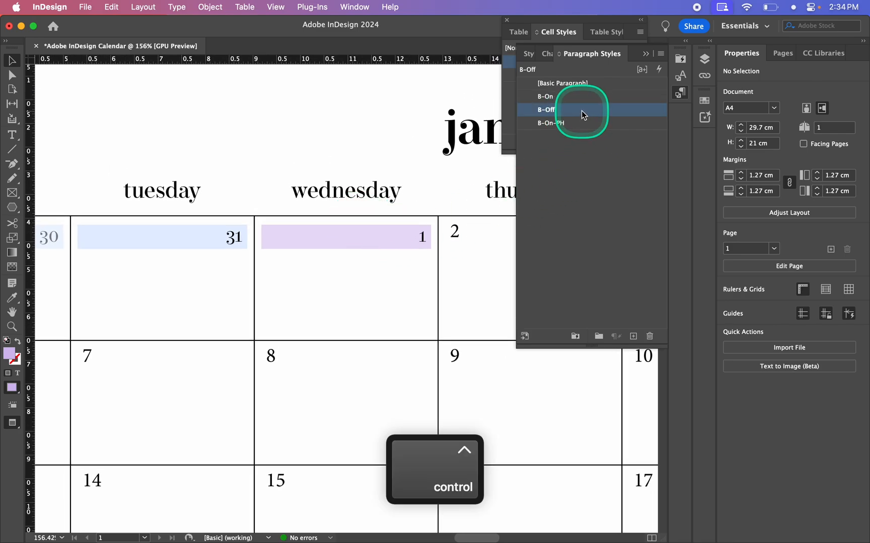
{"action": "left_click", "coordinate": [581, 110], "text": "ctrl"}
{"action": "left_click", "coordinate": [620, 137]}
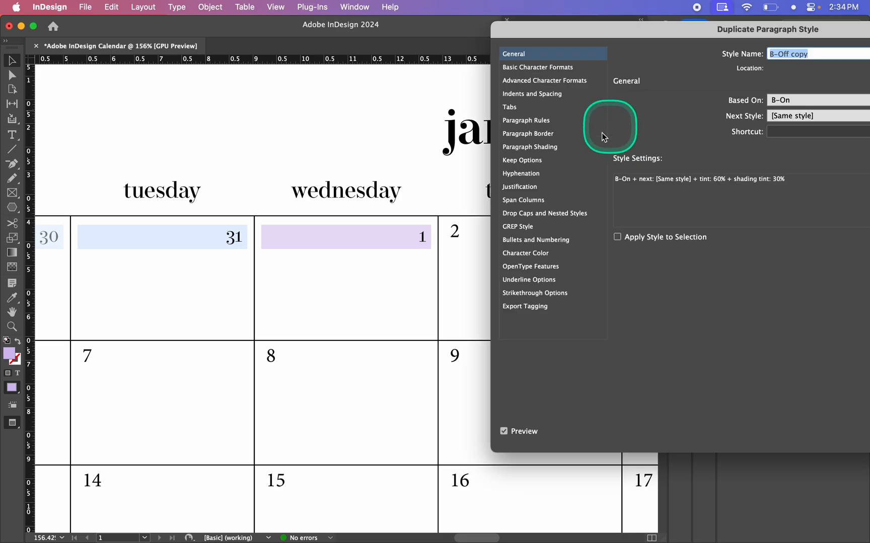
{"action": "double_click", "coordinate": [800, 54]}
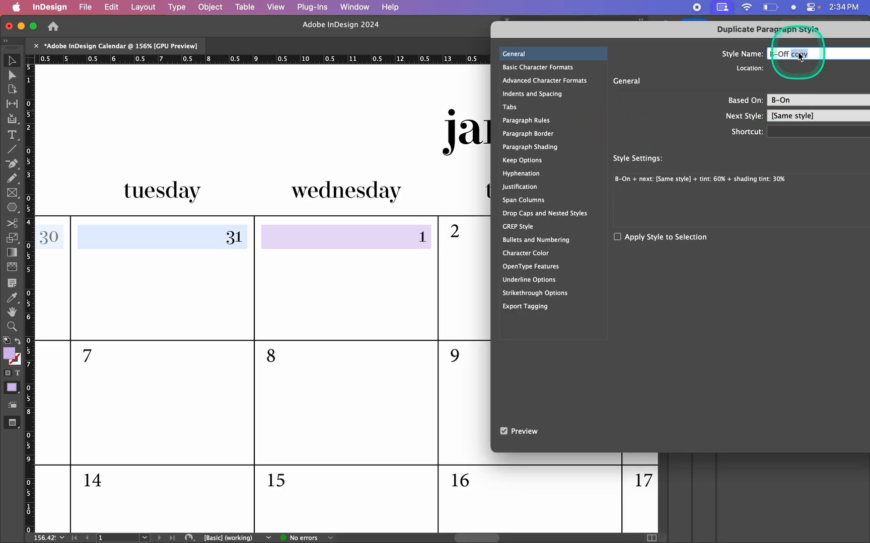
{"action": "key", "text": "BackSpace"}
{"action": "type", "text": "-PH"}
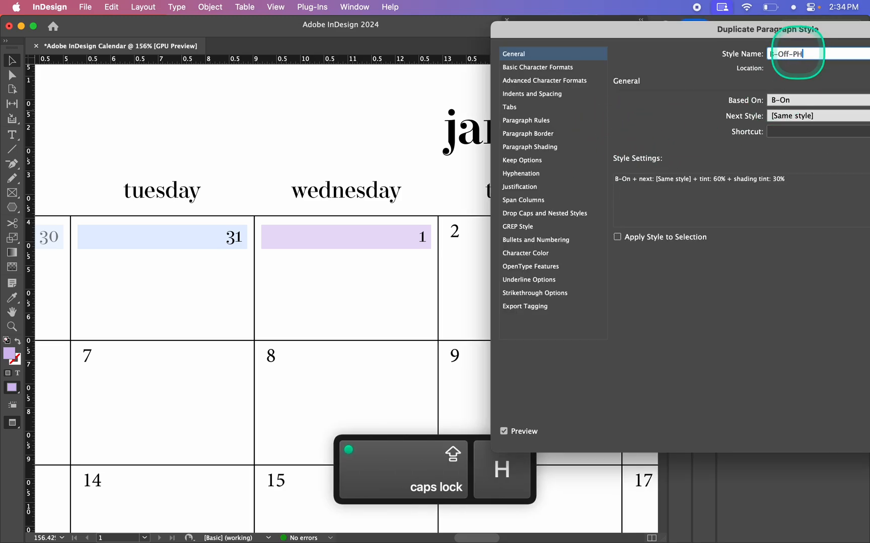
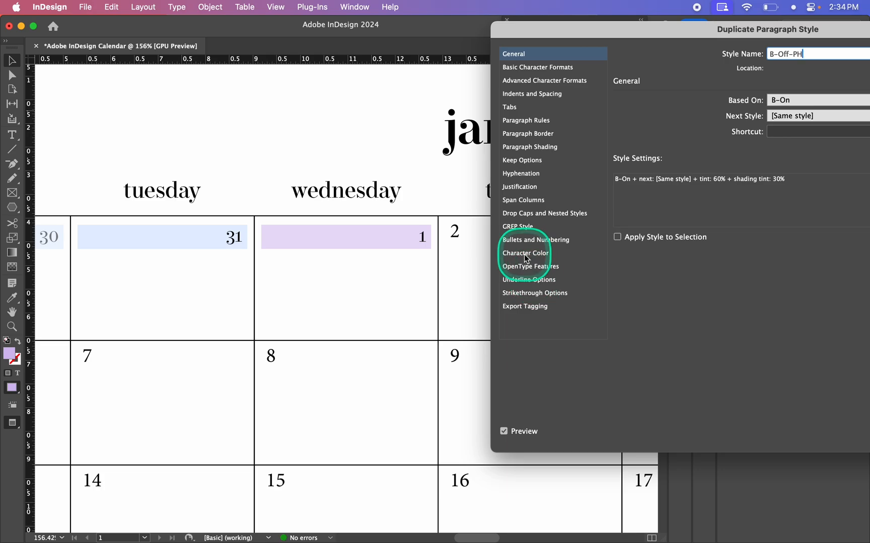
Set the B-Off-PH paragraph shading colour to the purple swatch H=269 S=23 B=94 and accept the duplicated style.
{"action": "left_click", "coordinate": [540, 146]}
{"action": "left_click", "coordinate": [810, 118]}
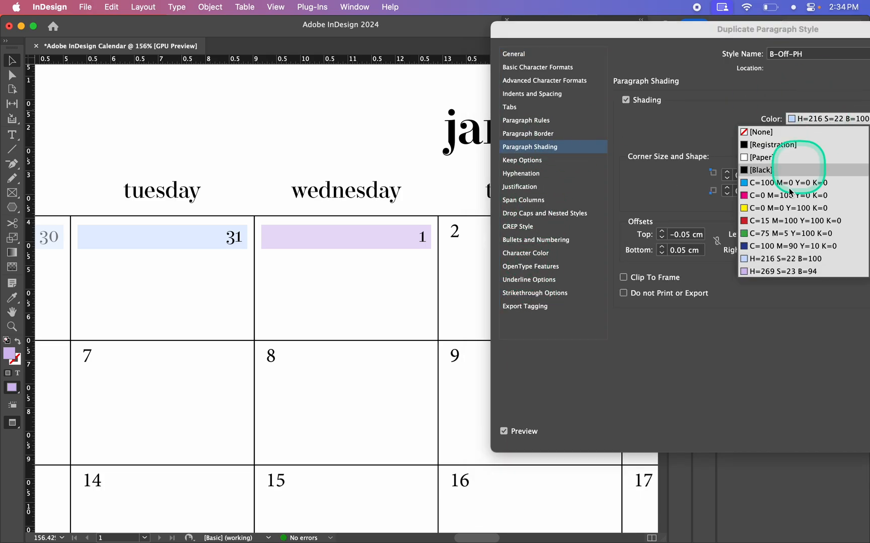
{"action": "left_click", "coordinate": [761, 271]}
{"action": "key", "text": "Return"}
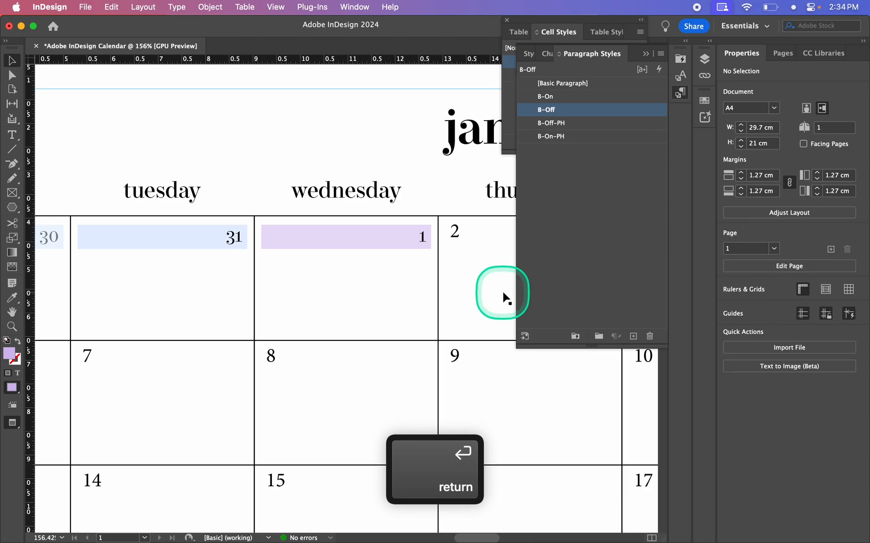
{"action": "left_click", "coordinate": [646, 53]}
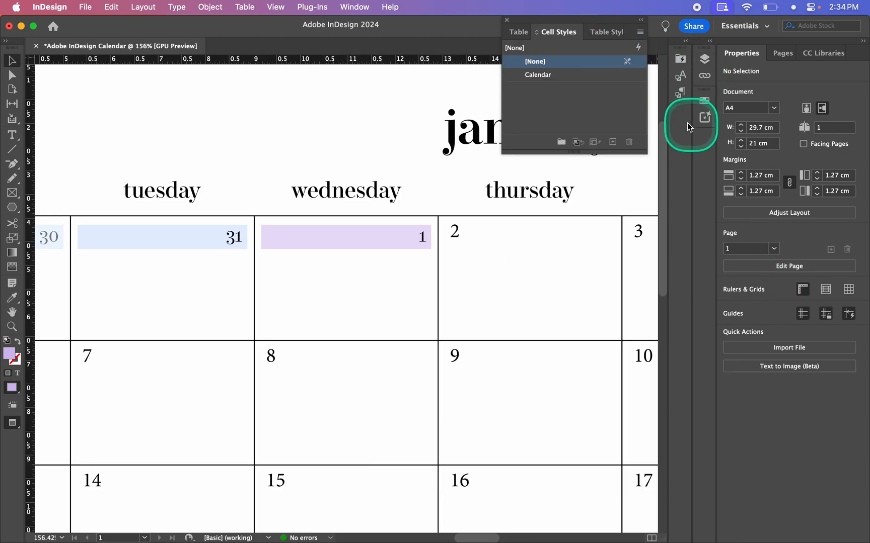
Turn off naming by colour value for the blue H=216 S=22 B=100 swatch and rename it Body.
{"action": "left_click", "coordinate": [704, 101]}
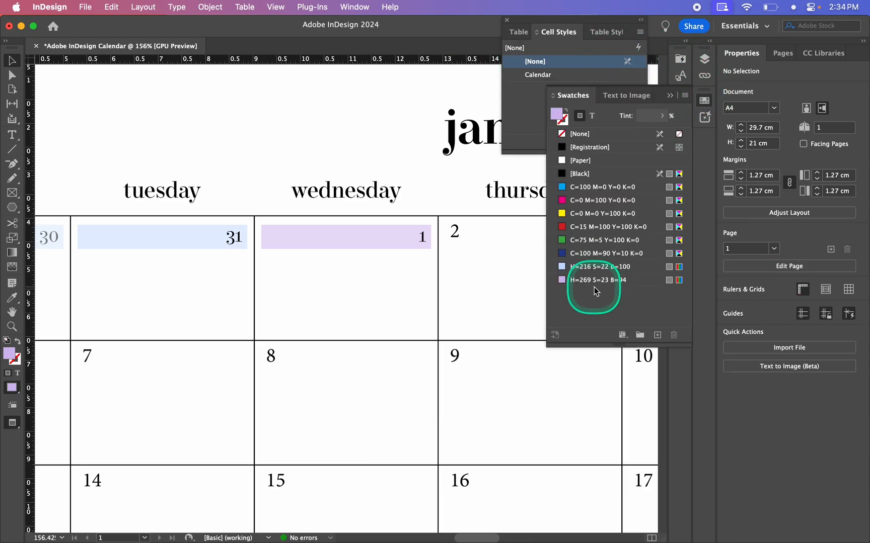
{"action": "double_click", "coordinate": [636, 267]}
{"action": "left_click", "coordinate": [677, 99]}
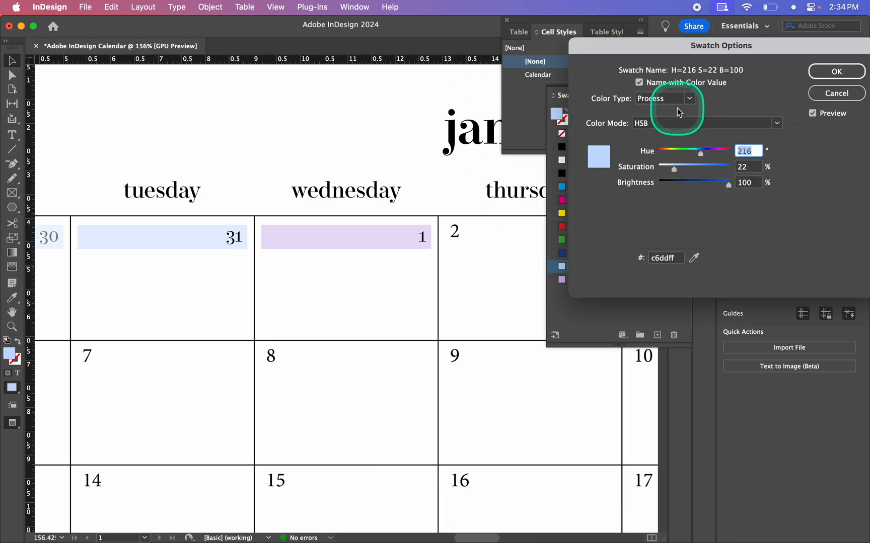
{"action": "left_click", "coordinate": [701, 98]}
{"action": "left_click", "coordinate": [693, 82]}
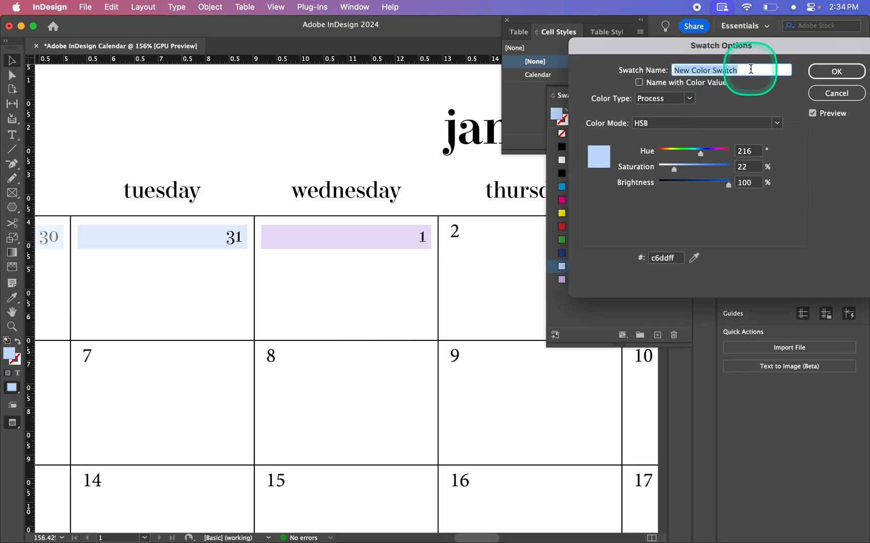
{"action": "key", "text": "Caps_Lock"}
{"action": "type", "text": "Body"}
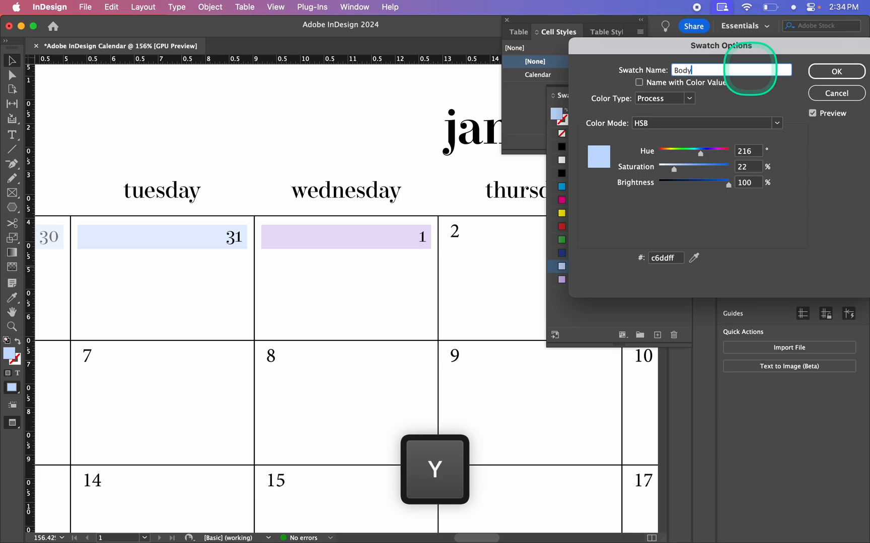
{"action": "key", "text": "Return"}
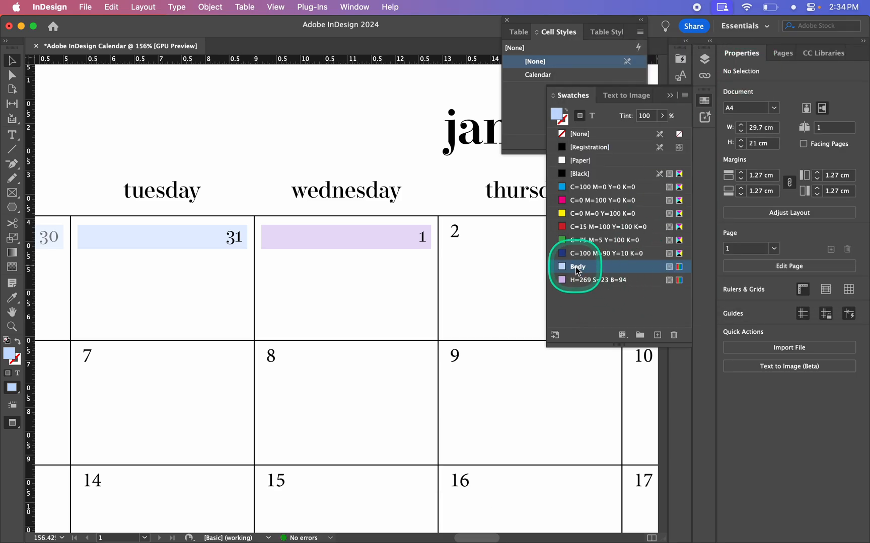
Turn off naming by colour value for the purple H=269 S=23 B=94 swatch and rename it Public Holiday.
{"action": "double_click", "coordinate": [599, 279]}
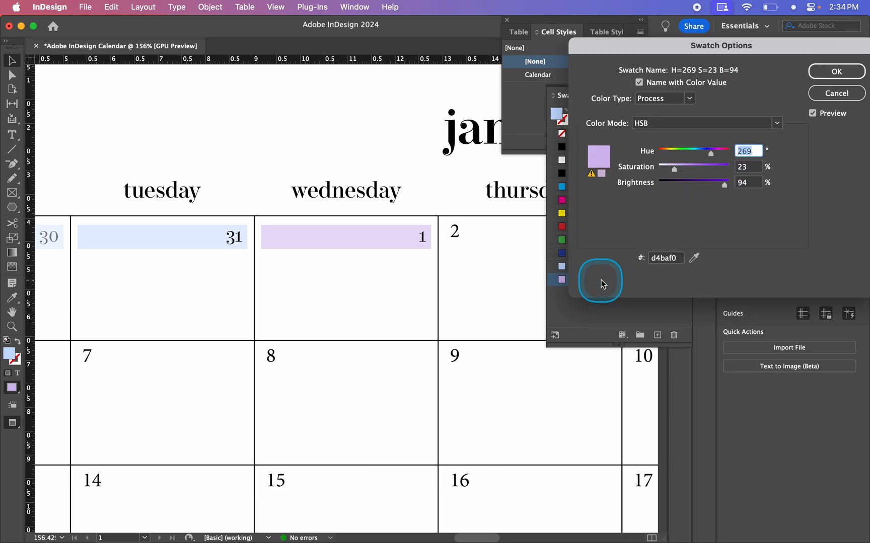
{"action": "left_click", "coordinate": [674, 84]}
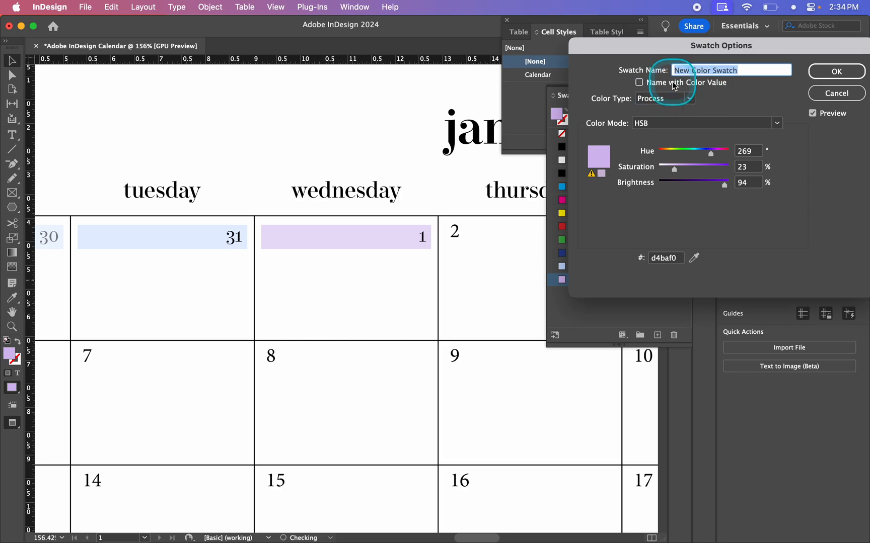
{"action": "type", "text": "Public Ho"}
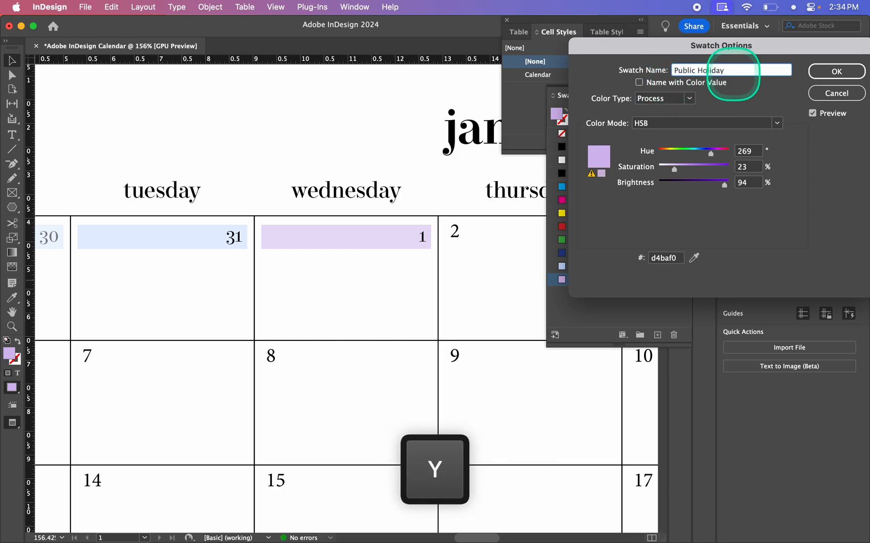
{"action": "type", "text": "liday"}
{"action": "key", "text": "Return"}
Replace the Public Holiday swatch's out-of-gamut purple with the suggested in-gamut colour.
{"action": "double_click", "coordinate": [624, 281]}
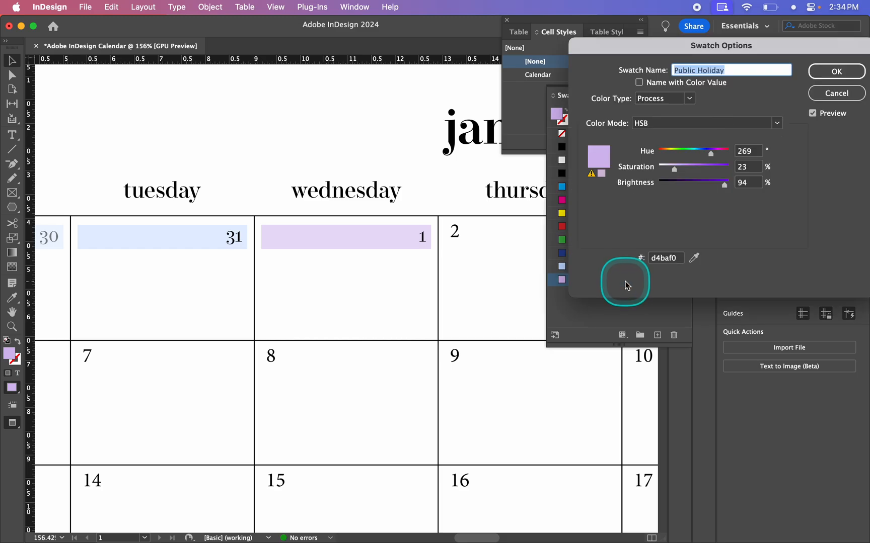
{"action": "left_click", "coordinate": [601, 174]}
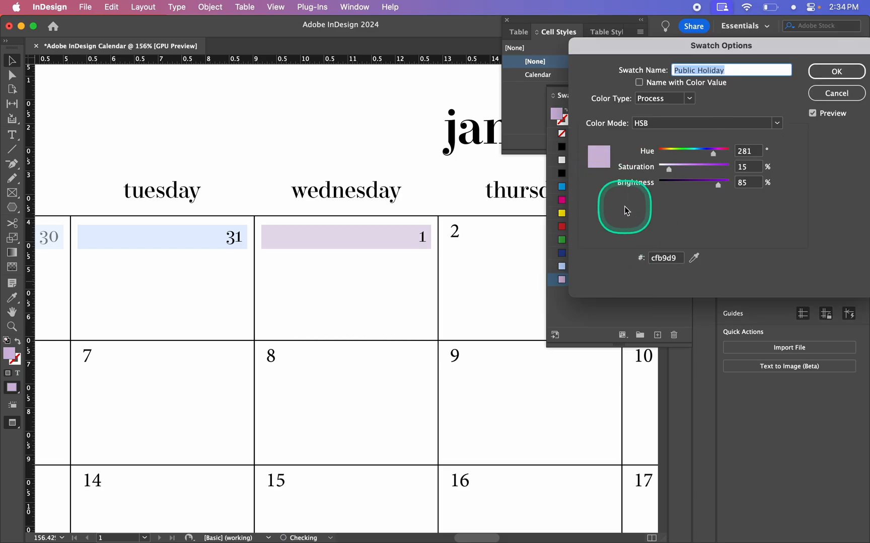
Accept the swatch options for the Public Holiday colour and look over the january calendar page.
{"action": "key", "text": "Return"}
{"action": "scroll", "coordinate": [293, 315], "scroll_direction": "down", "scroll_amount": 5}
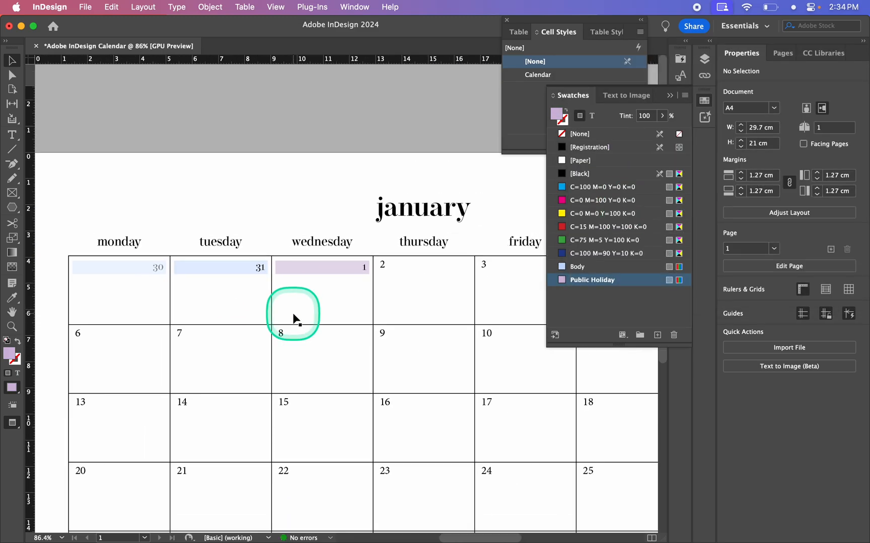
{"action": "scroll", "coordinate": [293, 316], "scroll_direction": "down", "scroll_amount": 3}
{"action": "scroll", "coordinate": [334, 229], "scroll_direction": "up", "scroll_amount": 2}
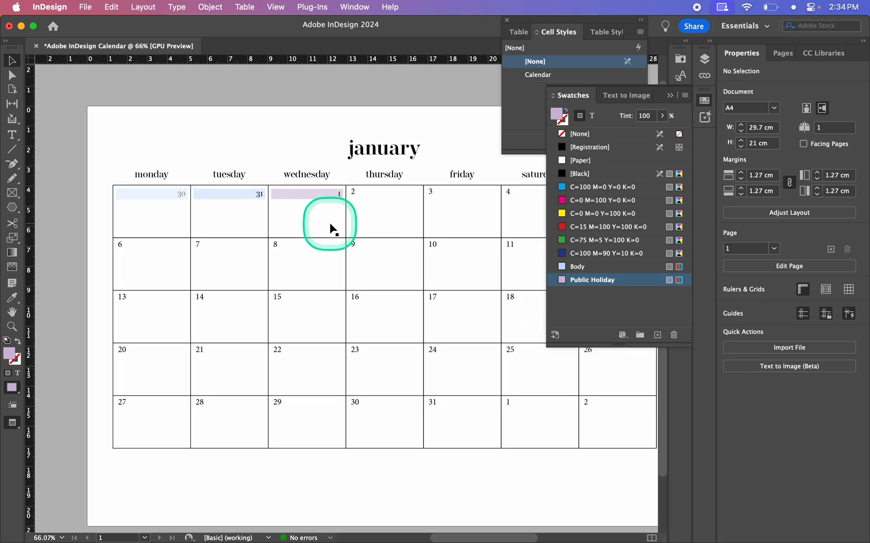
{"action": "scroll", "coordinate": [332, 229], "scroll_direction": "up", "scroll_amount": 3}
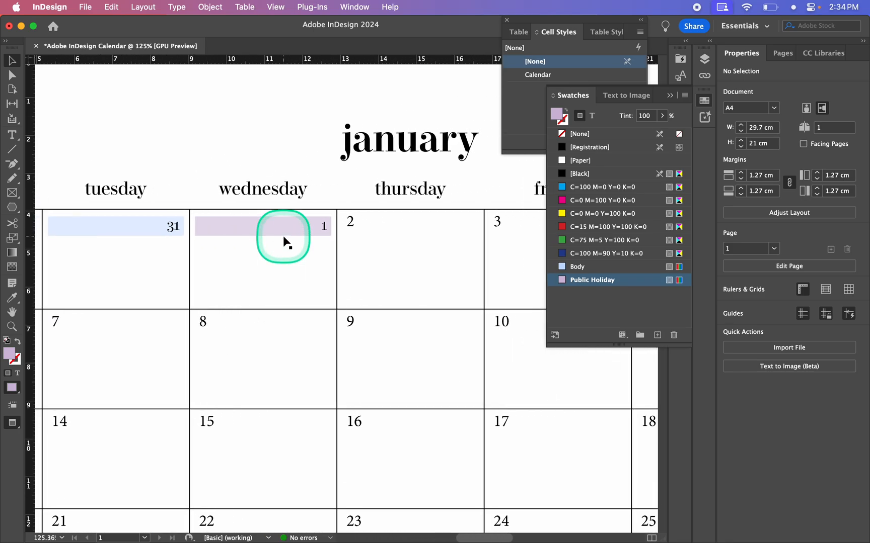
{"action": "scroll", "coordinate": [294, 244], "scroll_direction": "down", "scroll_amount": 4}
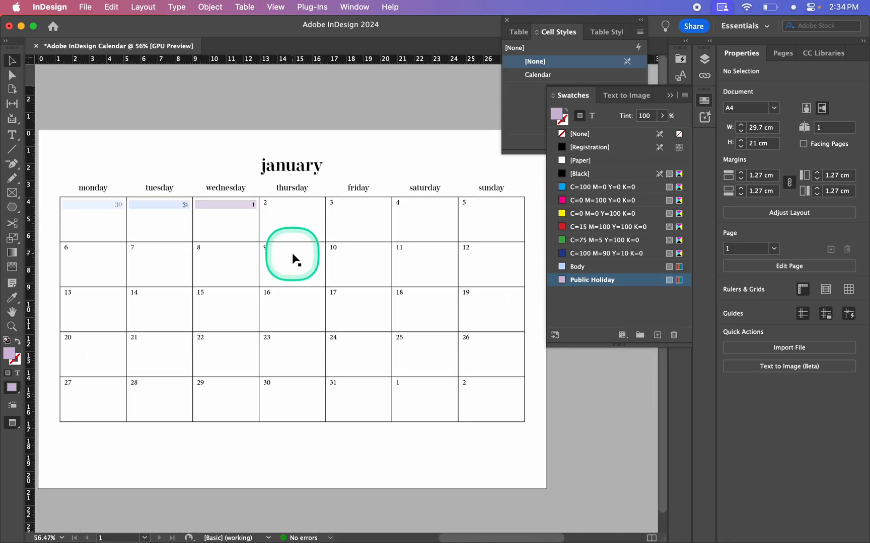
{"action": "scroll", "coordinate": [293, 259], "scroll_direction": "left", "scroll_amount": 1}
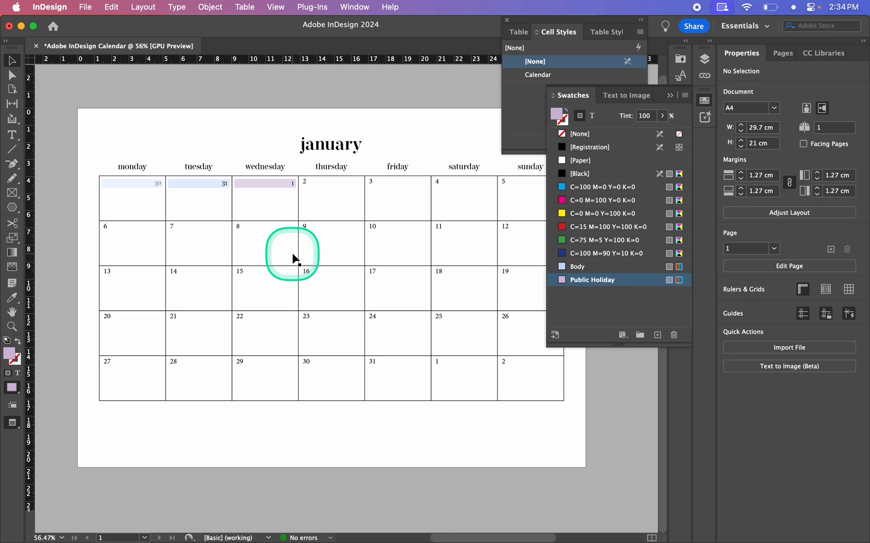
{"action": "double_click", "coordinate": [121, 234]}
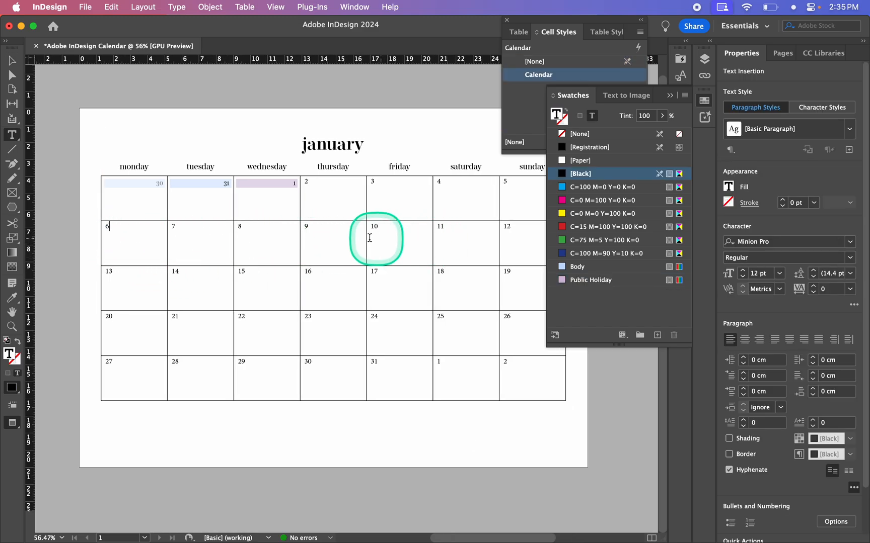
{"action": "scroll", "coordinate": [146, 258], "scroll_direction": "up", "scroll_amount": 1}
{"action": "scroll", "coordinate": [118, 247], "scroll_direction": "up", "scroll_amount": 1}
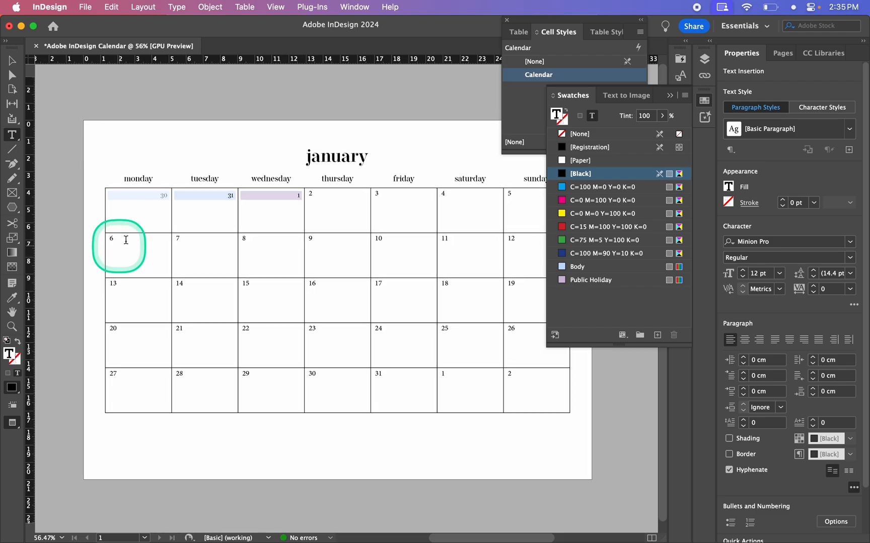
{"action": "left_click", "coordinate": [270, 103]}
{"action": "key", "text": "v"}
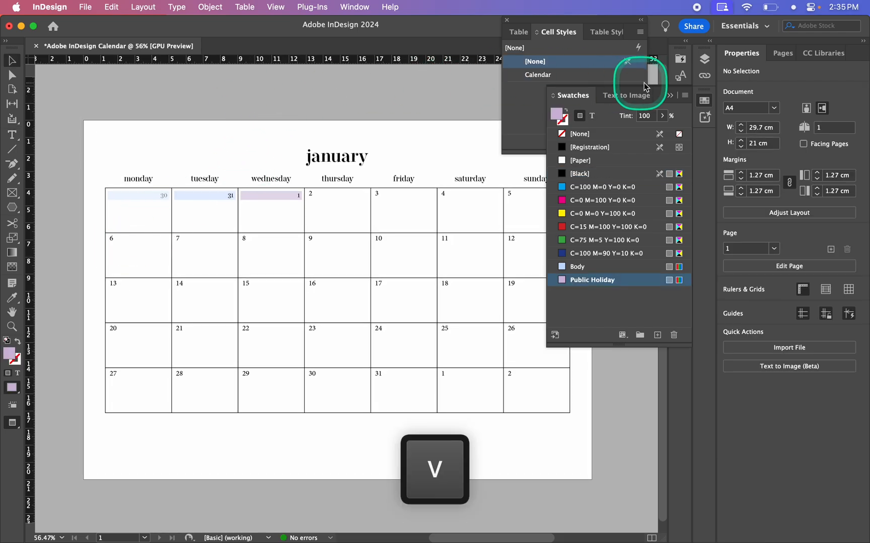
Collapse the swatch list and set the fill colour to a soft green, about H 119, S 14, B 84.
{"action": "left_click", "coordinate": [673, 98]}
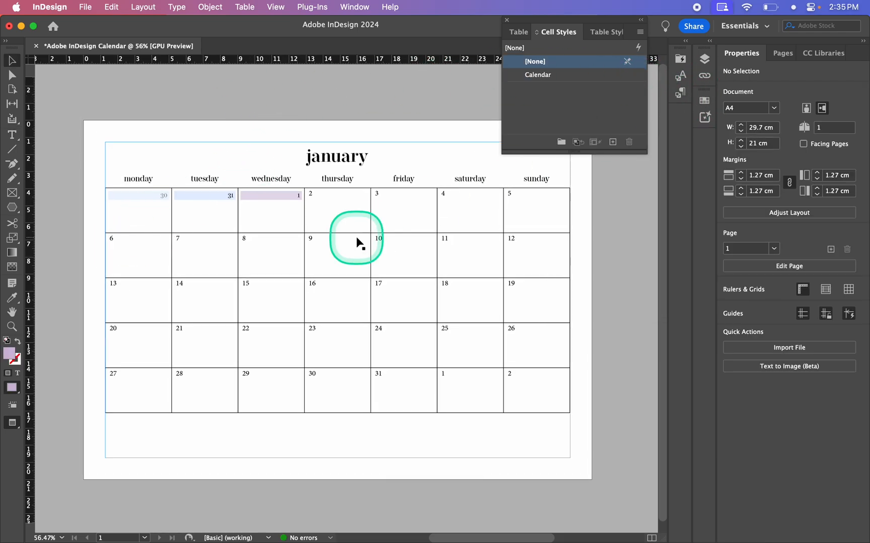
{"action": "scroll", "coordinate": [135, 306], "scroll_direction": "up", "scroll_amount": 3}
{"action": "scroll", "coordinate": [135, 306], "scroll_direction": "up", "scroll_amount": 2}
{"action": "scroll", "coordinate": [134, 306], "scroll_direction": "left", "scroll_amount": 1}
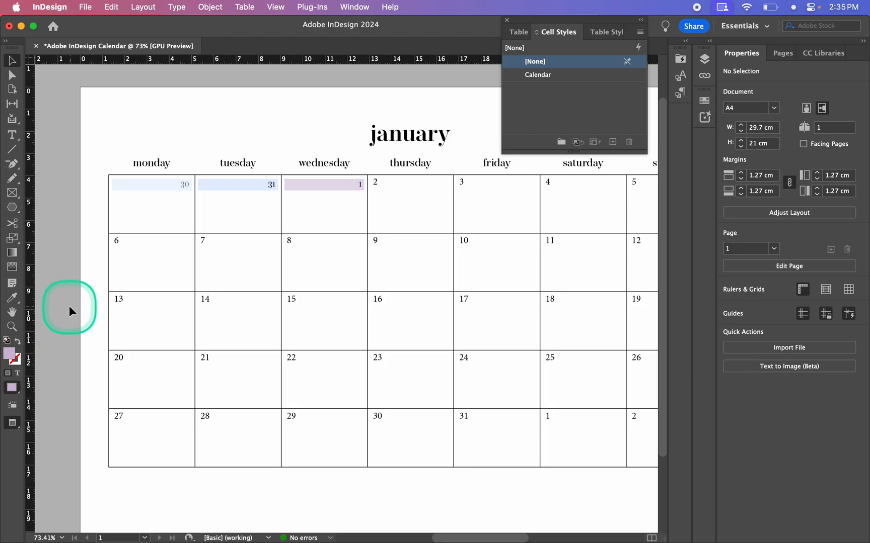
{"action": "double_click", "coordinate": [5, 359]}
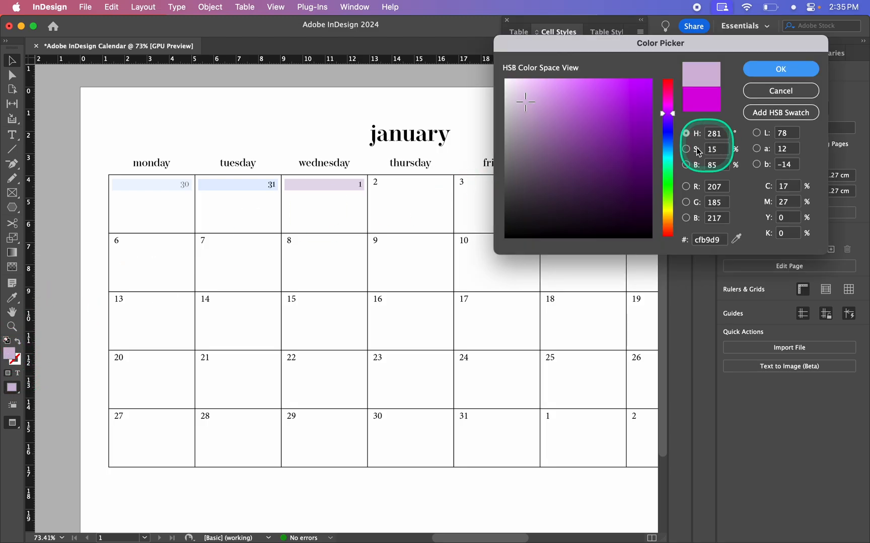
{"action": "left_click_drag", "start_coordinate": [670, 173], "coordinate": [670, 186]}
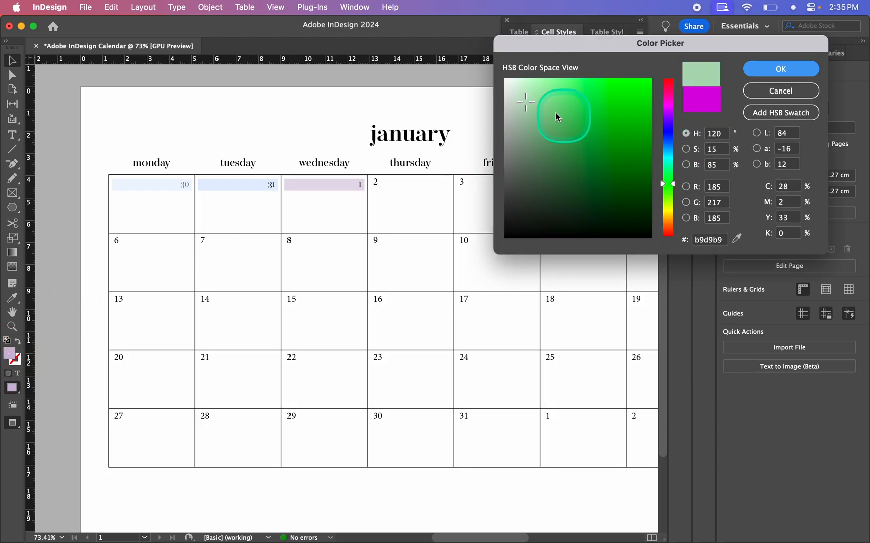
{"action": "mouse_move", "coordinate": [528, 89]}
{"action": "left_mouse_down"}
{"action": "mouse_move", "coordinate": [537, 117]}
{"action": "mouse_move", "coordinate": [530, 112]}
{"action": "left_mouse_up"}
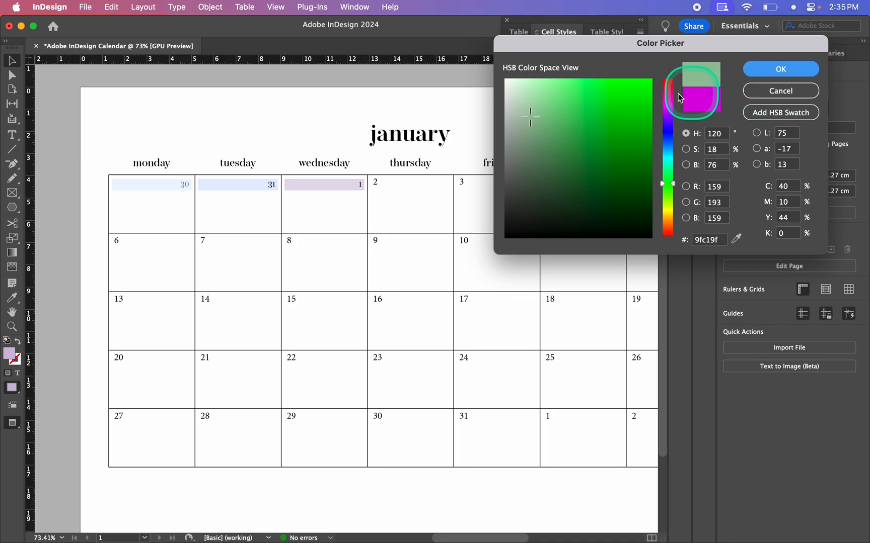
{"action": "left_click", "coordinate": [674, 187]}
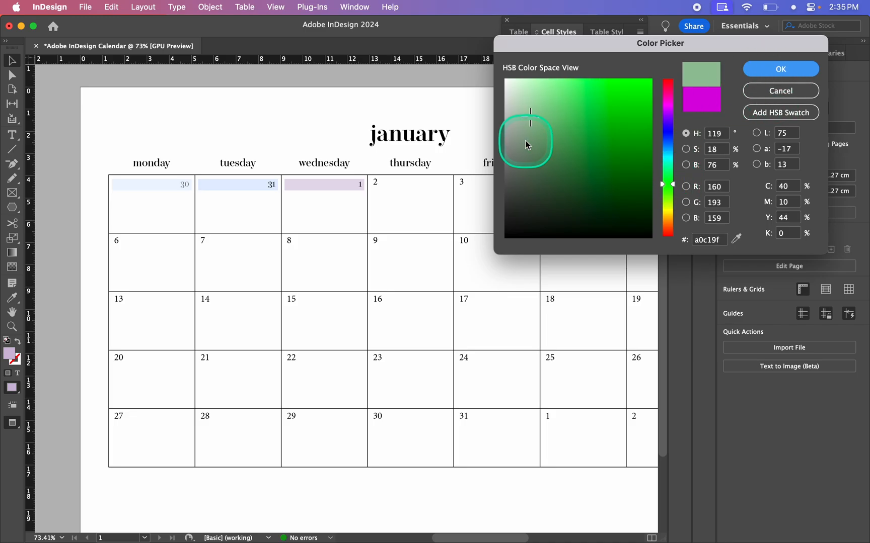
{"action": "left_click", "coordinate": [528, 105]}
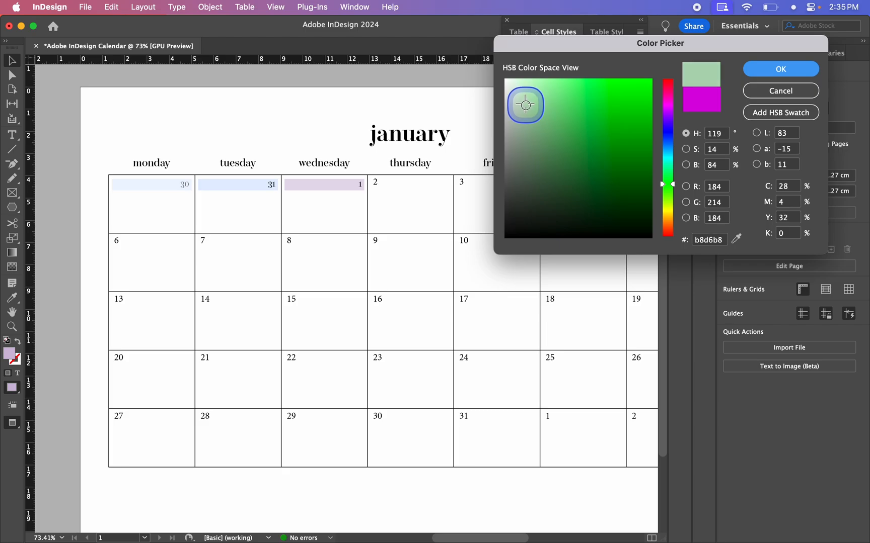
{"action": "left_click", "coordinate": [759, 71]}
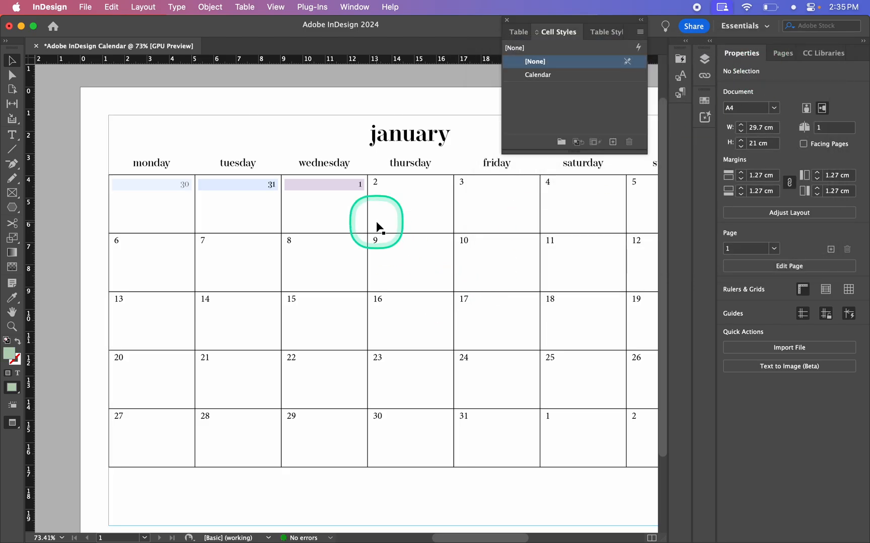
Close the cell styles and move the B-On-PH paragraph style directly below B-On in the paragraph style list.
{"action": "scroll", "coordinate": [377, 223], "scroll_direction": "up", "scroll_amount": 5}
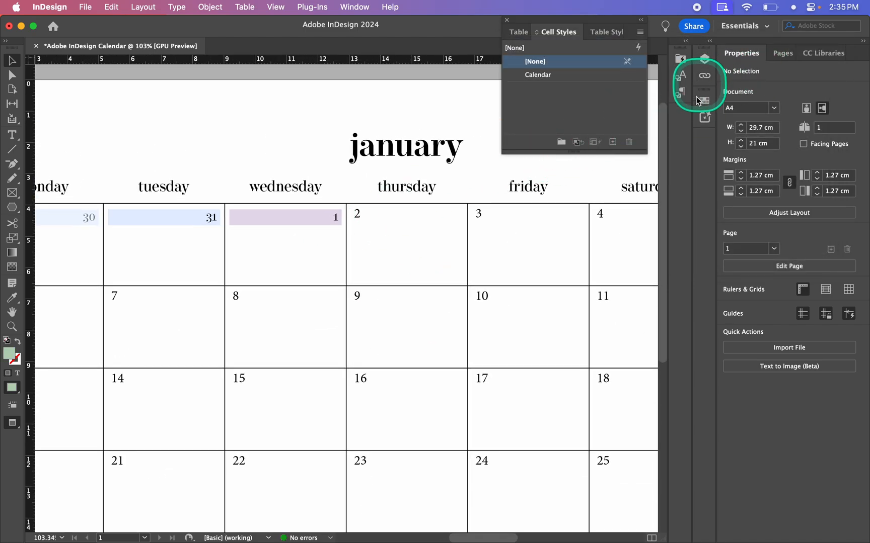
{"action": "left_click", "coordinate": [506, 20]}
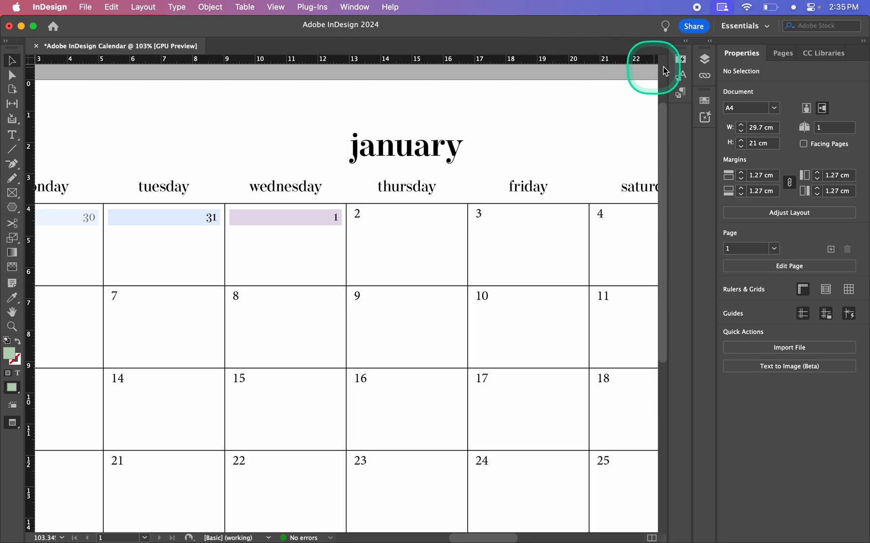
{"action": "left_click", "coordinate": [676, 97]}
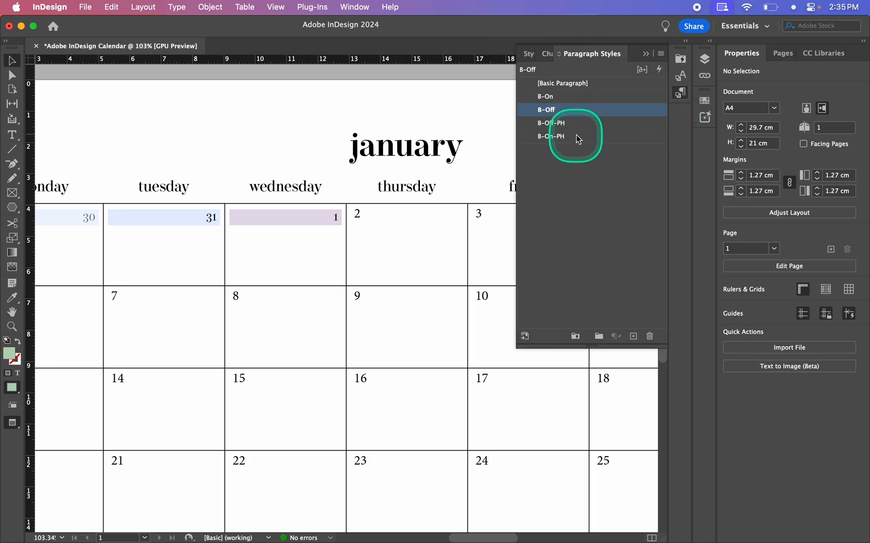
{"action": "left_click", "coordinate": [583, 164]}
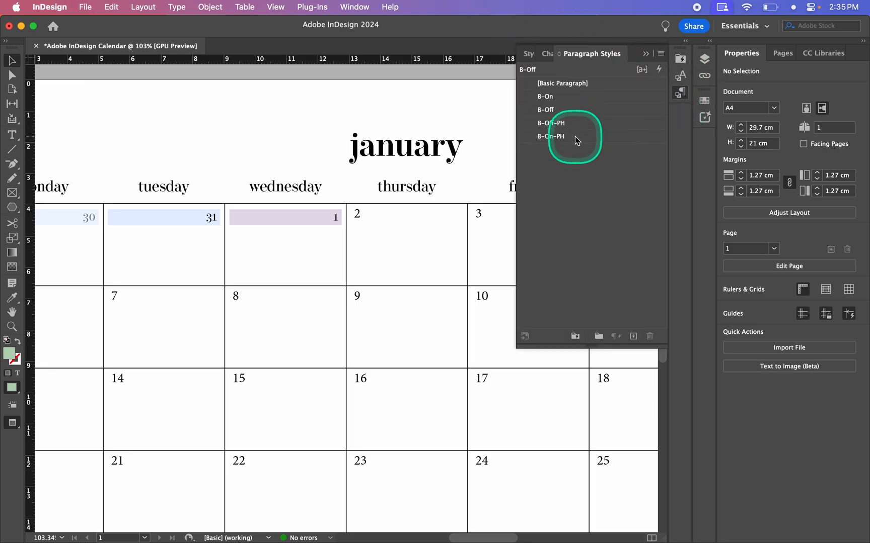
{"action": "left_click_drag", "start_coordinate": [584, 135], "coordinate": [580, 110]}
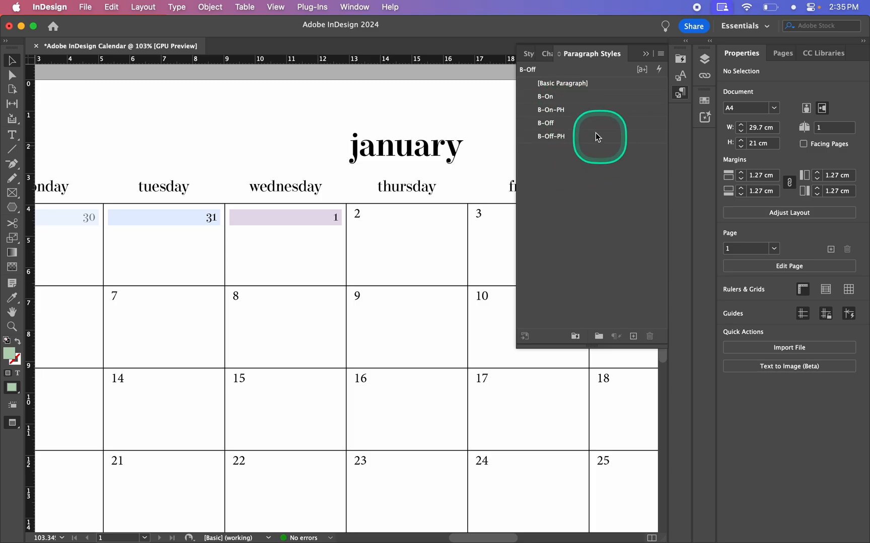
Duplicate the B-On paragraph style and name the copy B-On-T.
{"action": "left_click", "coordinate": [585, 99]}
{"action": "left_click", "coordinate": [590, 98], "text": "ctrl"}
{"action": "left_click", "coordinate": [563, 111]}
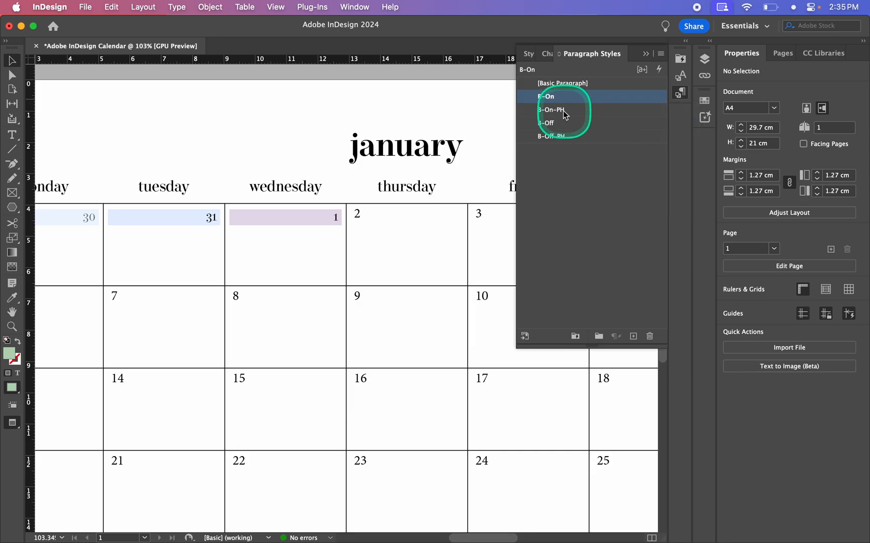
{"action": "double_click", "coordinate": [812, 54]}
{"action": "key", "text": "BackSpace"}
{"action": "key", "text": "BackSpace"}
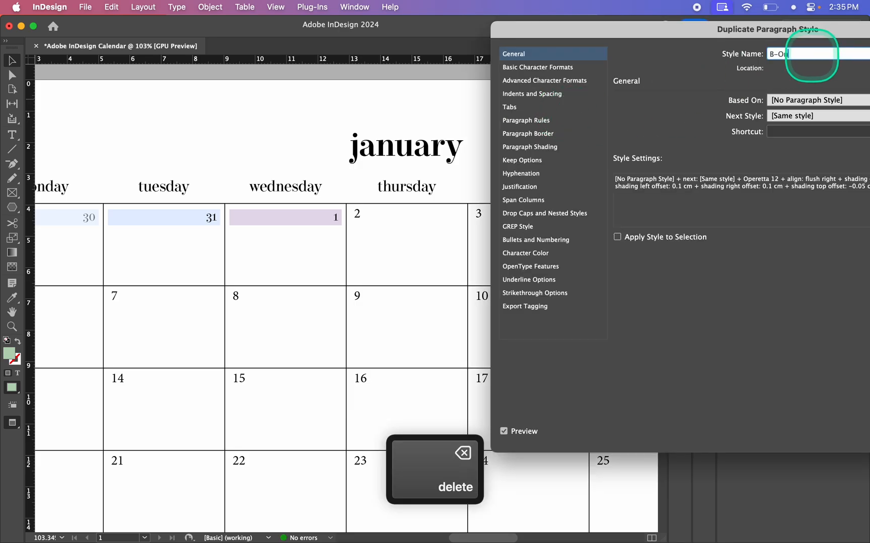
{"action": "type", "text": "-"}
{"action": "key", "text": "Caps_Lock"}
{"action": "type", "text": "T"}
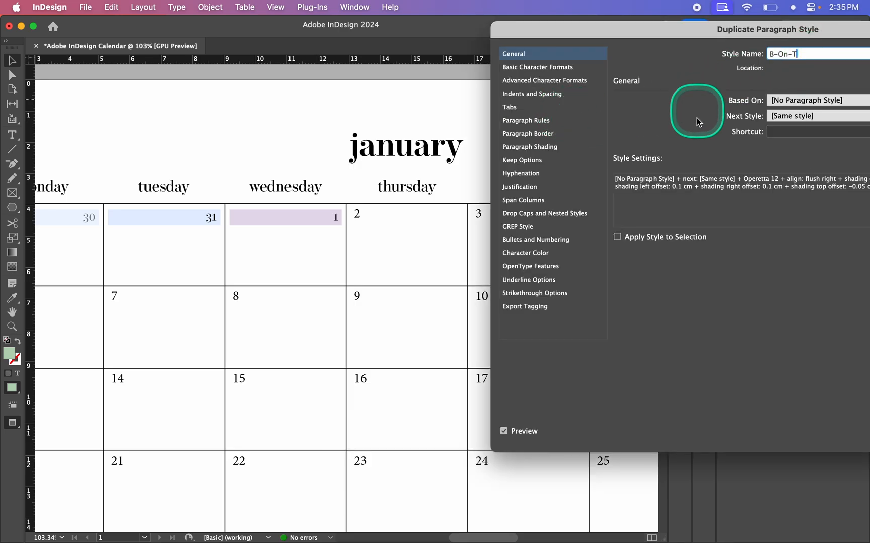
Check the paragraph shading colour choices for B-On-T and save the duplicated style.
{"action": "left_click", "coordinate": [546, 135]}
{"action": "left_click", "coordinate": [547, 146]}
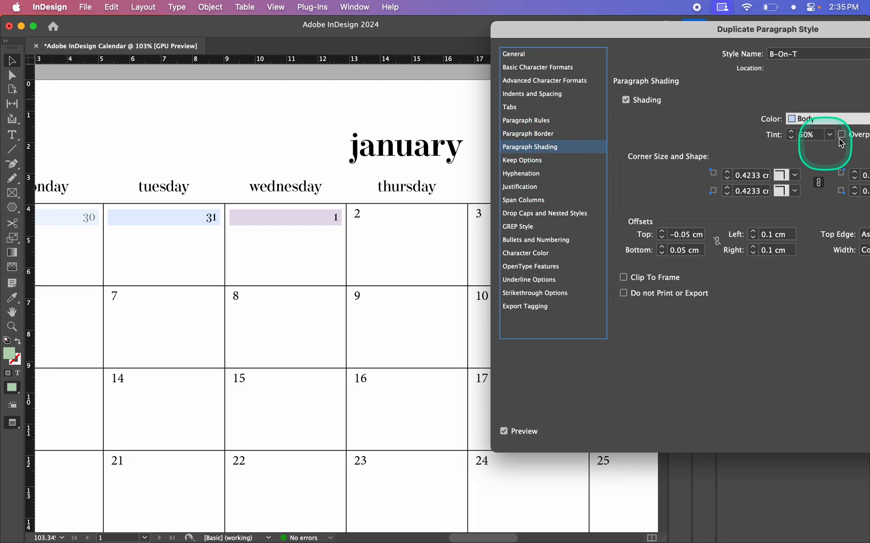
{"action": "left_click", "coordinate": [840, 118]}
{"action": "left_click", "coordinate": [840, 117]}
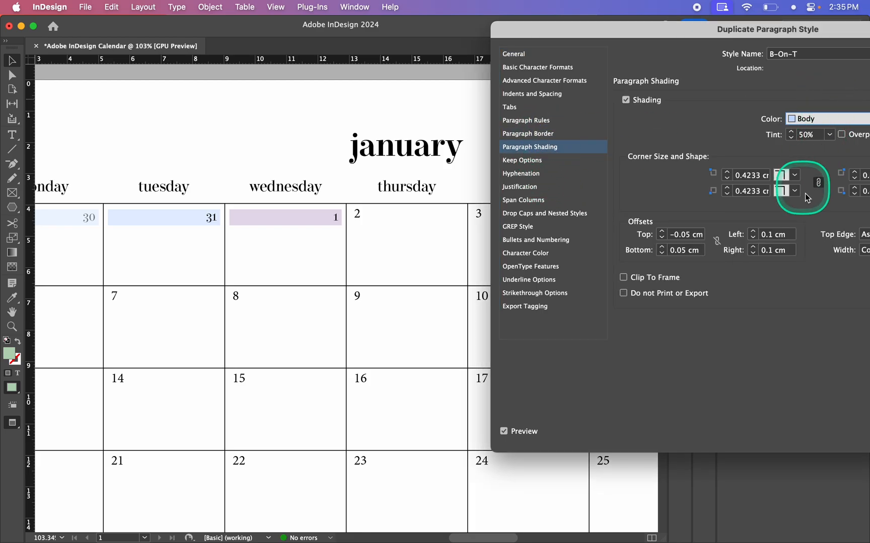
{"action": "key", "text": "Return"}
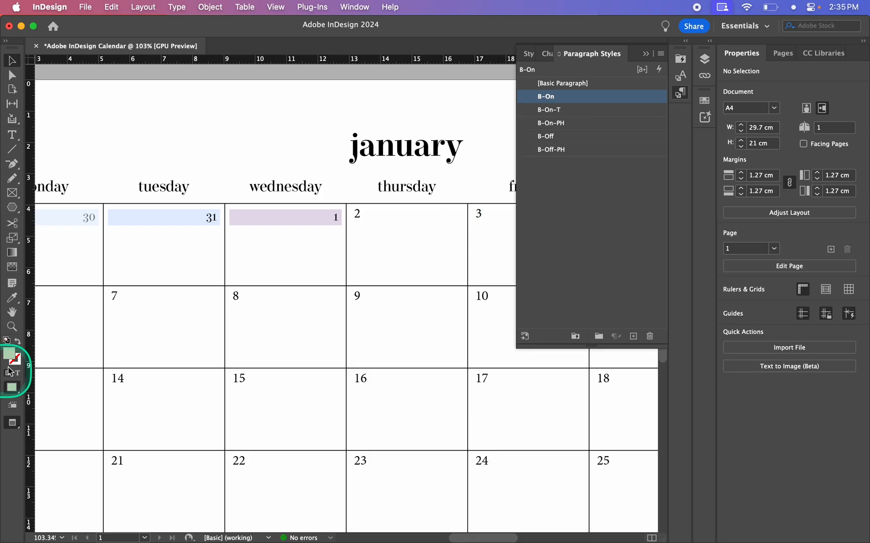
Add the current green fill colour to the document as an HSB swatch.
{"action": "double_click", "coordinate": [12, 356]}
{"action": "left_click", "coordinate": [774, 110]}
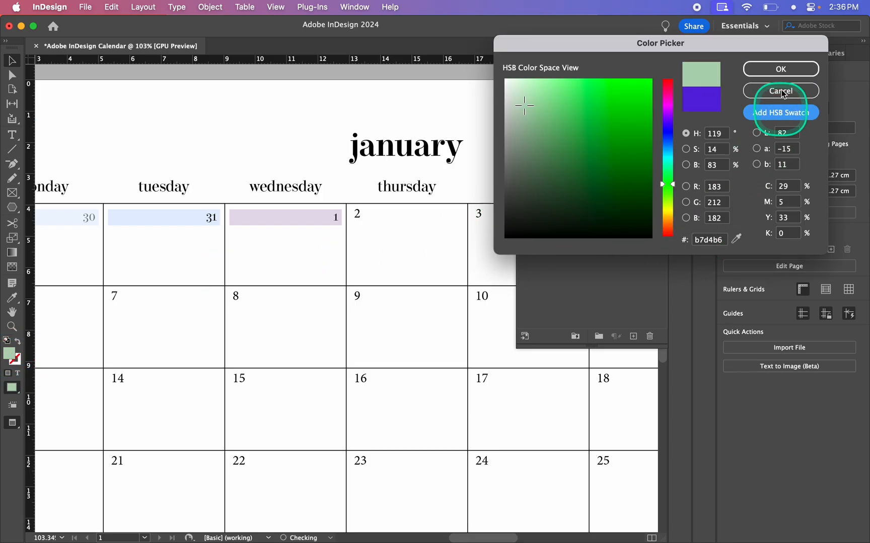
{"action": "left_click", "coordinate": [781, 72]}
Set the paragraph shading colour of the B-On-T style to the green H=118 S=14 B=83 swatch.
{"action": "double_click", "coordinate": [580, 110]}
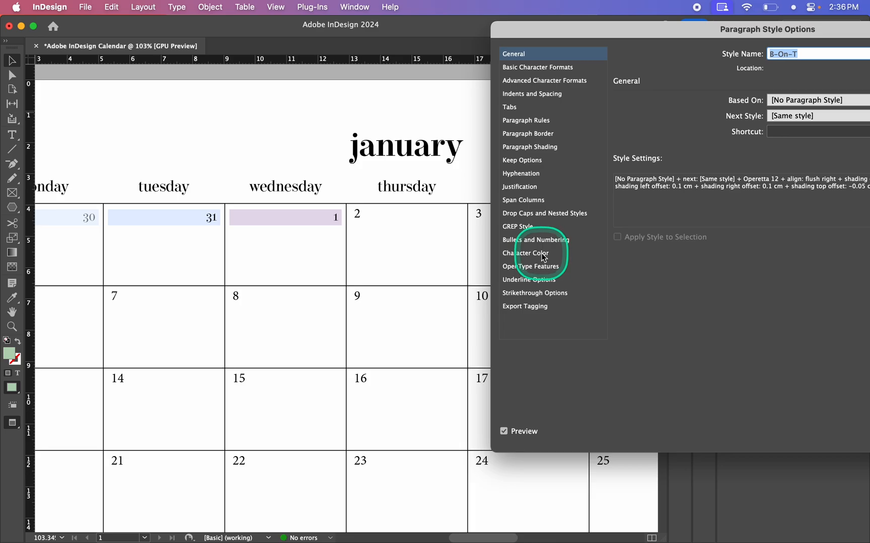
{"action": "left_click", "coordinate": [548, 147]}
{"action": "left_click", "coordinate": [848, 118]}
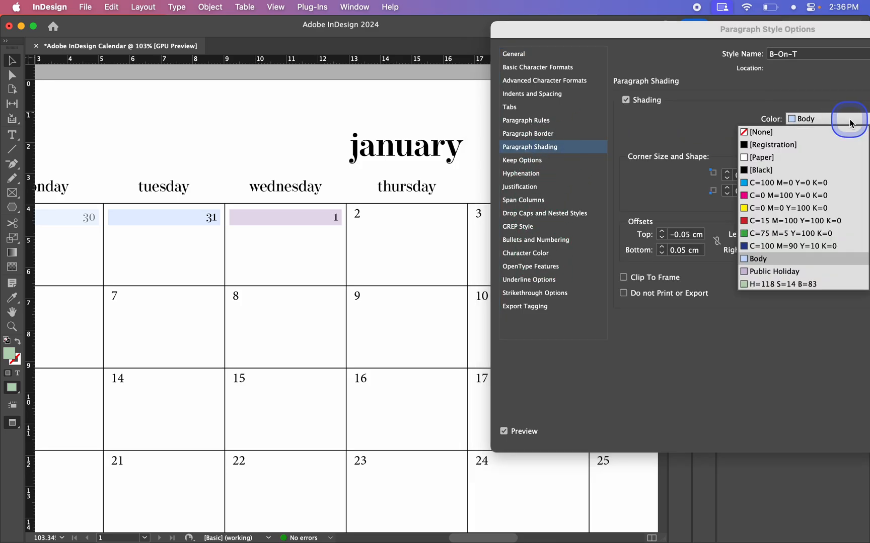
{"action": "left_click", "coordinate": [768, 284]}
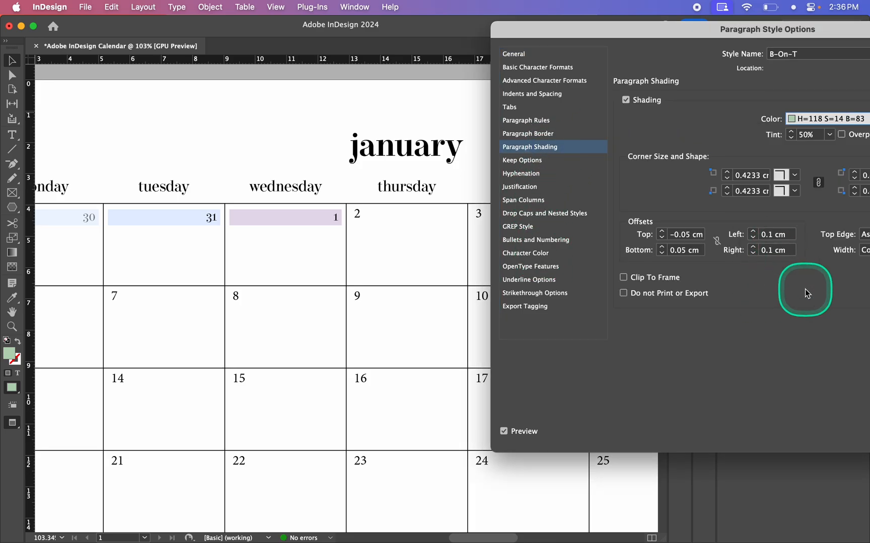
{"action": "key", "text": "Return"}
Apply the B-On-T paragraph style to the calendar cells 6 to 10, Monday to Friday.
{"action": "double_click", "coordinate": [402, 235]}
{"action": "key", "text": "Escape"}
{"action": "key", "text": "Escape"}
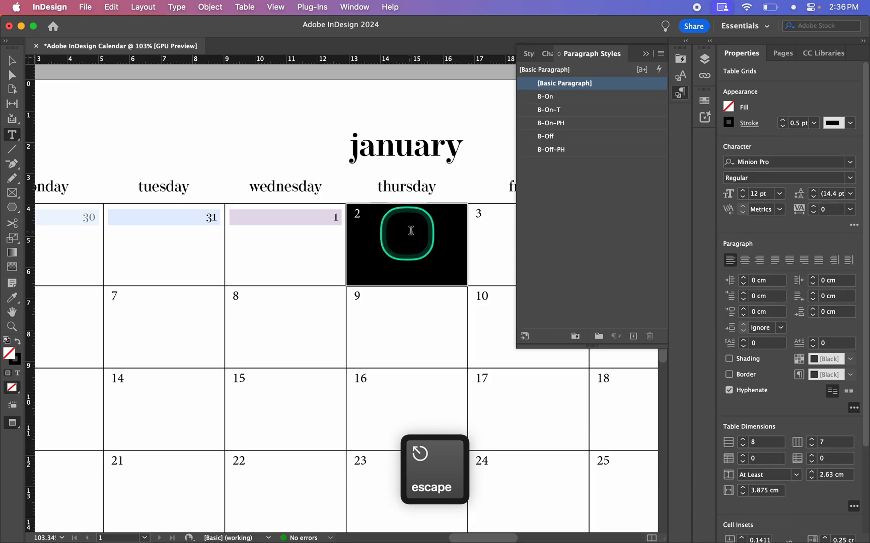
{"action": "scroll", "coordinate": [413, 231], "scroll_direction": "down", "scroll_amount": 5}
{"action": "scroll", "coordinate": [252, 264], "scroll_direction": "right", "scroll_amount": 4}
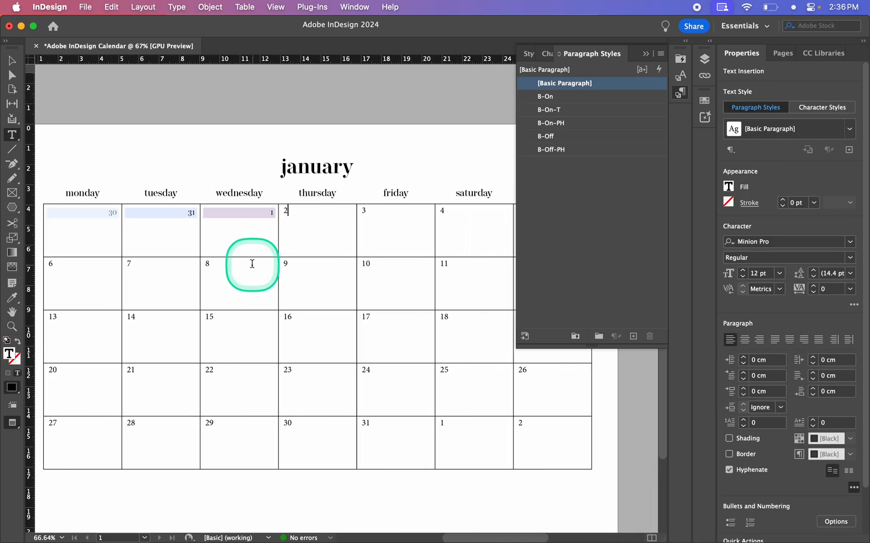
{"action": "left_click_drag", "start_coordinate": [77, 280], "coordinate": [401, 276]}
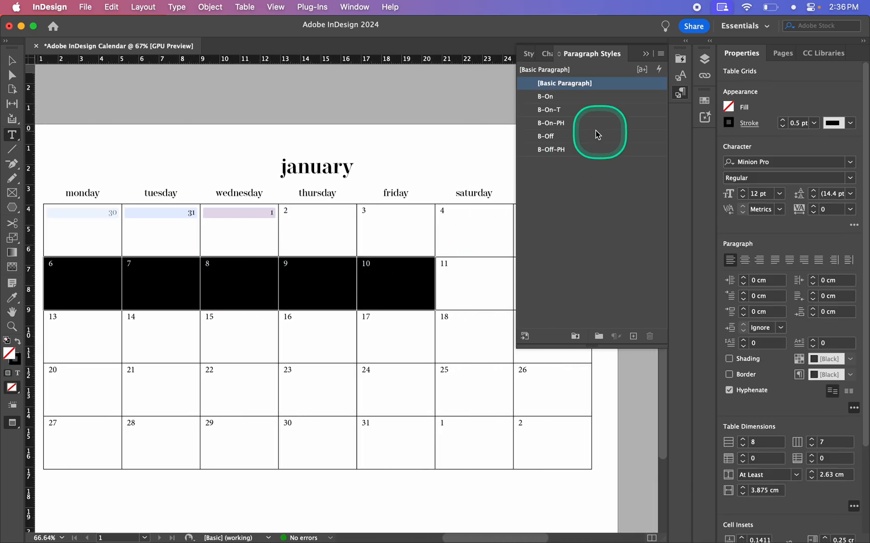
{"action": "left_click", "coordinate": [582, 114]}
{"action": "left_click", "coordinate": [382, 291]}
{"action": "scroll", "coordinate": [383, 292], "scroll_direction": "down", "scroll_amount": 2}
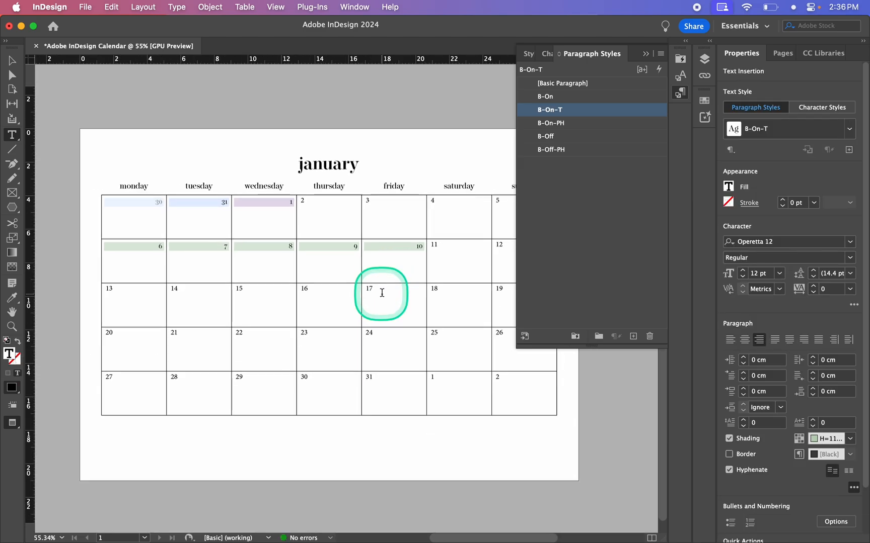
Examine how the date numbers sit inside the green shading bars in the 6 to 10 calendar row.
{"action": "scroll", "coordinate": [361, 269], "scroll_direction": "up", "scroll_amount": 10}
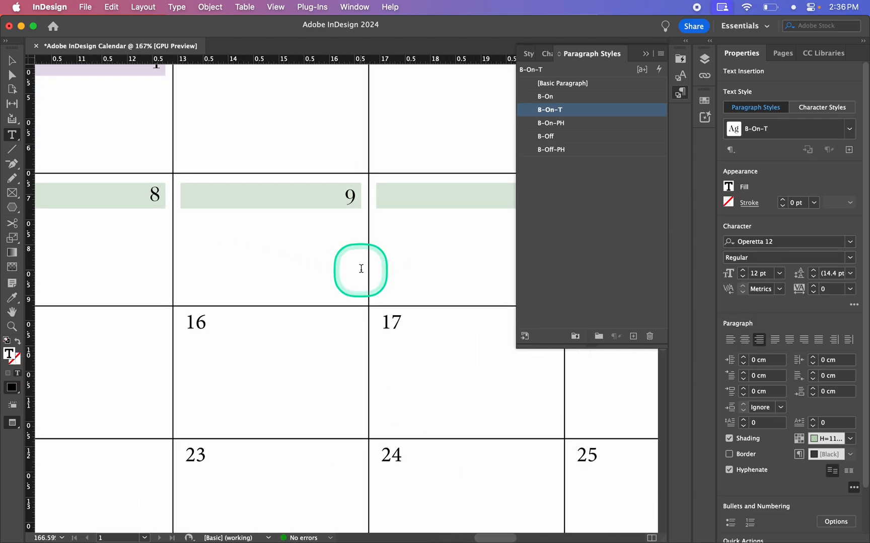
{"action": "scroll", "coordinate": [332, 215], "scroll_direction": "left", "scroll_amount": 5}
{"action": "scroll", "coordinate": [332, 215], "scroll_direction": "up", "scroll_amount": 1}
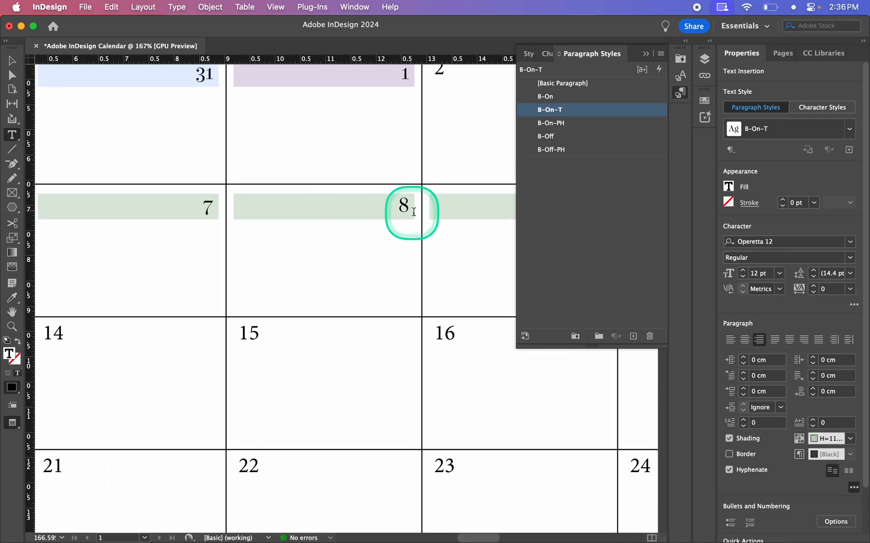
{"action": "scroll", "coordinate": [403, 248], "scroll_direction": "down", "scroll_amount": 3}
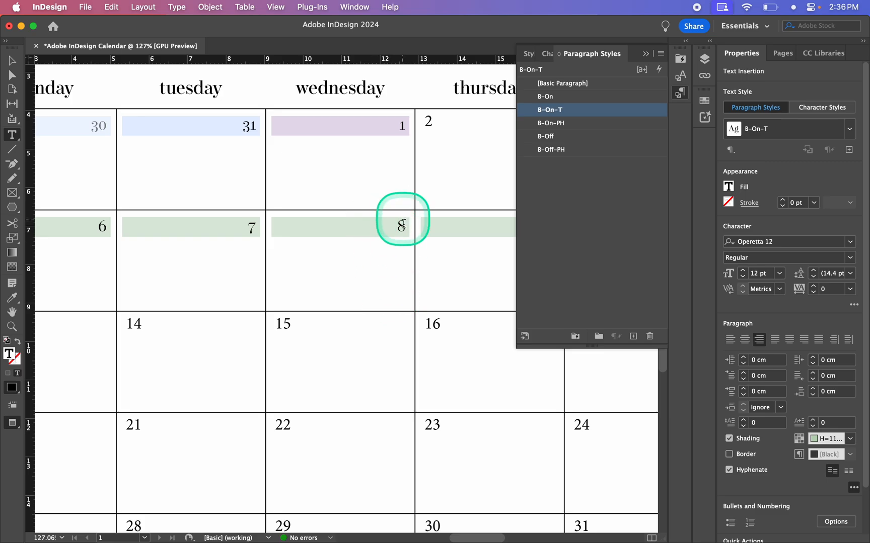
{"action": "scroll", "coordinate": [403, 220], "scroll_direction": "down", "scroll_amount": 5}
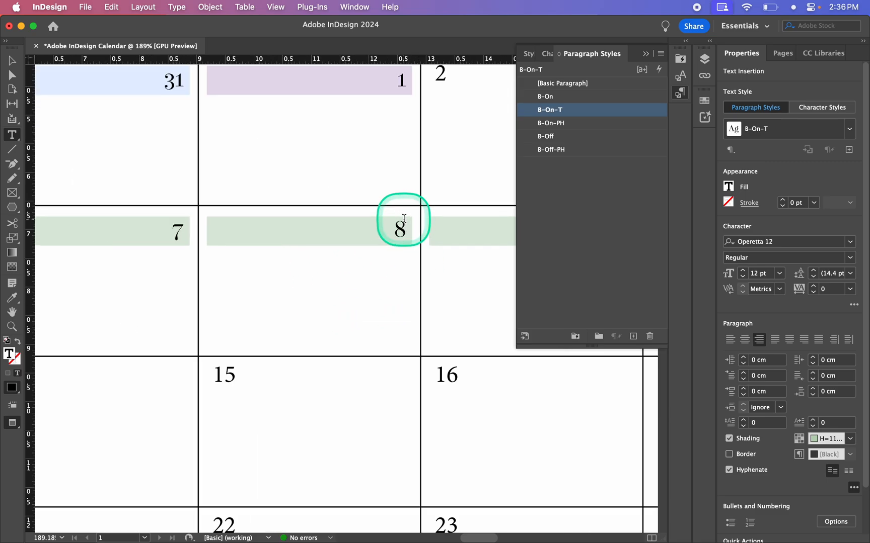
{"action": "left_click", "coordinate": [64, 271]}
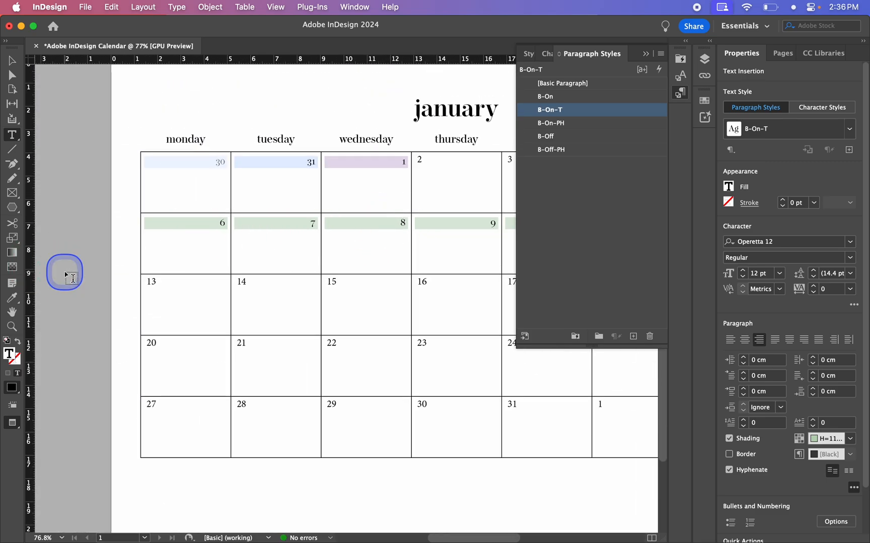
{"action": "key", "text": "v"}
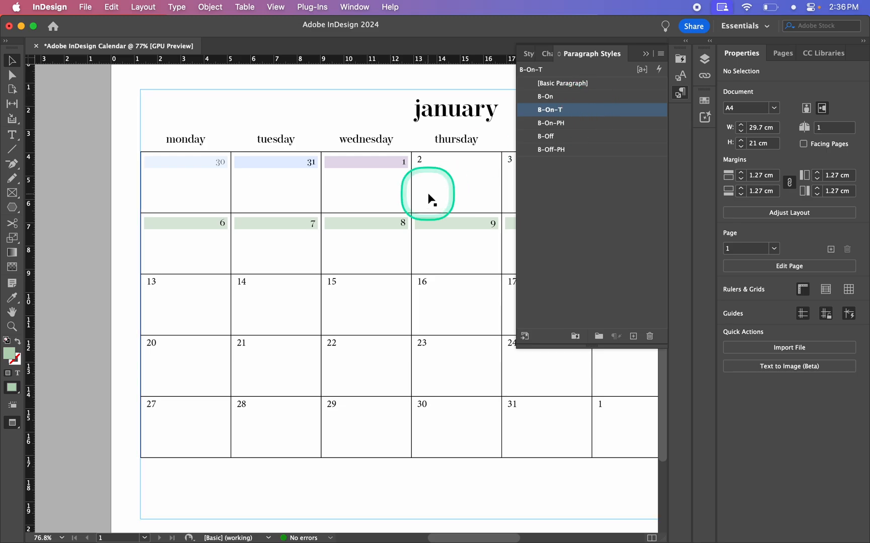
{"action": "scroll", "coordinate": [429, 198], "scroll_direction": "up", "scroll_amount": 8}
{"action": "scroll", "coordinate": [428, 197], "scroll_direction": "left", "scroll_amount": 5}
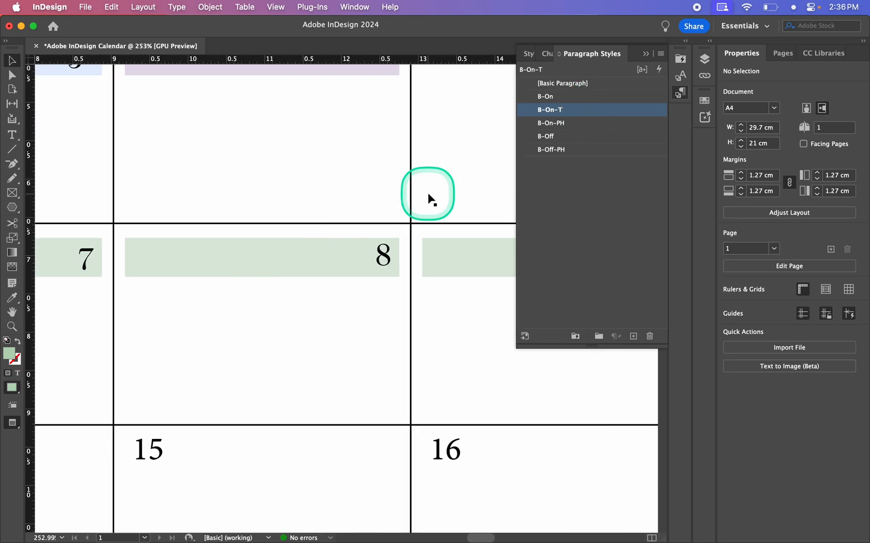
{"action": "scroll", "coordinate": [324, 254], "scroll_direction": "up", "scroll_amount": 4}
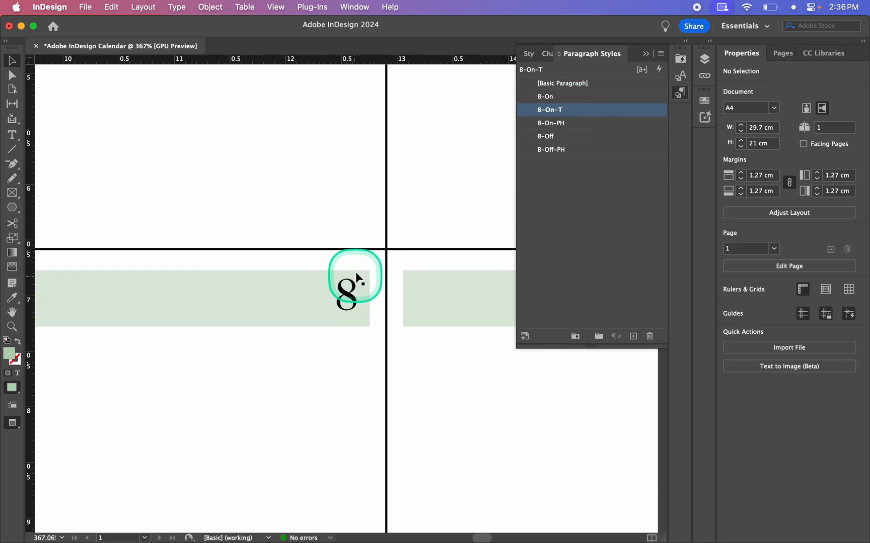
{"action": "scroll", "coordinate": [353, 301], "scroll_direction": "down", "scroll_amount": 2}
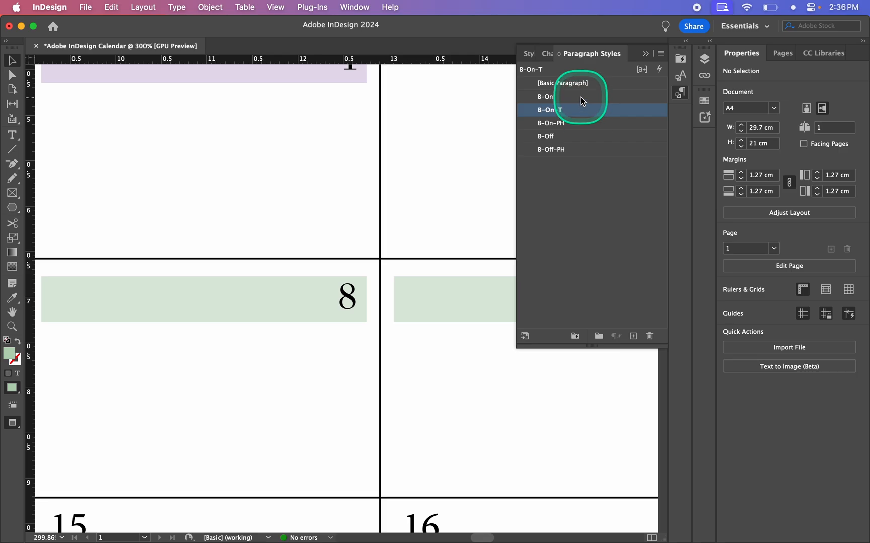
{"action": "double_click", "coordinate": [594, 97]}
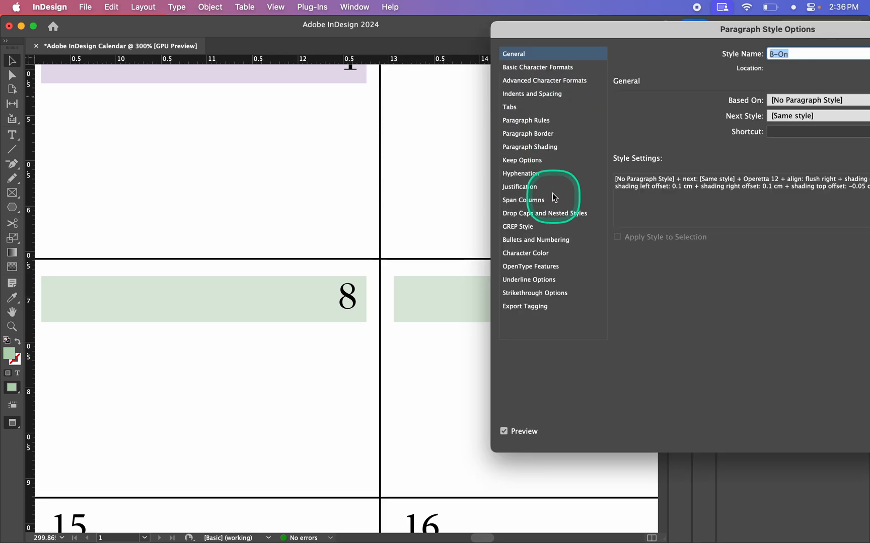
{"action": "left_click", "coordinate": [545, 149]}
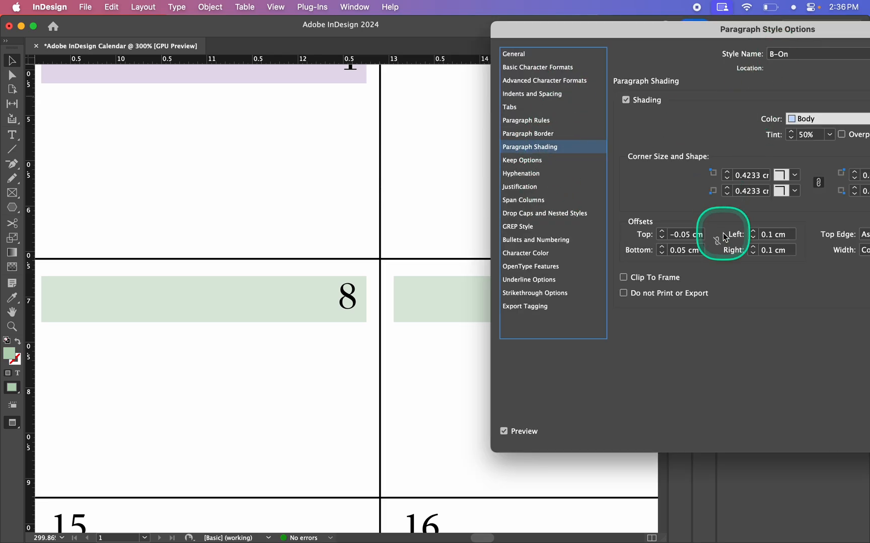
{"action": "left_click", "coordinate": [661, 238]}
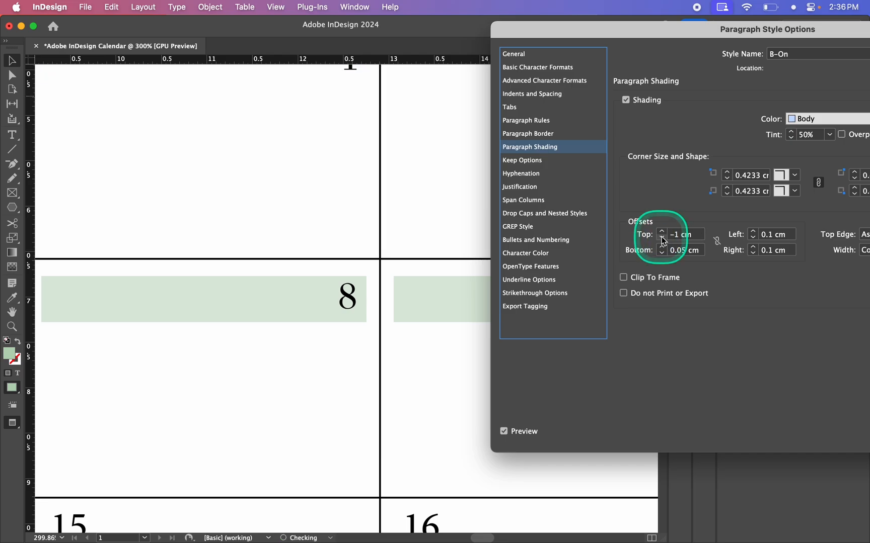
{"action": "left_click", "coordinate": [687, 236]}
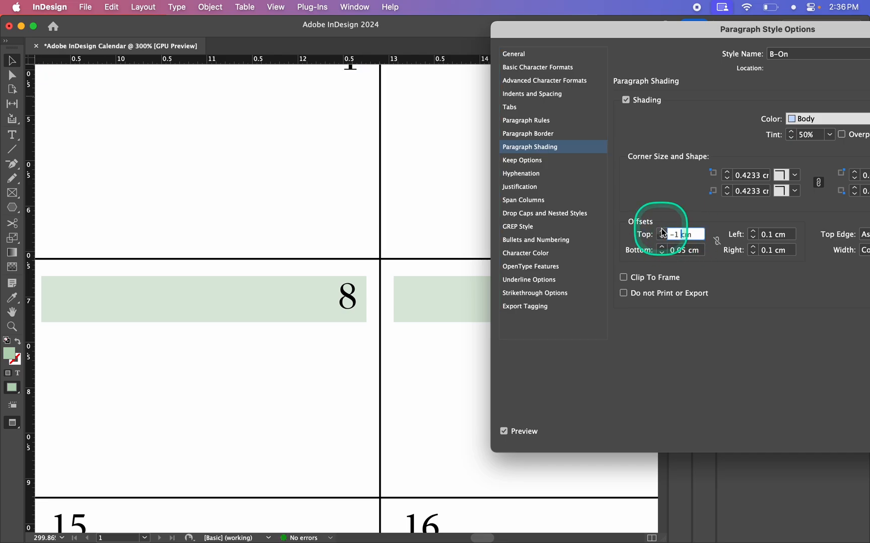
{"action": "left_click", "coordinate": [662, 232]}
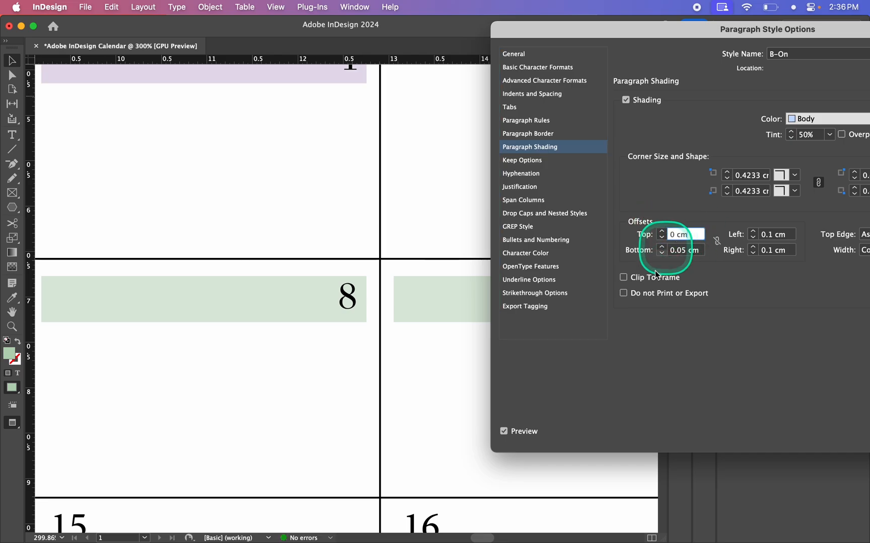
{"action": "left_click", "coordinate": [684, 251]}
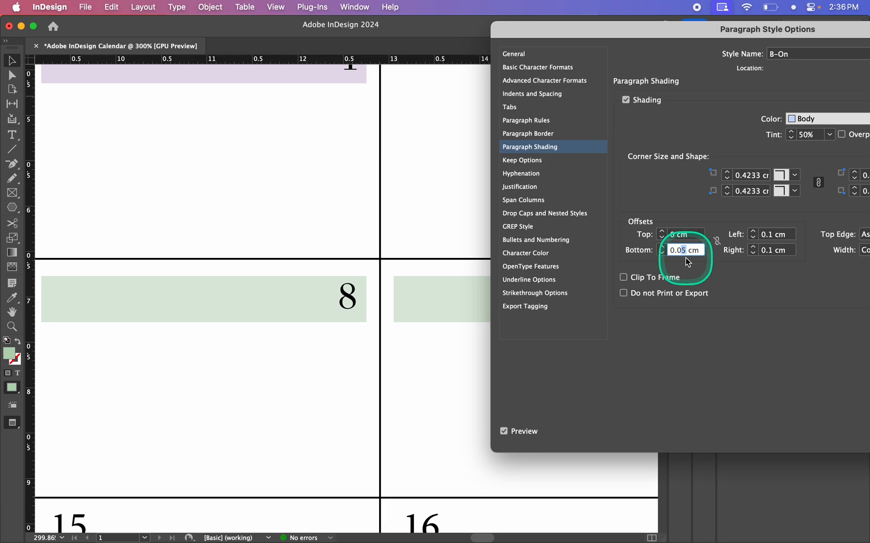
{"action": "key", "text": "BackSpace"}
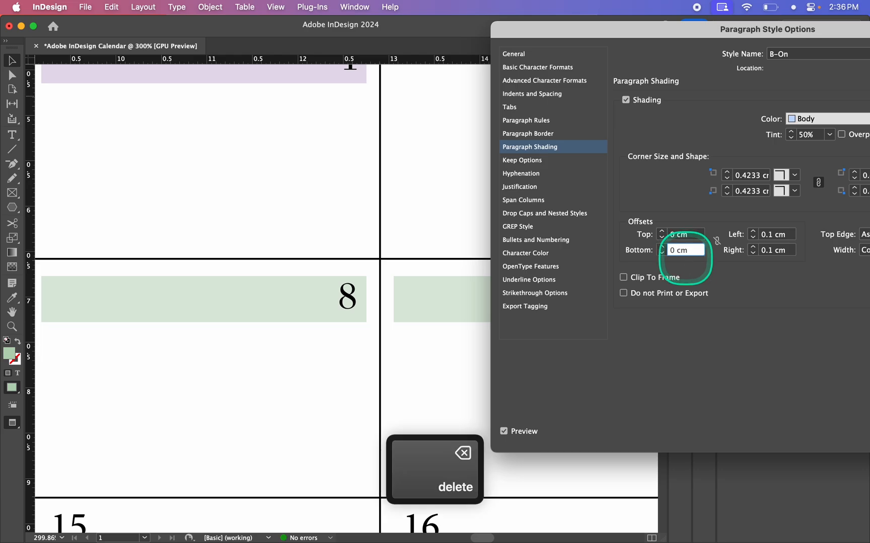
{"action": "key", "text": "Escape"}
Base the B-On-T paragraph style on the B-On style and save it.
{"action": "left_click", "coordinate": [575, 115]}
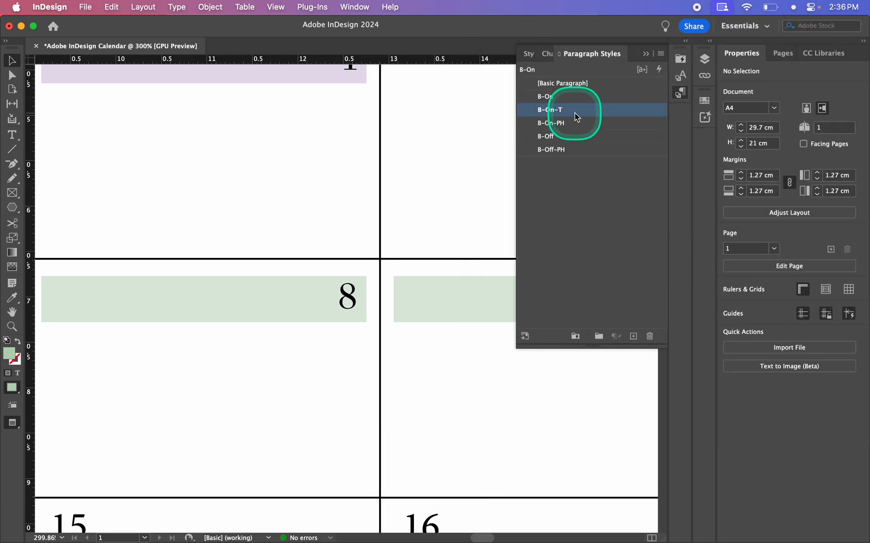
{"action": "double_click", "coordinate": [575, 117]}
{"action": "left_click", "coordinate": [775, 101]}
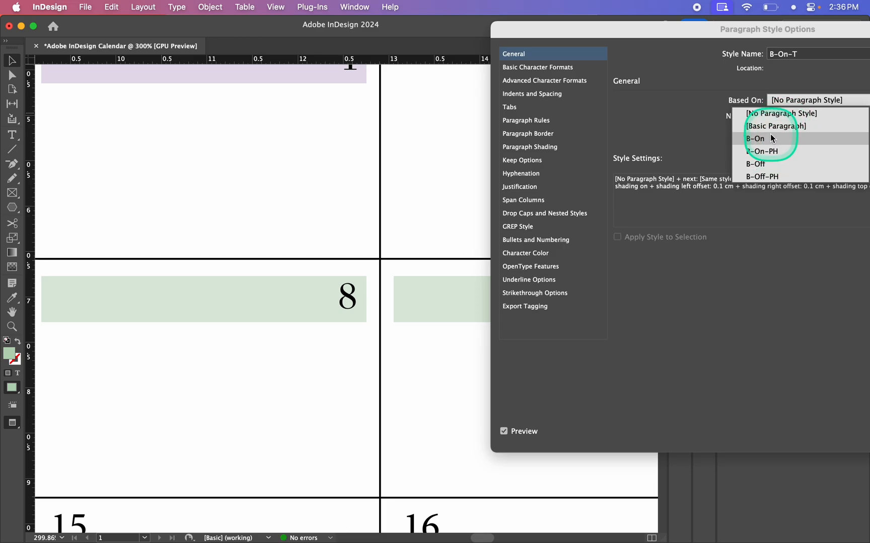
{"action": "left_click", "coordinate": [772, 138]}
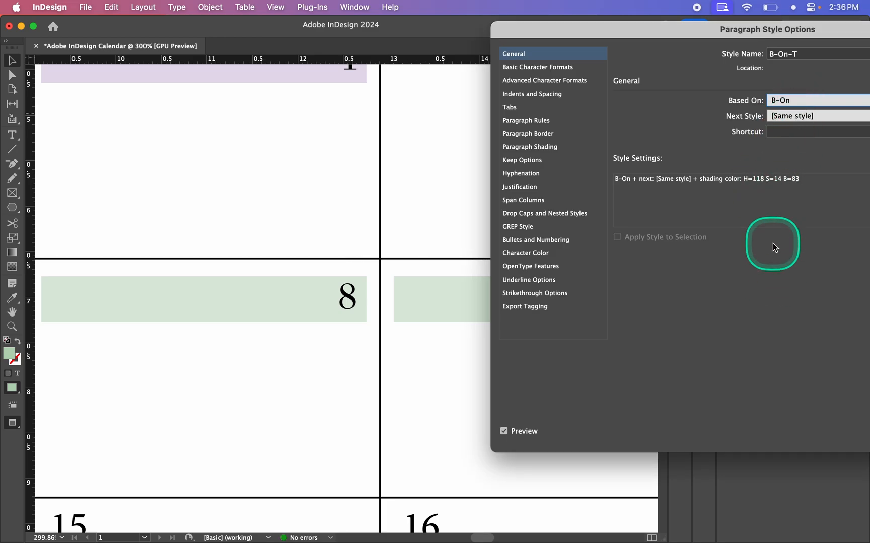
{"action": "key", "text": "Return"}
Check the parent style of B-On-PH, and base the B-Off-PH paragraph style on B-Off.
{"action": "double_click", "coordinate": [565, 124]}
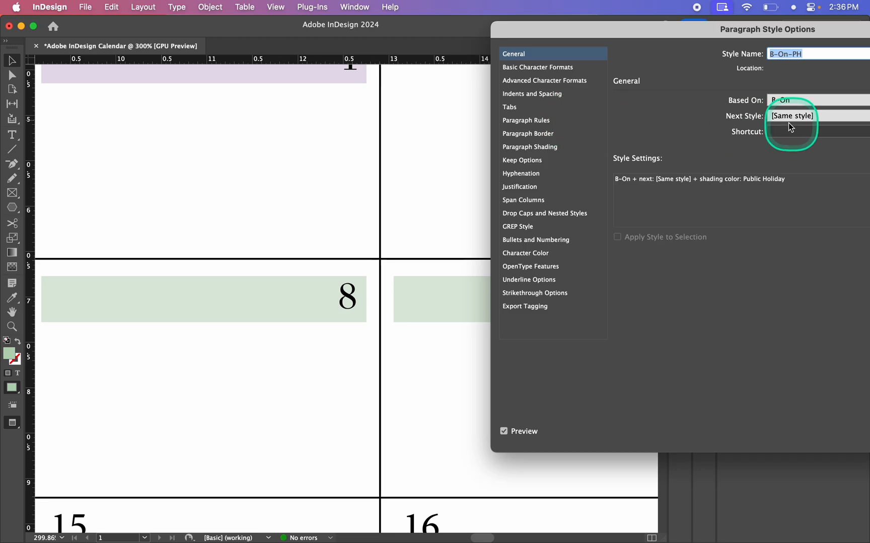
{"action": "key", "text": "Return"}
{"action": "double_click", "coordinate": [568, 150]}
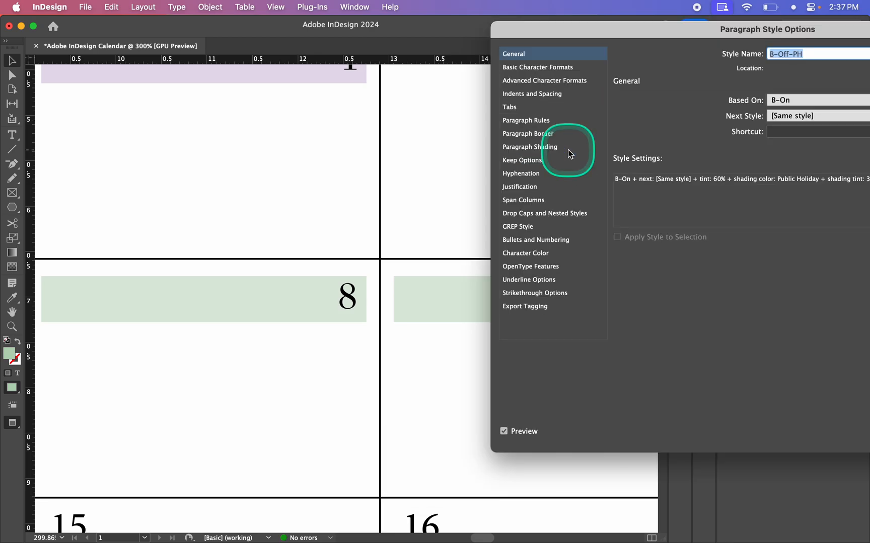
{"action": "key", "text": "Return"}
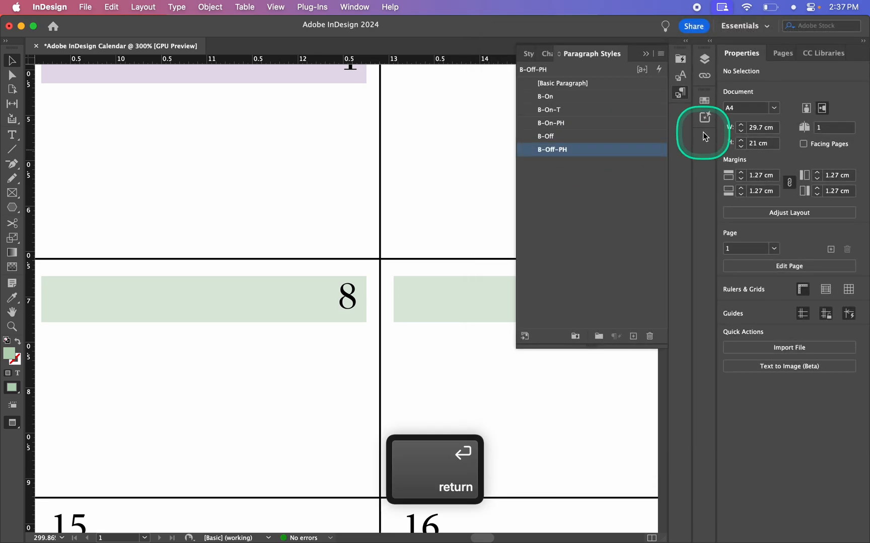
{"action": "left_click", "coordinate": [577, 149]}
{"action": "double_click", "coordinate": [611, 151]}
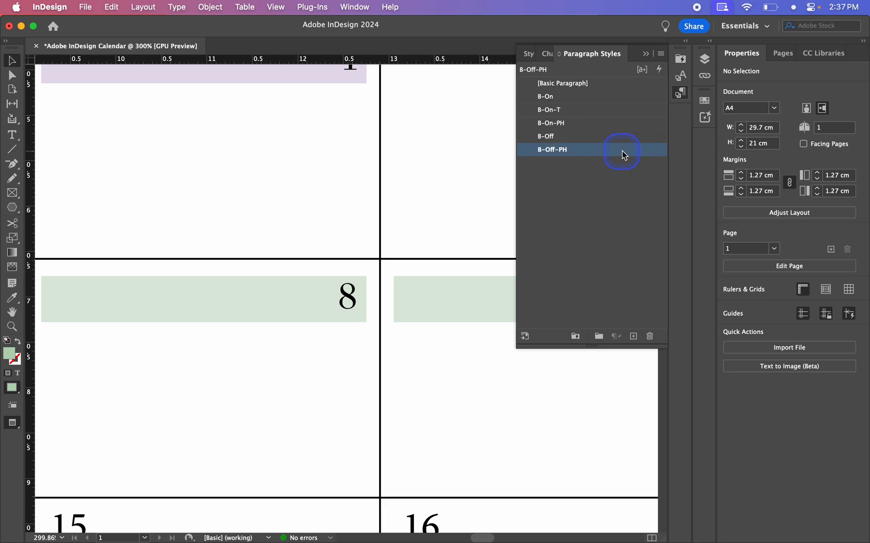
{"action": "left_click", "coordinate": [829, 98]}
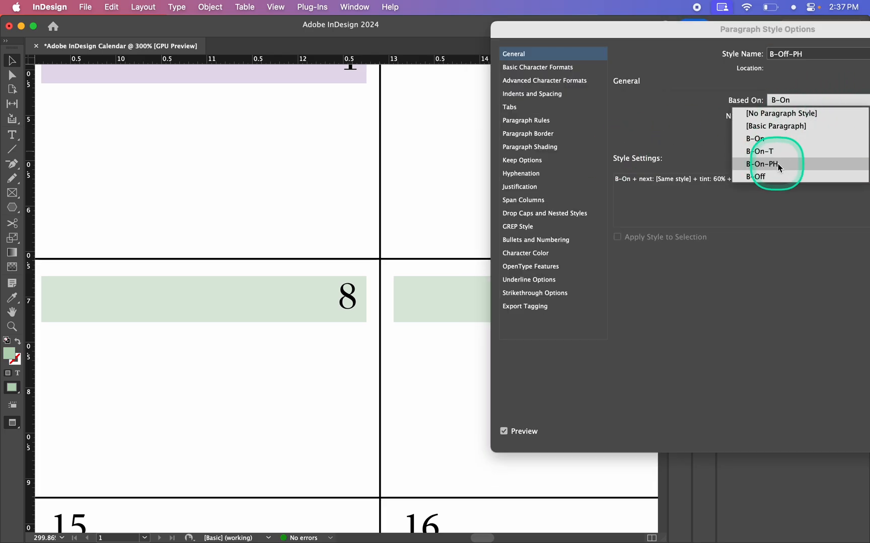
{"action": "left_click", "coordinate": [772, 175]}
{"action": "key", "text": "Return"}
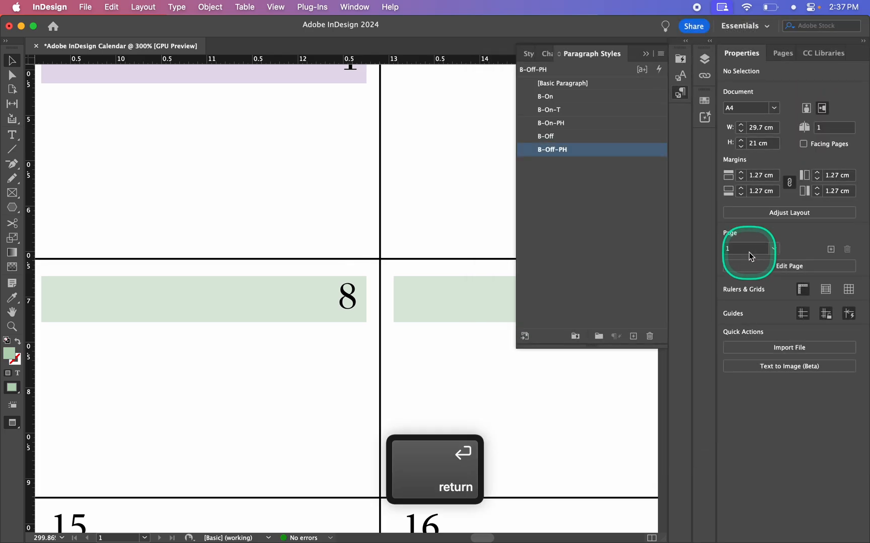
{"action": "left_click", "coordinate": [581, 180]}
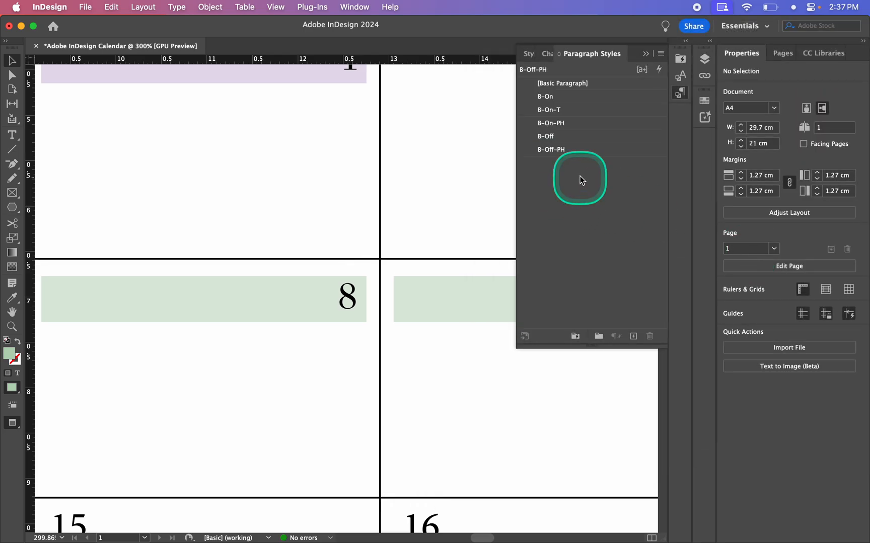
Set the top paragraph shading offset of the B-On style to 0 cm and check the preview on the shaded dates.
{"action": "double_click", "coordinate": [573, 97]}
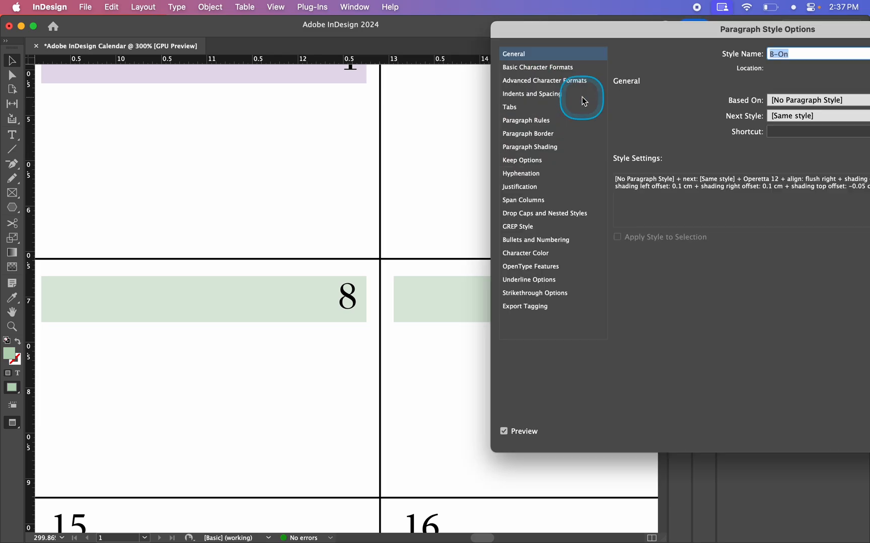
{"action": "left_click", "coordinate": [530, 146]}
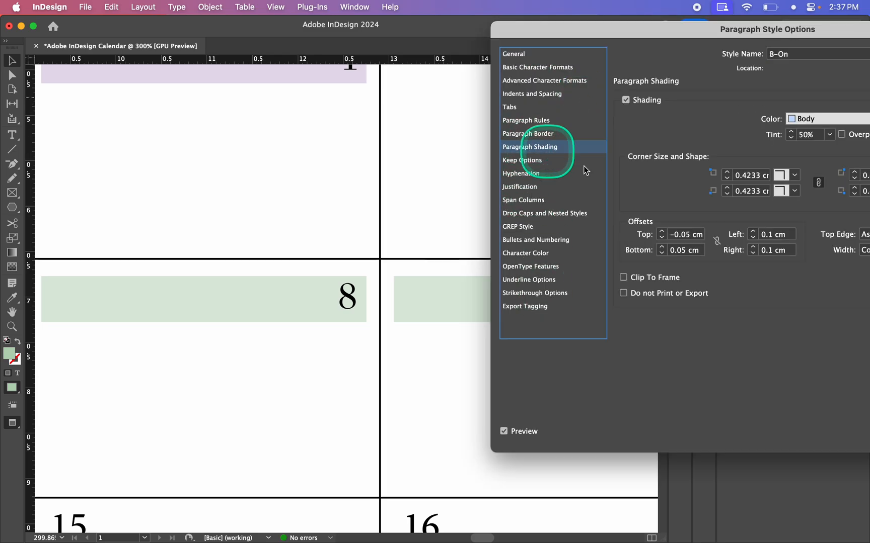
{"action": "left_click", "coordinate": [662, 233]}
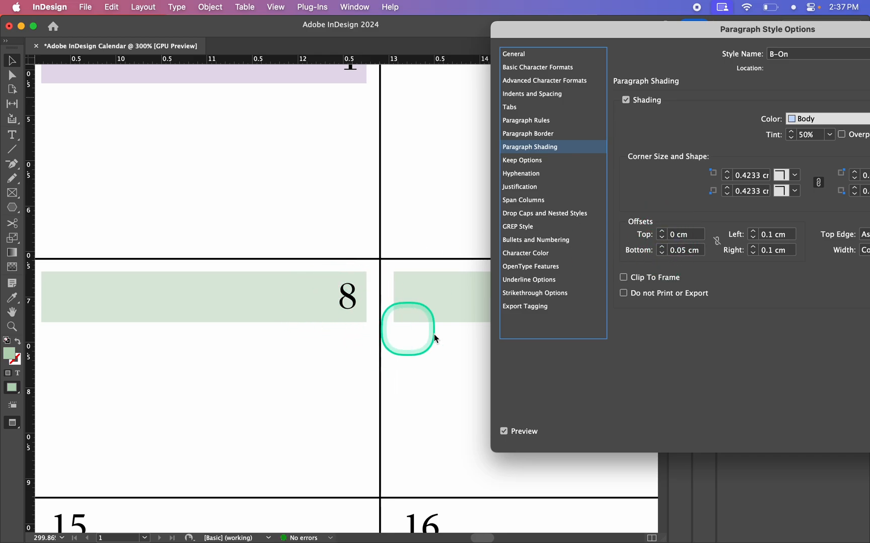
{"action": "scroll", "coordinate": [412, 333], "scroll_direction": "down", "scroll_amount": 3}
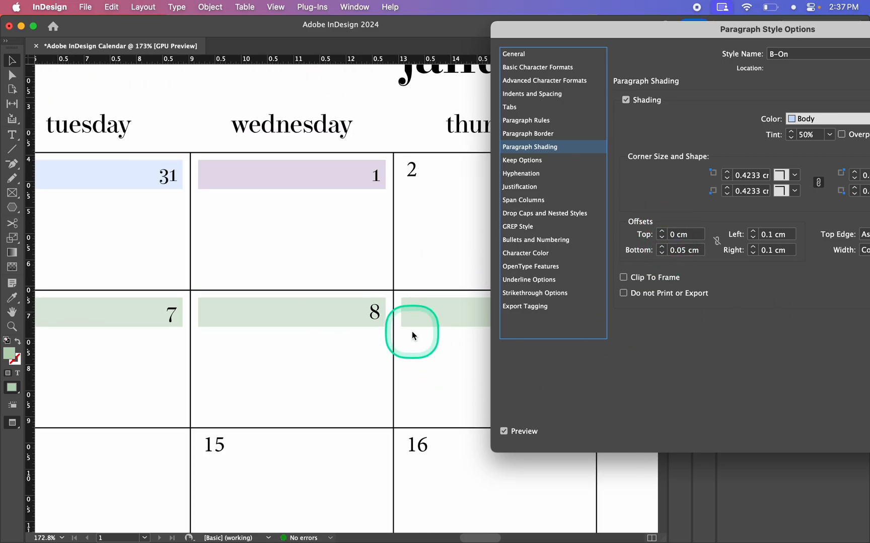
{"action": "scroll", "coordinate": [144, 197], "scroll_direction": "up", "scroll_amount": 4}
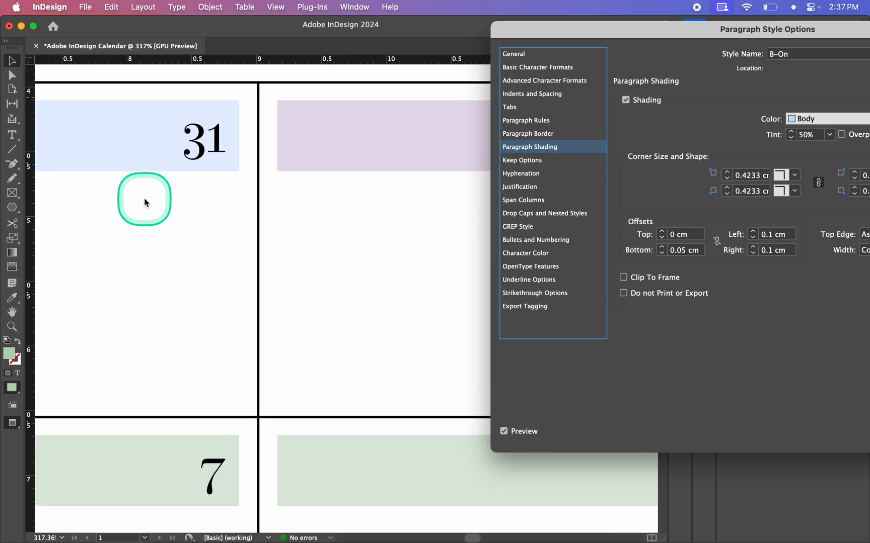
{"action": "scroll", "coordinate": [198, 194], "scroll_direction": "down", "scroll_amount": 2}
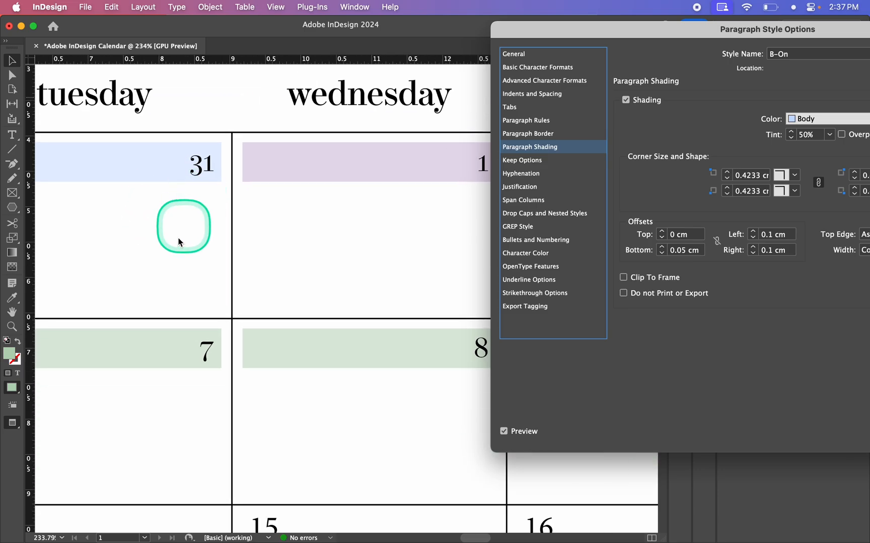
{"action": "scroll", "coordinate": [172, 251], "scroll_direction": "down", "scroll_amount": 3}
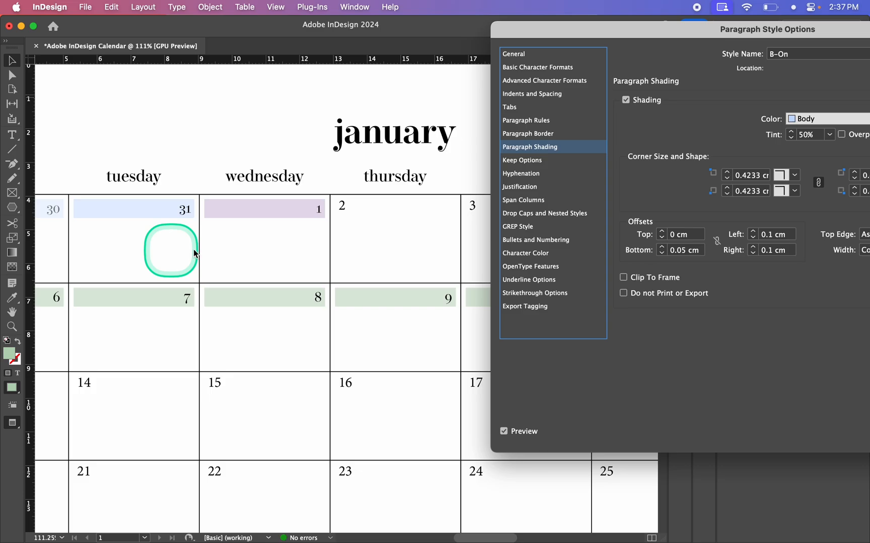
Set the bottom paragraph shading offset of the B-On style to 0.1 cm, check it on the shaded dates and save the style.
{"action": "scroll", "coordinate": [450, 315], "scroll_direction": "up", "scroll_amount": 5}
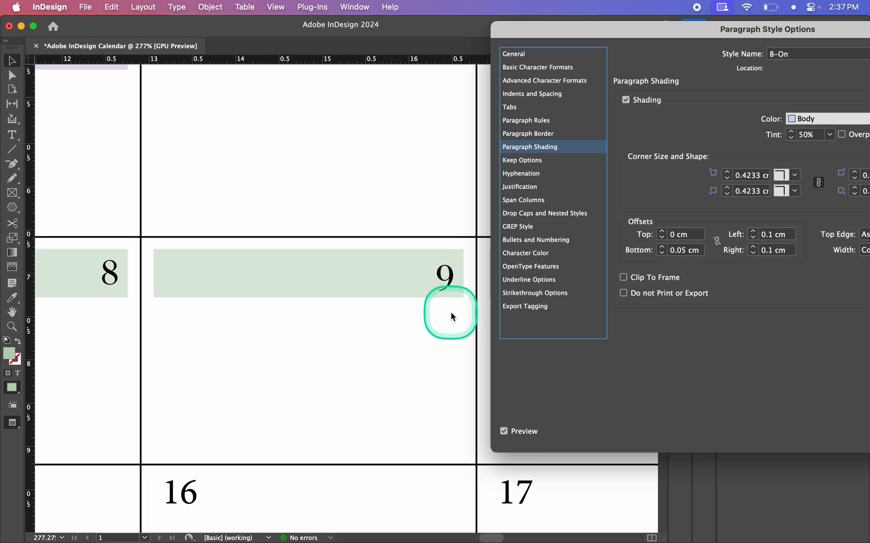
{"action": "double_click", "coordinate": [683, 249]}
{"action": "key", "text": "BackSpace"}
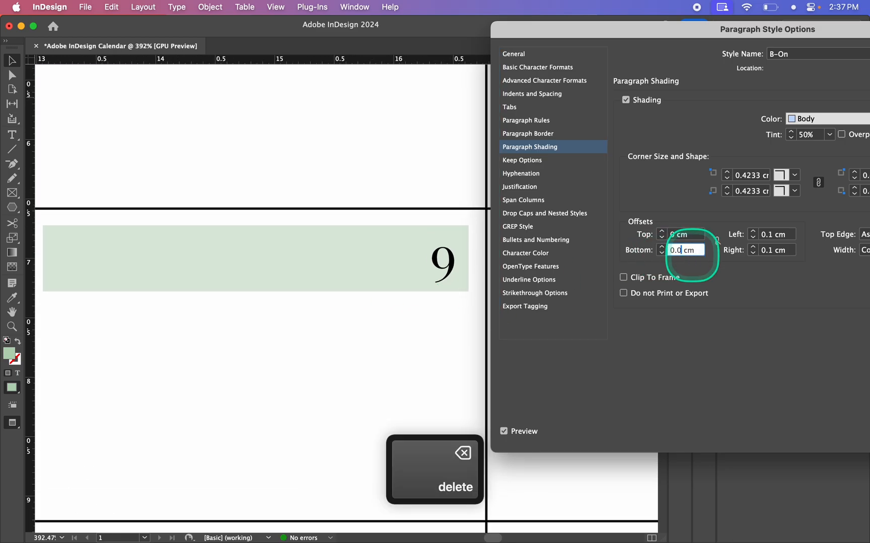
{"action": "type", "text": "0.1"}
{"action": "left_click", "coordinate": [689, 236]}
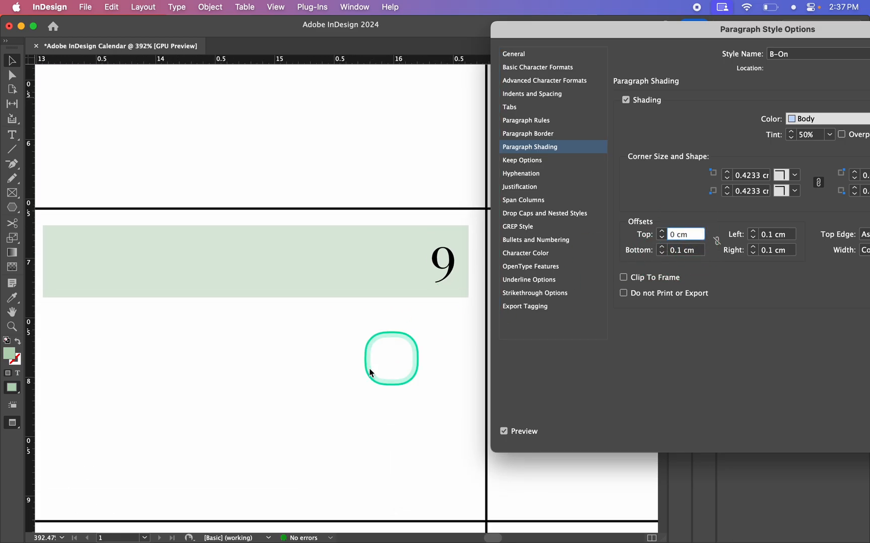
{"action": "scroll", "coordinate": [346, 381], "scroll_direction": "down", "scroll_amount": 5}
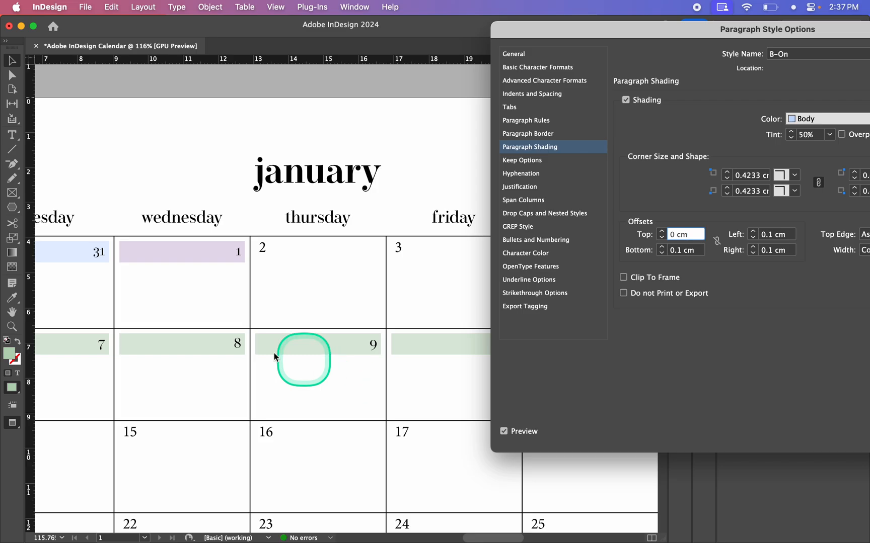
{"action": "scroll", "coordinate": [189, 344], "scroll_direction": "up", "scroll_amount": 3}
{"action": "scroll", "coordinate": [190, 392], "scroll_direction": "down", "scroll_amount": 4}
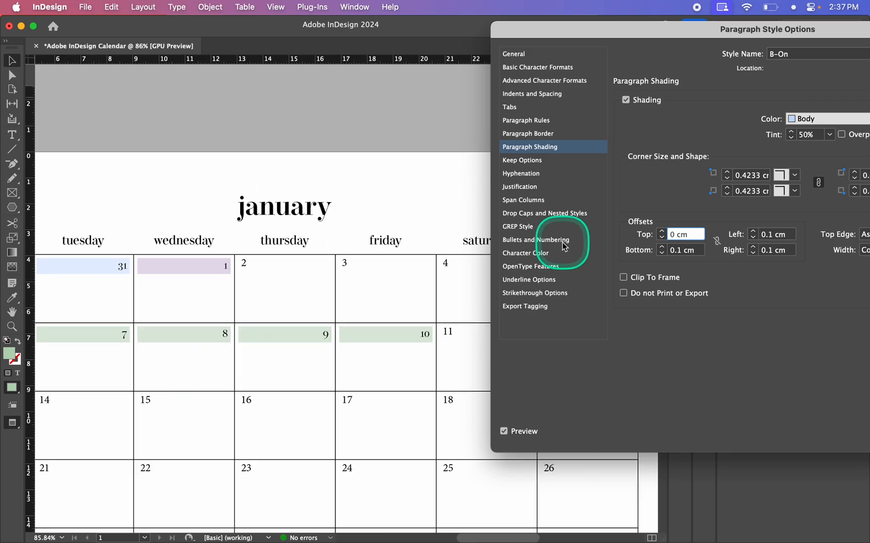
{"action": "key", "text": "Return"}
{"action": "scroll", "coordinate": [363, 383], "scroll_direction": "down", "scroll_amount": 4}
{"action": "scroll", "coordinate": [305, 342], "scroll_direction": "up", "scroll_amount": 3}
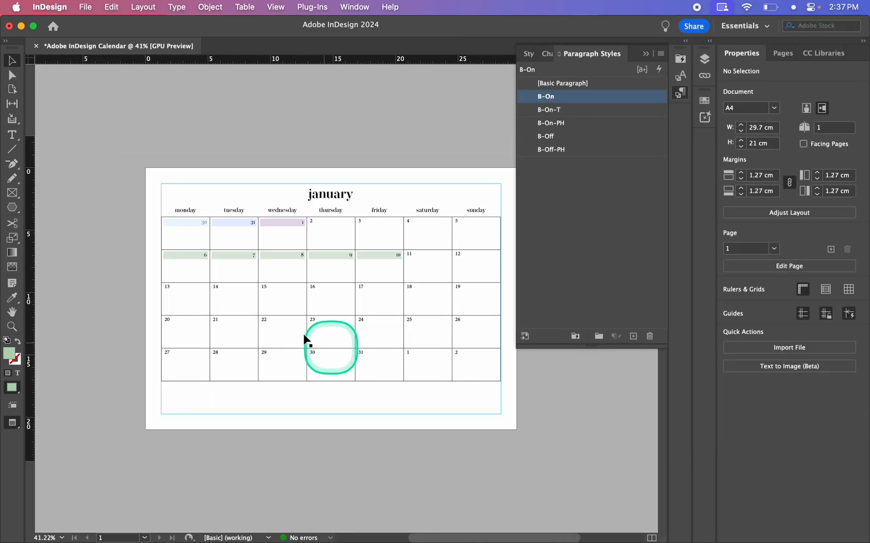
{"action": "scroll", "coordinate": [254, 322], "scroll_direction": "left", "scroll_amount": 1}
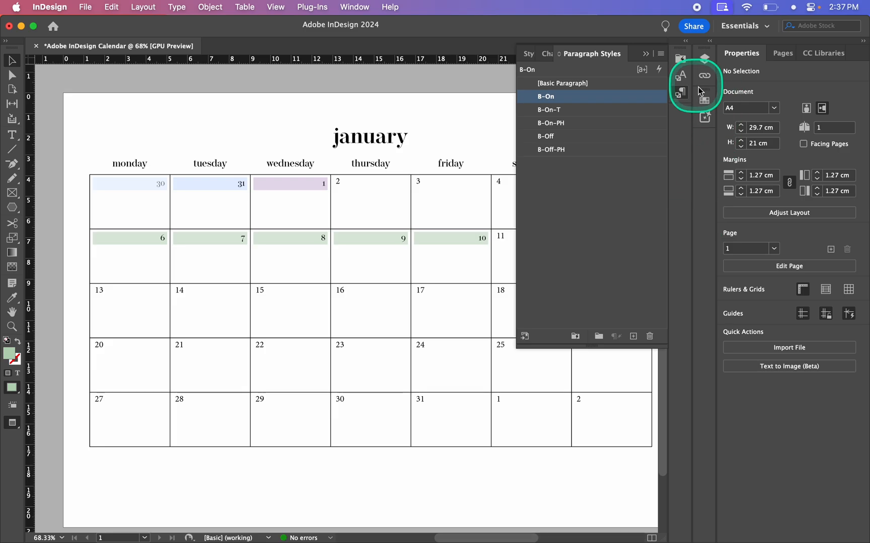
Recolour the green HSB swatch to hue 97, saturation 25% and brightness 83%, and save it.
{"action": "left_click", "coordinate": [703, 100]}
{"action": "double_click", "coordinate": [641, 295]}
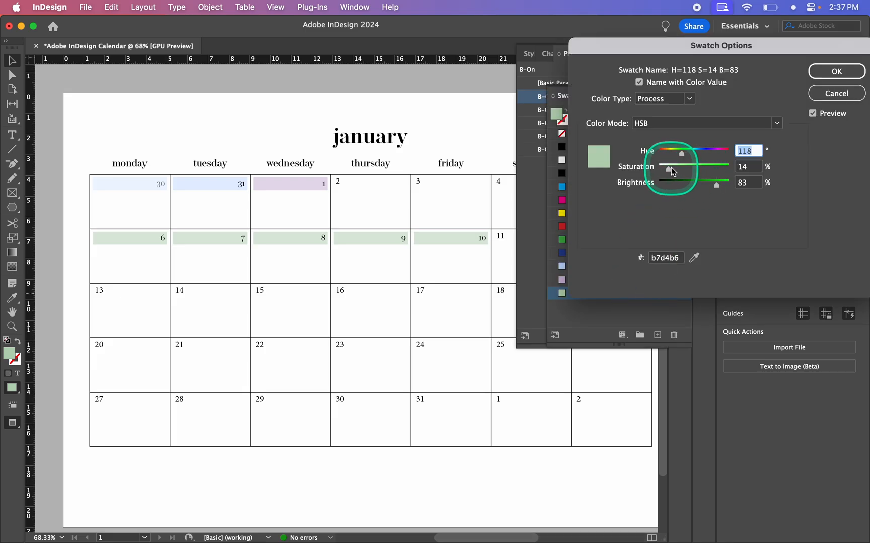
{"action": "left_click_drag", "start_coordinate": [677, 168], "coordinate": [677, 168]}
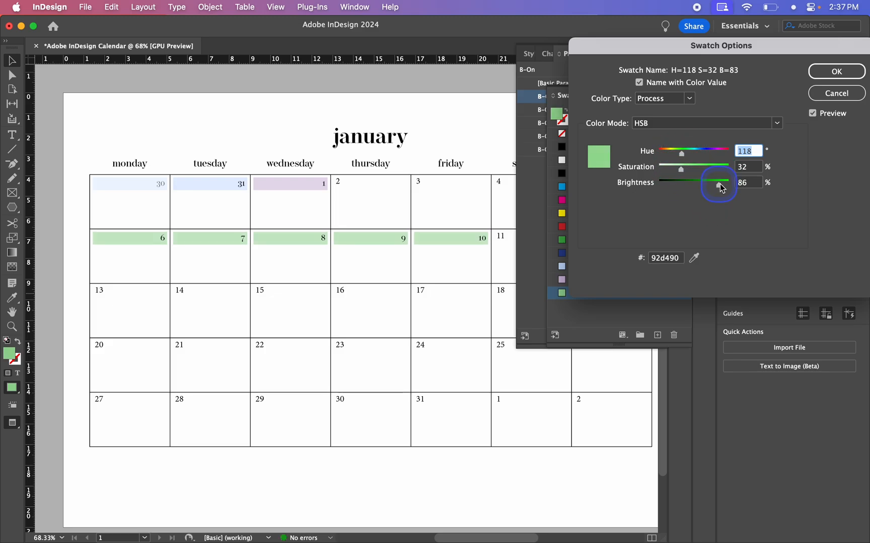
{"action": "left_click_drag", "start_coordinate": [722, 188], "coordinate": [722, 186]}
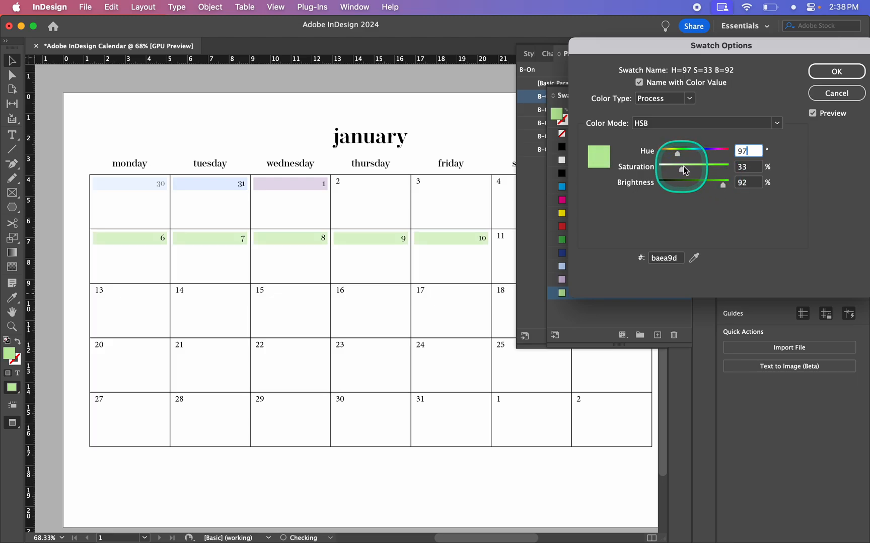
{"action": "left_click_drag", "start_coordinate": [722, 185], "coordinate": [714, 186]}
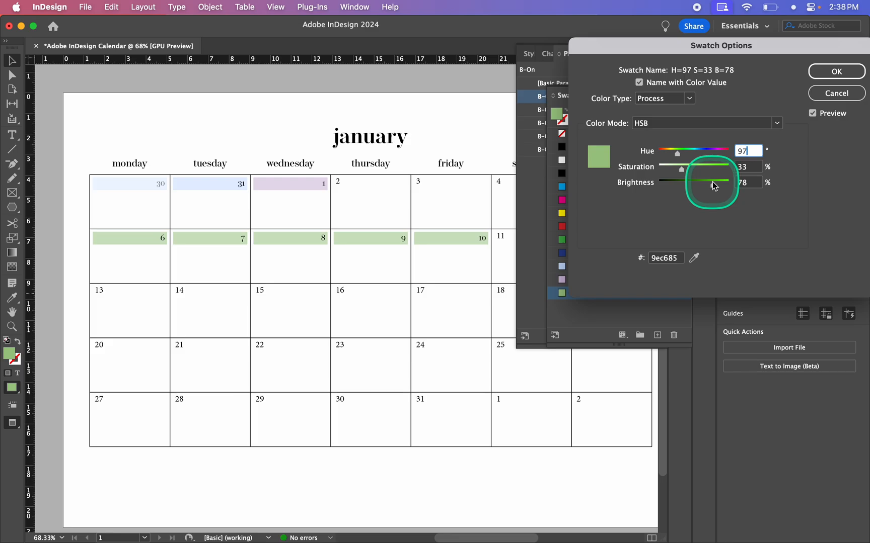
{"action": "left_click", "coordinate": [718, 185]}
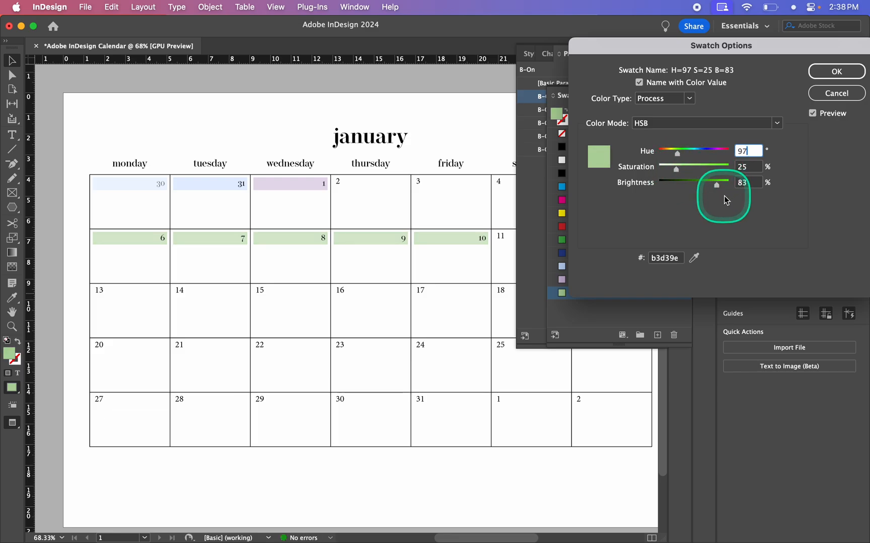
{"action": "key", "text": "Return"}
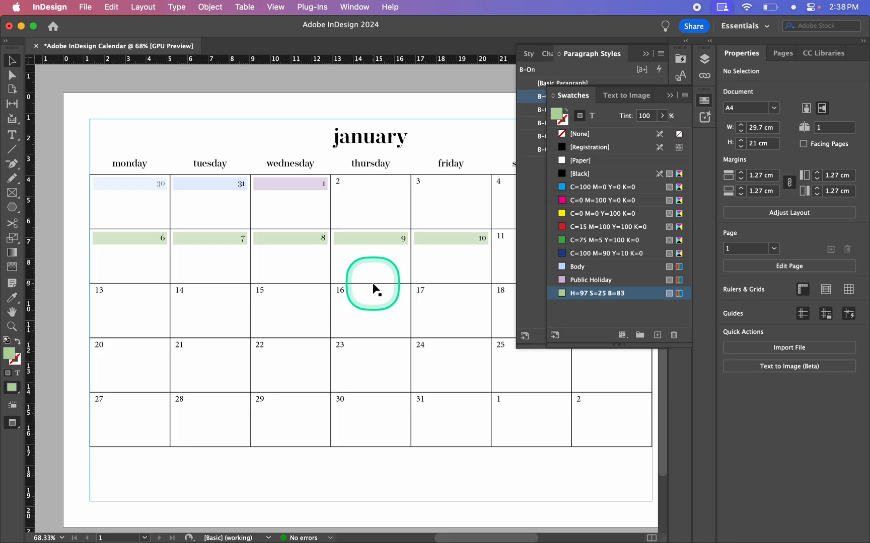
{"action": "left_click", "coordinate": [670, 95]}
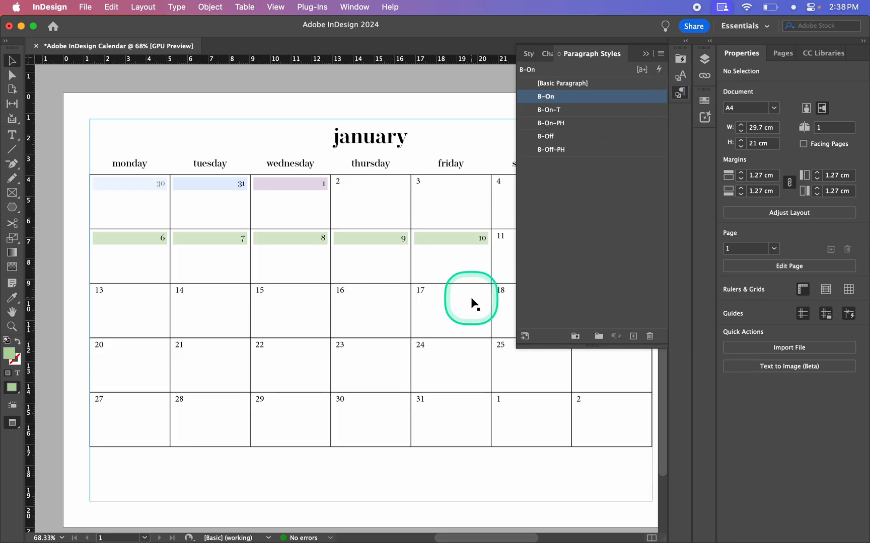
{"action": "left_click", "coordinate": [644, 55]}
Apply the B-On-T paragraph style to the Monday-to-Friday dates in the 13, 20 and 27 January weeks.
{"action": "key", "text": "t"}
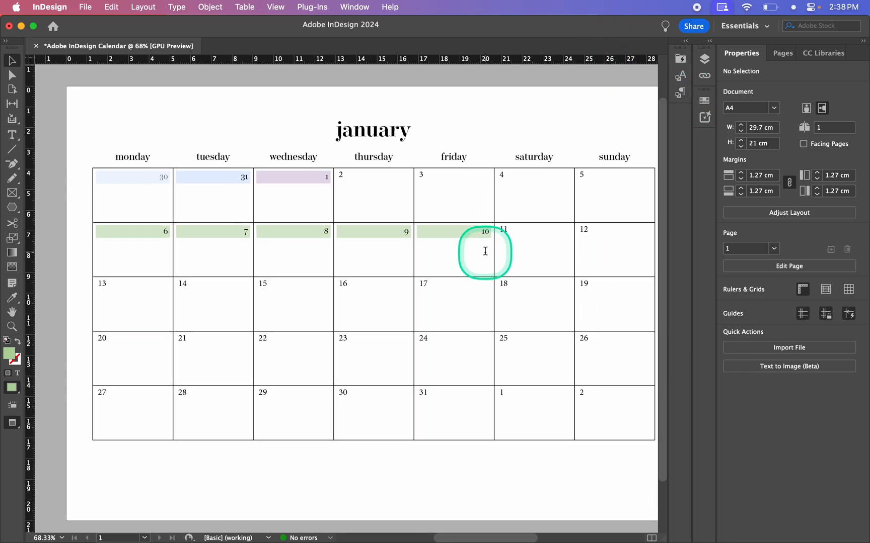
{"action": "left_click_drag", "start_coordinate": [137, 307], "coordinate": [449, 398]}
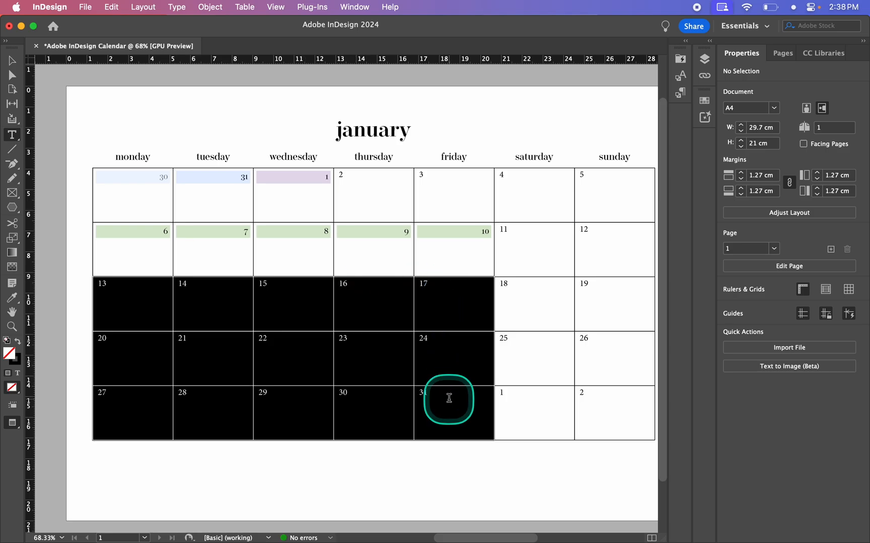
{"action": "left_click", "coordinate": [680, 90]}
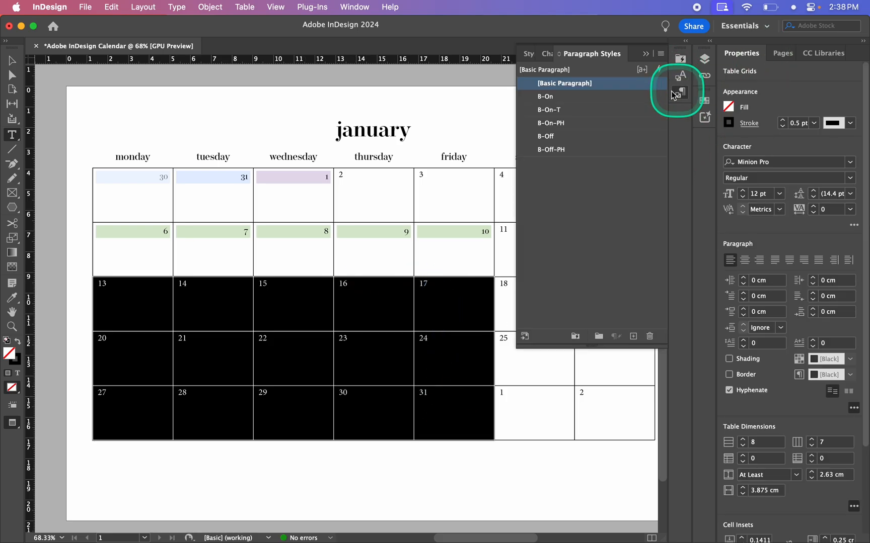
{"action": "left_click", "coordinate": [583, 110]}
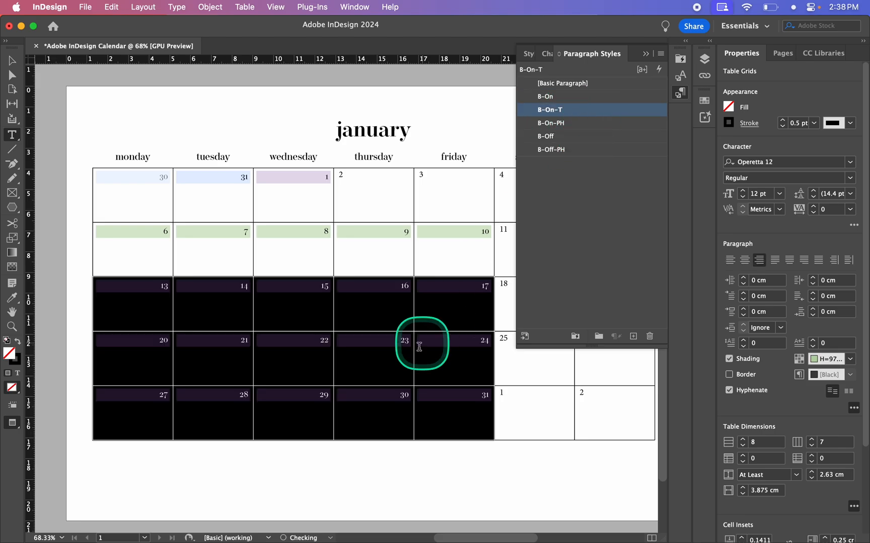
{"action": "left_click", "coordinate": [394, 304]}
{"action": "scroll", "coordinate": [395, 304], "scroll_direction": "right", "scroll_amount": 3}
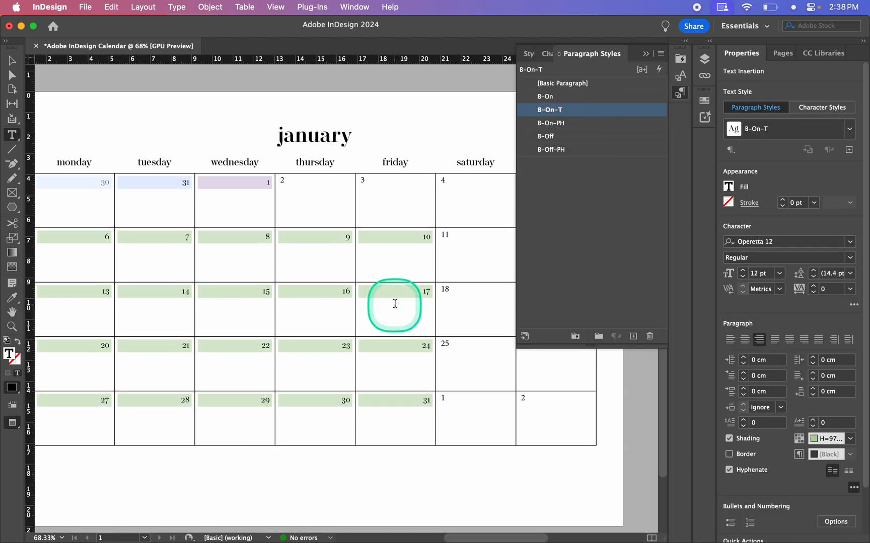
Apply the B-On paragraph style to the dates 2 to 5 in the first calendar week.
{"action": "scroll", "coordinate": [394, 302], "scroll_direction": "right", "scroll_amount": 2}
{"action": "scroll", "coordinate": [352, 267], "scroll_direction": "up", "scroll_amount": 2}
{"action": "left_click_drag", "start_coordinate": [282, 224], "coordinate": [343, 230]}
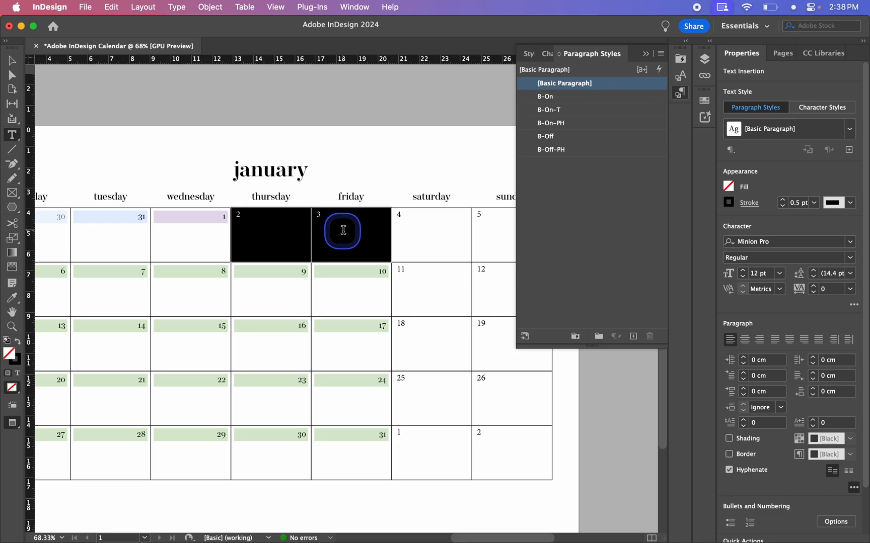
{"action": "left_click", "coordinate": [363, 225]}
{"action": "left_click_drag", "start_coordinate": [269, 237], "coordinate": [501, 217]}
{"action": "left_click", "coordinate": [579, 97]}
{"action": "scroll", "coordinate": [415, 305], "scroll_direction": "right", "scroll_amount": 2}
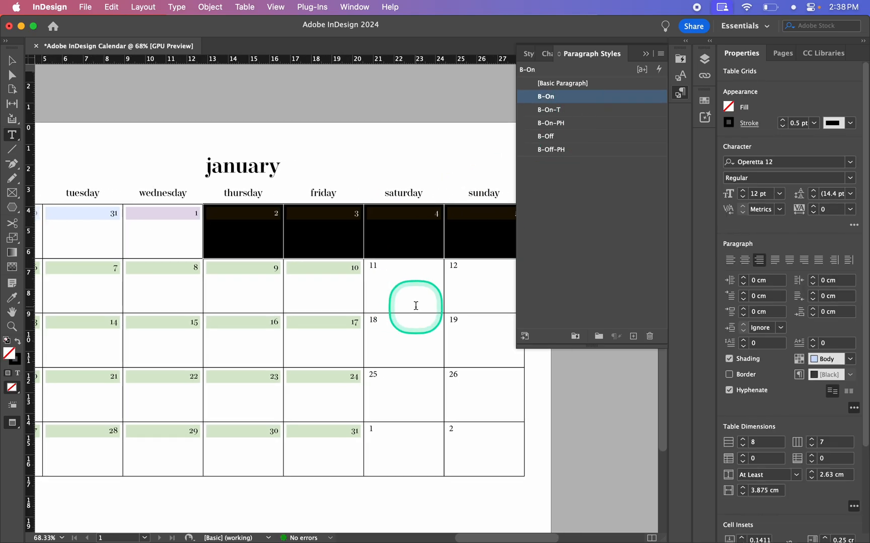
Apply the B-On paragraph style to the weekend dates 11, 12, 18, 19, 25 and 26.
{"action": "scroll", "coordinate": [415, 305], "scroll_direction": "right", "scroll_amount": 2}
{"action": "scroll", "coordinate": [367, 266], "scroll_direction": "down", "scroll_amount": 2}
{"action": "left_click_drag", "start_coordinate": [431, 329], "coordinate": [439, 358]}
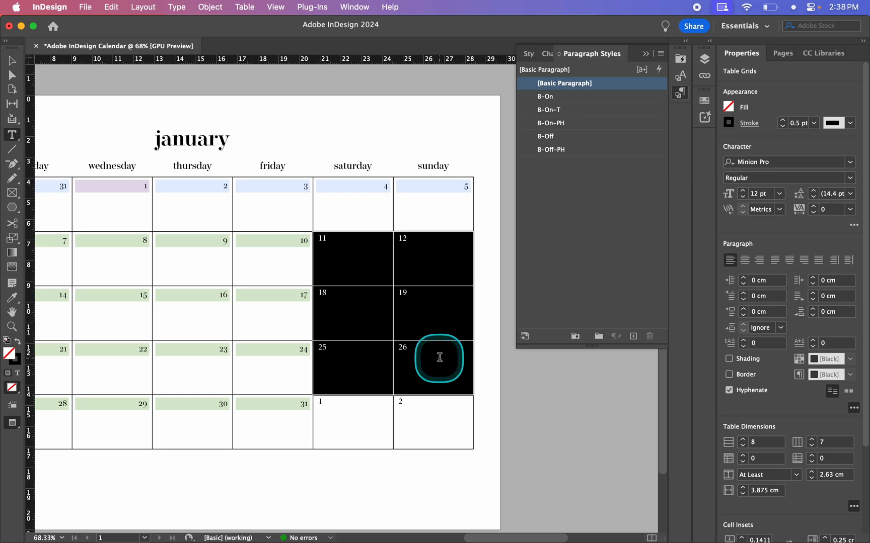
{"action": "left_click", "coordinate": [588, 99]}
Apply the B-Off paragraph style to the following month's dates 1 and 2 in the last calendar row.
{"action": "left_click", "coordinate": [345, 409]}
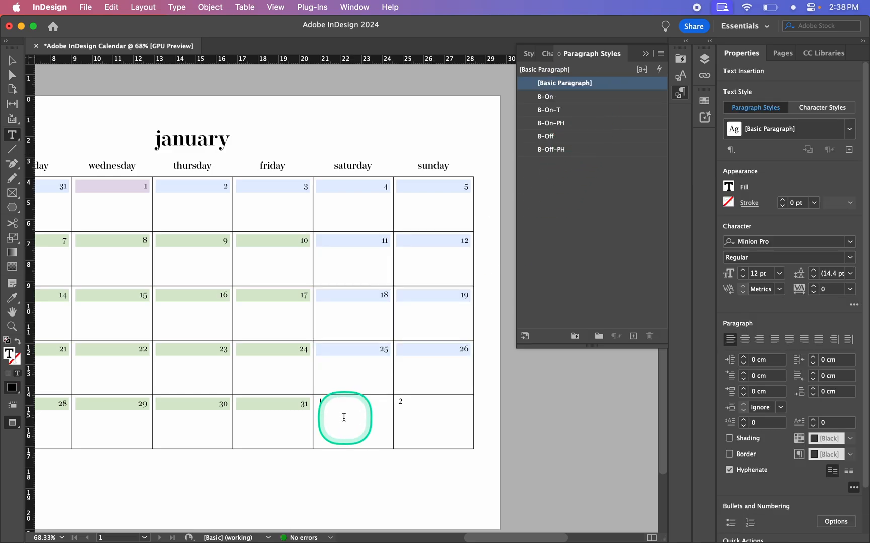
{"action": "left_click_drag", "start_coordinate": [344, 415], "coordinate": [444, 419]}
{"action": "left_click", "coordinate": [553, 148]}
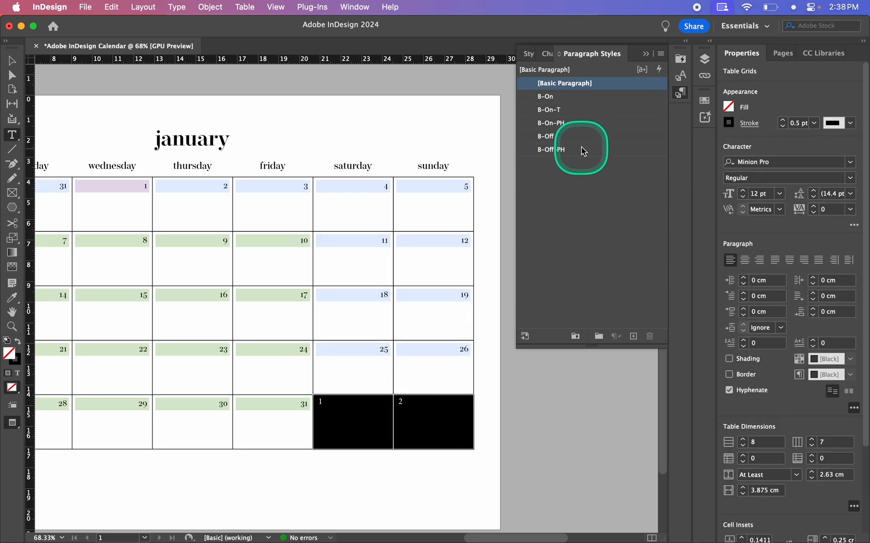
{"action": "left_click", "coordinate": [582, 138]}
{"action": "left_click", "coordinate": [370, 421]}
Deselect the table text and examine the colour shading of the dates across the whole January calendar.
{"action": "scroll", "coordinate": [367, 423], "scroll_direction": "down", "scroll_amount": 4}
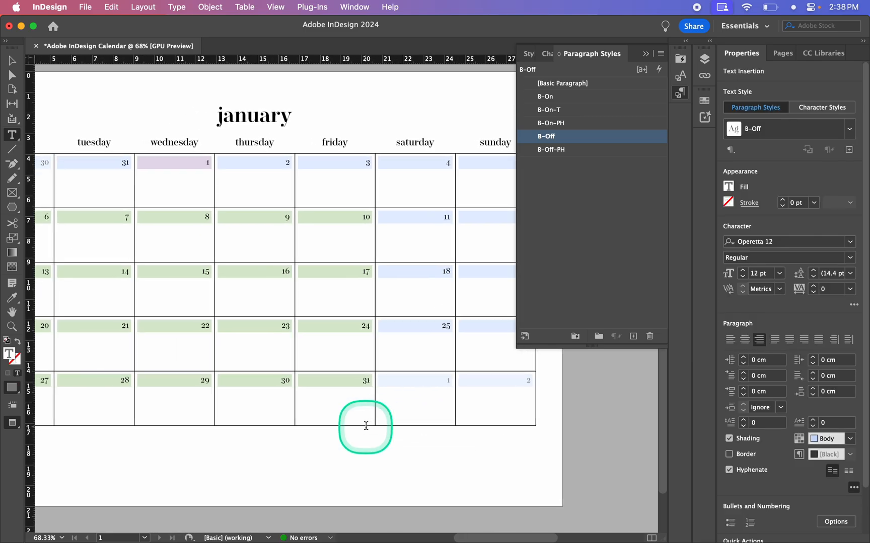
{"action": "scroll", "coordinate": [366, 426], "scroll_direction": "up", "scroll_amount": 3}
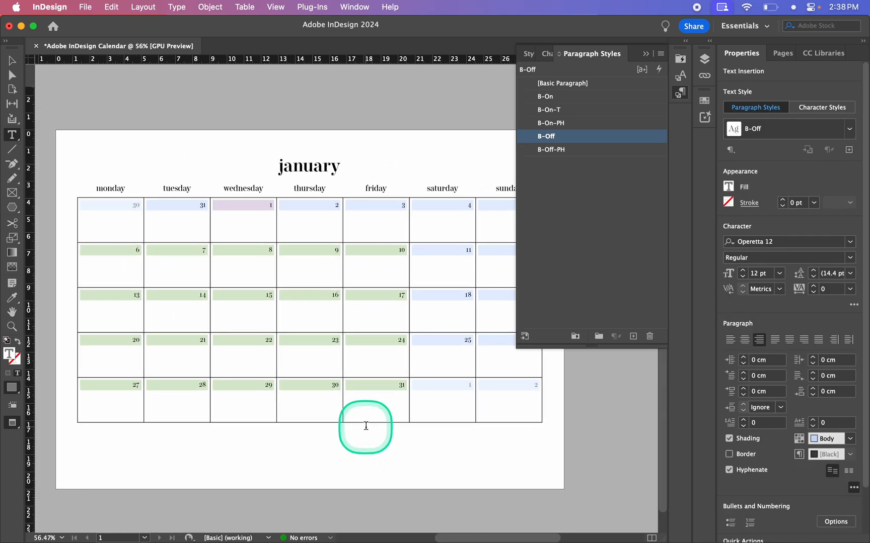
{"action": "left_click", "coordinate": [646, 54]}
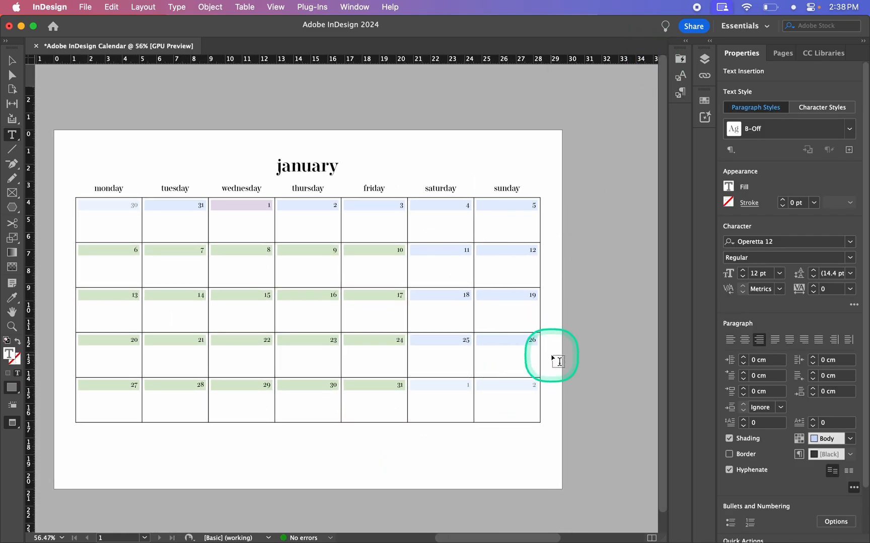
{"action": "left_click", "coordinate": [599, 345]}
{"action": "key", "text": "v"}
{"action": "scroll", "coordinate": [484, 460], "scroll_direction": "up", "scroll_amount": 4}
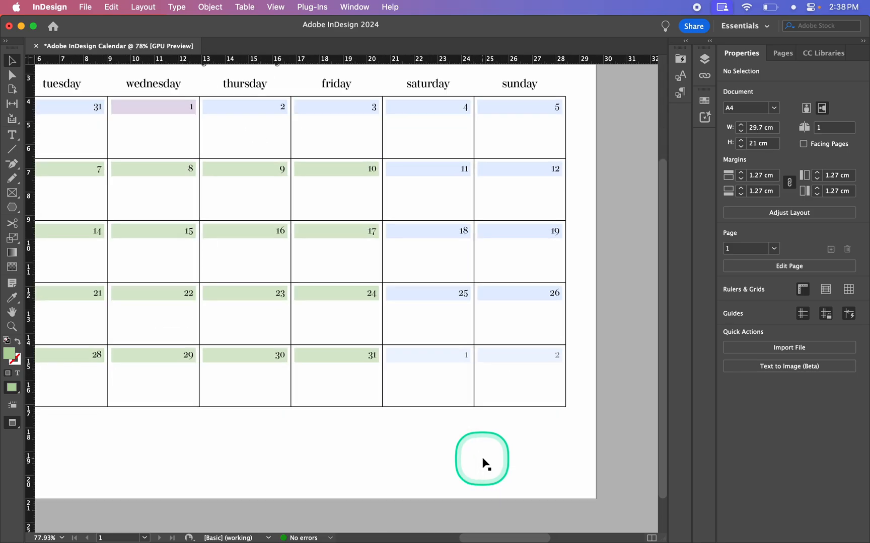
{"action": "scroll", "coordinate": [484, 462], "scroll_direction": "down", "scroll_amount": 2}
{"action": "scroll", "coordinate": [482, 463], "scroll_direction": "right", "scroll_amount": 2}
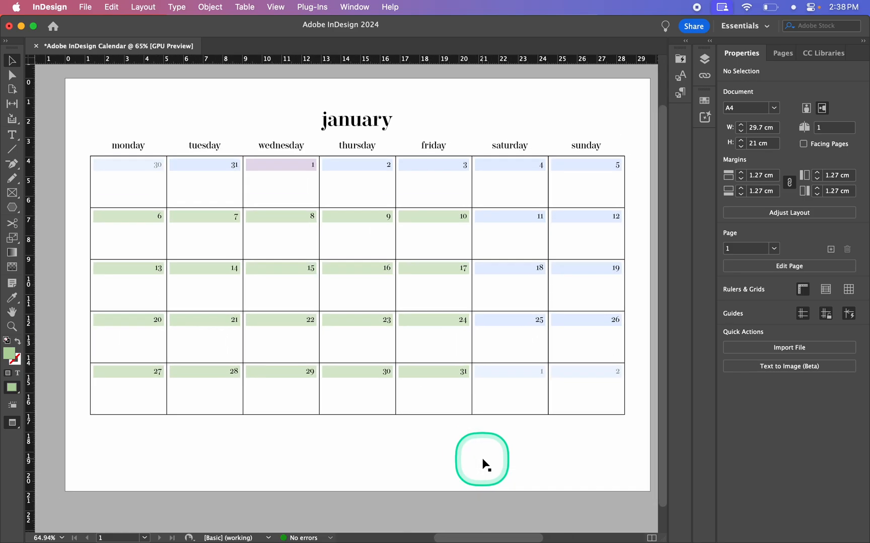
Adjust the Body swatch in HSB mode to hue 216 and saturation 22%.
{"action": "left_click", "coordinate": [704, 101]}
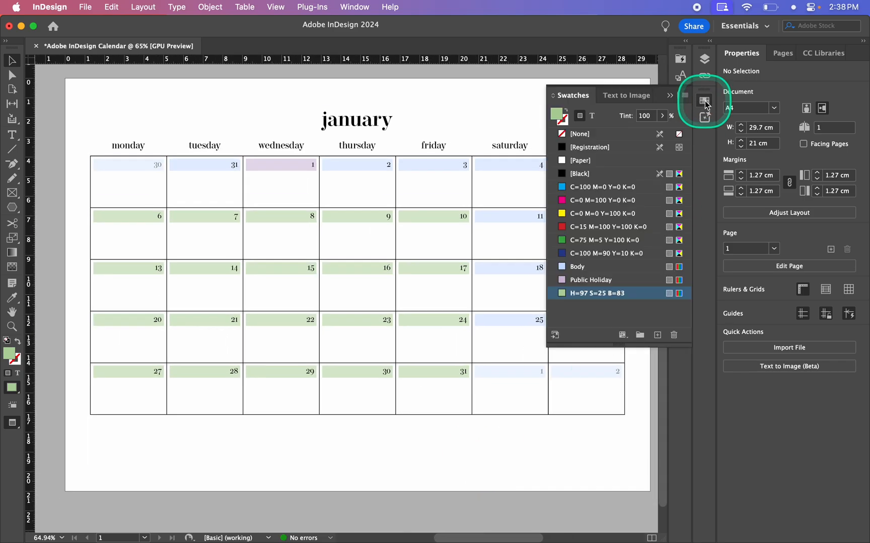
{"action": "double_click", "coordinate": [643, 267]}
{"action": "left_click_drag", "start_coordinate": [675, 170], "coordinate": [674, 169]}
{"action": "left_click", "coordinate": [702, 155]}
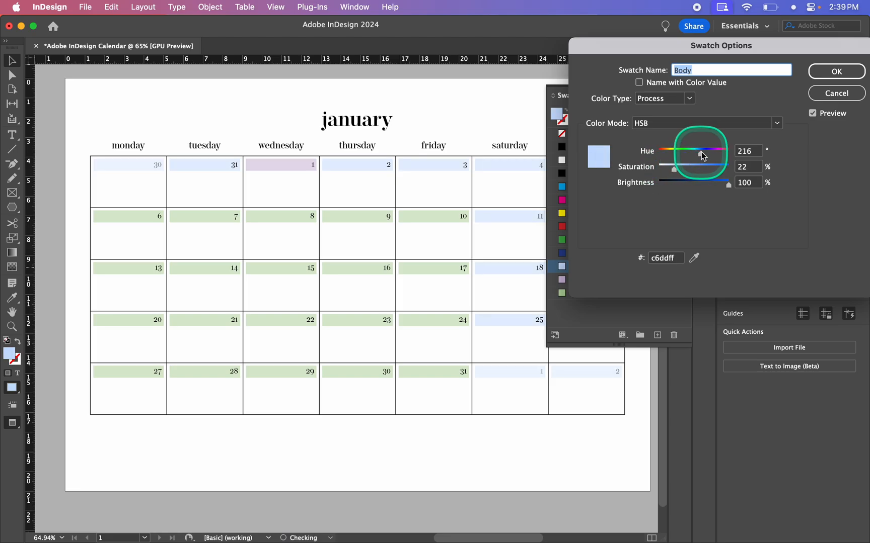
Convert the Body swatch to CMYK mode with Cyan 8%, Magenta 1%, Yellow 0% and Black 11%.
{"action": "left_click", "coordinate": [752, 125]}
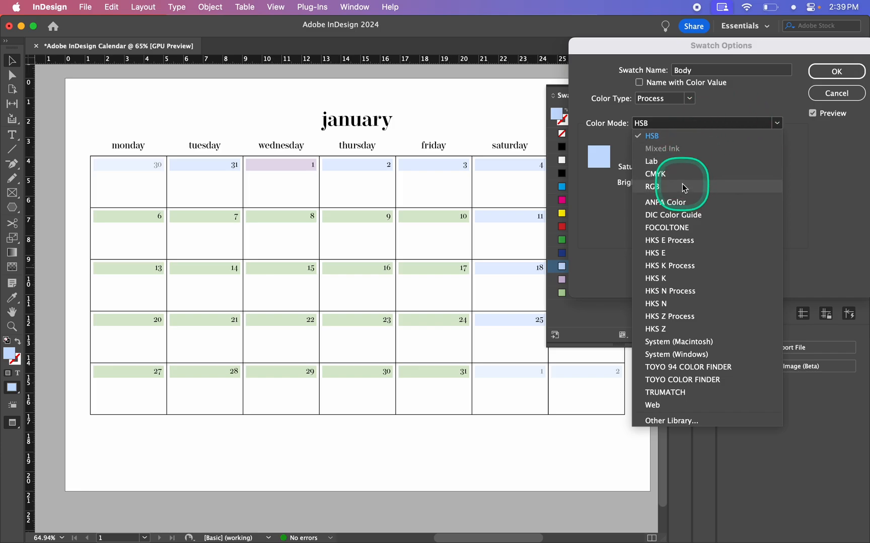
{"action": "left_click", "coordinate": [689, 162]}
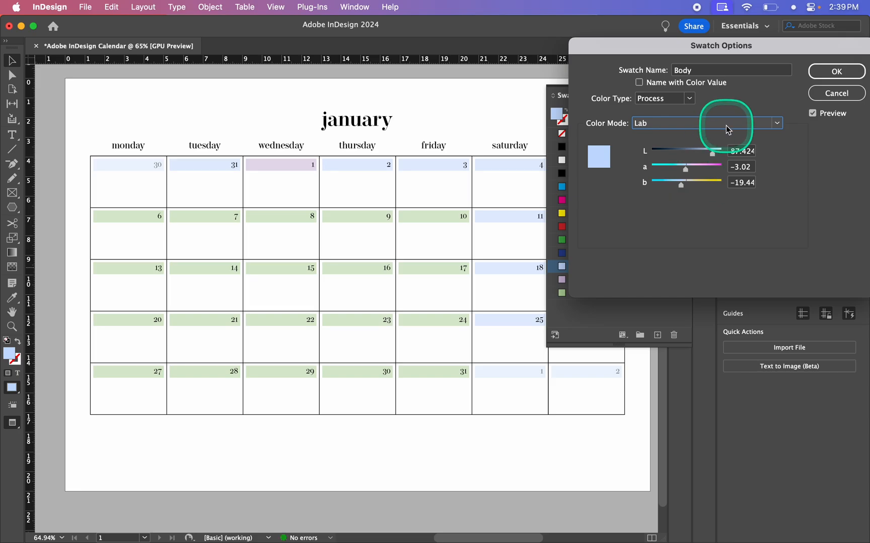
{"action": "left_click", "coordinate": [725, 124]}
{"action": "left_click", "coordinate": [686, 173]}
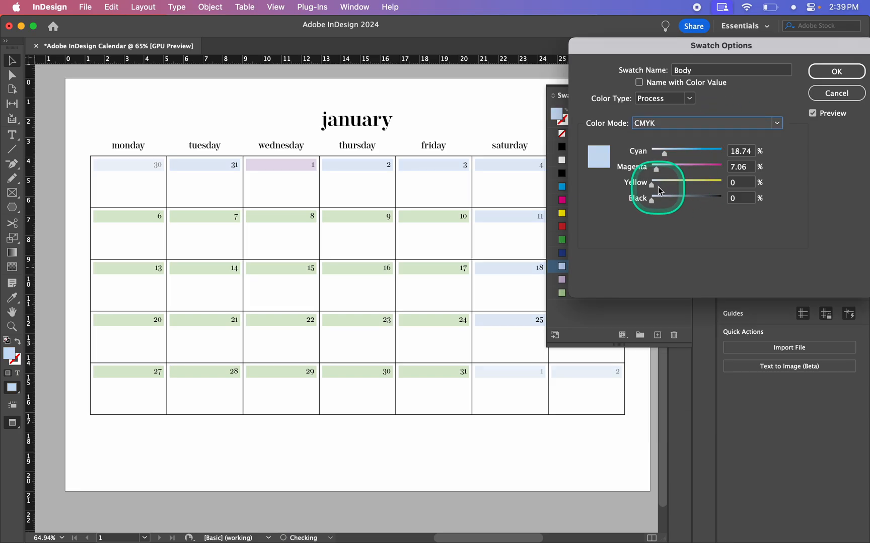
{"action": "left_click_drag", "start_coordinate": [655, 200], "coordinate": [659, 198]}
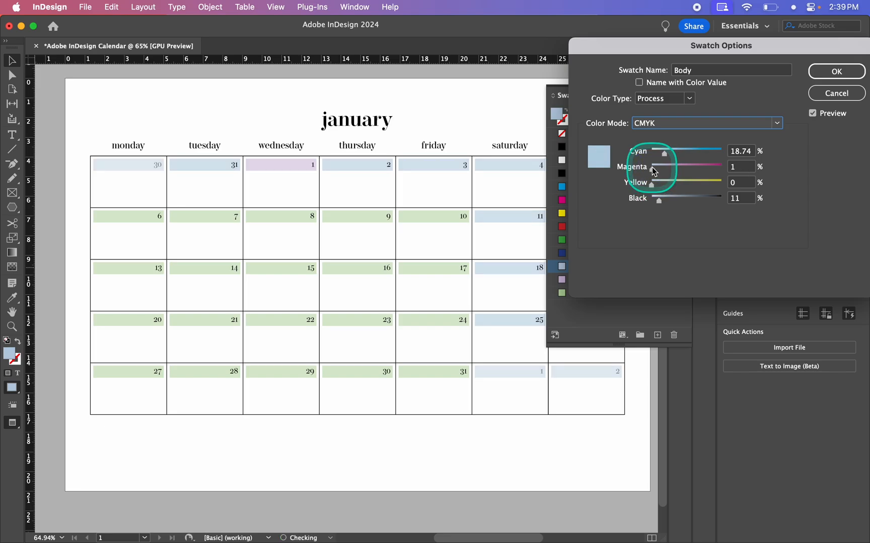
{"action": "left_click_drag", "start_coordinate": [661, 151], "coordinate": [657, 150]}
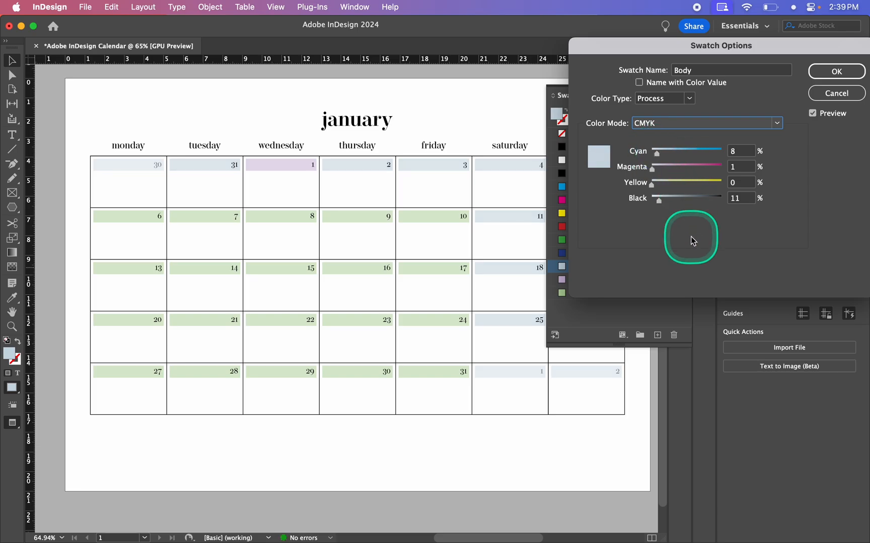
{"action": "key", "text": "Return"}
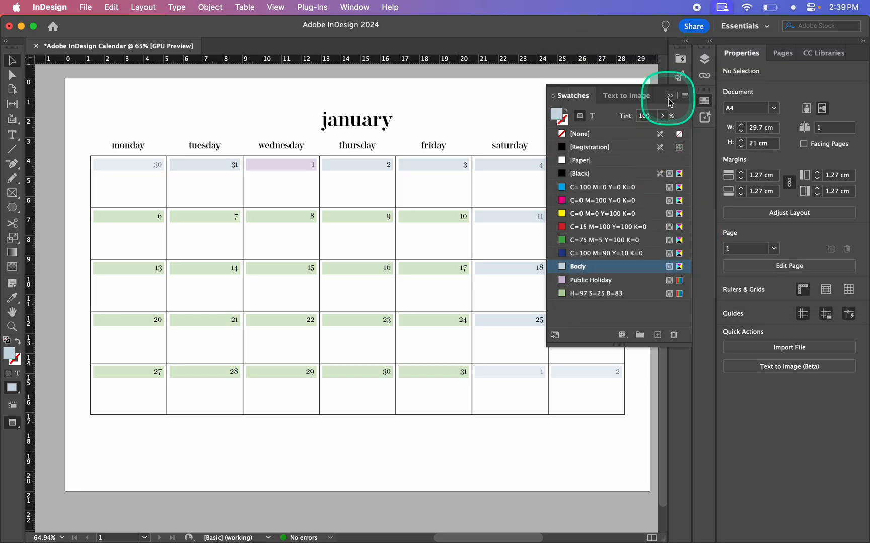
{"action": "left_click", "coordinate": [670, 96]}
Set the paragraph shading tint of the B-Off style to 40%.
{"action": "left_click", "coordinate": [704, 58]}
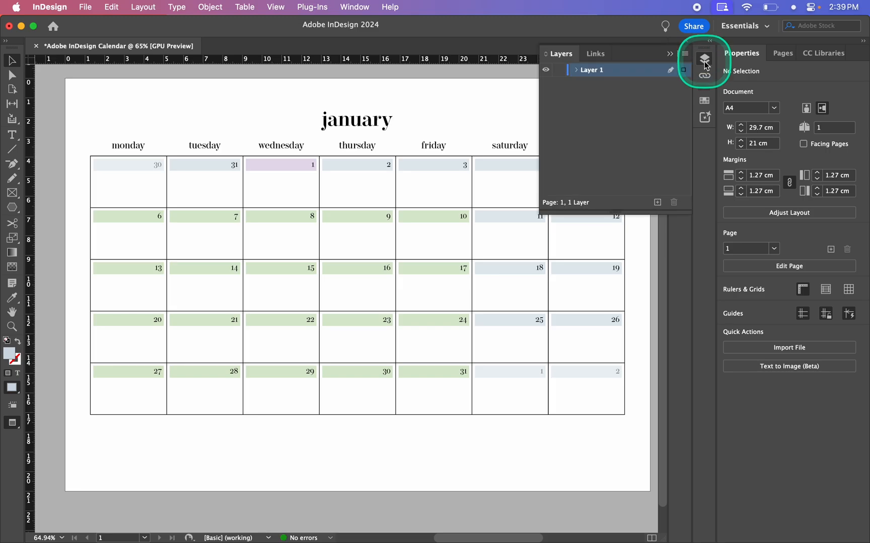
{"action": "left_click", "coordinate": [704, 59]}
{"action": "left_click", "coordinate": [680, 93]}
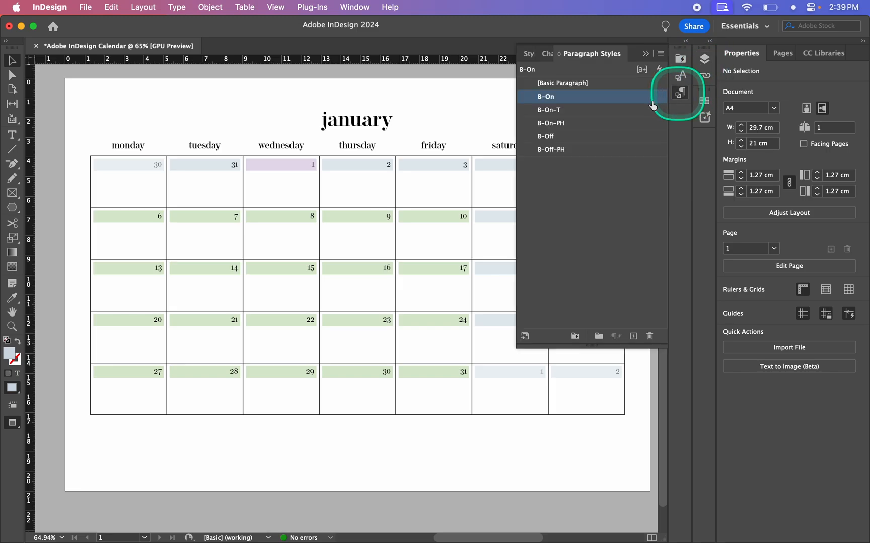
{"action": "double_click", "coordinate": [576, 138]}
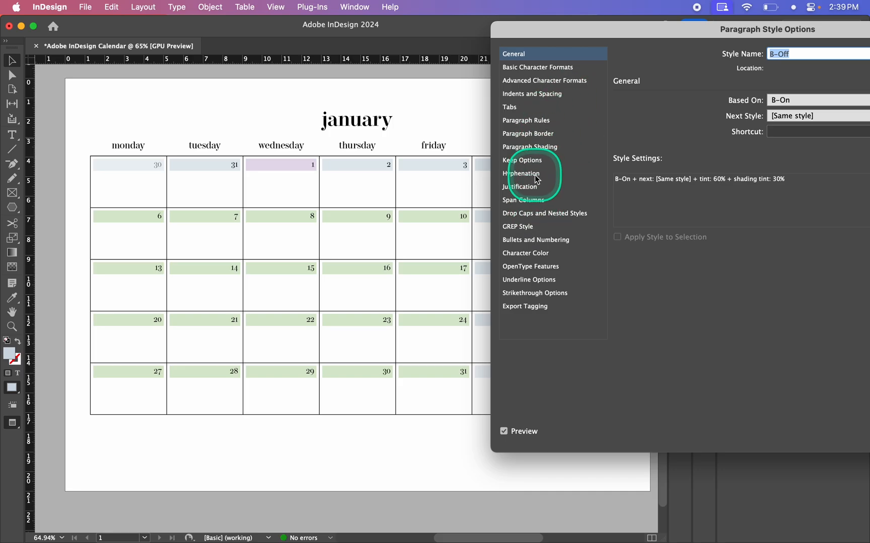
{"action": "left_click", "coordinate": [540, 148]}
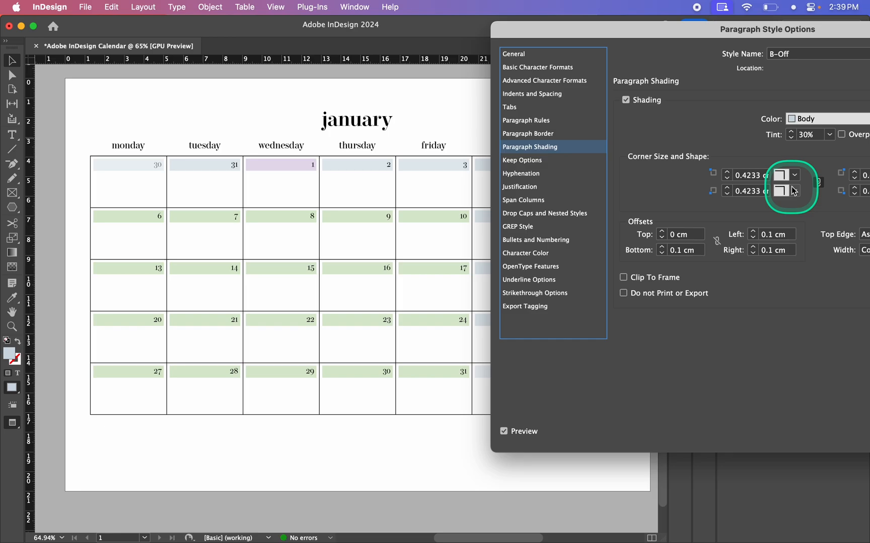
{"action": "left_click", "coordinate": [805, 135]}
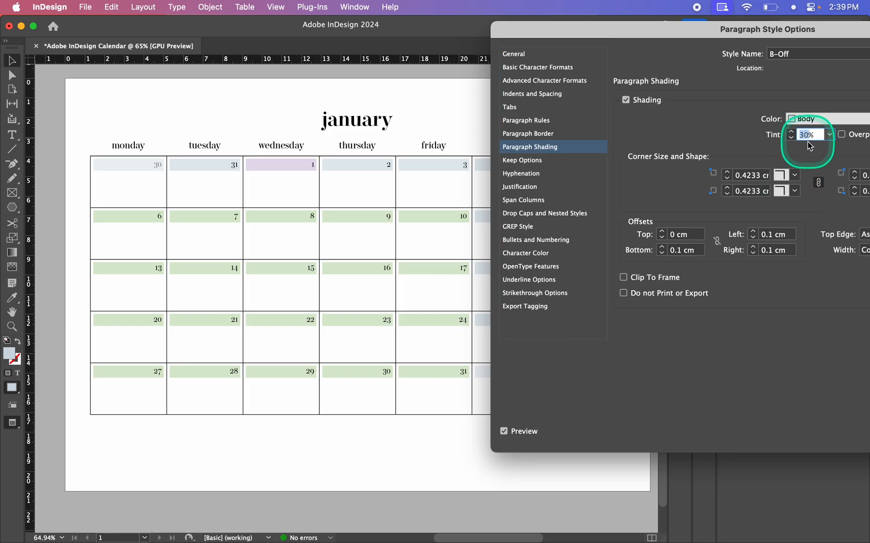
{"action": "type", "text": "40"}
{"action": "key", "text": "Return"}
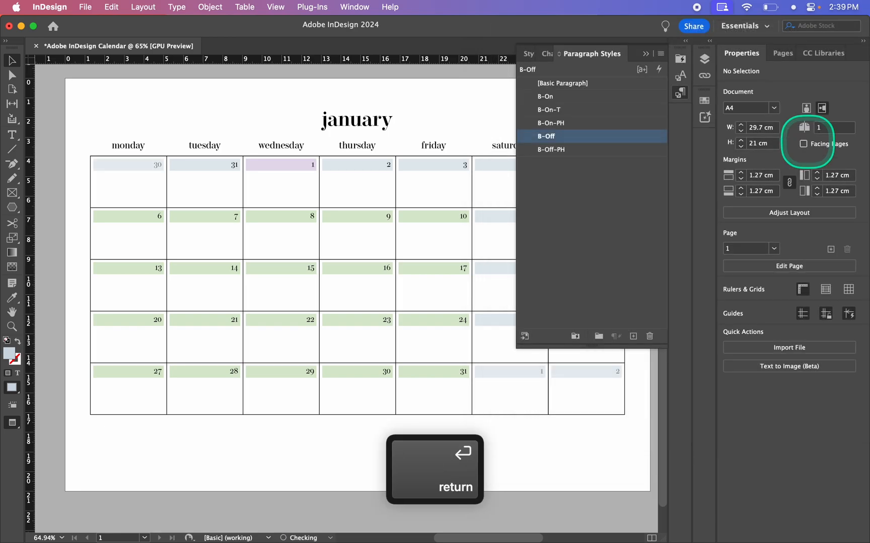
Set the paragraph shading tint of the B-On style to 60%.
{"action": "double_click", "coordinate": [580, 98]}
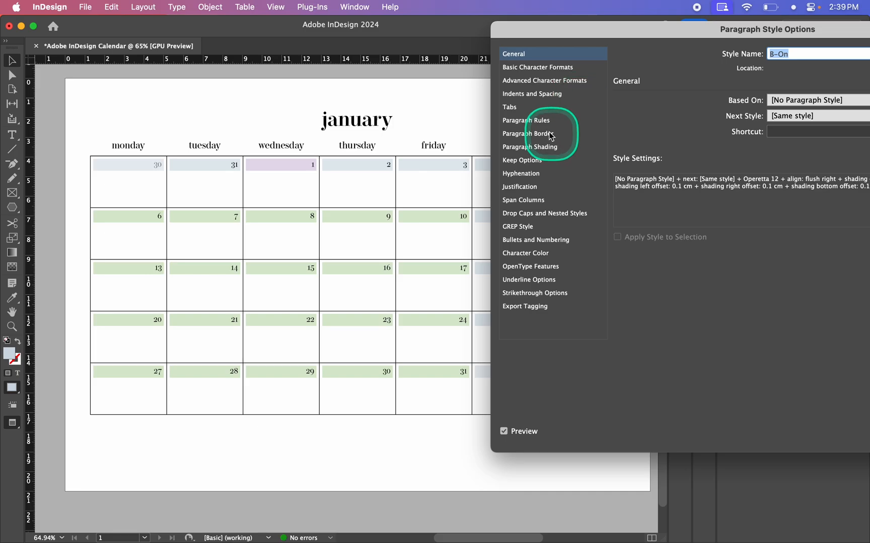
{"action": "left_click", "coordinate": [544, 153]}
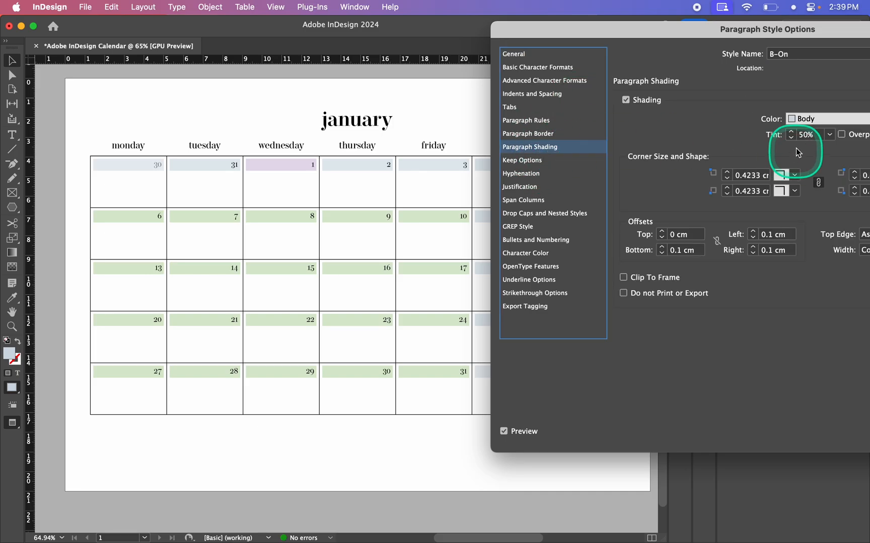
{"action": "double_click", "coordinate": [806, 135]}
{"action": "type", "text": "0"}
{"action": "key", "text": "Return"}
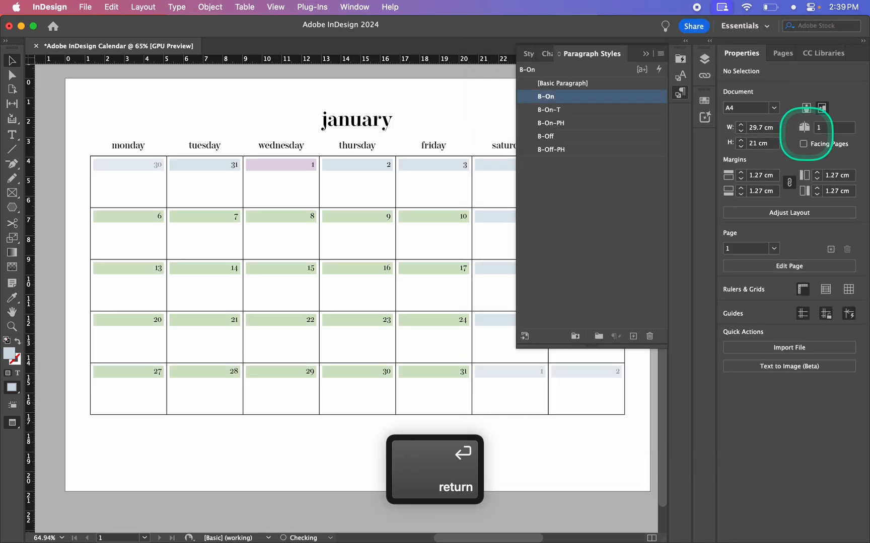
Examine the updated shading across the whole January calendar with the paragraph styles list out of the way.
{"action": "scroll", "coordinate": [453, 322], "scroll_direction": "right", "scroll_amount": 4}
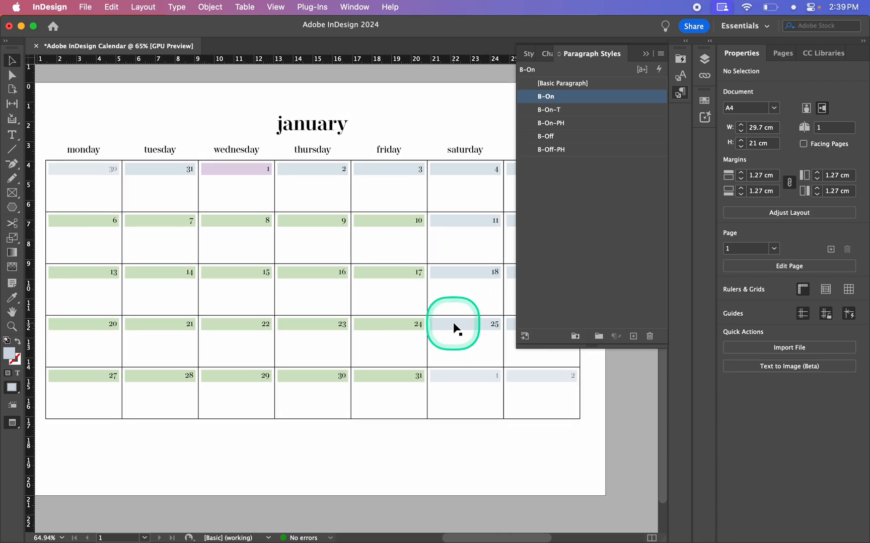
{"action": "scroll", "coordinate": [455, 328], "scroll_direction": "left", "scroll_amount": 3}
{"action": "scroll", "coordinate": [456, 327], "scroll_direction": "up", "scroll_amount": 1}
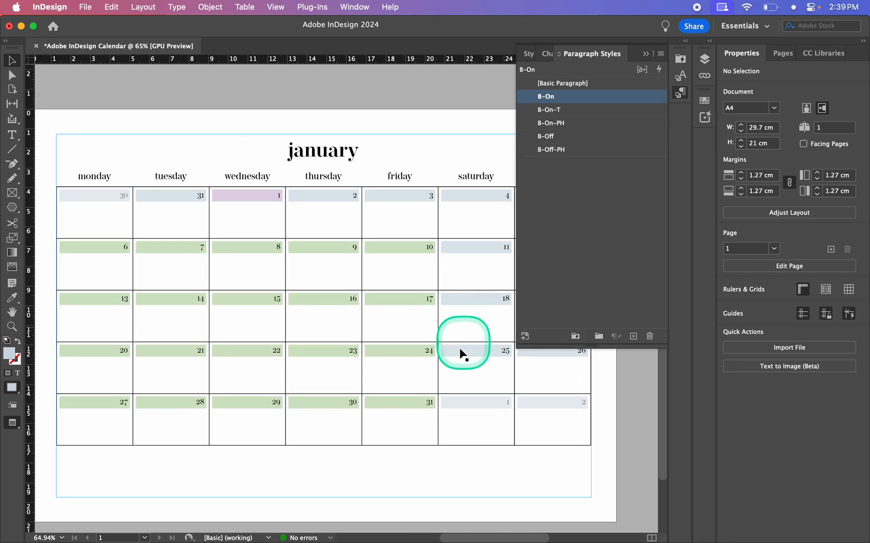
{"action": "left_click", "coordinate": [680, 92]}
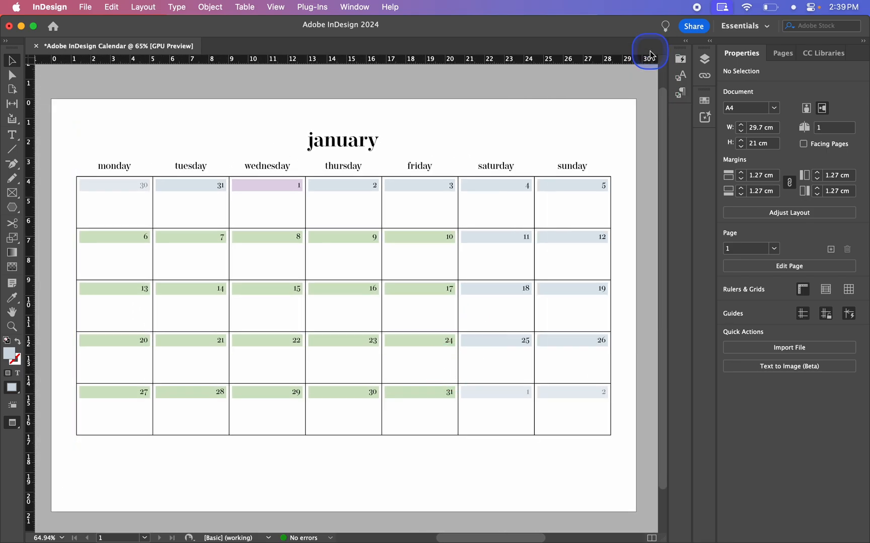
{"action": "scroll", "coordinate": [498, 453], "scroll_direction": "down", "scroll_amount": 2}
{"action": "scroll", "coordinate": [499, 453], "scroll_direction": "up", "scroll_amount": 3}
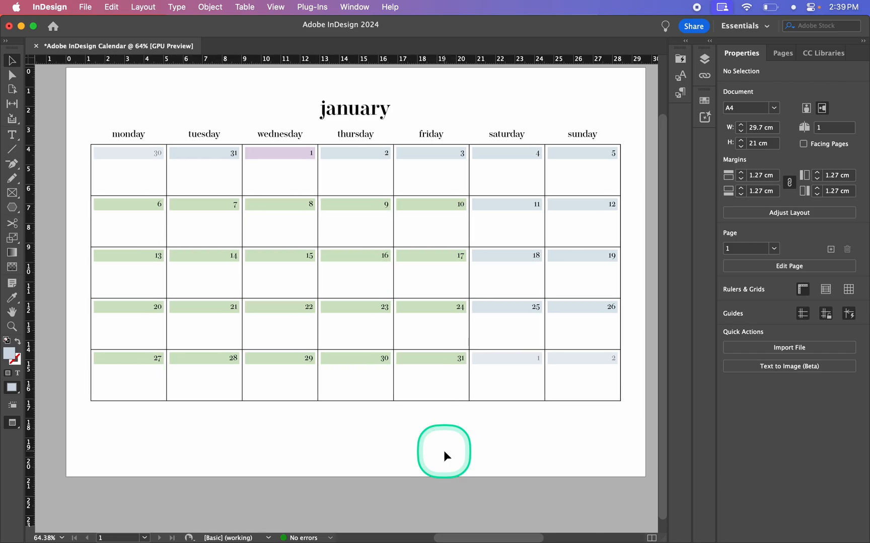
{"action": "left_click", "coordinate": [394, 443]}
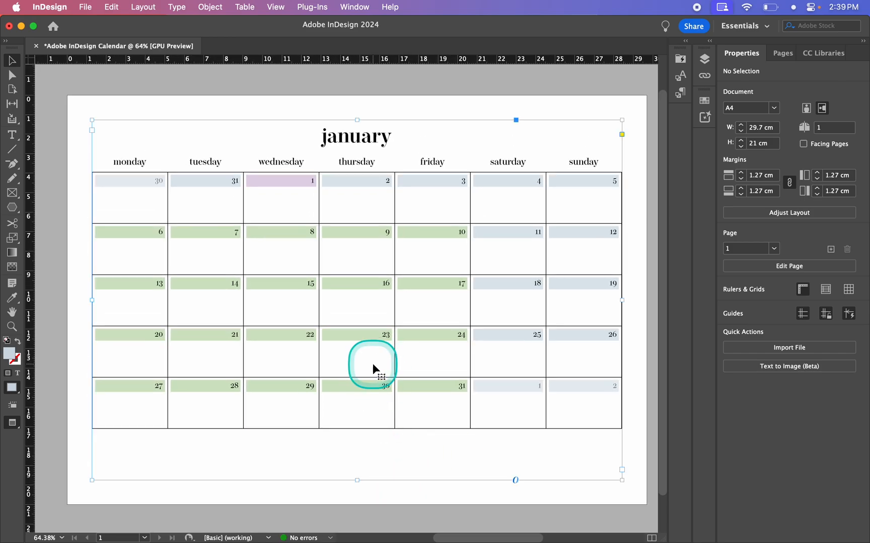
{"action": "left_click", "coordinate": [307, 501]}
{"action": "scroll", "coordinate": [307, 501], "scroll_direction": "up", "scroll_amount": 1}
{"action": "scroll", "coordinate": [360, 362], "scroll_direction": "down", "scroll_amount": 2}
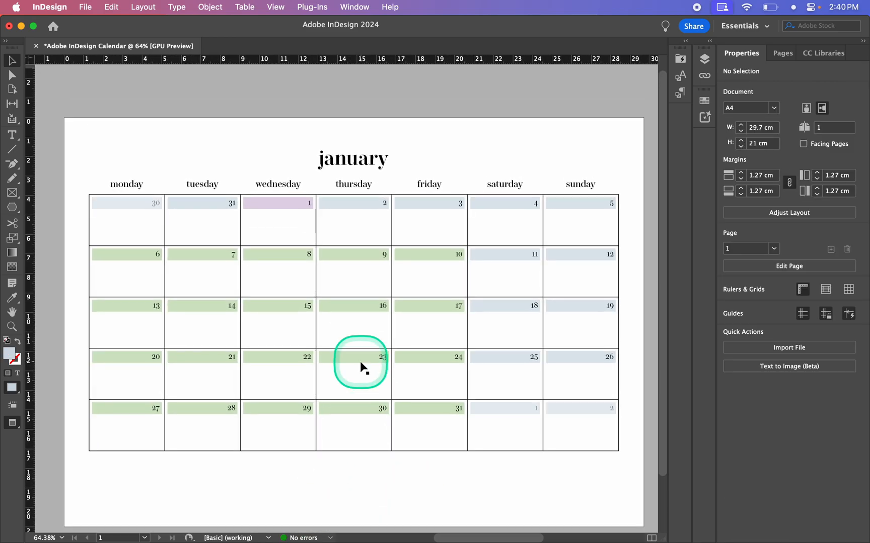
Add the text "new year's day" on a new line below the date 1 in the Wednesday cell.
{"action": "double_click", "coordinate": [313, 177]}
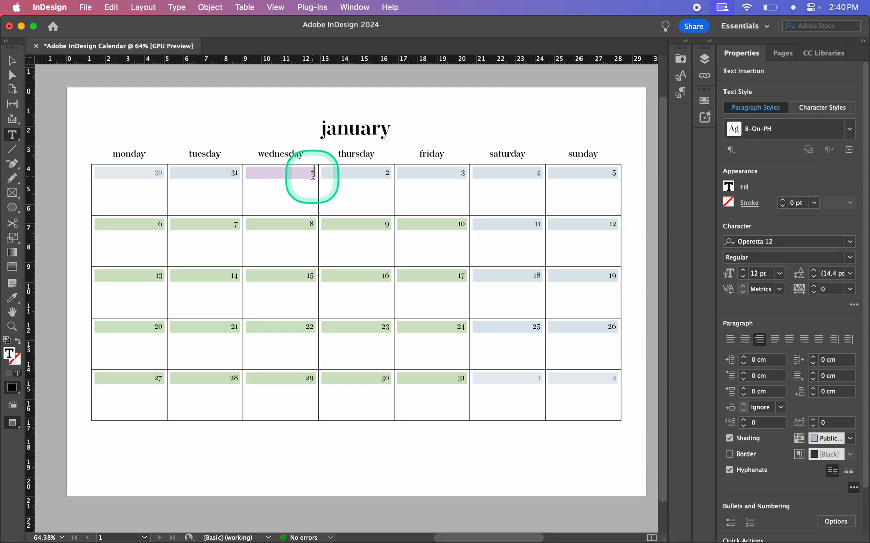
{"action": "scroll", "coordinate": [309, 182], "scroll_direction": "up", "scroll_amount": 5}
{"action": "key", "text": "Return"}
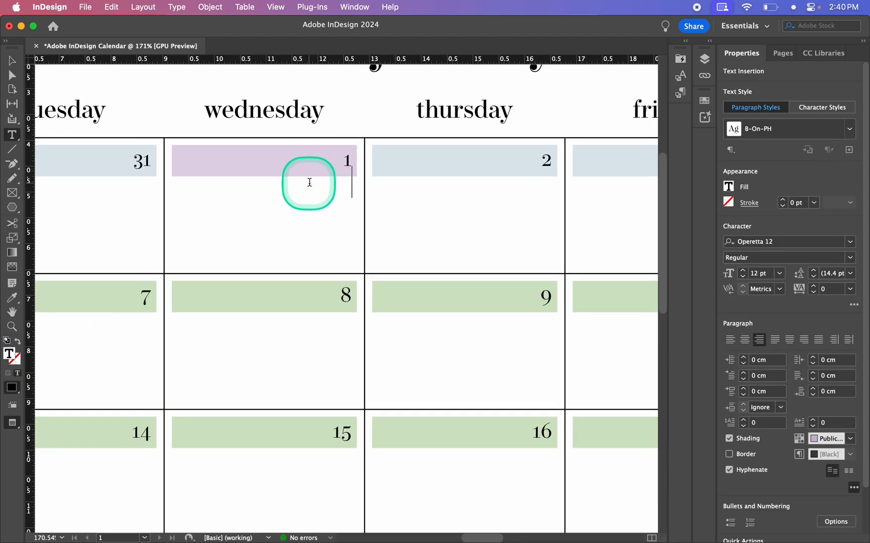
{"action": "type", "text": "new yea"}
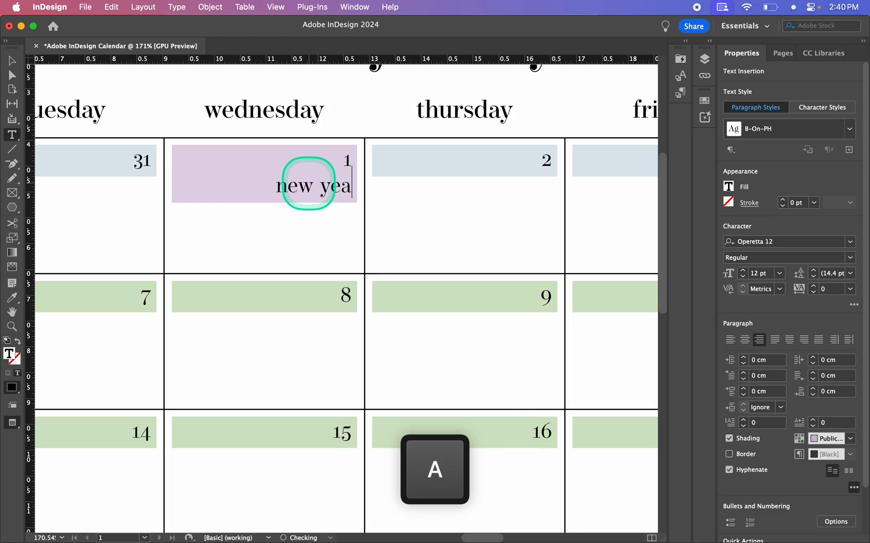
{"action": "type", "text": "r's dayt"}
{"action": "key", "text": "BackSpace"}
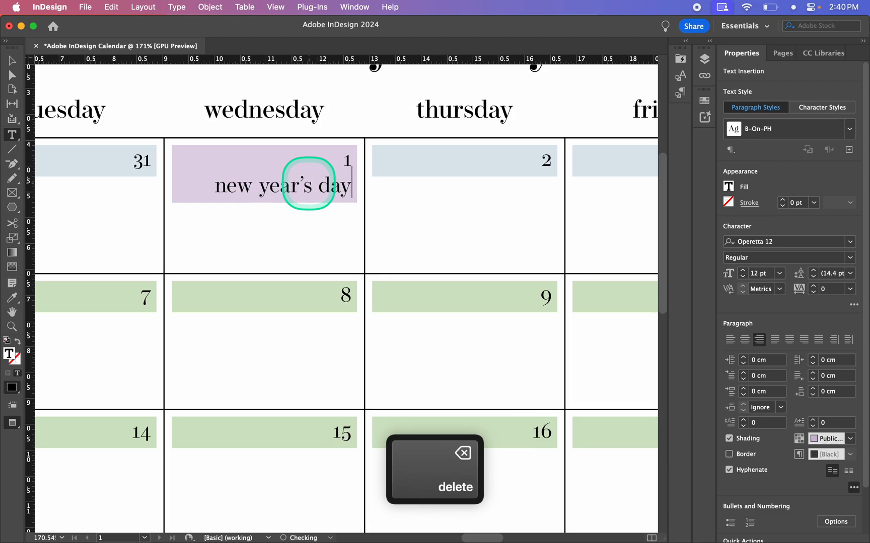
Create a new paragraph style named B-info and apply it to the "new year's day" line.
{"action": "triple_click", "coordinate": [228, 186]}
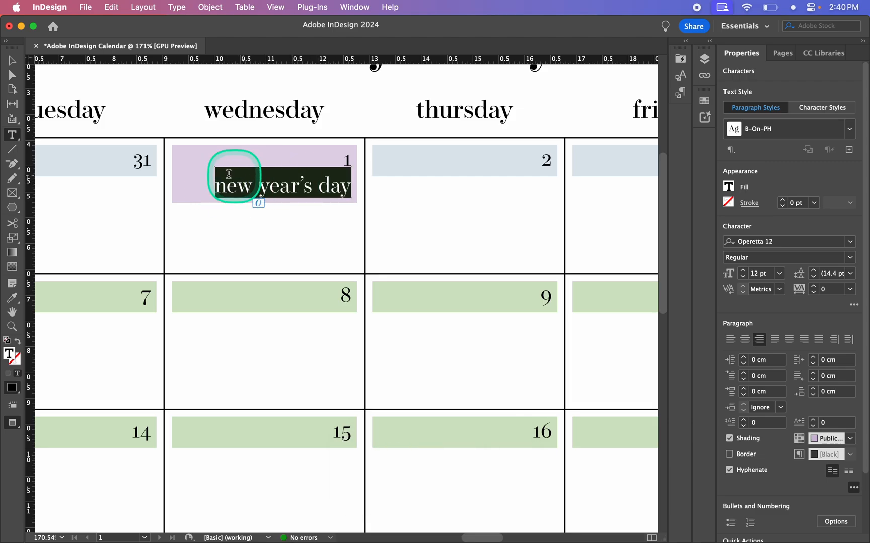
{"action": "left_click", "coordinate": [680, 100]}
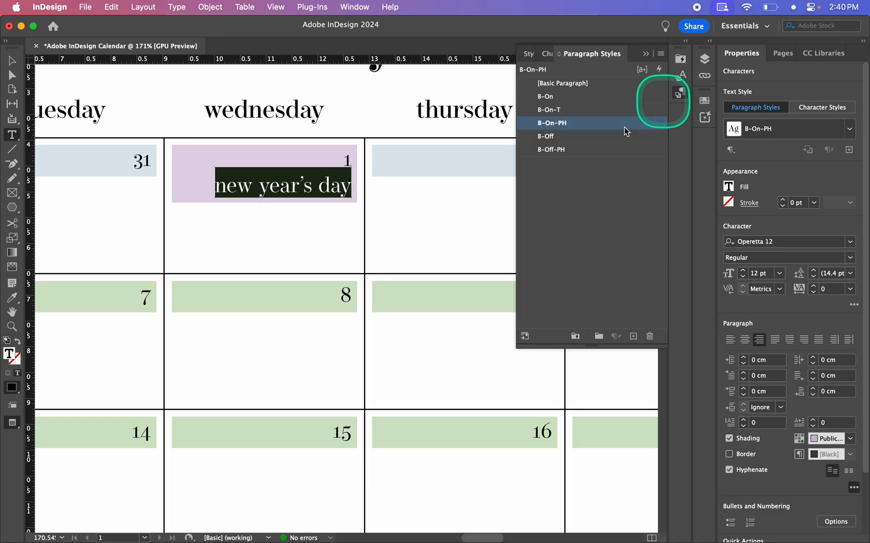
{"action": "left_click", "coordinate": [633, 336]}
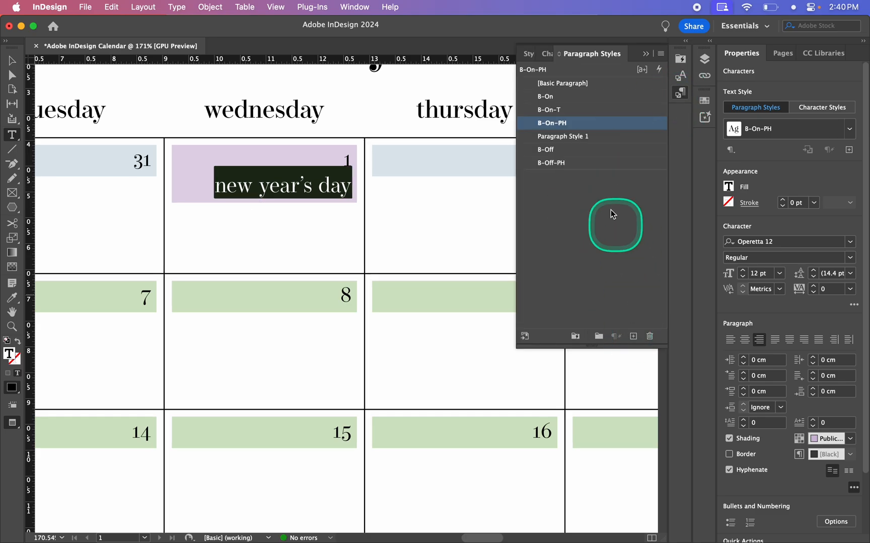
{"action": "left_click", "coordinate": [576, 136]}
{"action": "double_click", "coordinate": [579, 136]}
{"action": "triple_click", "coordinate": [578, 136]}
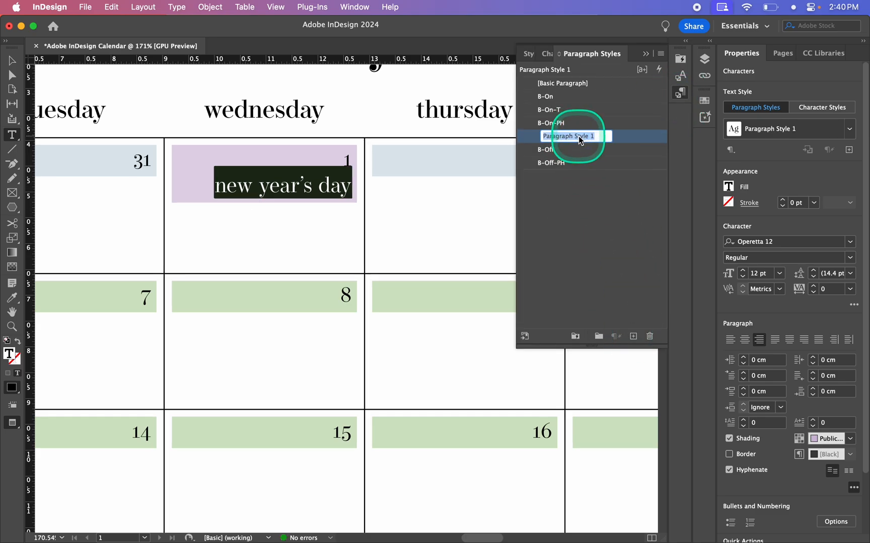
{"action": "key", "text": "Caps_Lock"}
{"action": "type", "text": "B-N"}
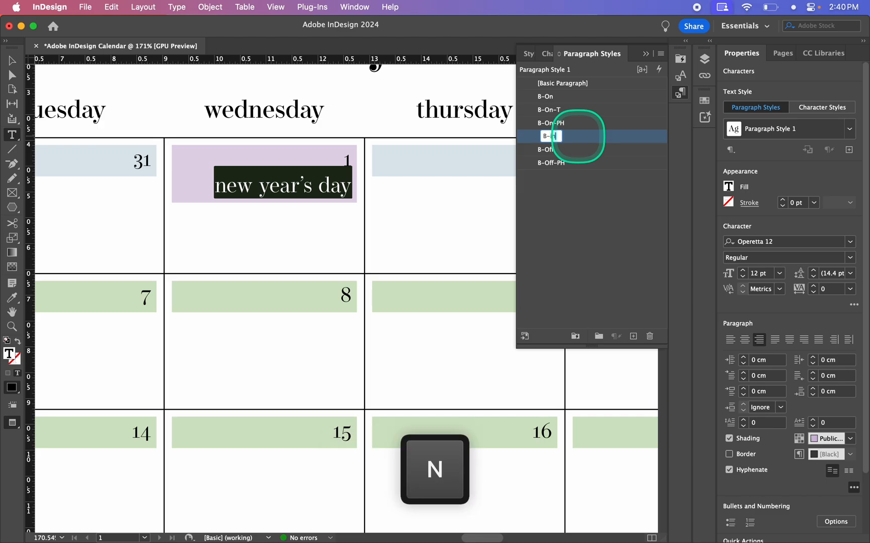
{"action": "key", "text": "Return"}
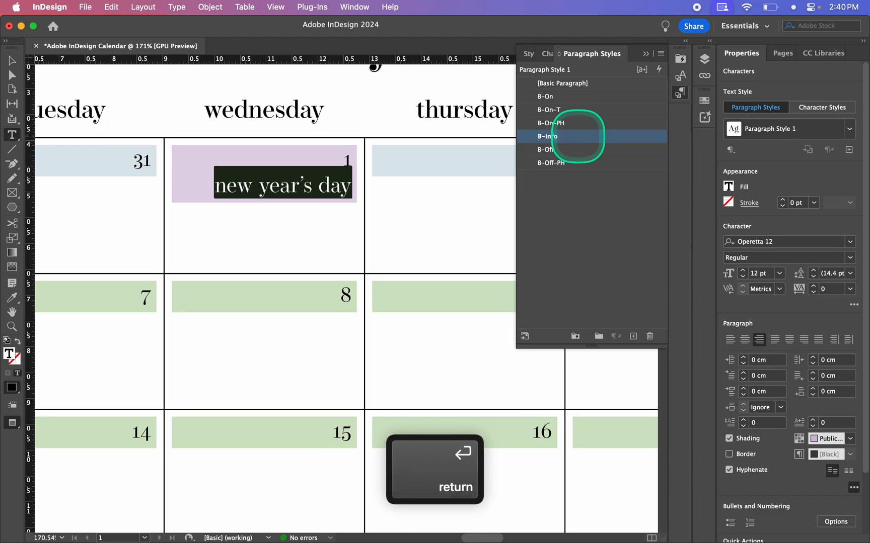
Base the B-info style on [No Paragraph Style] and reset its settings to that base.
{"action": "double_click", "coordinate": [592, 137]}
{"action": "left_click", "coordinate": [850, 100]}
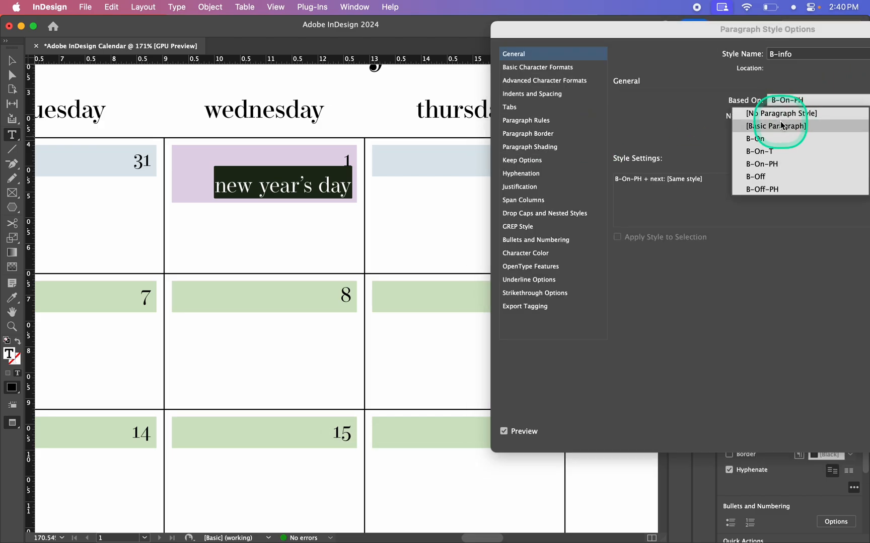
{"action": "left_click", "coordinate": [783, 114]}
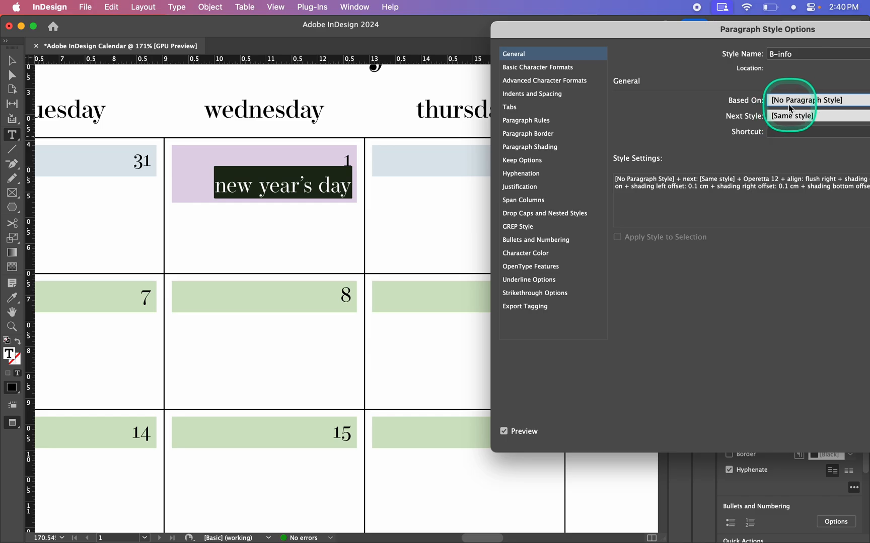
{"action": "left_click_drag", "start_coordinate": [690, 23], "coordinate": [543, 54]}
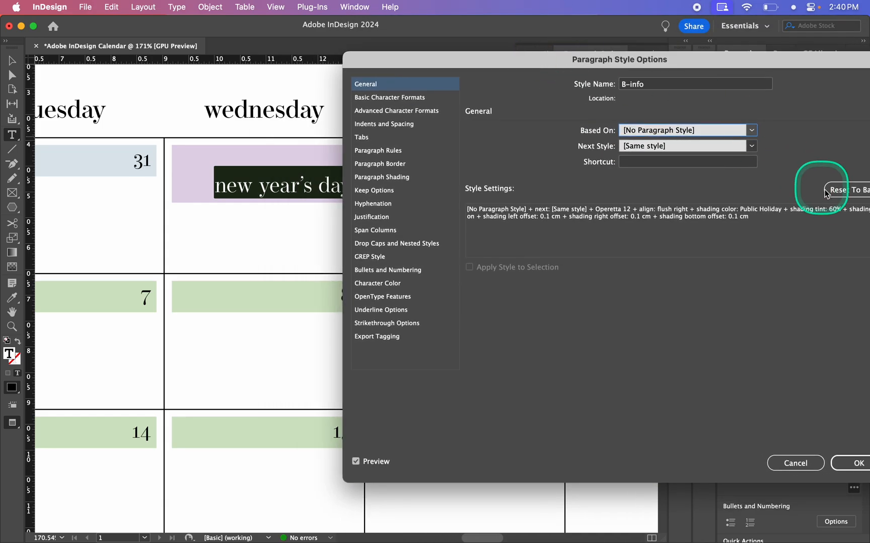
{"action": "left_click", "coordinate": [826, 193]}
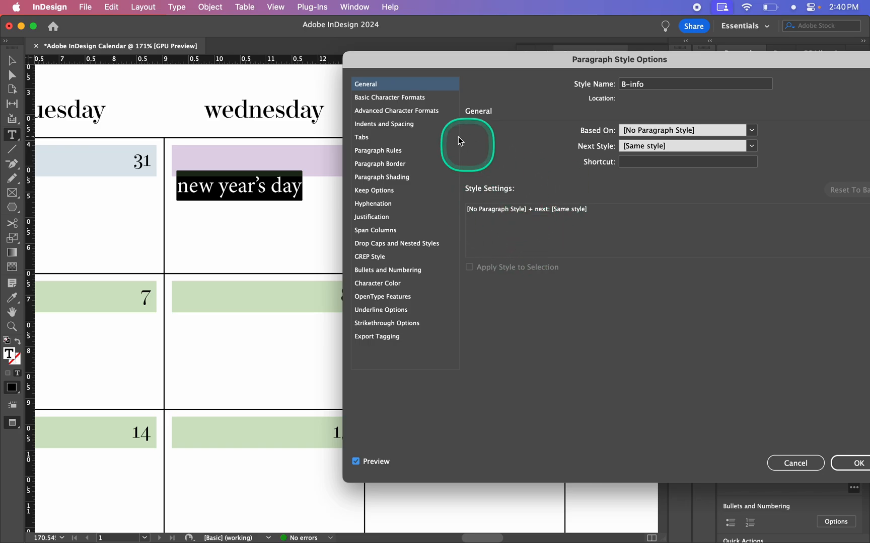
Make the B-info style a bulleted list and set its bullet tab position to 0.5 cm.
{"action": "left_click", "coordinate": [750, 146]}
{"action": "left_click", "coordinate": [750, 146]}
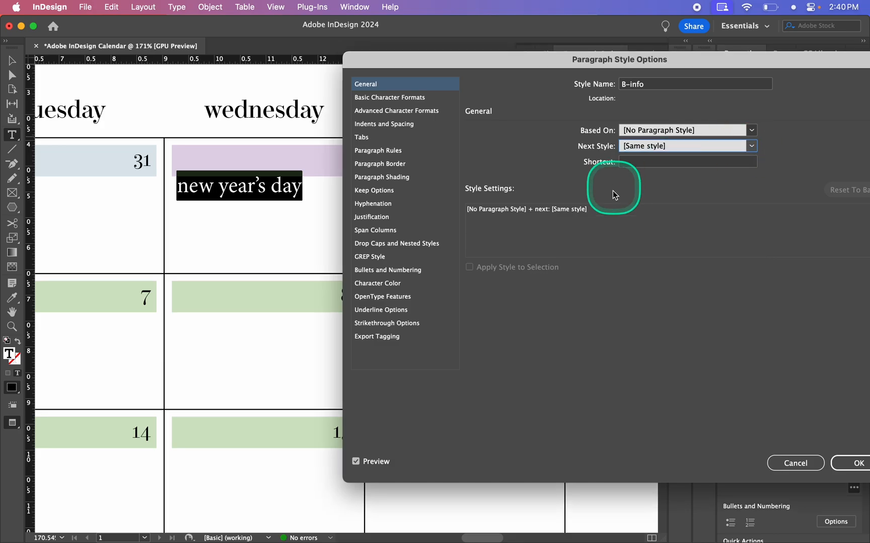
{"action": "left_click", "coordinate": [390, 270]}
{"action": "left_click", "coordinate": [618, 139]}
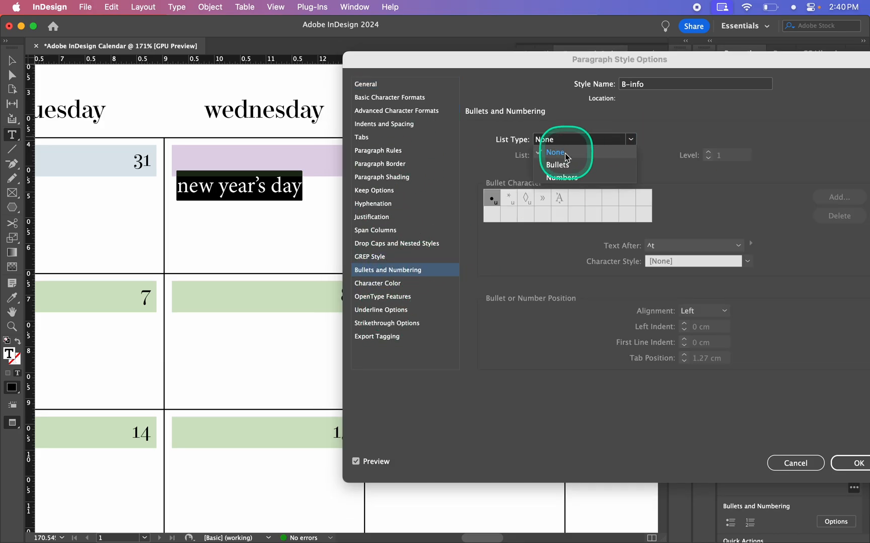
{"action": "left_click", "coordinate": [561, 165]}
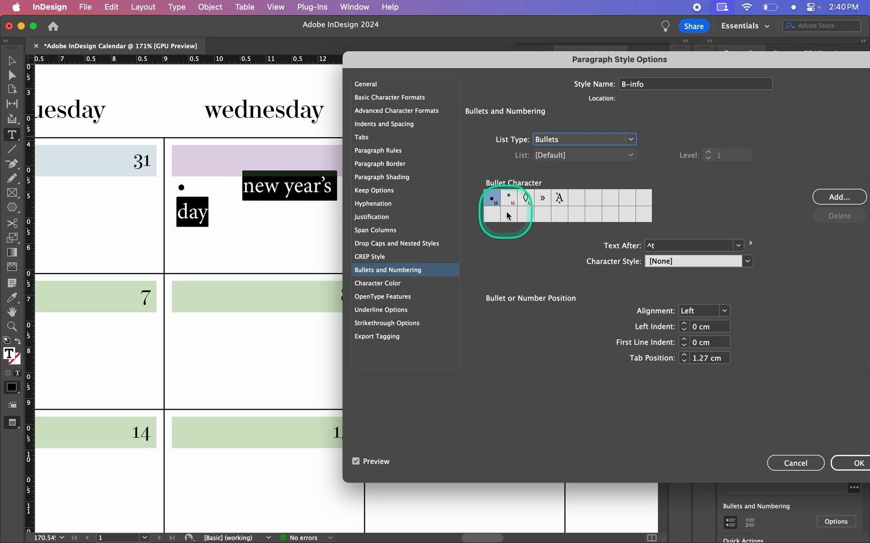
{"action": "left_click", "coordinate": [684, 361]}
{"action": "double_click", "coordinate": [694, 359]}
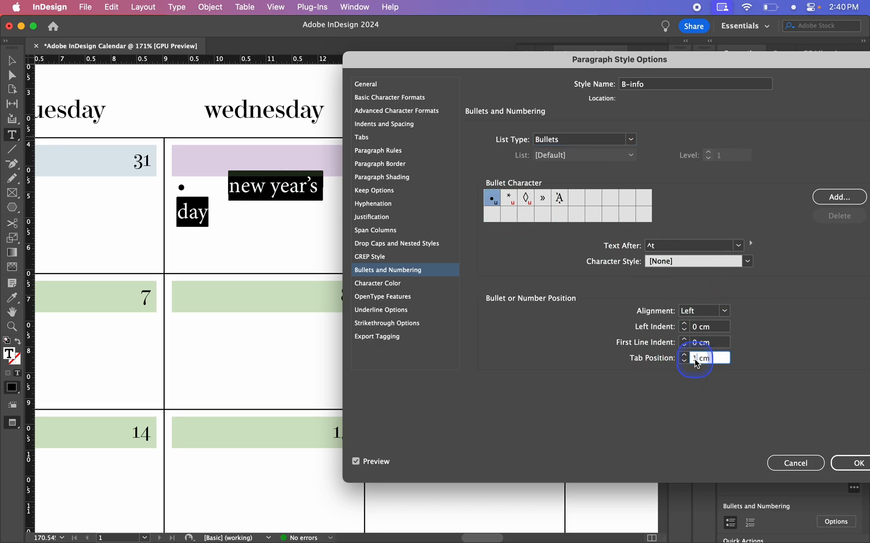
{"action": "type", "text": "0.5"}
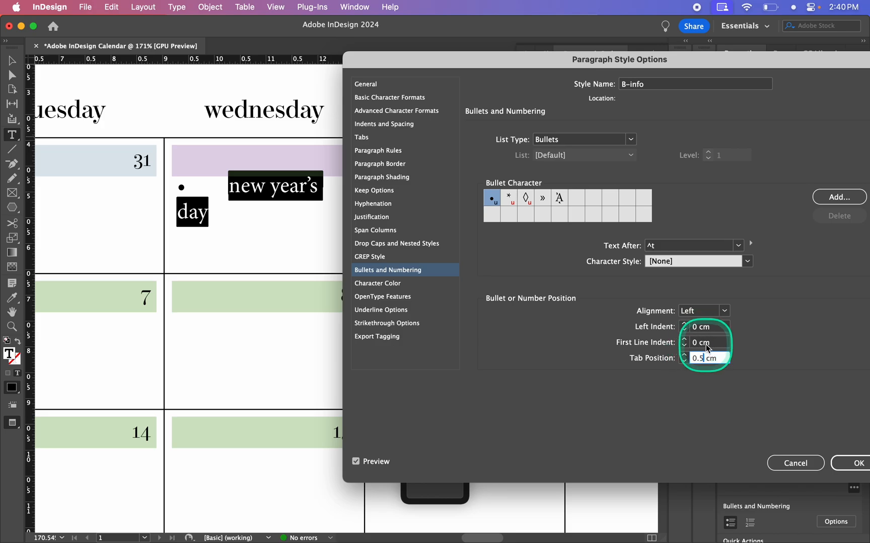
{"action": "left_click", "coordinate": [702, 343]}
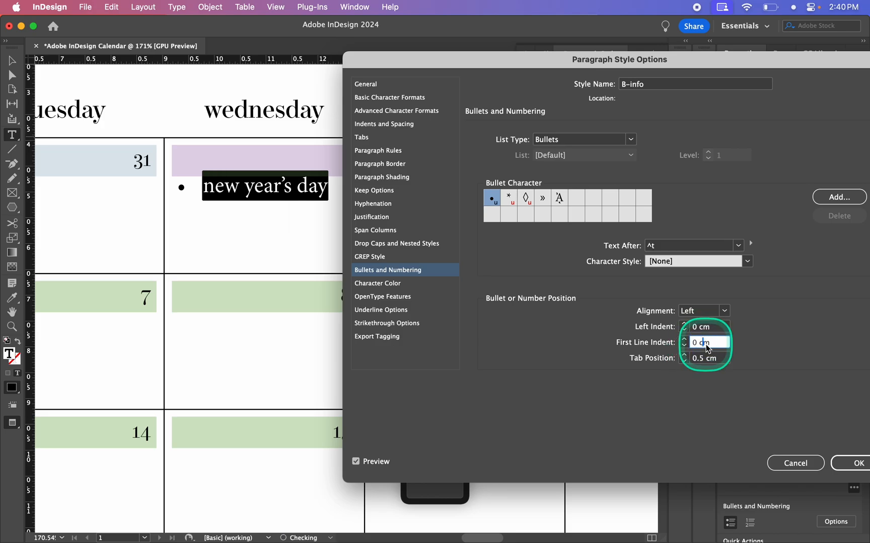
Set the font size of the B-info style to 8 pt.
{"action": "left_click", "coordinate": [390, 84]}
{"action": "left_click", "coordinate": [410, 97]}
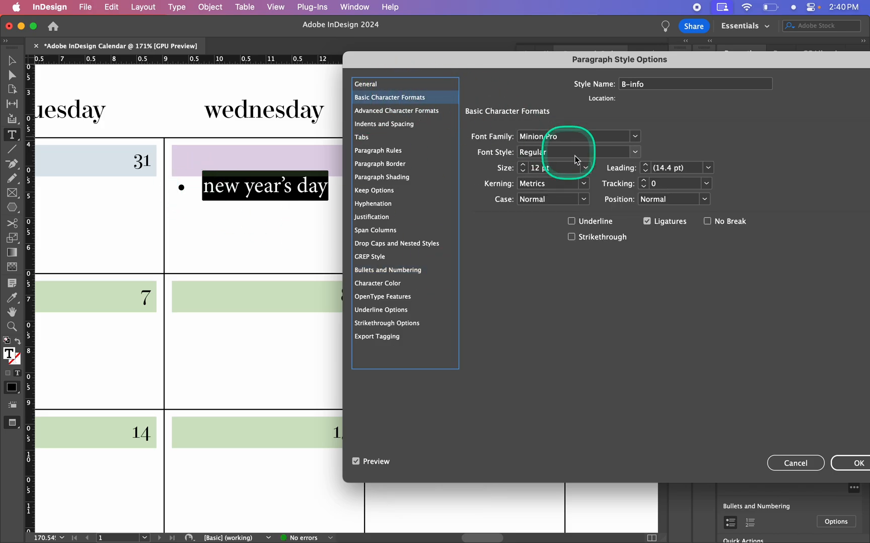
{"action": "left_click", "coordinate": [523, 171]}
{"action": "left_click", "coordinate": [523, 171]}
{"action": "left_click", "coordinate": [523, 171]}
{"action": "left_click", "coordinate": [523, 171]}
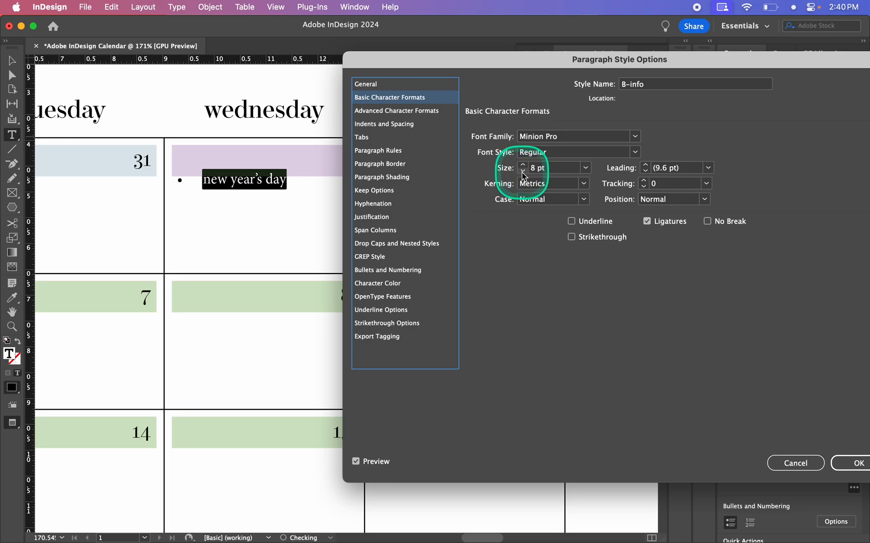
Set the font family of the B-info style to Operetta 12.
{"action": "left_click", "coordinate": [617, 140]}
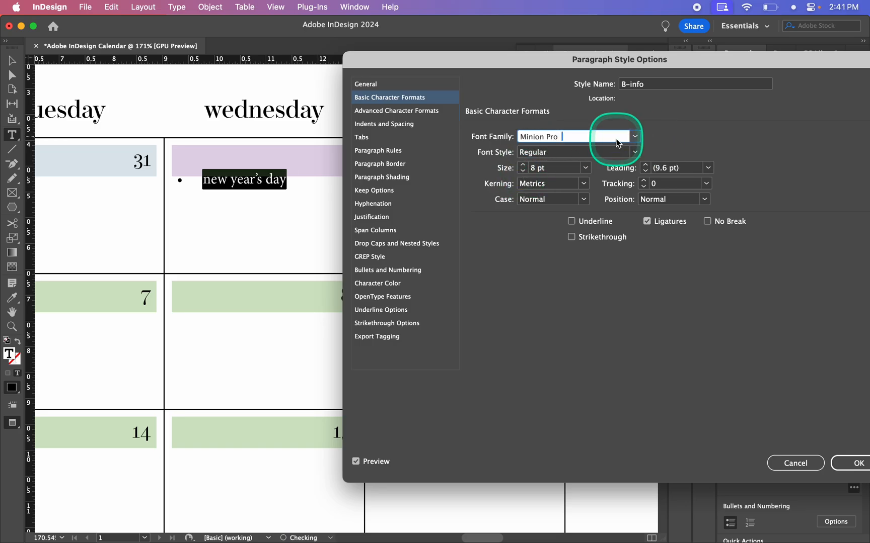
{"action": "triple_click", "coordinate": [618, 143]}
{"action": "type", "text": "Operetta 18"}
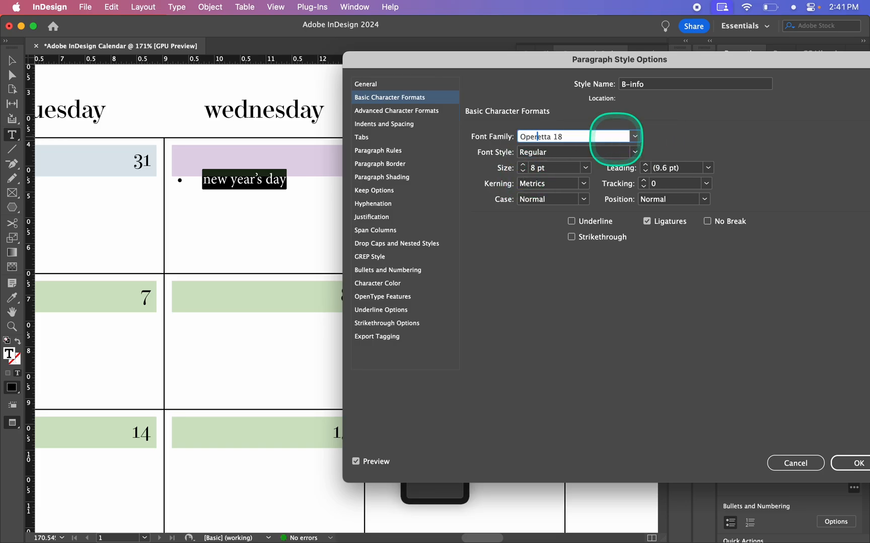
{"action": "left_click", "coordinate": [636, 136]}
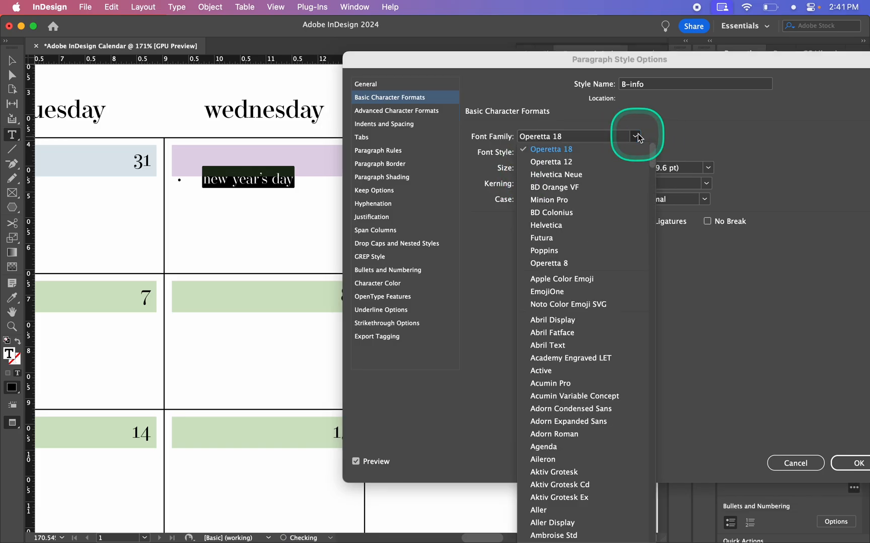
{"action": "left_click", "coordinate": [594, 162]}
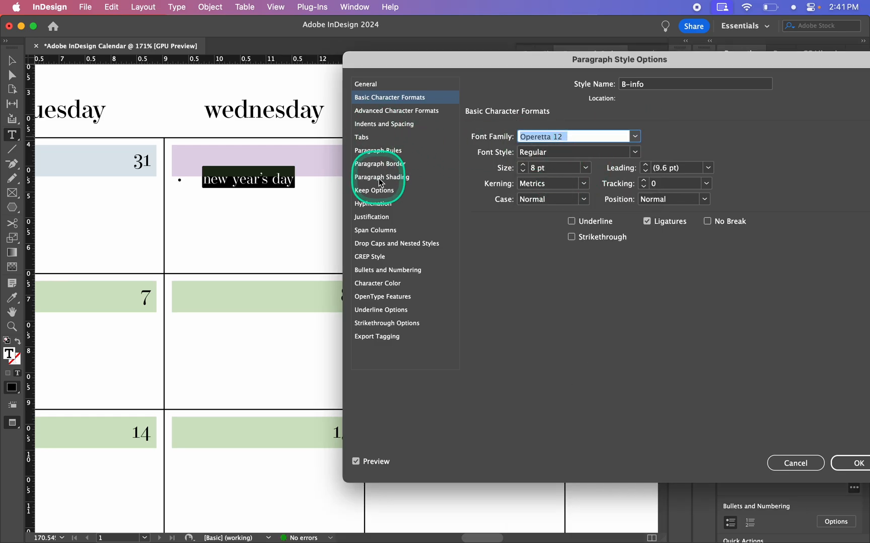
Set the bullet tab position of the B-info style to 0.25 cm and apply the style changes.
{"action": "left_click_drag", "start_coordinate": [429, 65], "coordinate": [442, 32]}
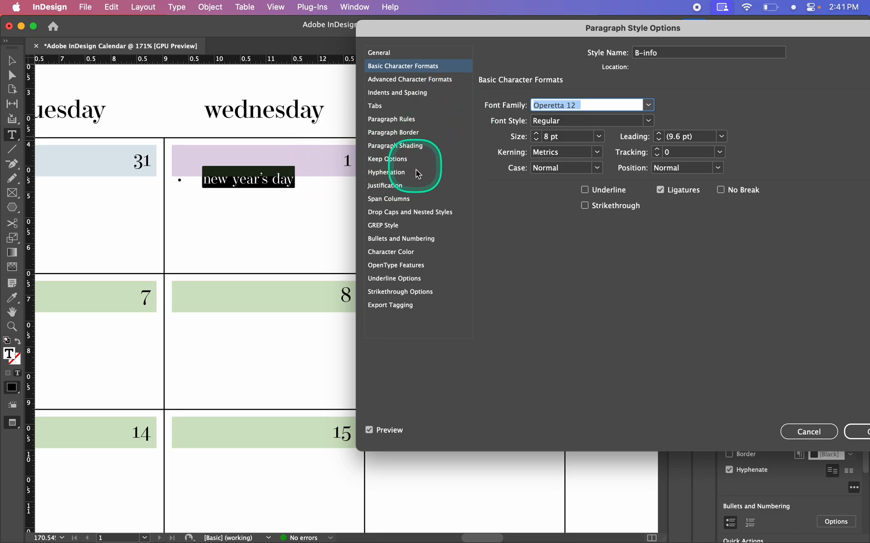
{"action": "left_click", "coordinate": [405, 238]}
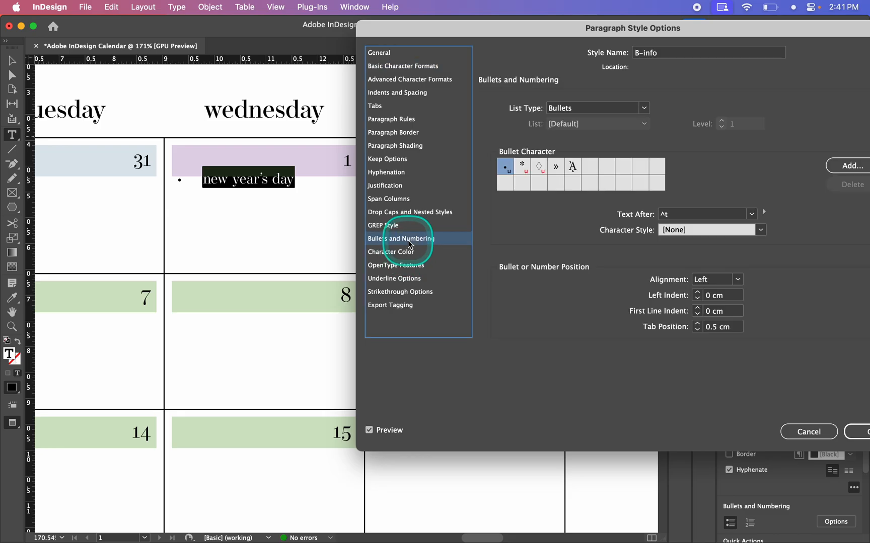
{"action": "left_click", "coordinate": [717, 328]}
{"action": "key", "text": "BackSpace"}
{"action": "type", "text": "25"}
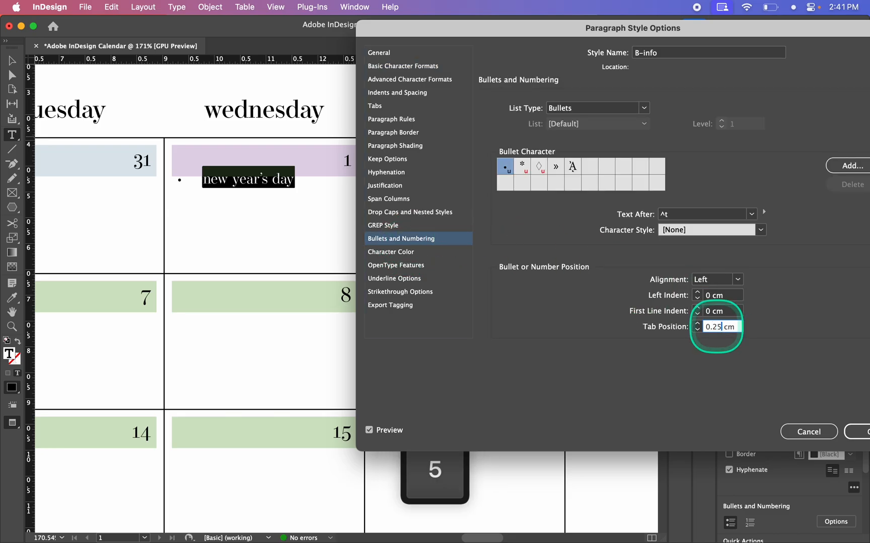
{"action": "left_click", "coordinate": [721, 311]}
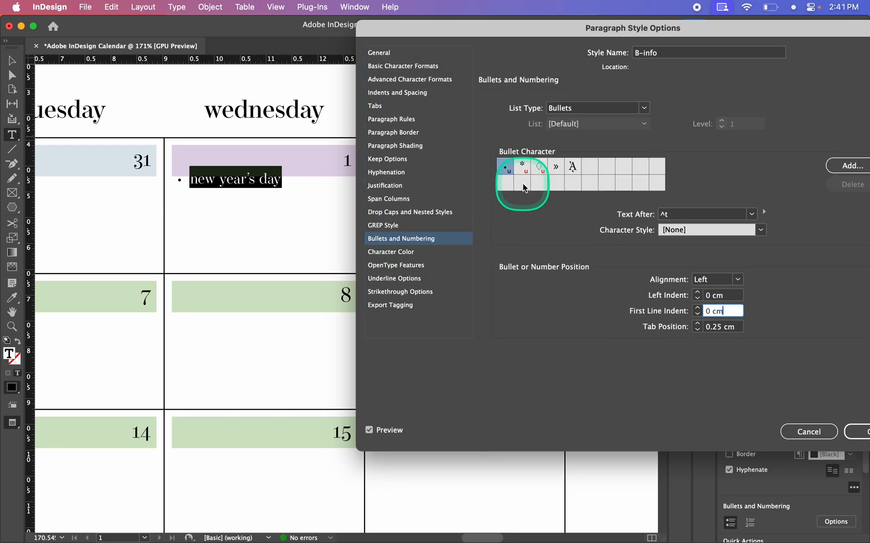
{"action": "key", "text": "Return"}
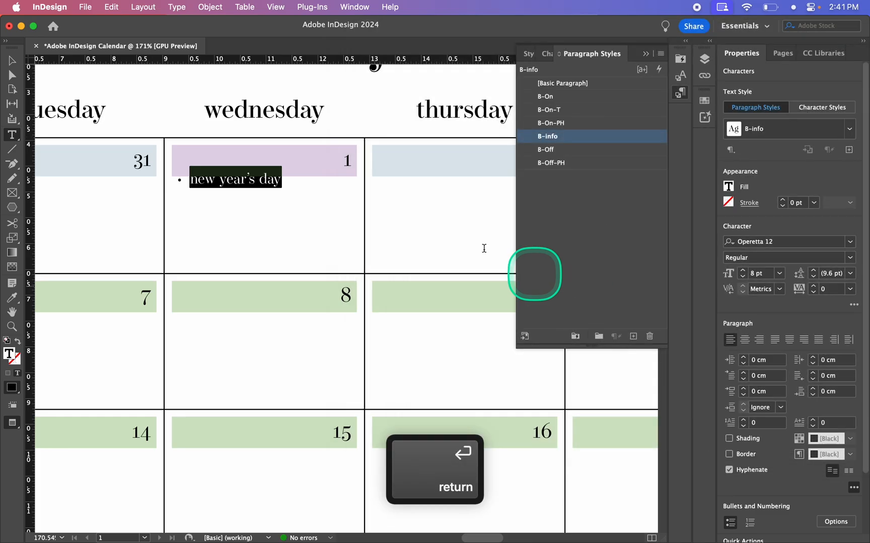
Leave text editing in the Wednesday 1 cell and switch to the Selection tool with nothing selected.
{"action": "scroll", "coordinate": [332, 222], "scroll_direction": "up", "scroll_amount": 3}
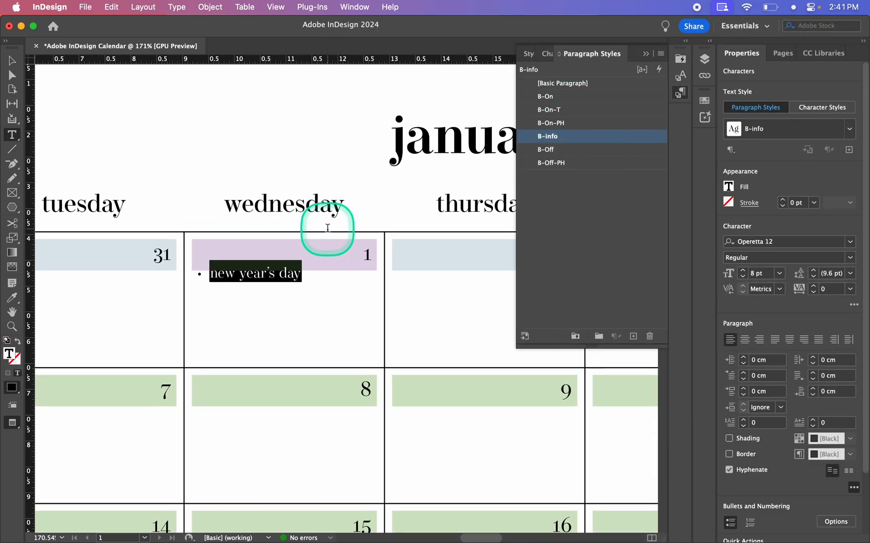
{"action": "left_click", "coordinate": [350, 260]}
{"action": "scroll", "coordinate": [352, 262], "scroll_direction": "up", "scroll_amount": 4}
{"action": "left_click", "coordinate": [345, 171]}
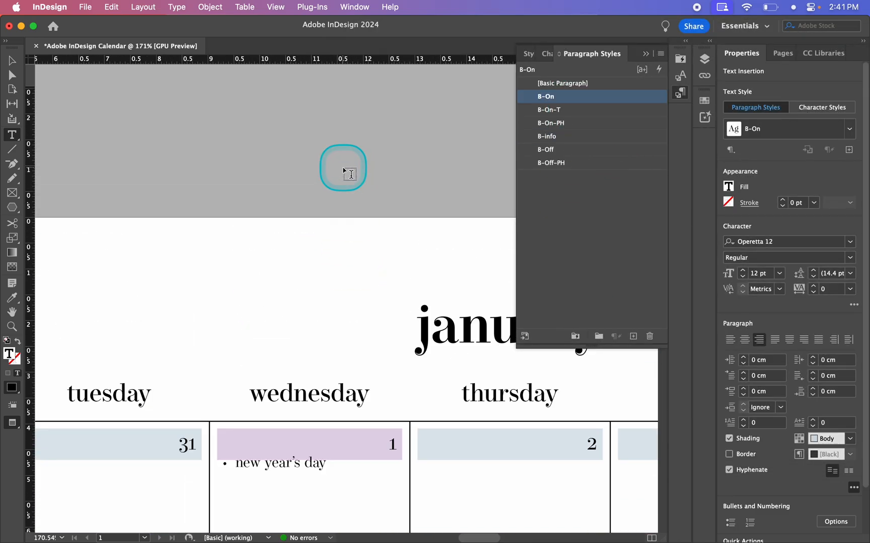
{"action": "key", "text": "v"}
{"action": "scroll", "coordinate": [343, 170], "scroll_direction": "down", "scroll_amount": 6}
{"action": "scroll", "coordinate": [342, 171], "scroll_direction": "up", "scroll_amount": 3}
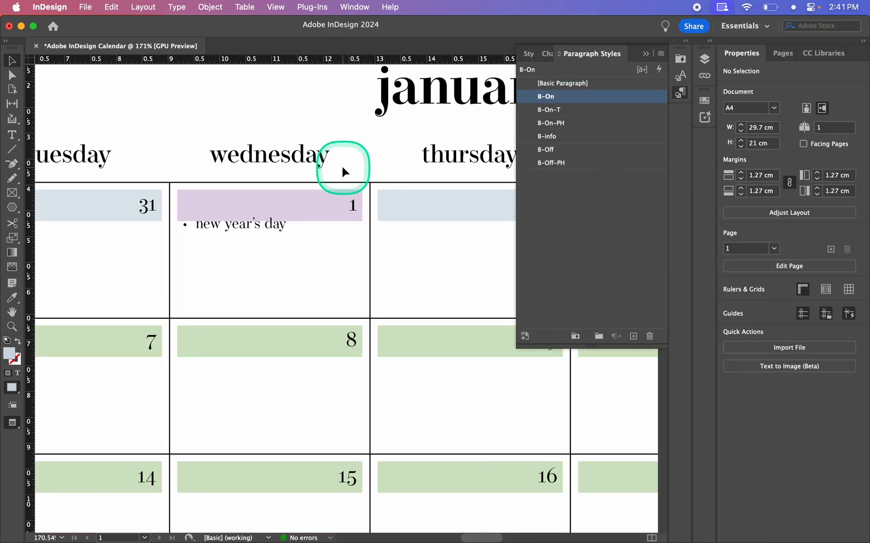
Set the space after paragraphs in the B-On style to 0.3 cm.
{"action": "double_click", "coordinate": [581, 96]}
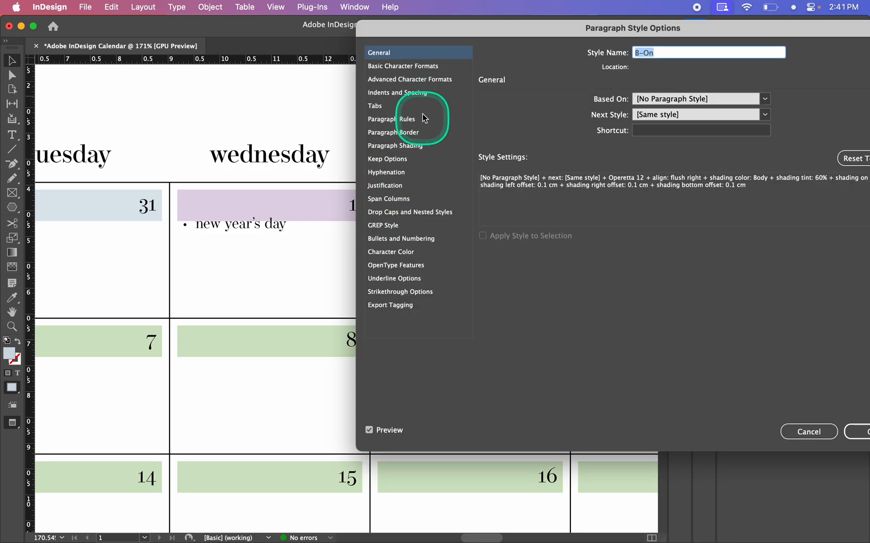
{"action": "left_click", "coordinate": [415, 93]}
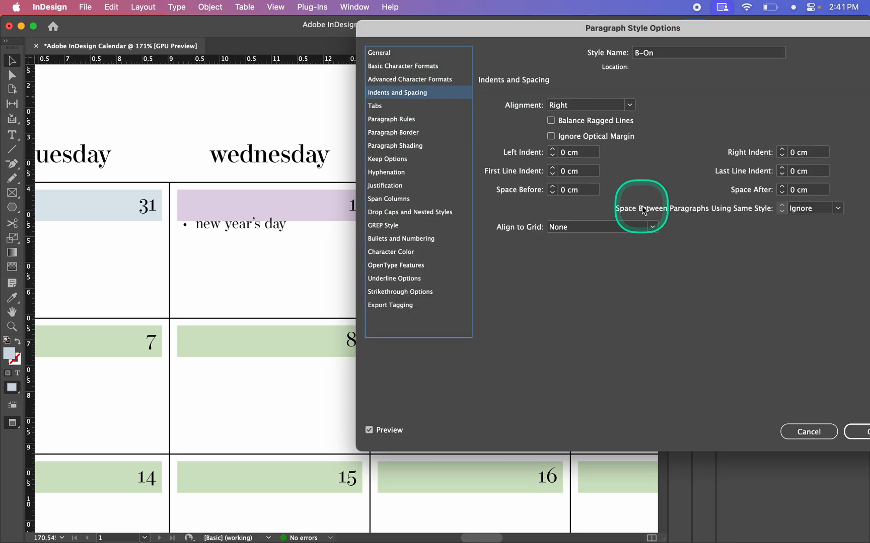
{"action": "left_click", "coordinate": [798, 192]}
{"action": "key", "text": "BackSpace"}
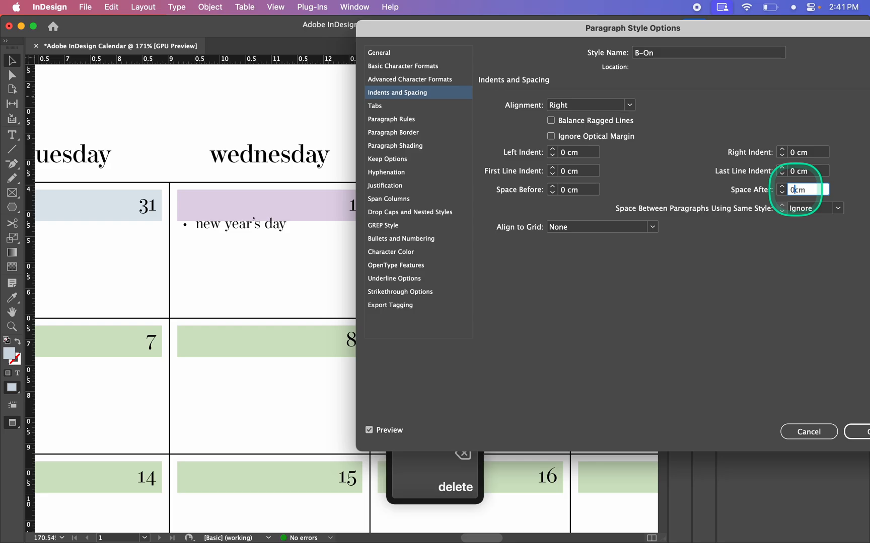
{"action": "type", "text": ",3"}
{"action": "left_click", "coordinate": [810, 173]}
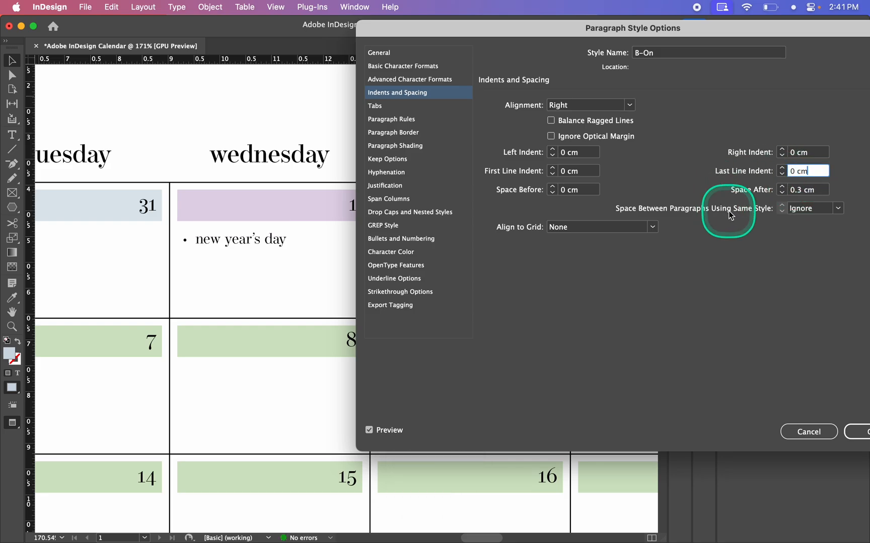
{"action": "key", "text": "Return"}
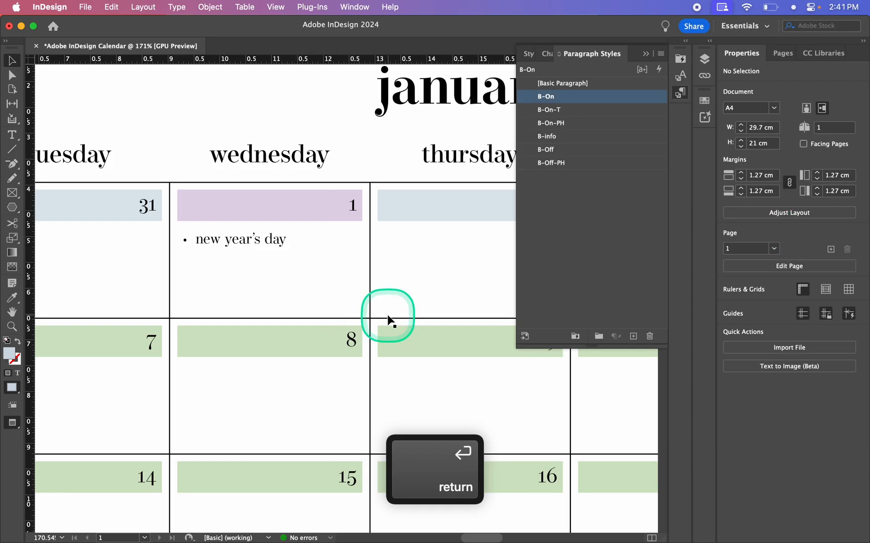
Set the next style of the B-On paragraph style to B-info.
{"action": "scroll", "coordinate": [388, 317], "scroll_direction": "down", "scroll_amount": 5}
{"action": "scroll", "coordinate": [387, 315], "scroll_direction": "down", "scroll_amount": 2}
{"action": "scroll", "coordinate": [387, 315], "scroll_direction": "up", "scroll_amount": 2}
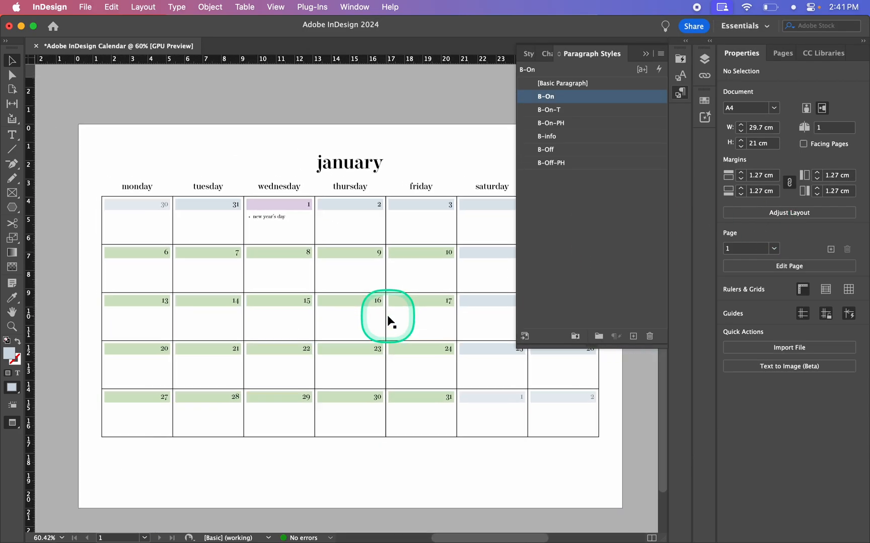
{"action": "scroll", "coordinate": [163, 261], "scroll_direction": "up", "scroll_amount": 5}
{"action": "scroll", "coordinate": [163, 261], "scroll_direction": "down", "scroll_amount": 5}
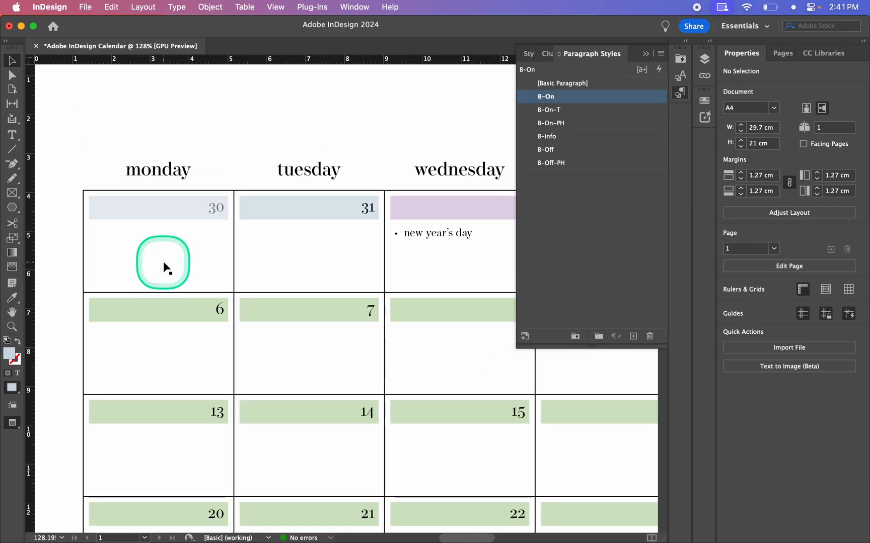
{"action": "scroll", "coordinate": [334, 365], "scroll_direction": "right", "scroll_amount": 2}
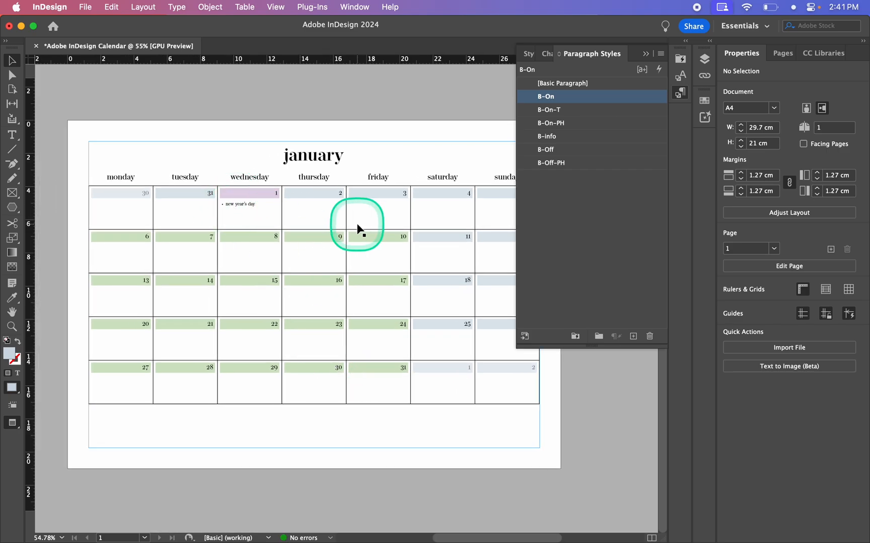
{"action": "double_click", "coordinate": [579, 97]}
{"action": "left_click", "coordinate": [766, 115]}
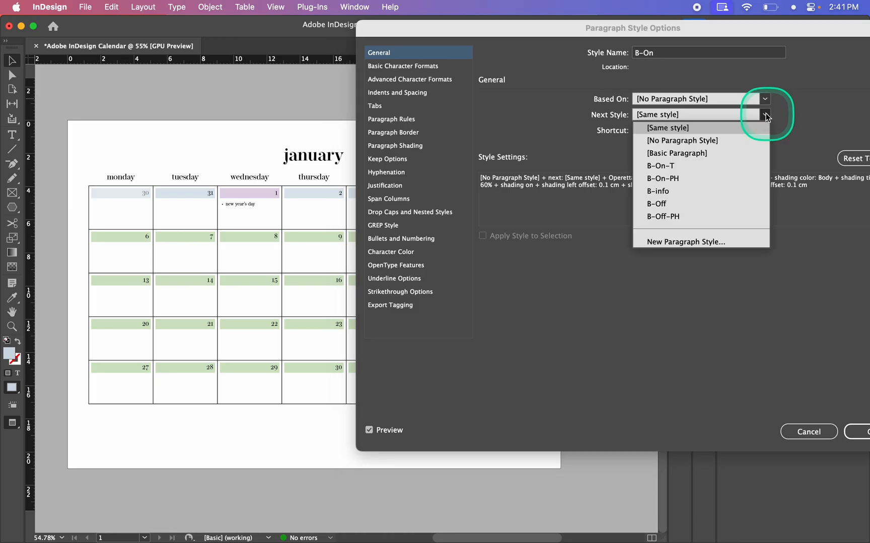
{"action": "left_click", "coordinate": [671, 191]}
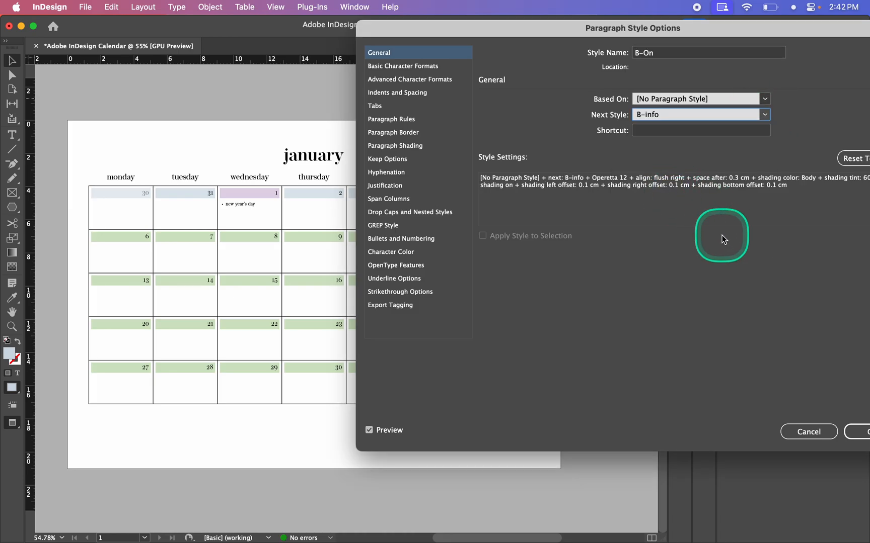
{"action": "key", "text": "Return"}
Set the next style of the B-On-T paragraph style to B-info.
{"action": "double_click", "coordinate": [574, 110]}
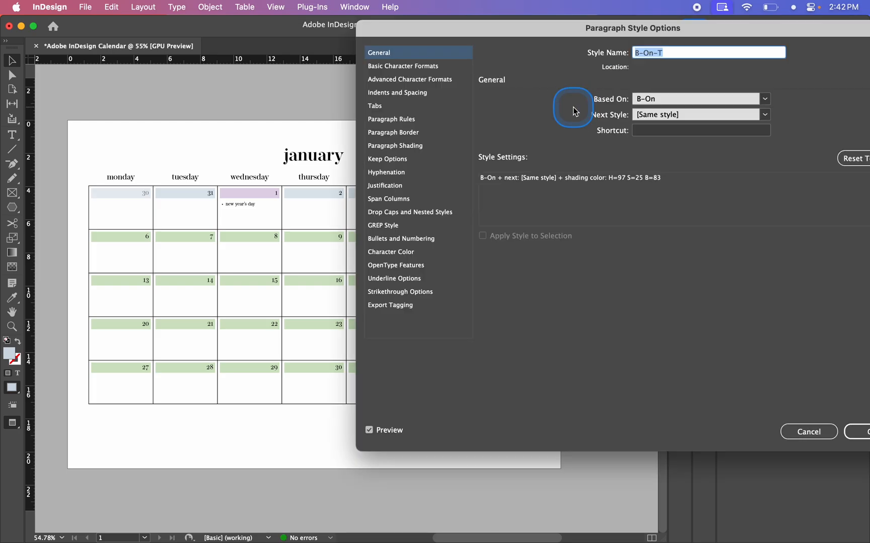
{"action": "left_click", "coordinate": [670, 115]}
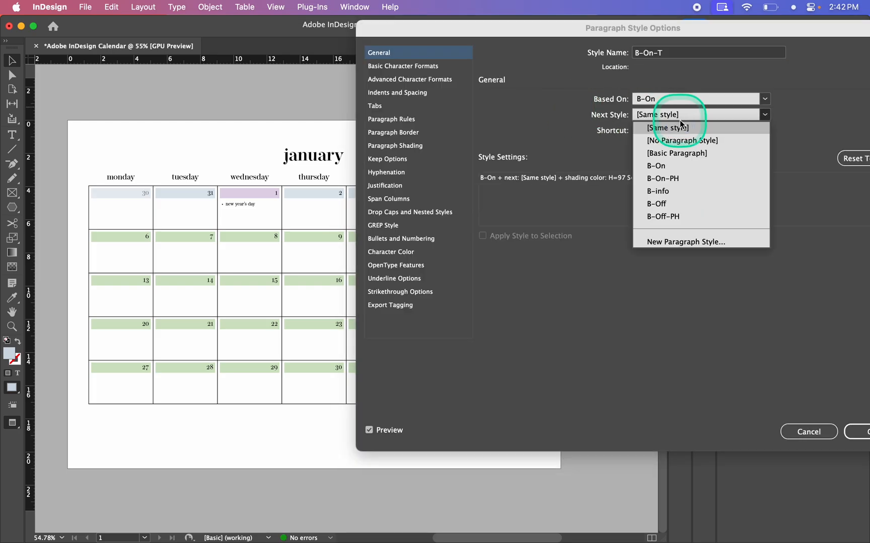
{"action": "left_click", "coordinate": [669, 193]}
{"action": "key", "text": "Return"}
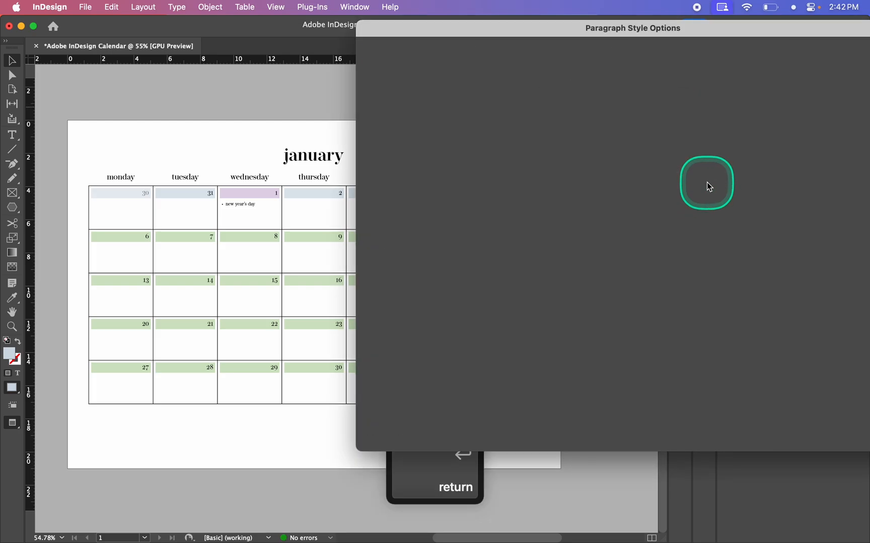
Set the next style of the B-On-PH paragraph style to B-info.
{"action": "double_click", "coordinate": [573, 125]}
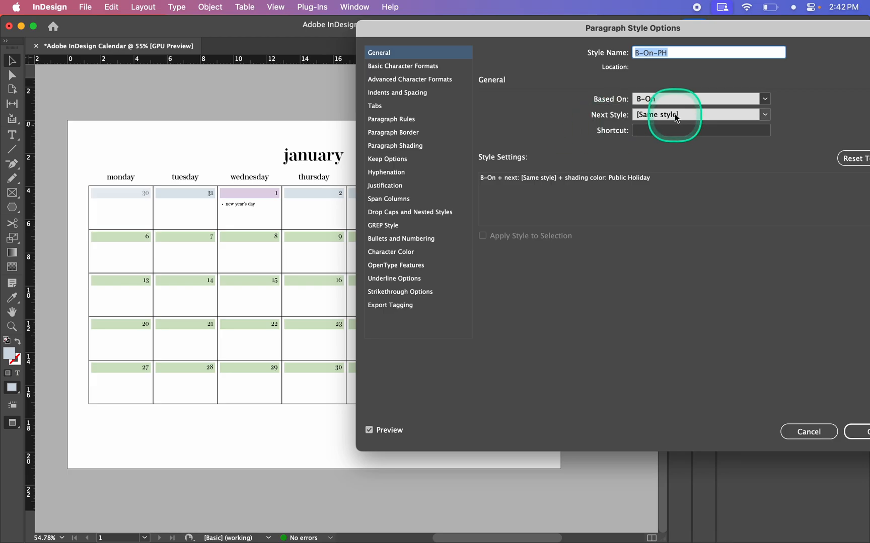
{"action": "left_click", "coordinate": [715, 115]}
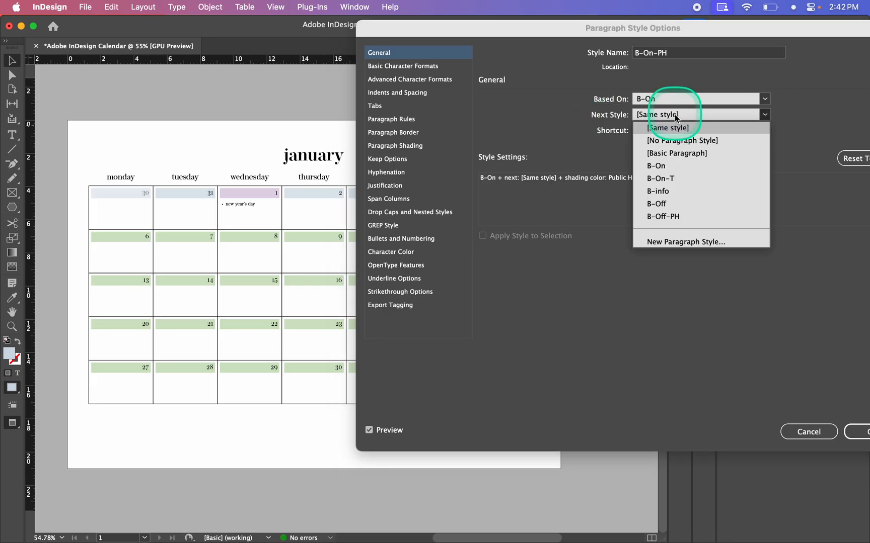
{"action": "left_click", "coordinate": [668, 192]}
{"action": "key", "text": "Return"}
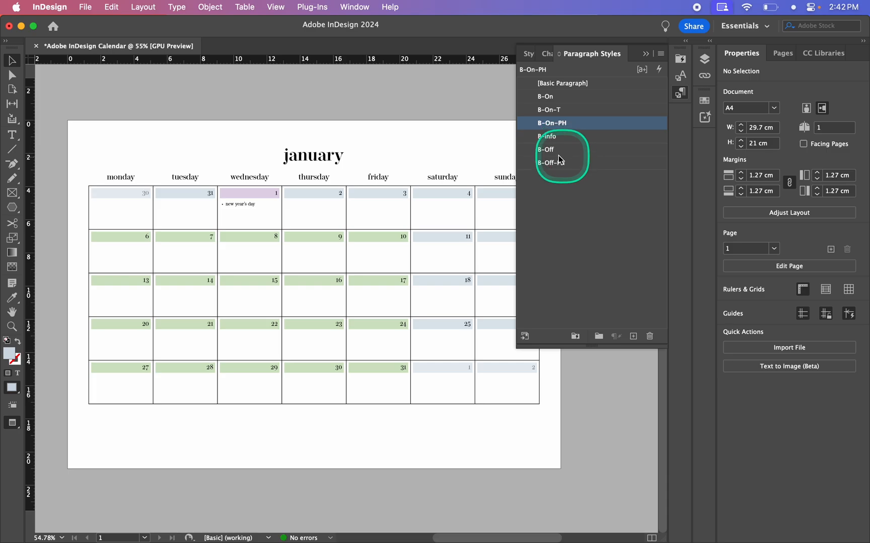
Start a new paragraph after the date in the Monday 6 cell so it takes the B-info style.
{"action": "scroll", "coordinate": [200, 208], "scroll_direction": "up", "scroll_amount": 3}
{"action": "scroll", "coordinate": [200, 208], "scroll_direction": "up", "scroll_amount": 3}
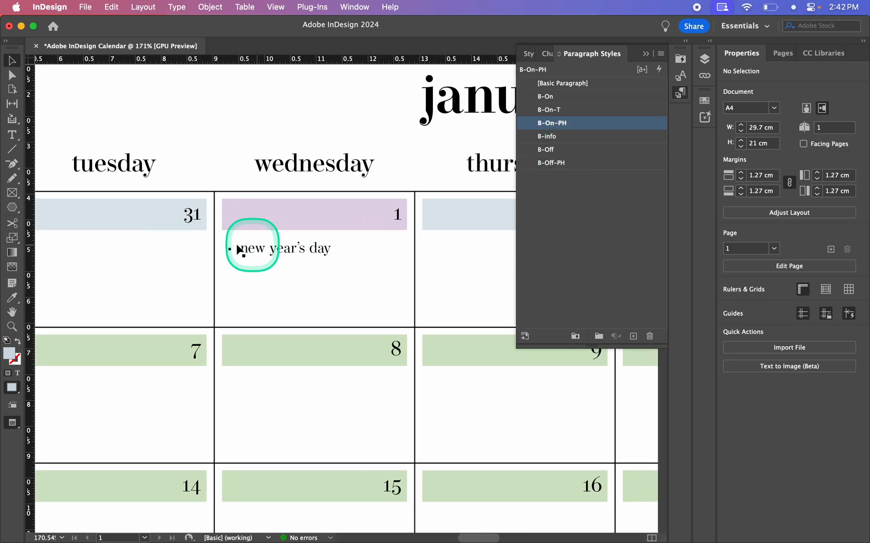
{"action": "scroll", "coordinate": [331, 261], "scroll_direction": "down", "scroll_amount": 3}
{"action": "scroll", "coordinate": [330, 261], "scroll_direction": "down", "scroll_amount": 2}
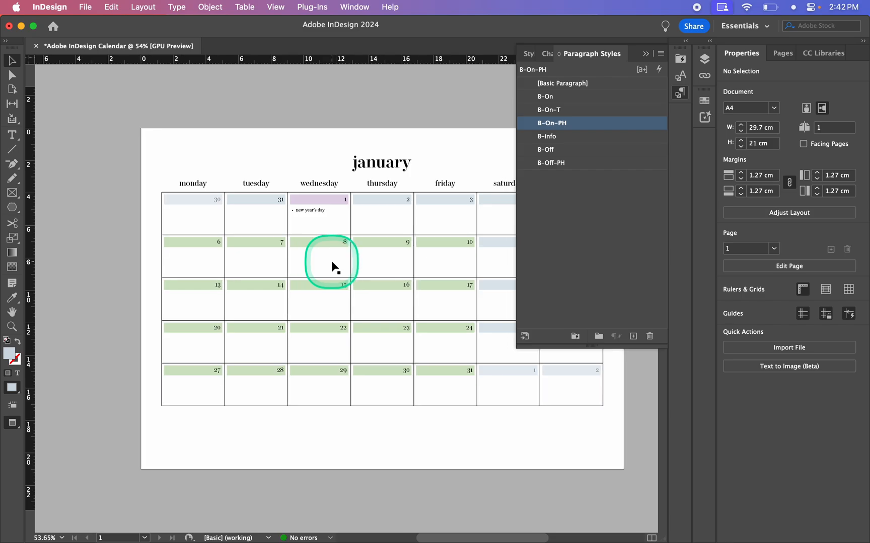
{"action": "scroll", "coordinate": [331, 261], "scroll_direction": "up", "scroll_amount": 2}
{"action": "scroll", "coordinate": [229, 254], "scroll_direction": "up", "scroll_amount": 5}
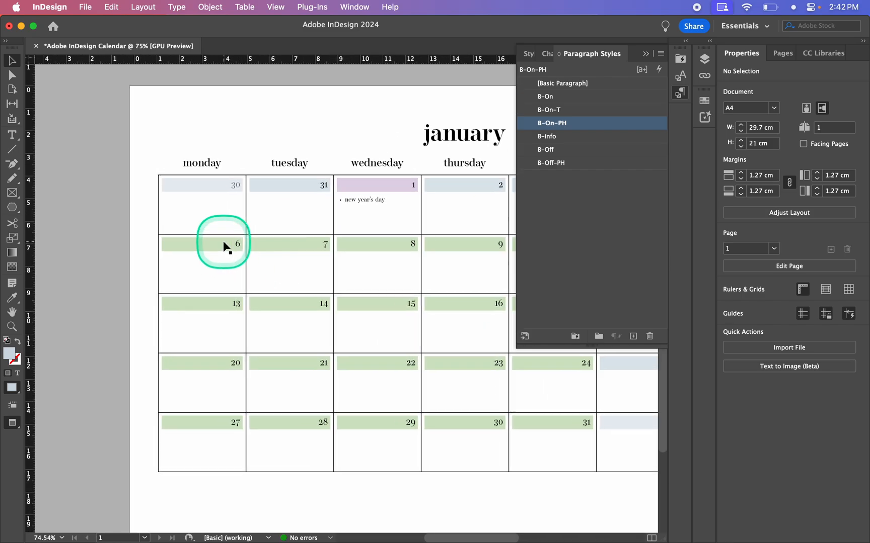
{"action": "double_click", "coordinate": [408, 238]}
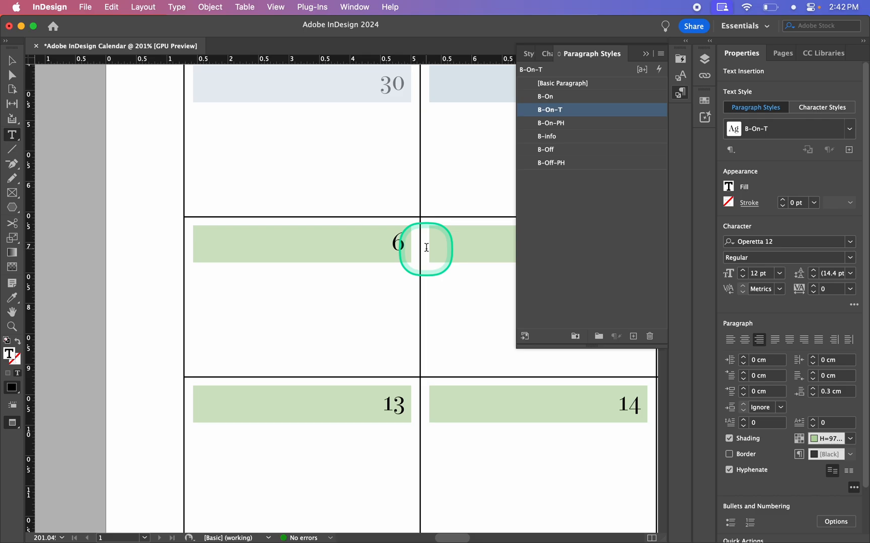
{"action": "key", "text": "Return"}
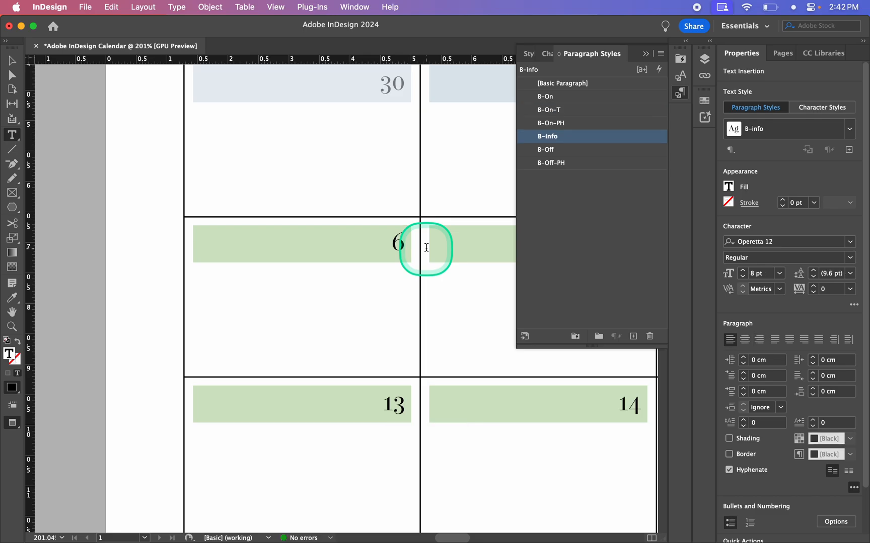
{"action": "left_click", "coordinate": [534, 141]}
{"action": "left_click", "coordinate": [453, 316]}
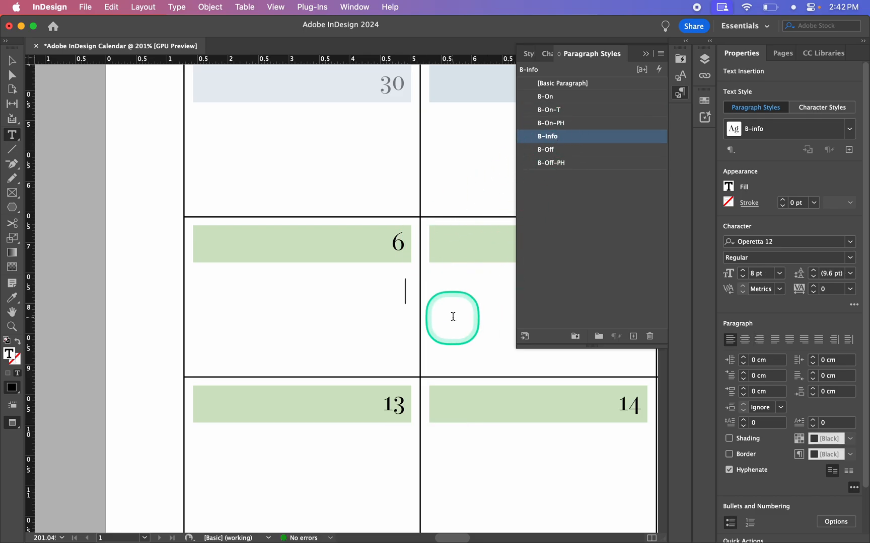
Enter the label "summer school semester one starts" under the 6, then leave text editing with nothing selected.
{"action": "type", "text": "summer "}
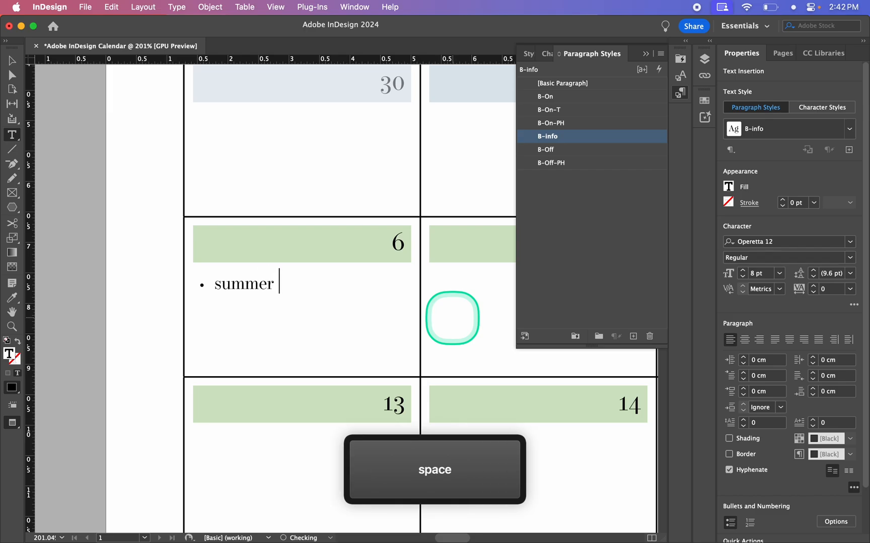
{"action": "type", "text": "school sem"}
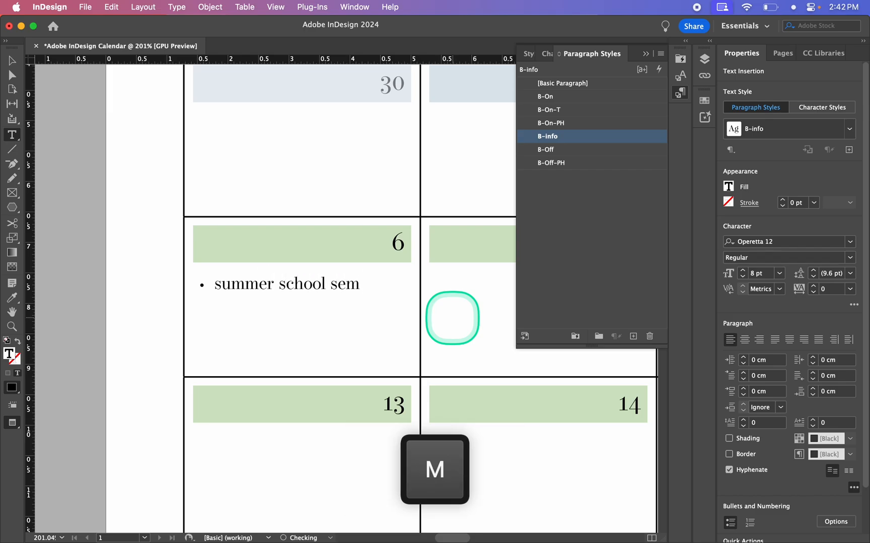
{"action": "type", "text": "ester "}
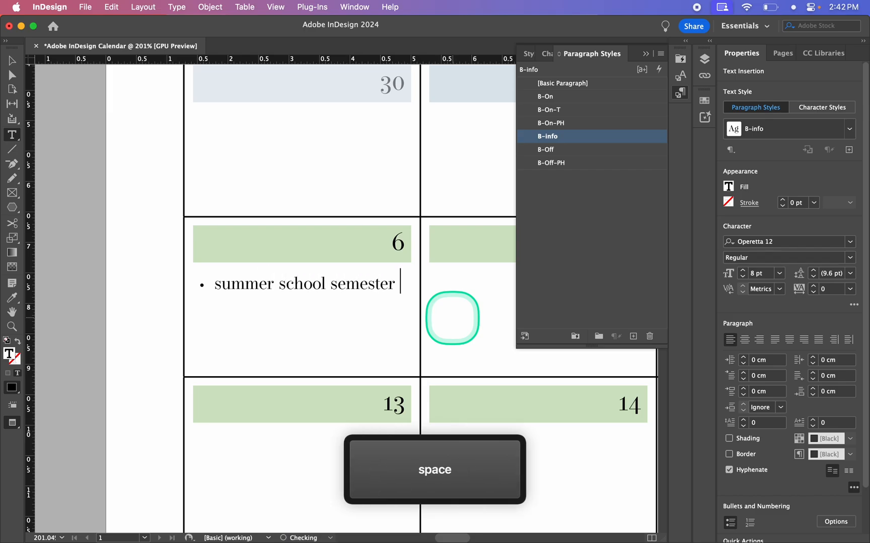
{"action": "type", "text": "one d"}
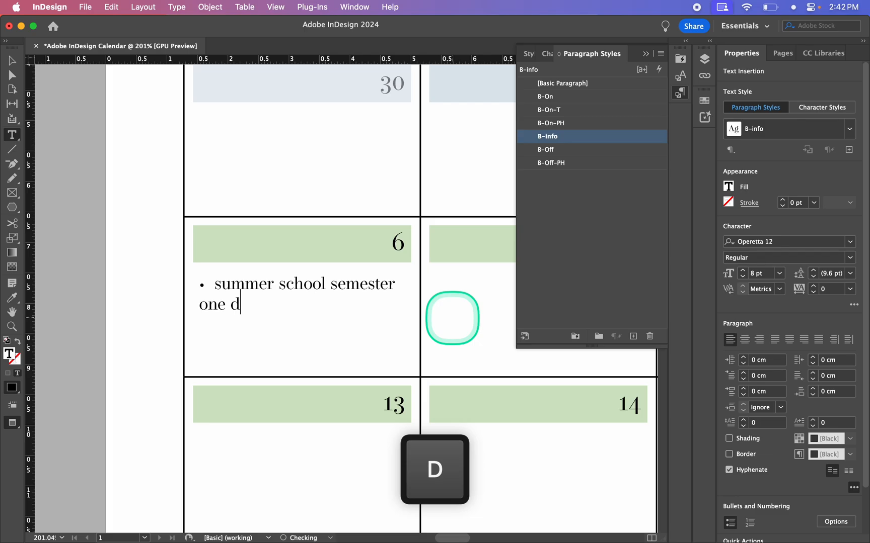
{"action": "key", "text": "BackSpace"}
{"action": "type", "text": "starts"}
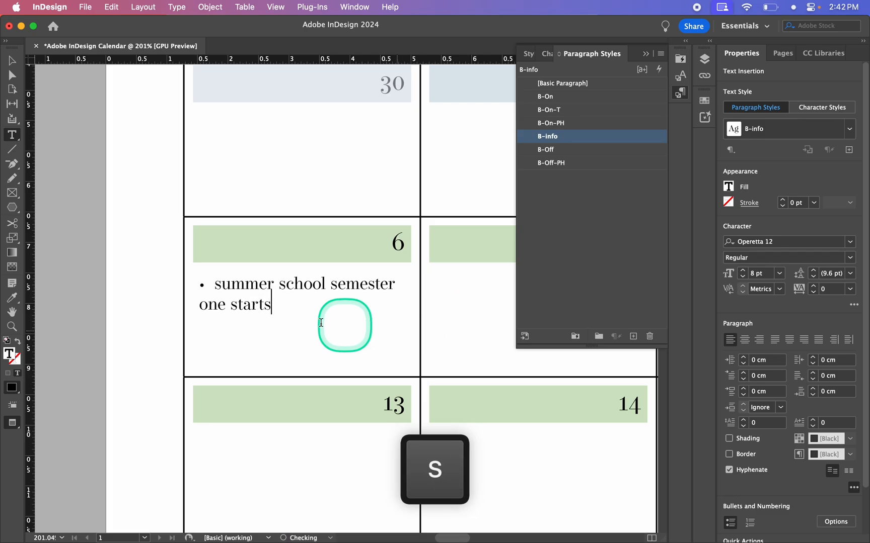
{"action": "left_click", "coordinate": [78, 340]}
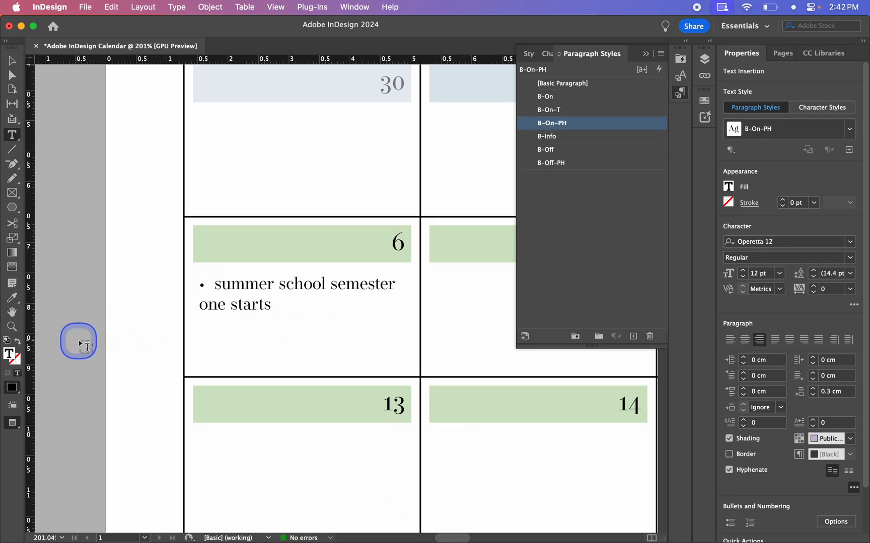
{"action": "key", "text": "v"}
Give the bullets of the B-info style a left indent of 0.25 cm and a first line indent of -0.25 cm.
{"action": "scroll", "coordinate": [79, 339], "scroll_direction": "down", "scroll_amount": 2}
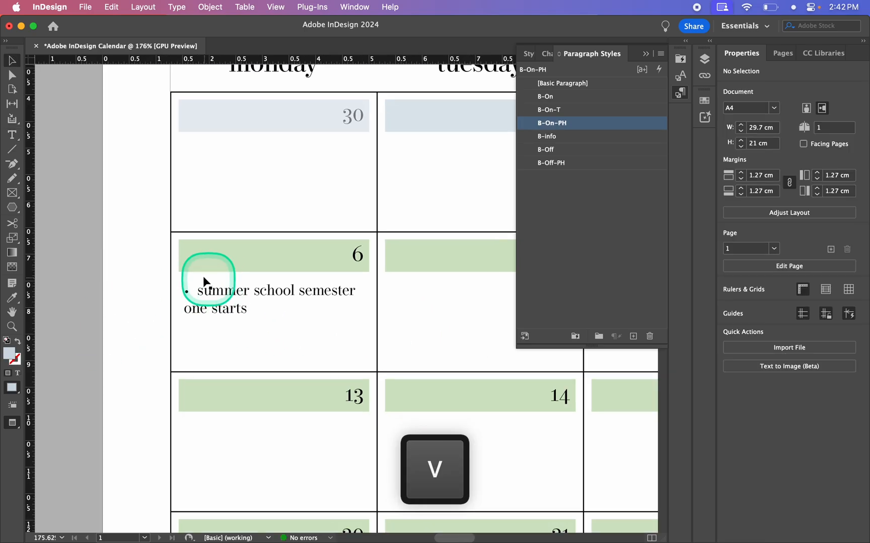
{"action": "double_click", "coordinate": [595, 136]}
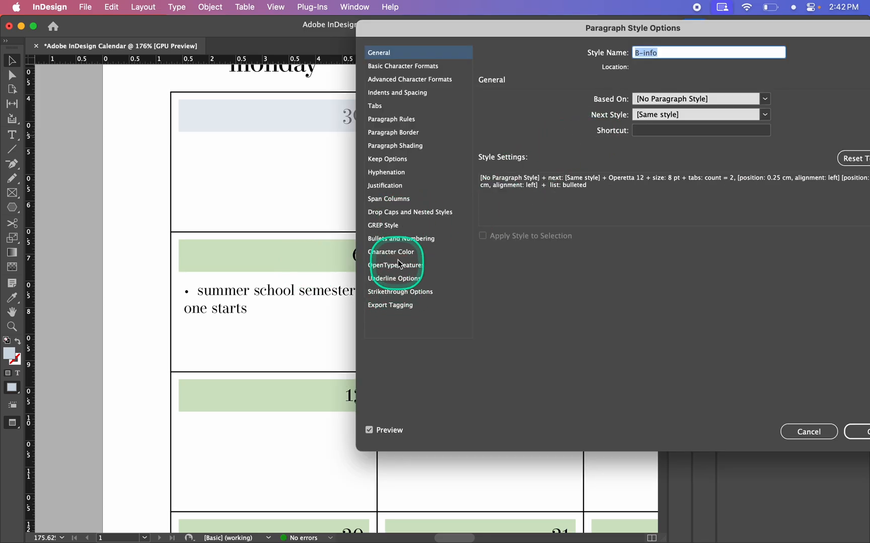
{"action": "left_click", "coordinate": [394, 242]}
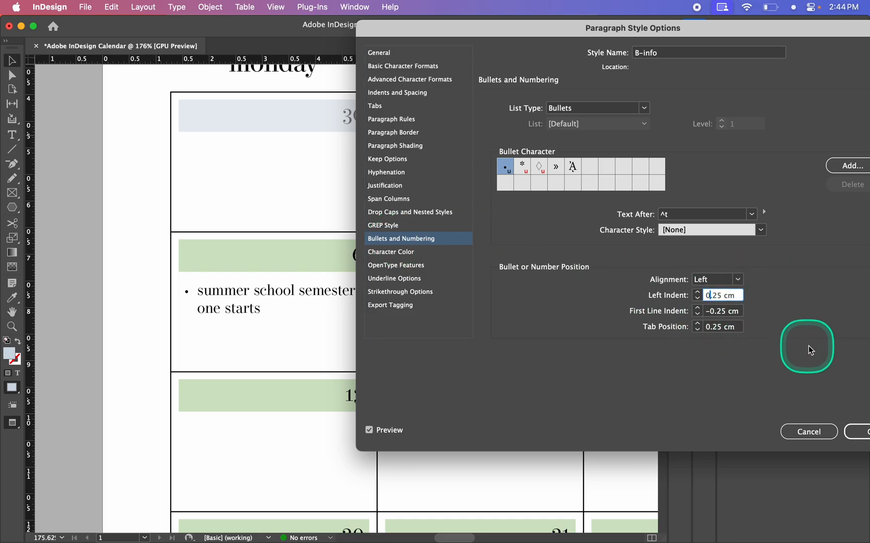
{"action": "key", "text": "Return"}
Examine the alignment of the bulleted labels under dates 1 and 6 in the calendar.
{"action": "scroll", "coordinate": [280, 356], "scroll_direction": "down", "scroll_amount": 5}
{"action": "scroll", "coordinate": [280, 355], "scroll_direction": "right", "scroll_amount": 5}
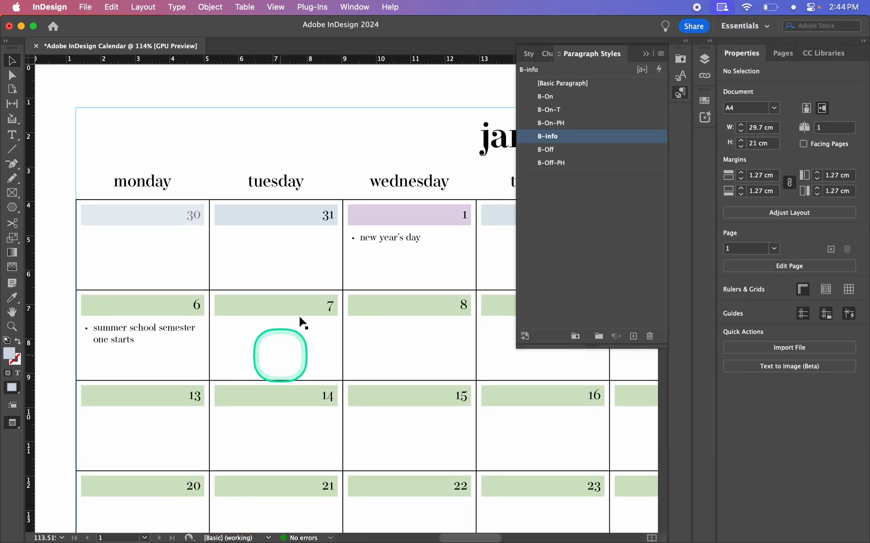
{"action": "scroll", "coordinate": [158, 373], "scroll_direction": "left", "scroll_amount": 5}
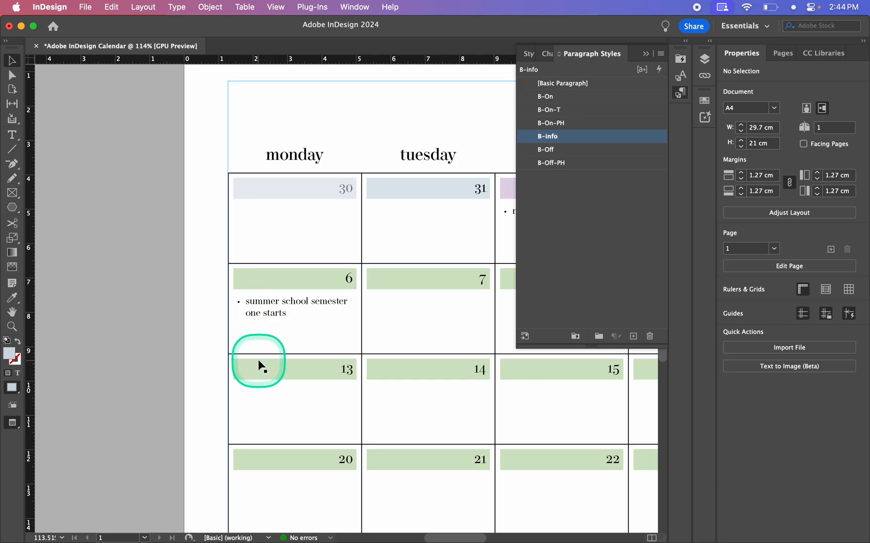
{"action": "scroll", "coordinate": [259, 362], "scroll_direction": "up", "scroll_amount": 3}
{"action": "scroll", "coordinate": [258, 363], "scroll_direction": "left", "scroll_amount": 5}
{"action": "scroll", "coordinate": [157, 405], "scroll_direction": "up", "scroll_amount": 3}
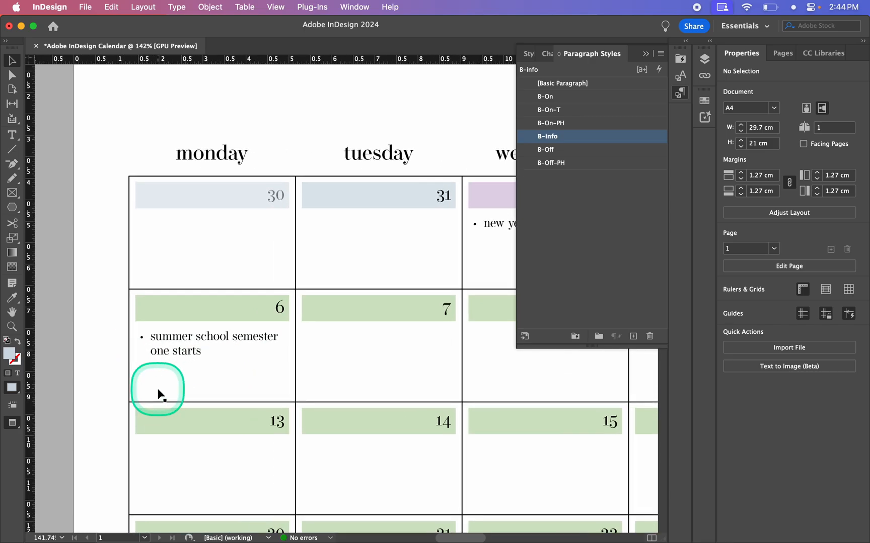
{"action": "scroll", "coordinate": [158, 394], "scroll_direction": "down", "scroll_amount": 8}
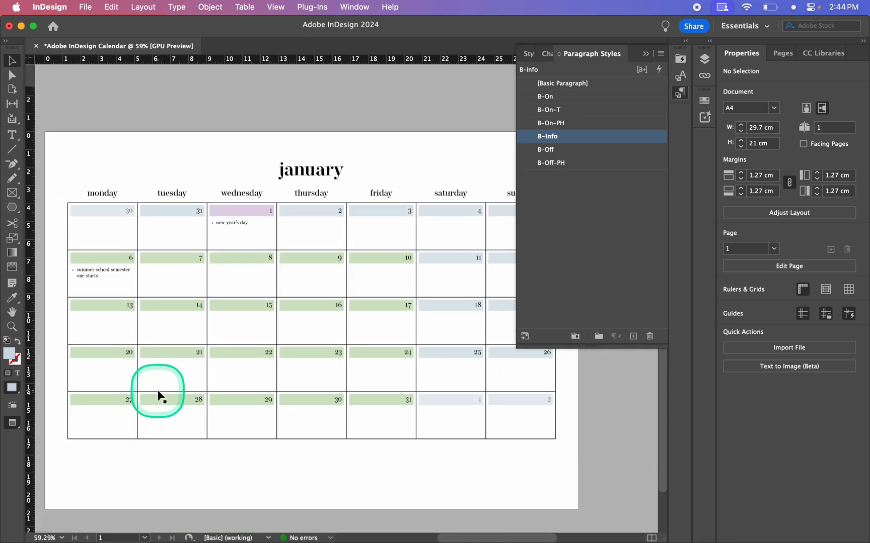
{"action": "scroll", "coordinate": [164, 286], "scroll_direction": "up", "scroll_amount": 3}
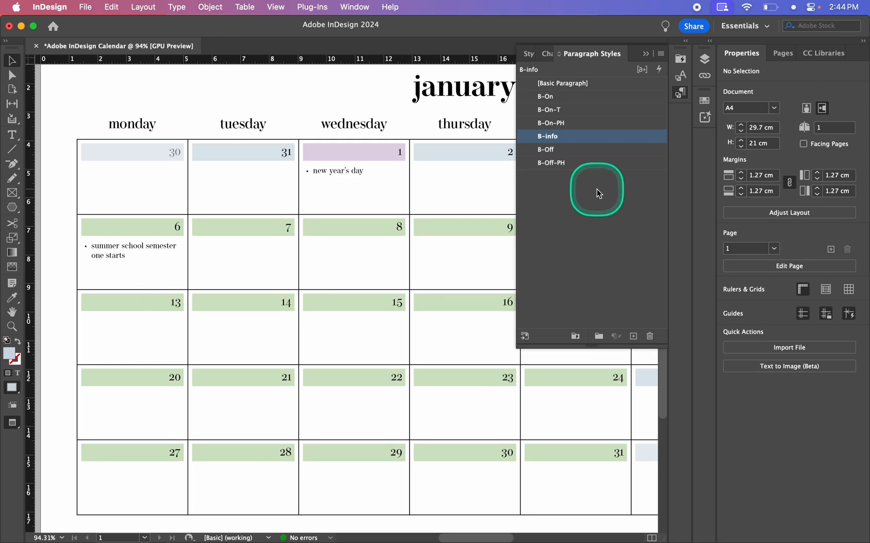
Turn off hyphenation in the B-info paragraph style.
{"action": "double_click", "coordinate": [610, 135]}
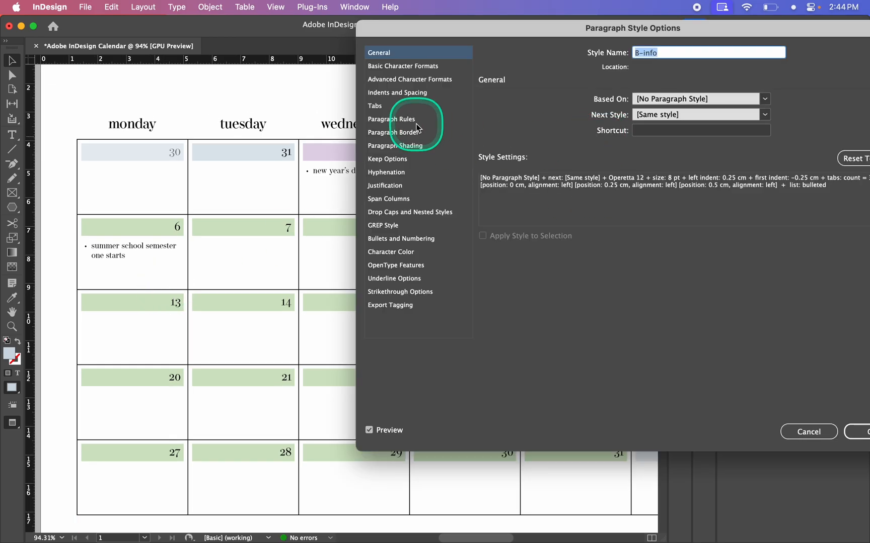
{"action": "left_click", "coordinate": [399, 173]}
{"action": "left_click", "coordinate": [491, 99]}
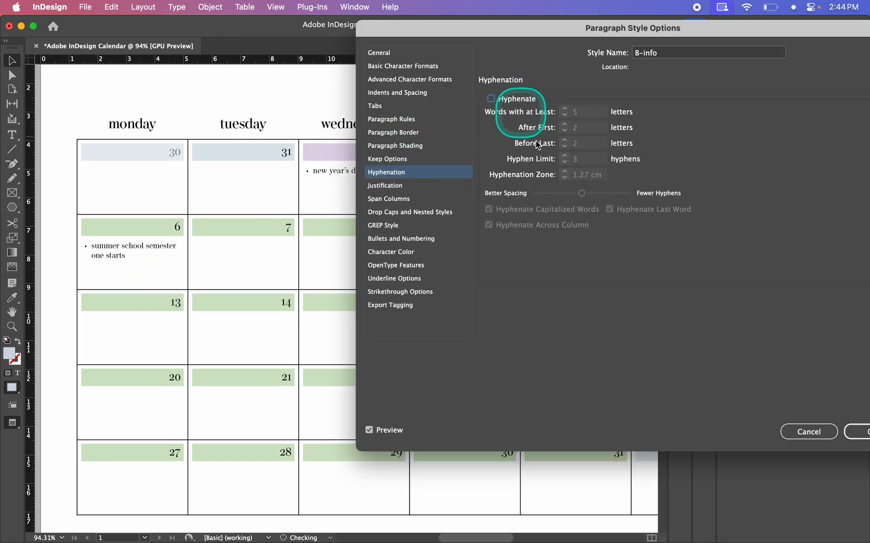
{"action": "key", "text": "Return"}
Duplicate the B-On-T paragraph style and base the copy on B-Off.
{"action": "scroll", "coordinate": [255, 333], "scroll_direction": "down", "scroll_amount": 5}
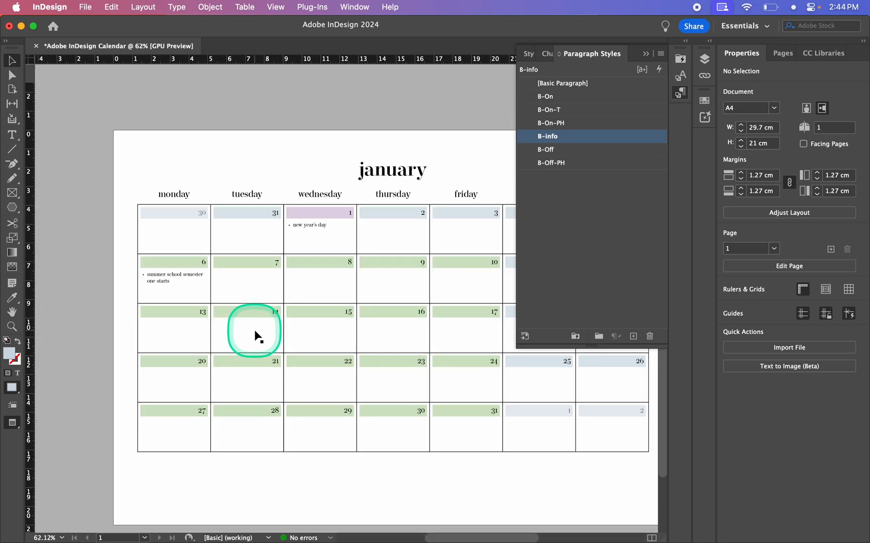
{"action": "scroll", "coordinate": [257, 330], "scroll_direction": "up", "scroll_amount": 2}
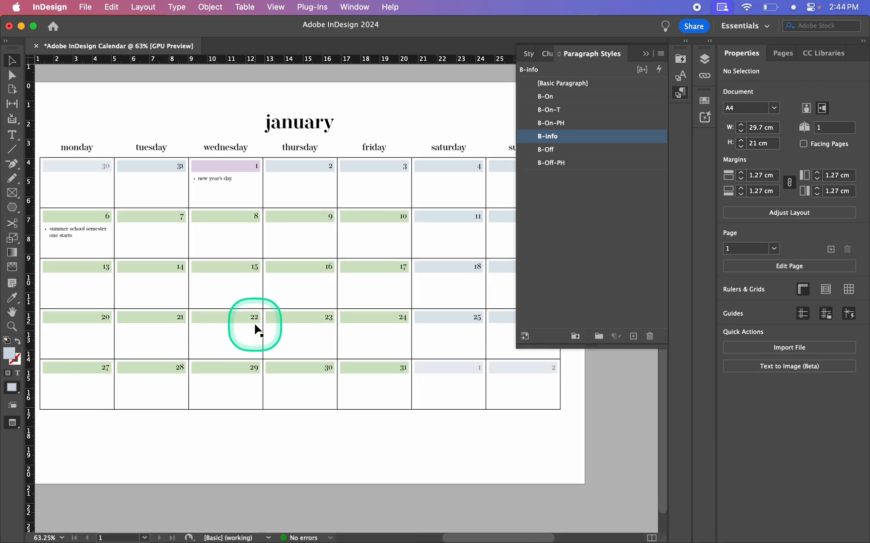
{"action": "scroll", "coordinate": [313, 336], "scroll_direction": "left", "scroll_amount": 2}
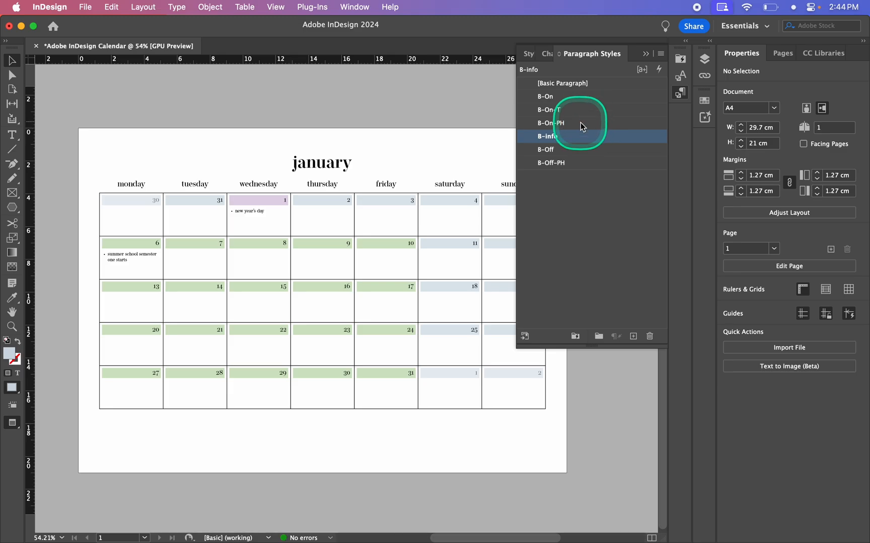
{"action": "left_click", "coordinate": [585, 110]}
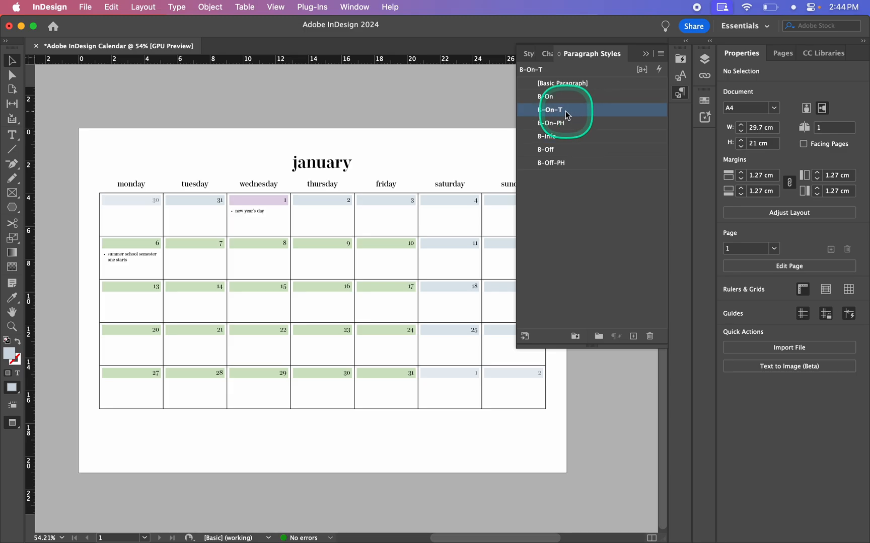
{"action": "left_click", "coordinate": [593, 113], "text": "ctrl"}
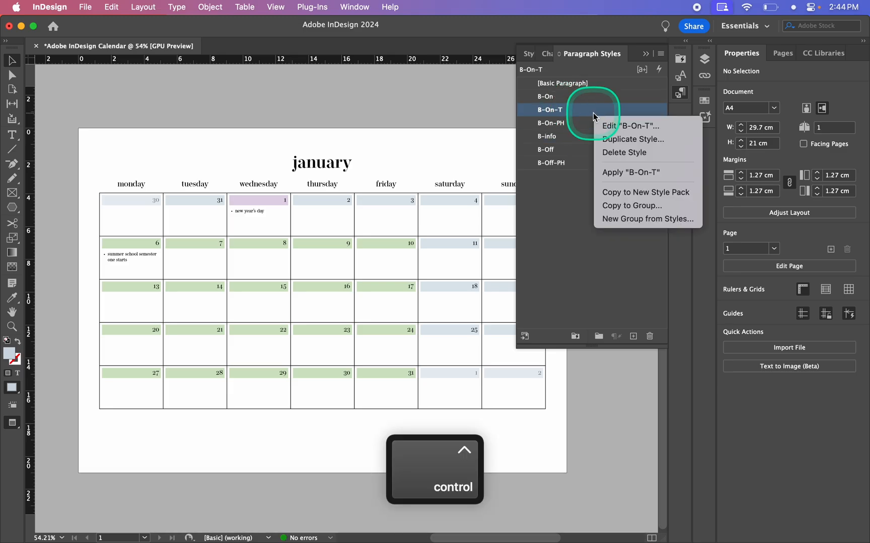
{"action": "left_click", "coordinate": [613, 140]}
{"action": "left_click", "coordinate": [729, 101]}
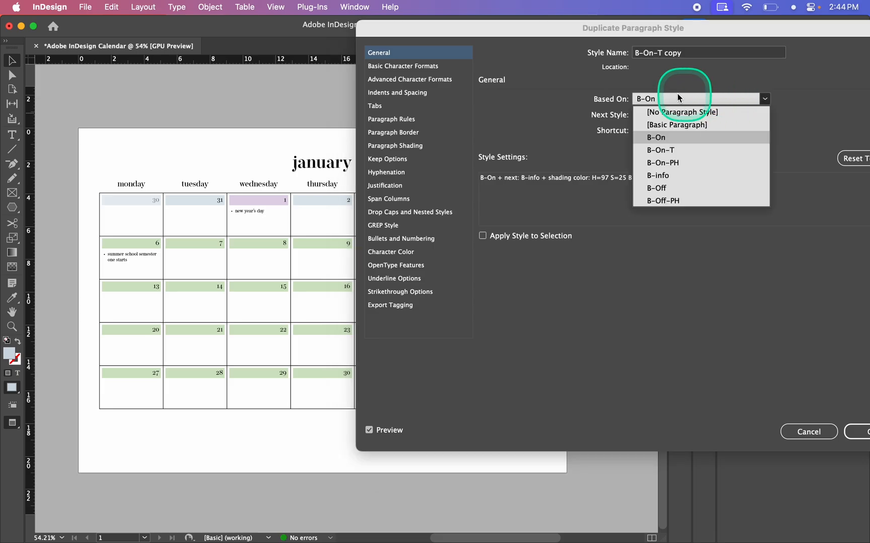
{"action": "left_click", "coordinate": [675, 186]}
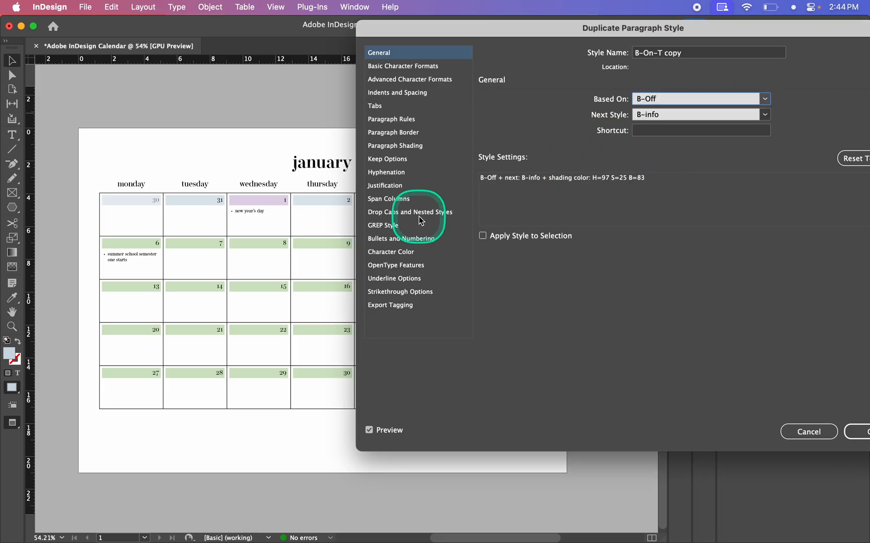
Check the duplicated style's character color and paragraph shading, and save it under the name B-Off-T.
{"action": "left_click", "coordinate": [408, 256]}
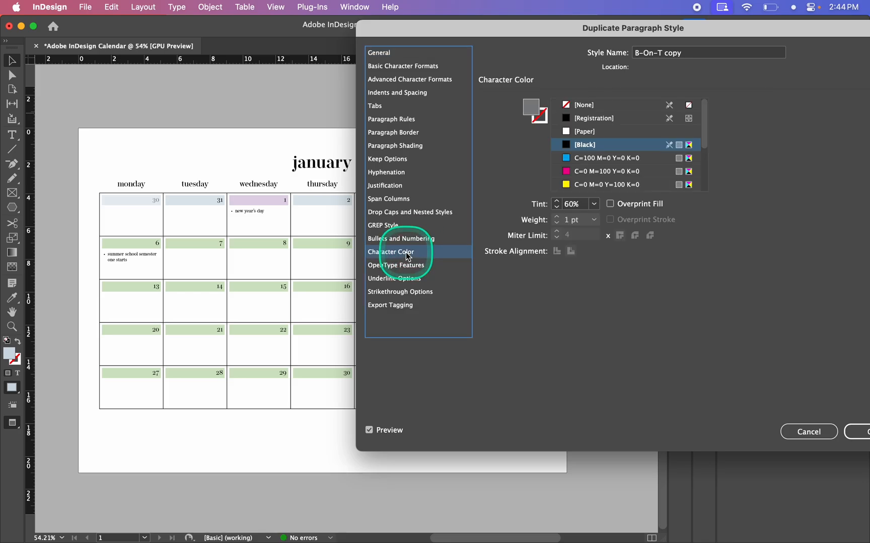
{"action": "left_click", "coordinate": [403, 147]}
{"action": "left_click", "coordinate": [399, 254]}
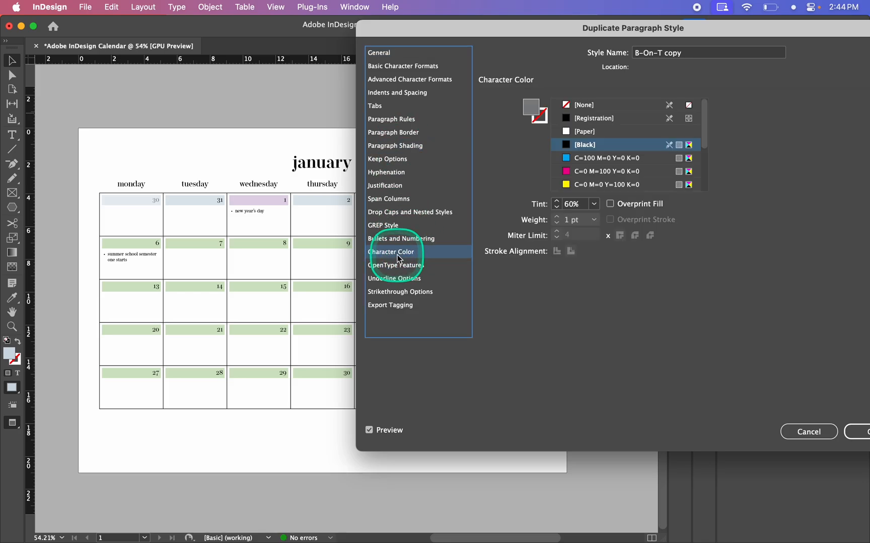
{"action": "left_click", "coordinate": [406, 145]}
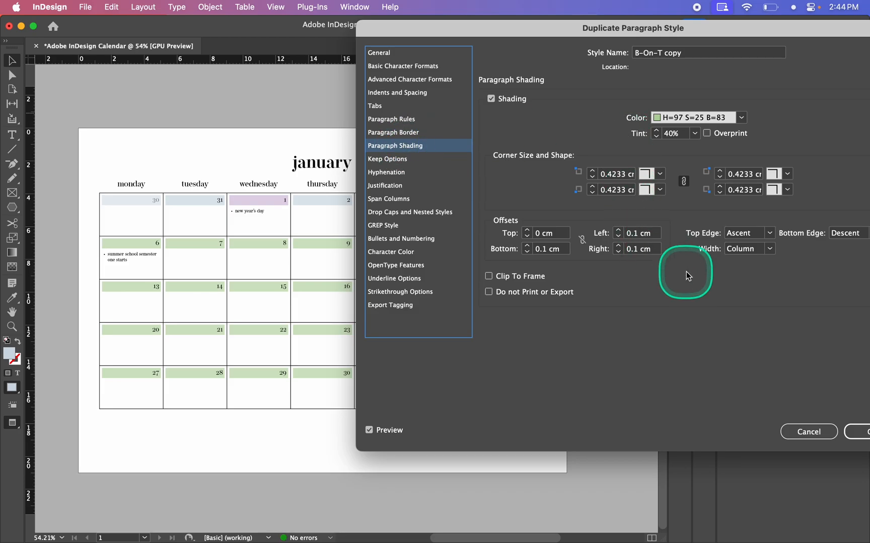
{"action": "double_click", "coordinate": [672, 50]}
{"action": "key", "text": "BackSpace"}
{"action": "key", "text": "Left"}
{"action": "key", "text": "Left"}
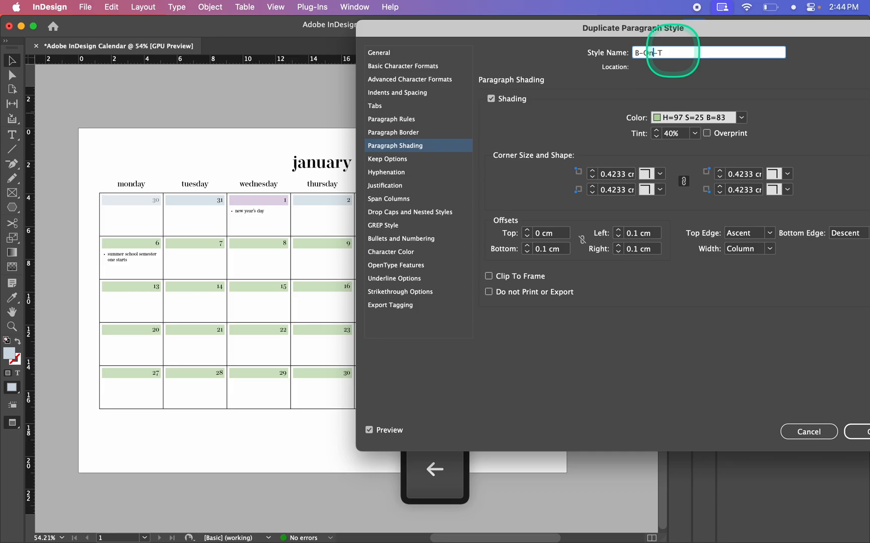
{"action": "type", "text": "ff"}
{"action": "key", "text": "Return"}
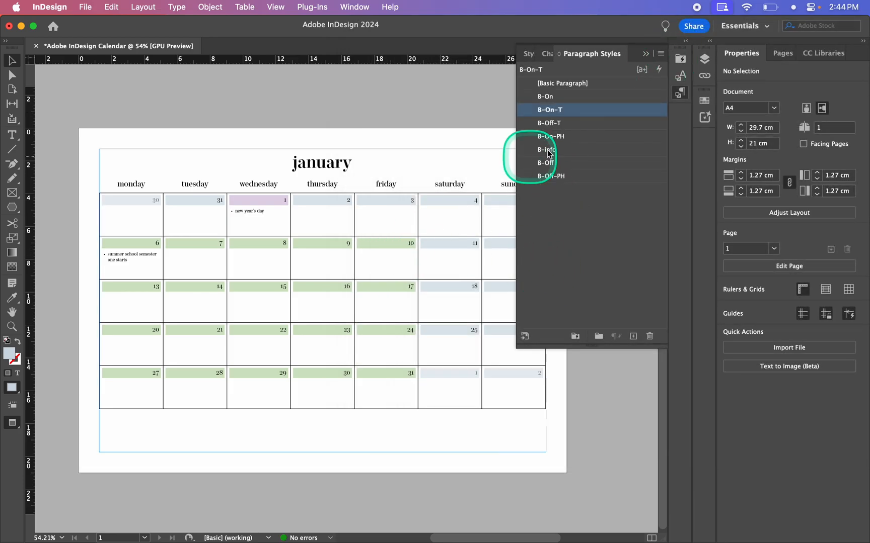
Move the B-Off-T paragraph style to the end of the style list, below B-Off-PH.
{"action": "left_click", "coordinate": [566, 124]}
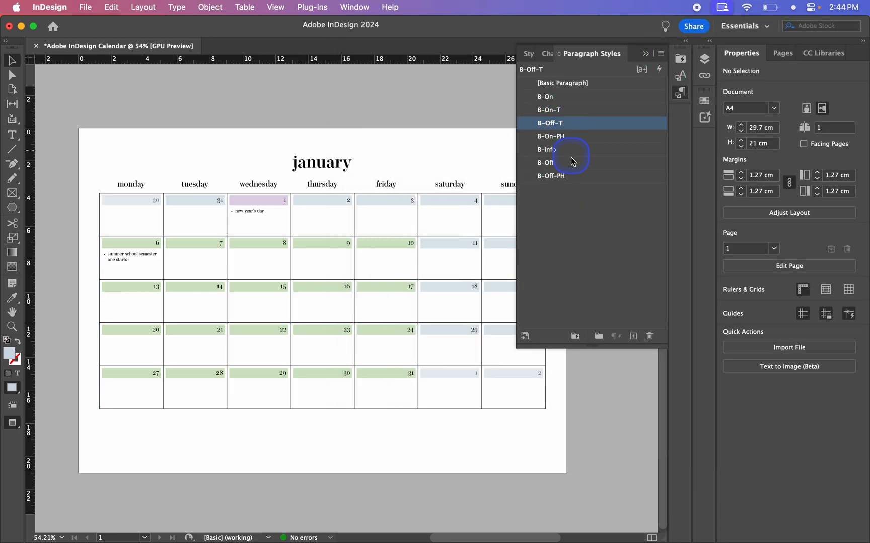
{"action": "left_click", "coordinate": [571, 125]}
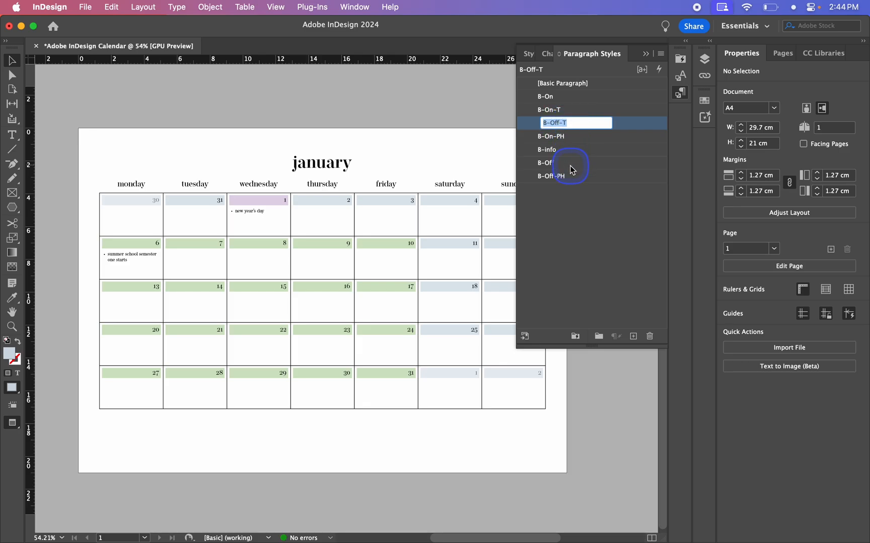
{"action": "left_click_drag", "start_coordinate": [605, 179], "coordinate": [607, 181]}
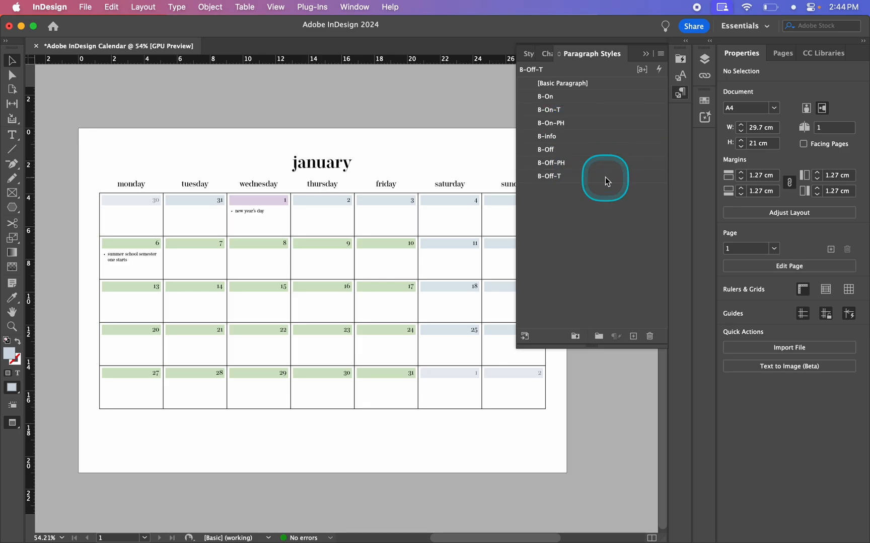
Put B-On, B-On-T and B-On-PH into a new paragraph style group named Body On and collapse it.
{"action": "left_click", "coordinate": [570, 100]}
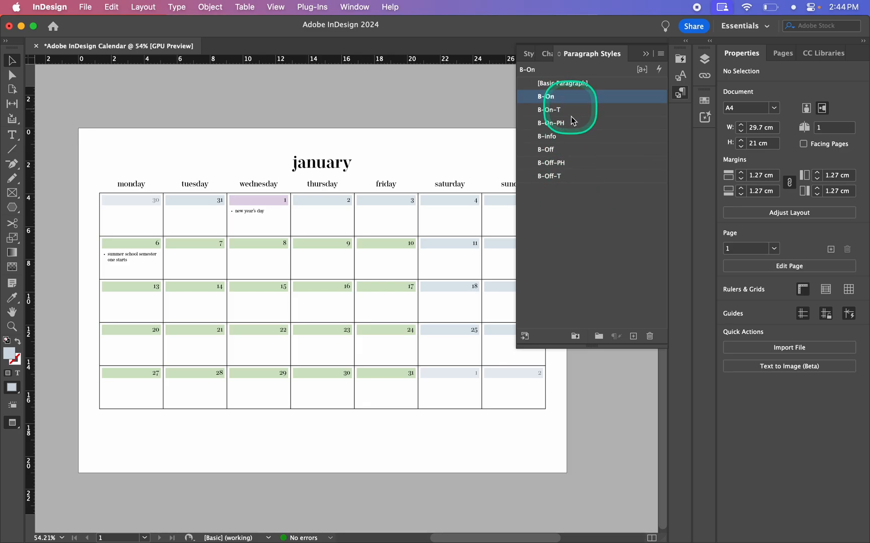
{"action": "left_click", "coordinate": [569, 124], "text": "shift"}
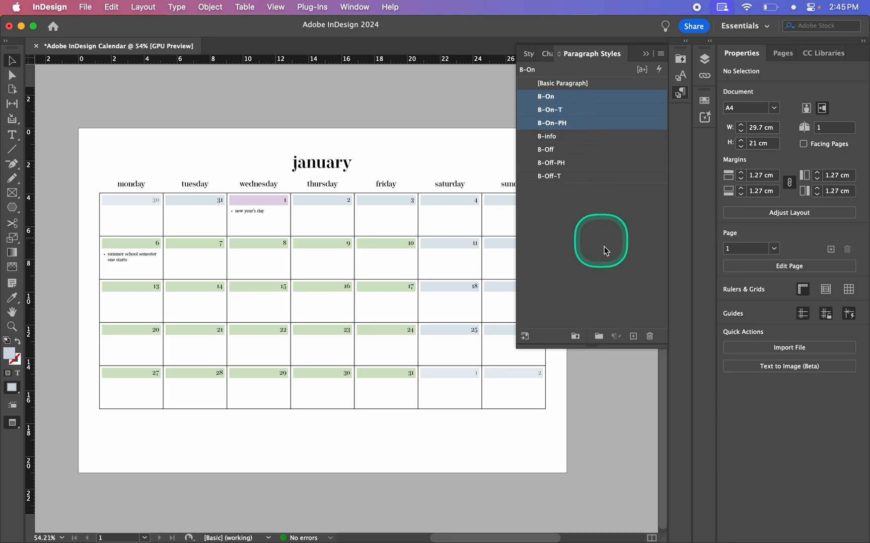
{"action": "left_click", "coordinate": [598, 336]}
{"action": "left_click_drag", "start_coordinate": [551, 95], "coordinate": [557, 193]}
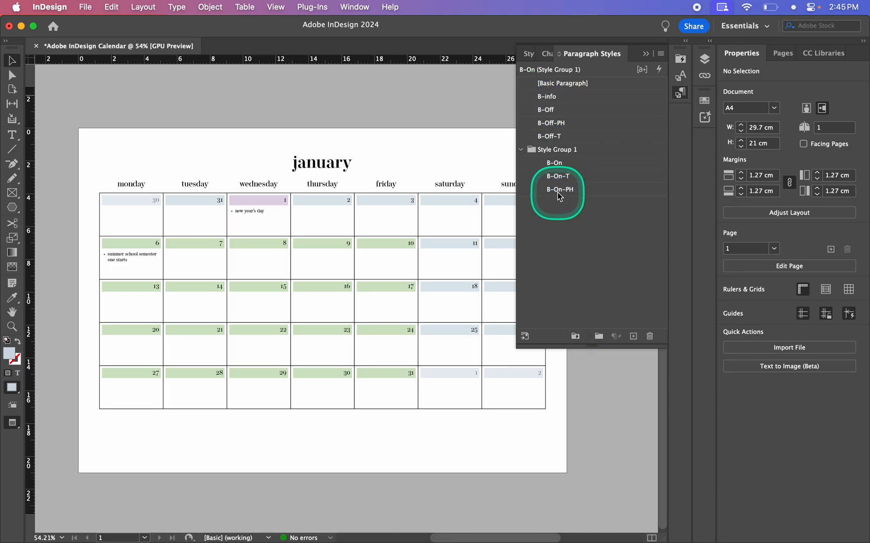
{"action": "double_click", "coordinate": [550, 150]}
{"action": "type", "text": "Body On"}
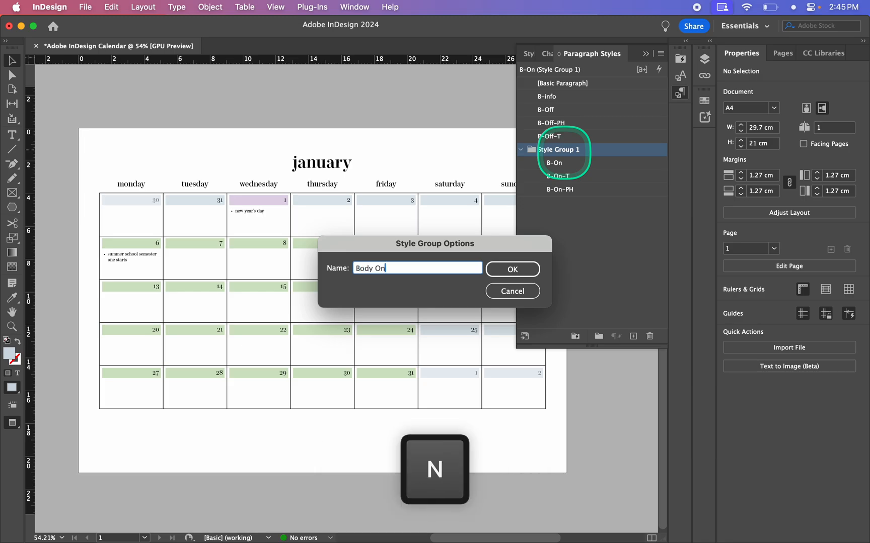
{"action": "key", "text": "Return"}
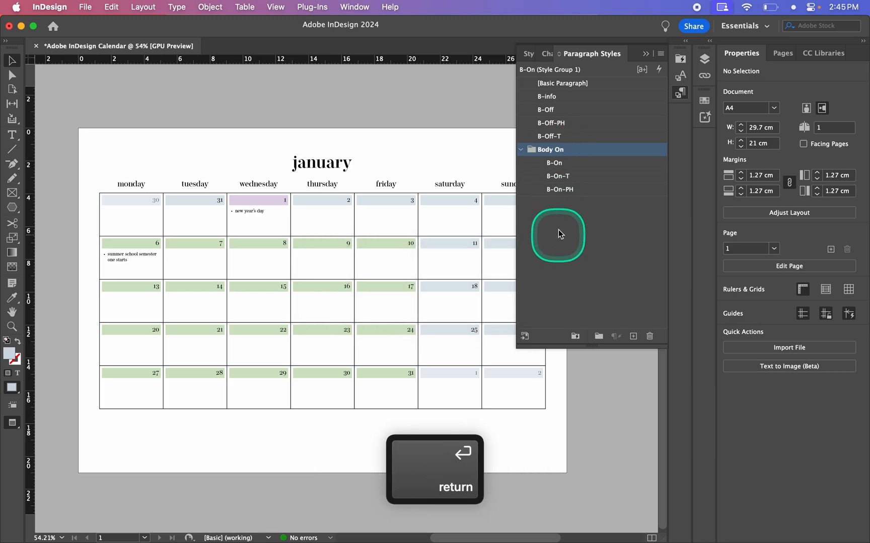
{"action": "left_click", "coordinate": [520, 150]}
Put B-Off, B-Off-PH and B-Off-T into a new paragraph style group named Body-Off and collapse it.
{"action": "left_click", "coordinate": [570, 137]}
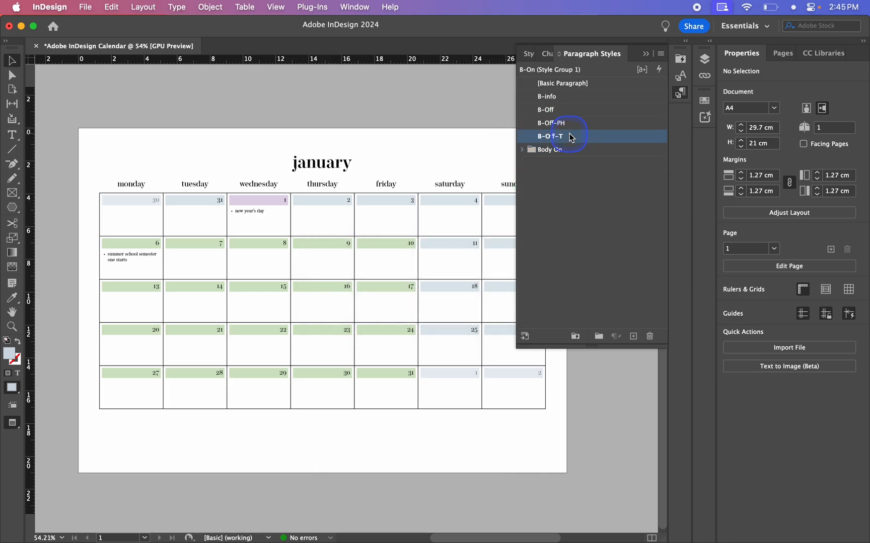
{"action": "key", "text": "Caps_Lock"}
{"action": "left_click", "coordinate": [566, 111]}
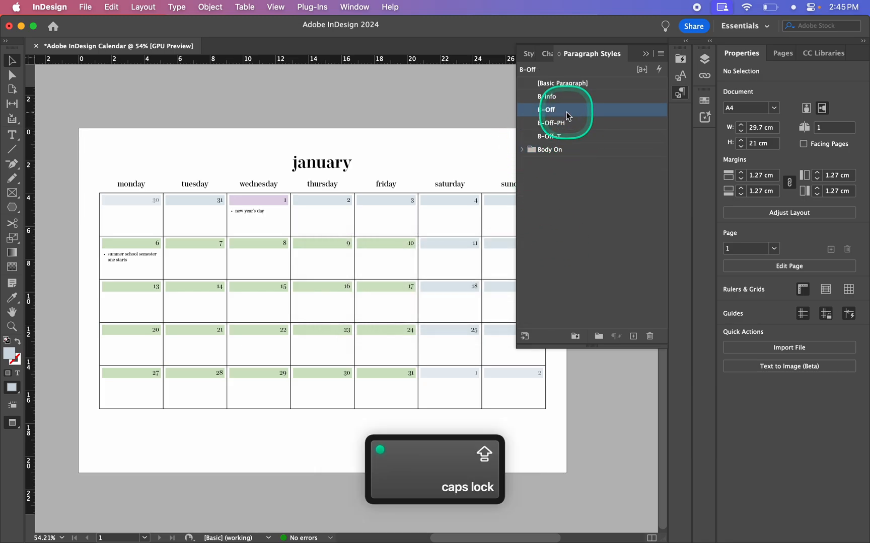
{"action": "left_click", "coordinate": [572, 139], "text": "shift"}
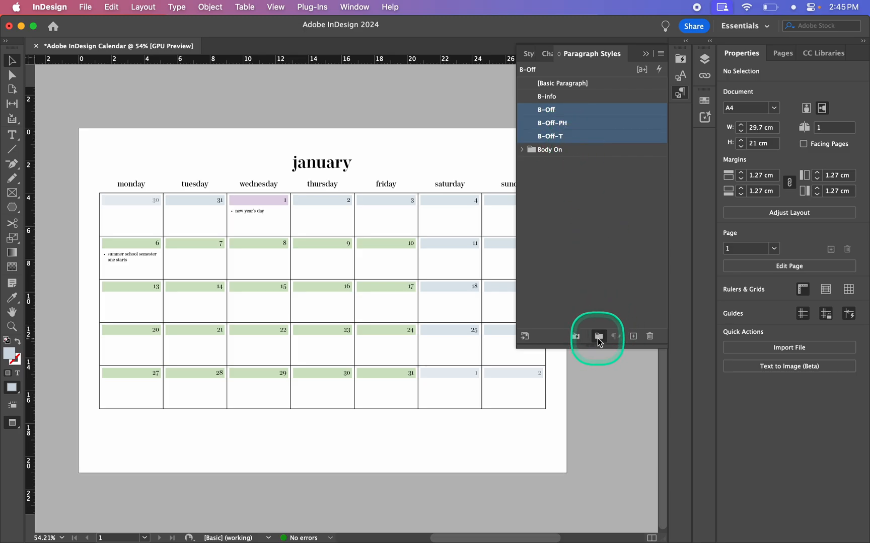
{"action": "left_click_drag", "start_coordinate": [550, 113], "coordinate": [556, 163]}
{"action": "double_click", "coordinate": [560, 124]}
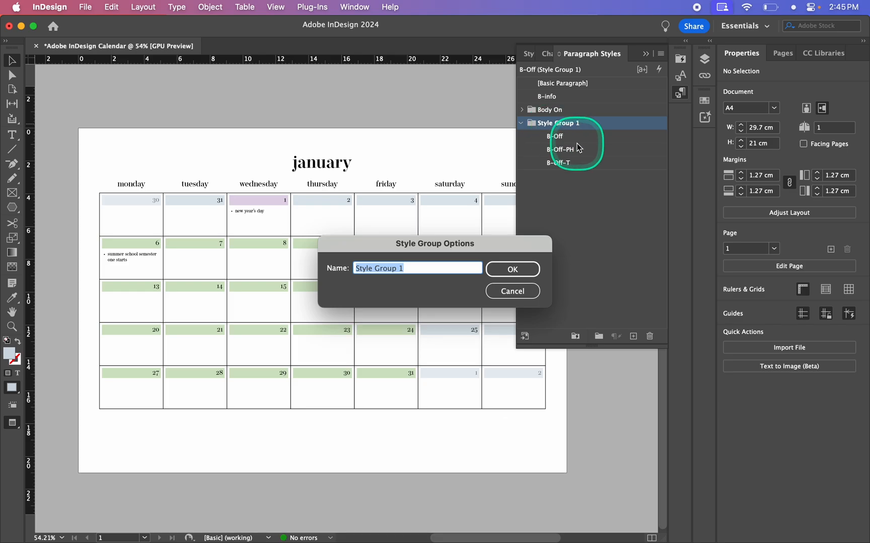
{"action": "type", "text": "Body-Off"}
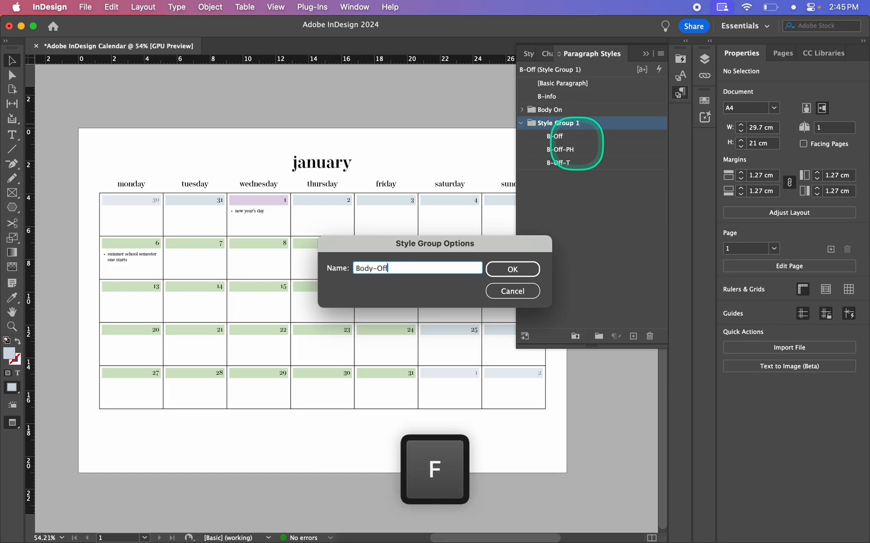
{"action": "key", "text": "Return"}
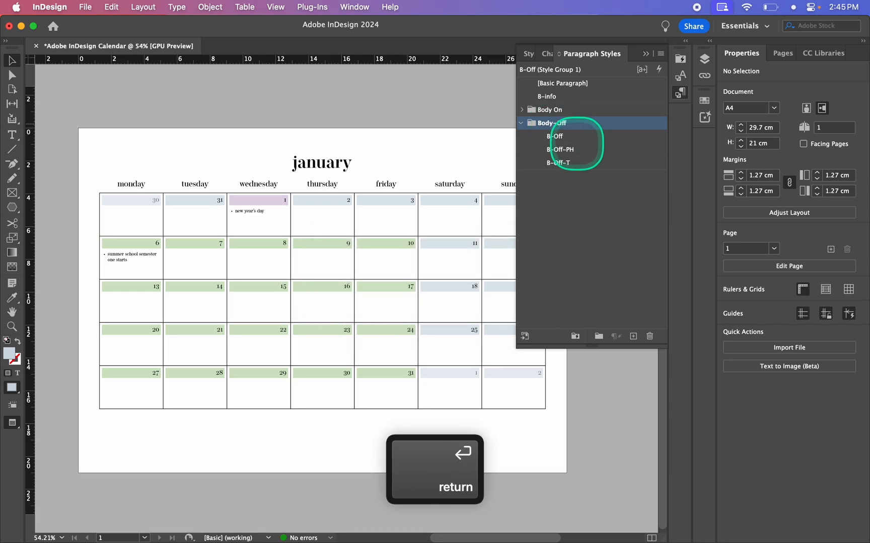
{"action": "left_click", "coordinate": [521, 122]}
Rename the B-info paragraph style to B-Info.
{"action": "double_click", "coordinate": [548, 97]}
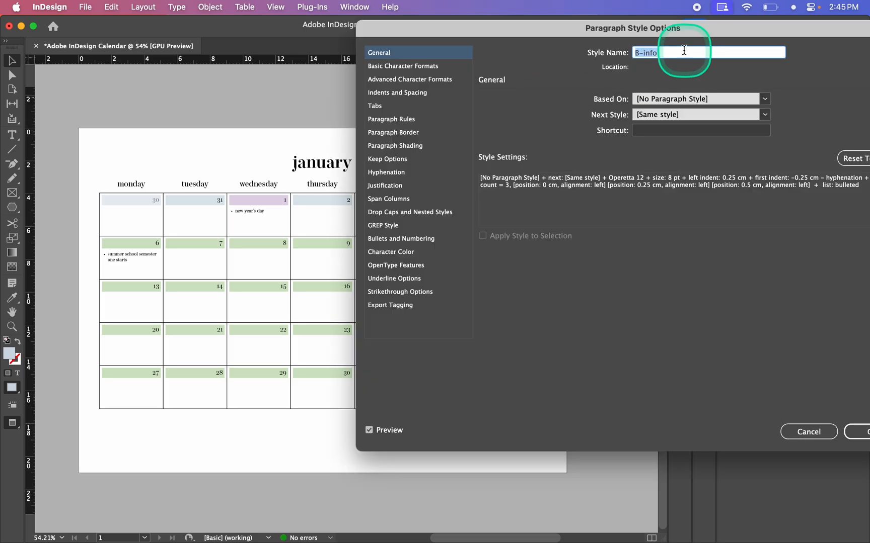
{"action": "left_click", "coordinate": [643, 51]}
{"action": "key", "text": "Caps_Lock"}
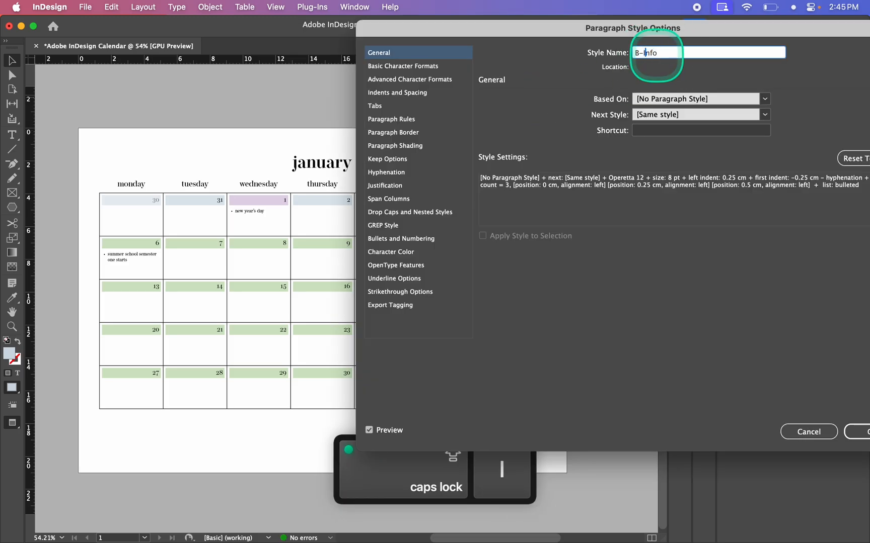
{"action": "type", "text": "I"}
{"action": "key", "text": "Return"}
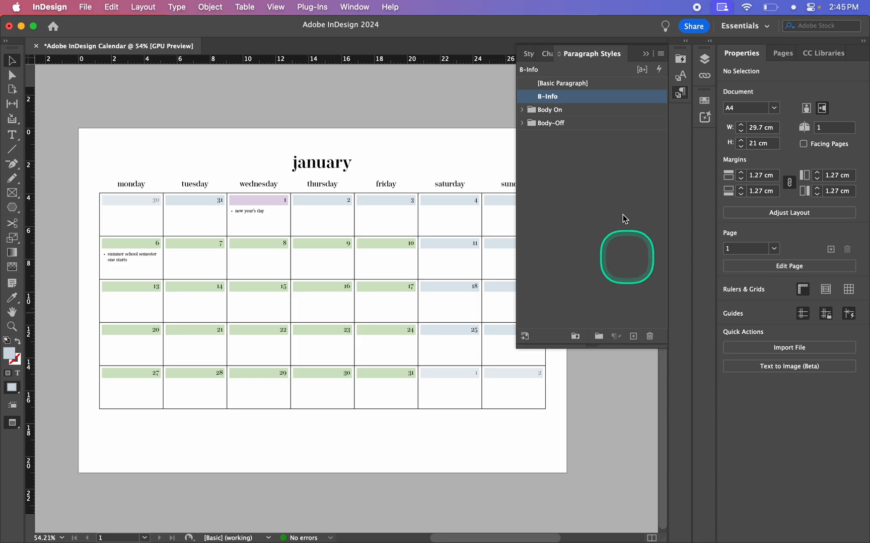
Duplicate the B-Info paragraph style and name the copy B-Off-Info.
{"action": "left_click", "coordinate": [584, 100], "text": "ctrl"}
{"action": "left_click", "coordinate": [607, 126]}
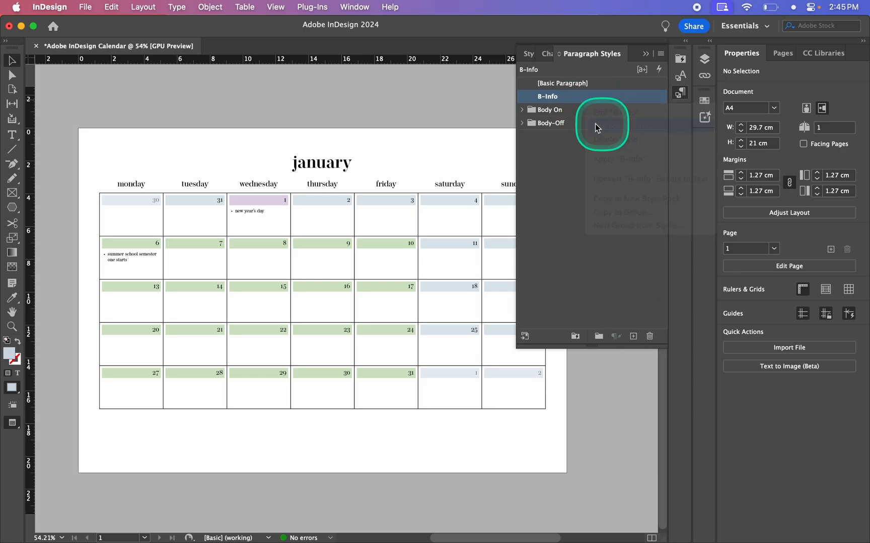
{"action": "double_click", "coordinate": [670, 53]}
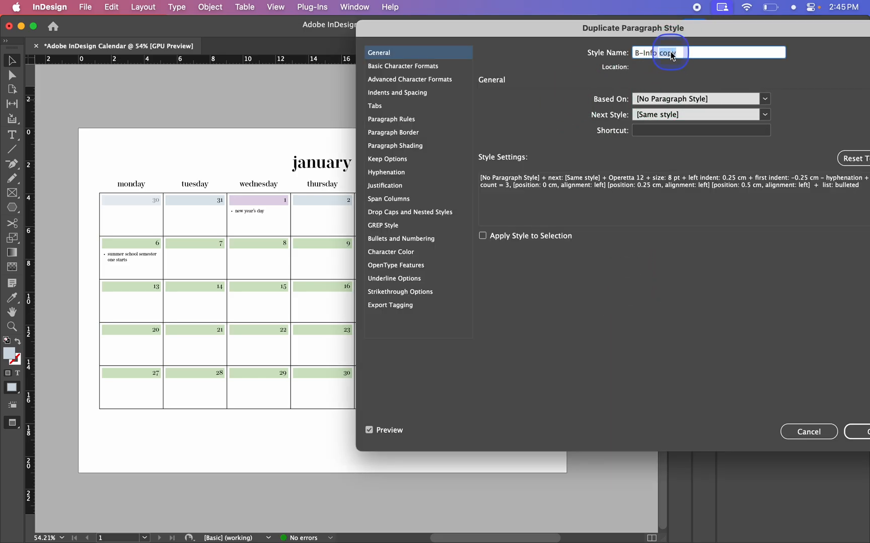
{"action": "key", "text": "BackSpace"}
{"action": "key", "text": "Left"}
{"action": "key", "text": "Left"}
{"action": "key", "text": "Left"}
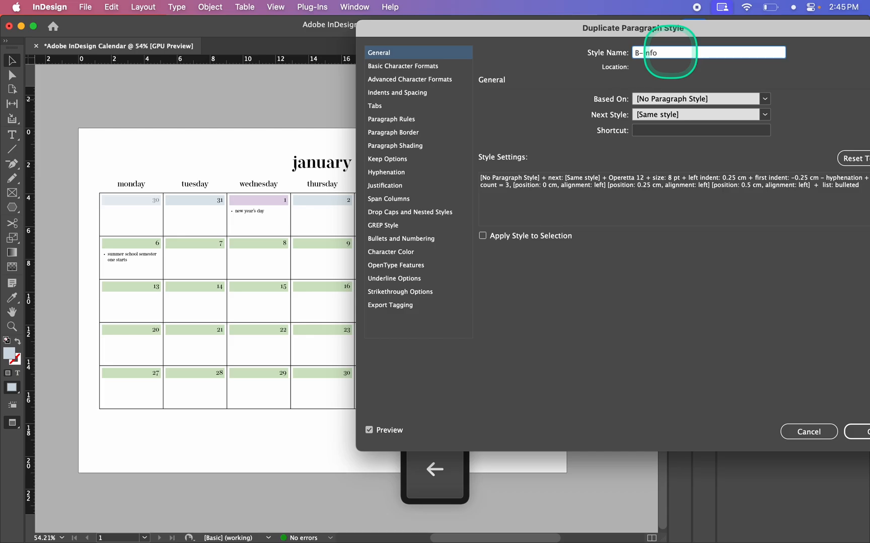
{"action": "type", "text": "-O"}
{"action": "key", "text": "BackSpace"}
{"action": "key", "text": "BackSpace"}
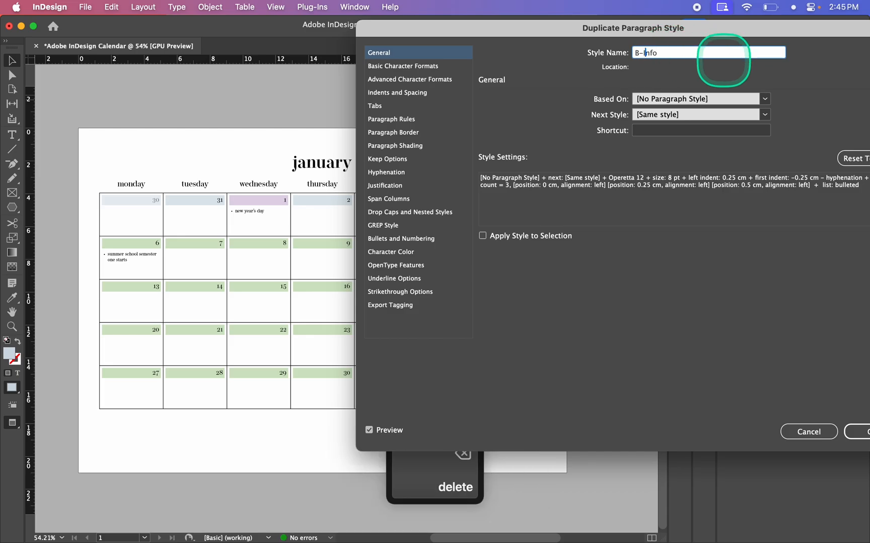
{"action": "type", "text": "Of"}
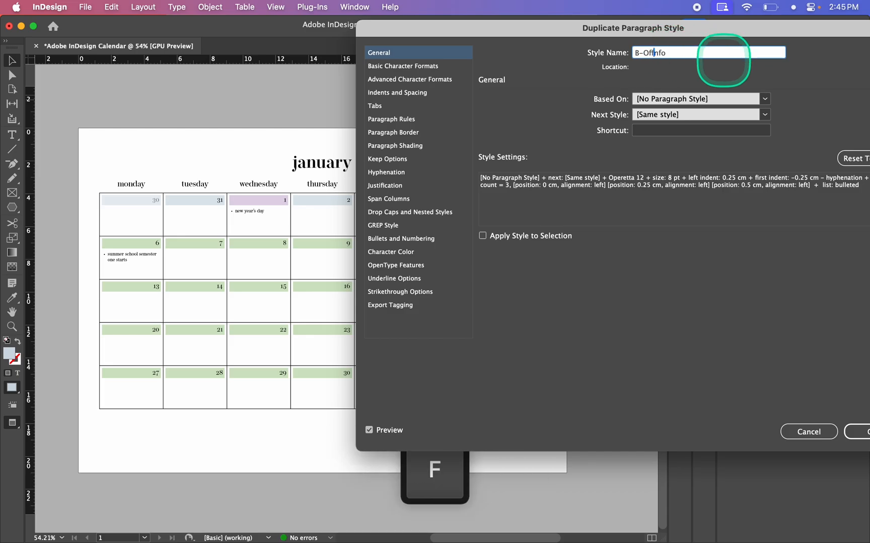
{"action": "type", "text": "f-"}
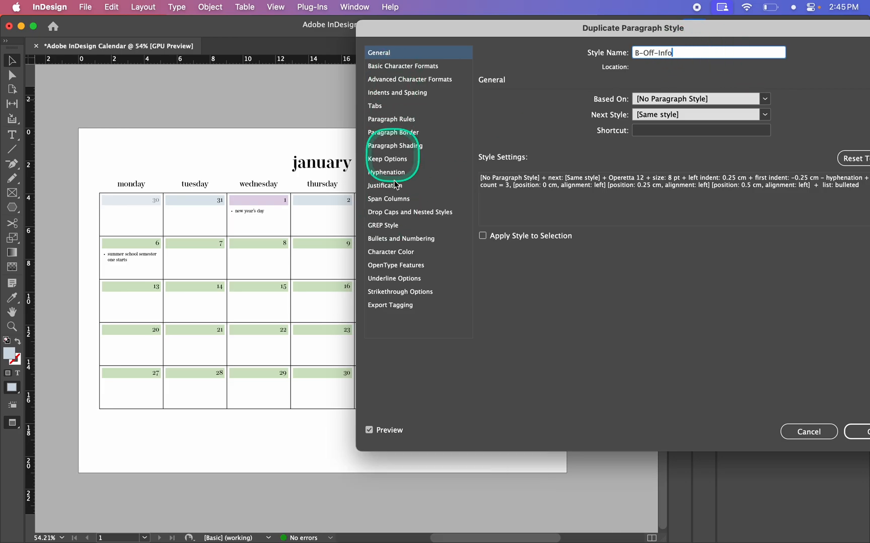
Set the character color tint of B-Off-Info to 10% and save the style.
{"action": "left_click", "coordinate": [403, 254]}
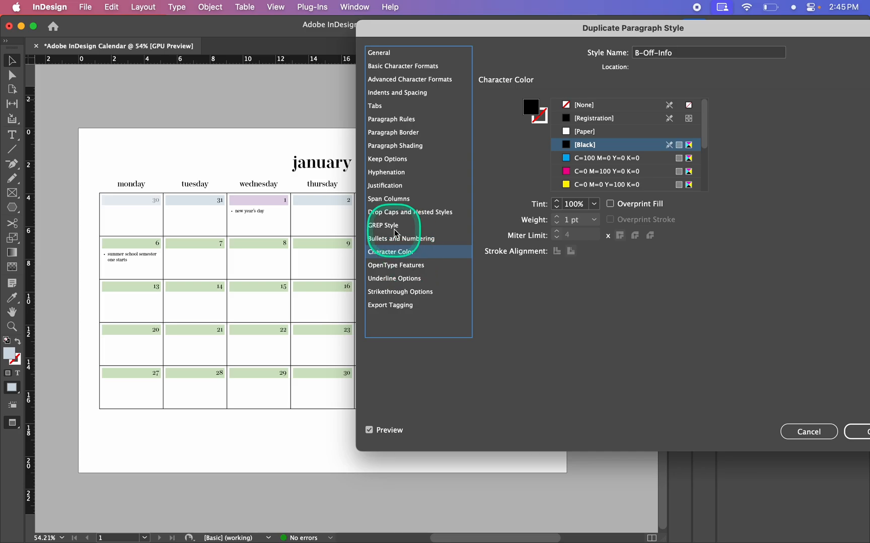
{"action": "double_click", "coordinate": [575, 207]}
{"action": "type", "text": "10"}
{"action": "key", "text": "Return"}
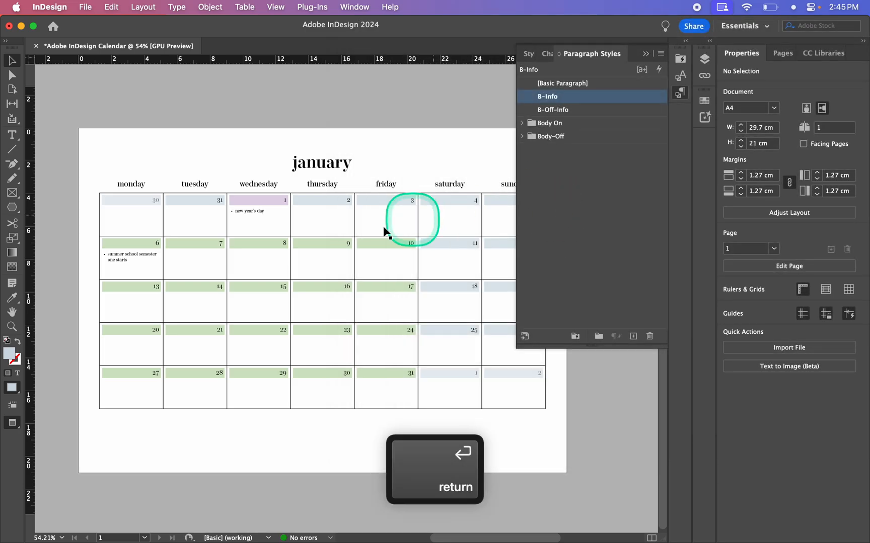
{"action": "scroll", "coordinate": [336, 317], "scroll_direction": "right", "scroll_amount": 1}
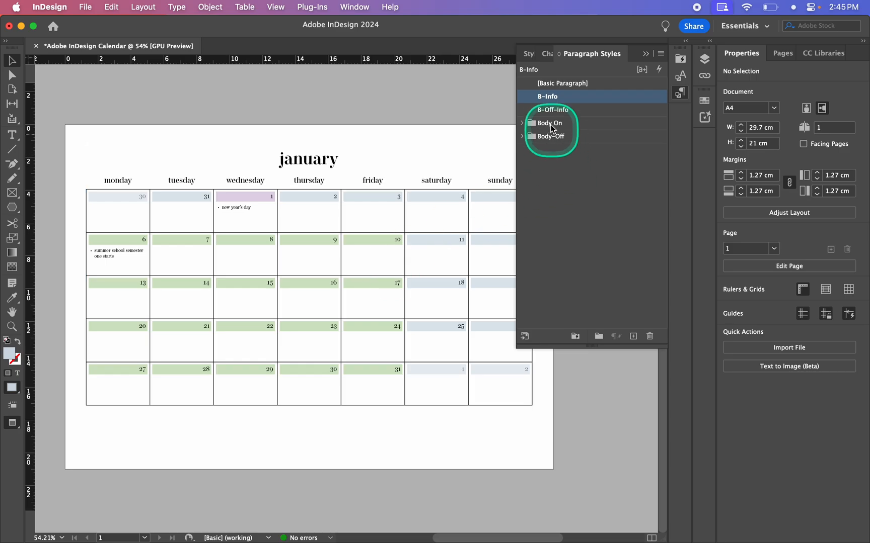
{"action": "left_click", "coordinate": [576, 110]}
{"action": "scroll", "coordinate": [461, 363], "scroll_direction": "up", "scroll_amount": 1}
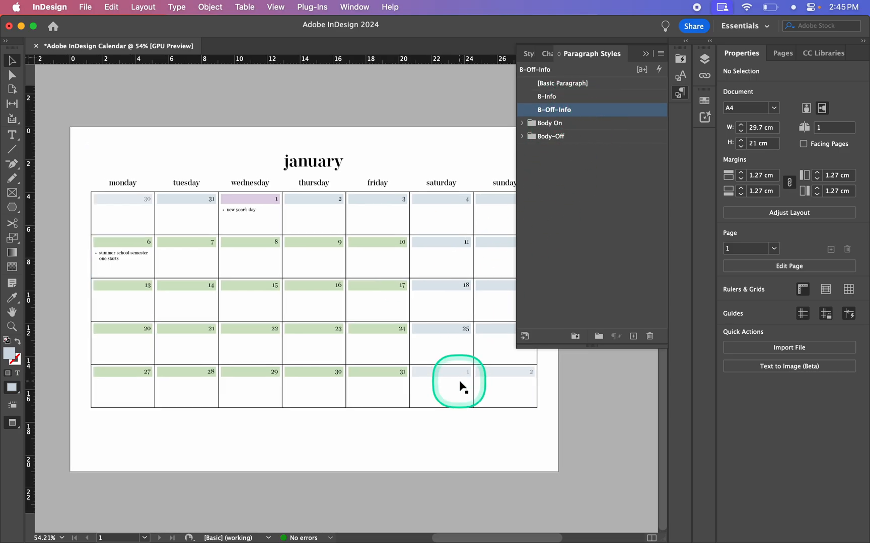
{"action": "left_click_drag", "start_coordinate": [588, 390], "coordinate": [519, 401]}
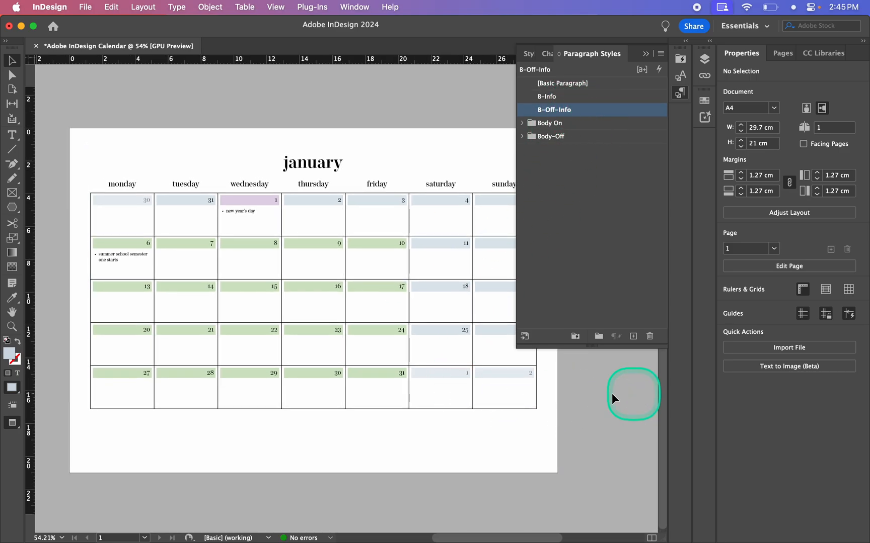
Set B-Off-Info as the next style of the B-Off paragraph style in the Body-Off group.
{"action": "left_click", "coordinate": [522, 136]}
{"action": "double_click", "coordinate": [596, 150]}
{"action": "left_click", "coordinate": [696, 114]}
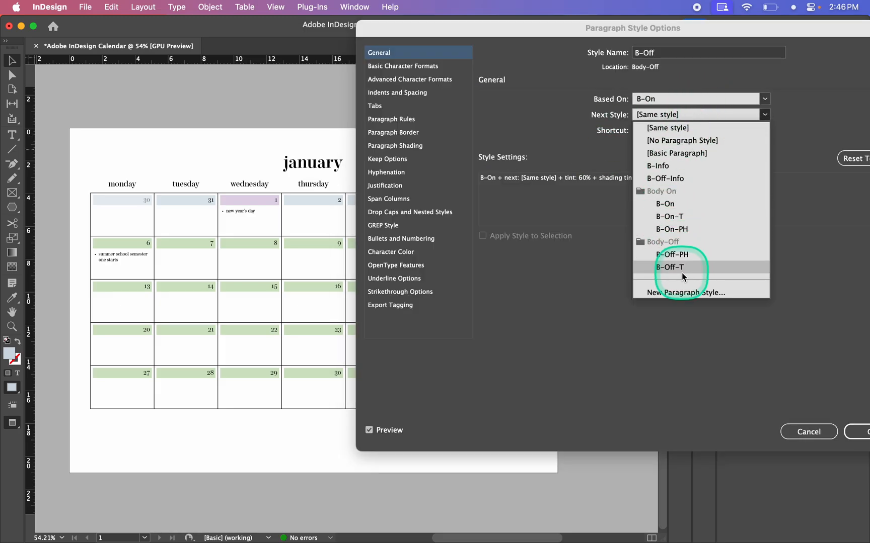
{"action": "left_click", "coordinate": [677, 178]}
{"action": "key", "text": "Return"}
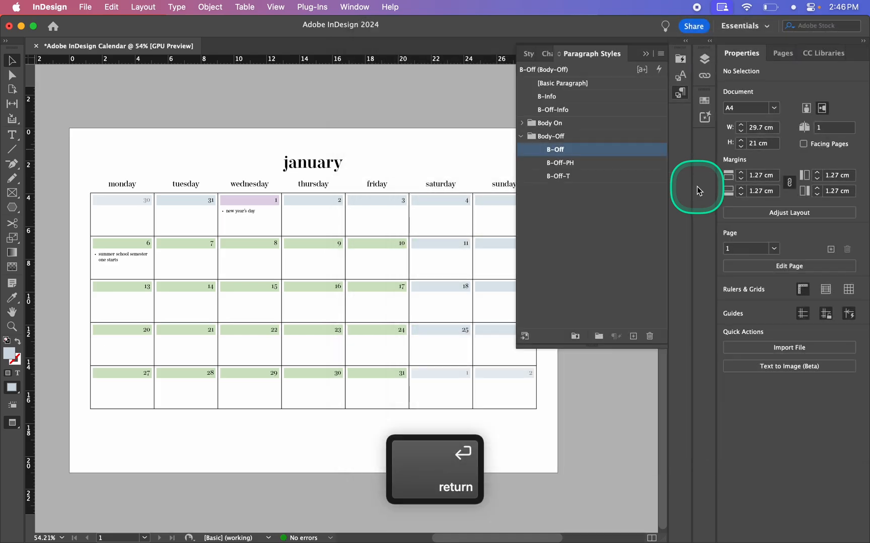
Set B-Off-Info as the next style of the B-Off-PH and B-Off-T paragraph styles in the Body-Off group.
{"action": "double_click", "coordinate": [579, 166]}
{"action": "left_click", "coordinate": [696, 123]}
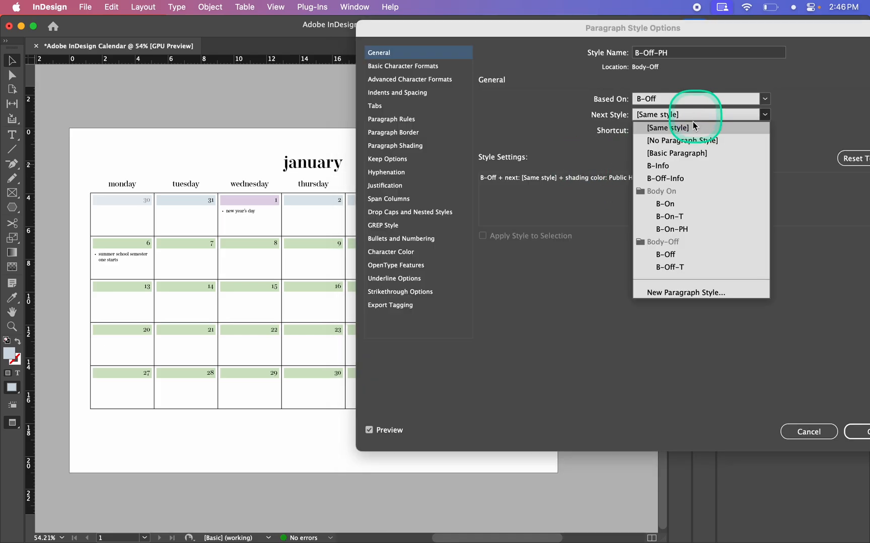
{"action": "left_click", "coordinate": [681, 178]}
{"action": "key", "text": "Return"}
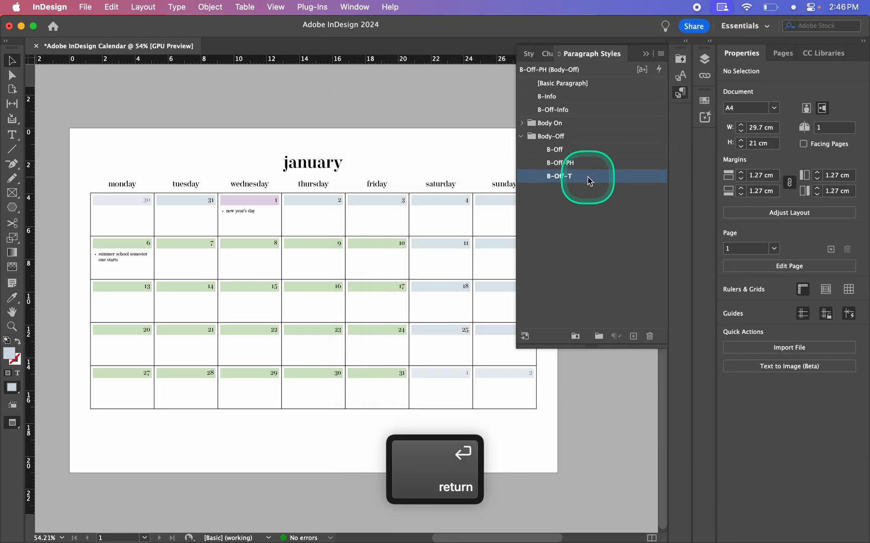
{"action": "double_click", "coordinate": [586, 176]}
{"action": "left_click", "coordinate": [690, 114]}
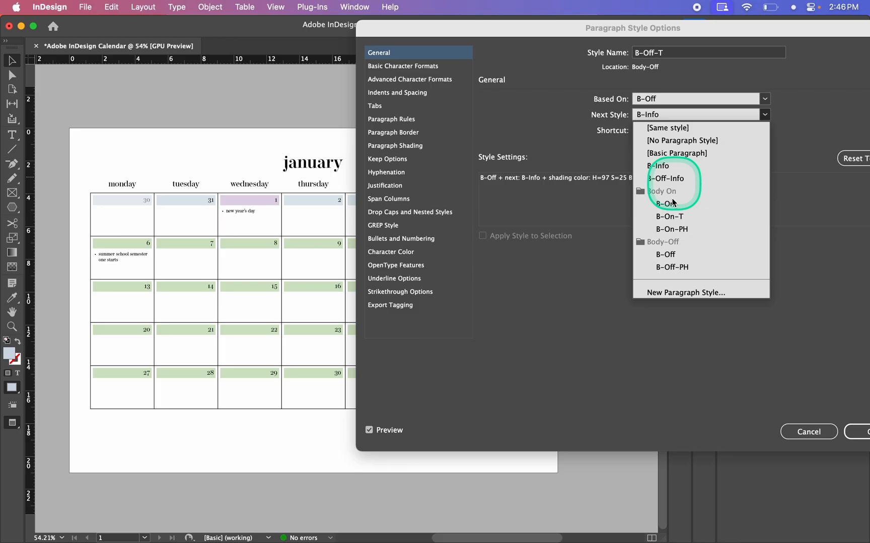
{"action": "left_click", "coordinate": [673, 223]}
{"action": "key", "text": "Return"}
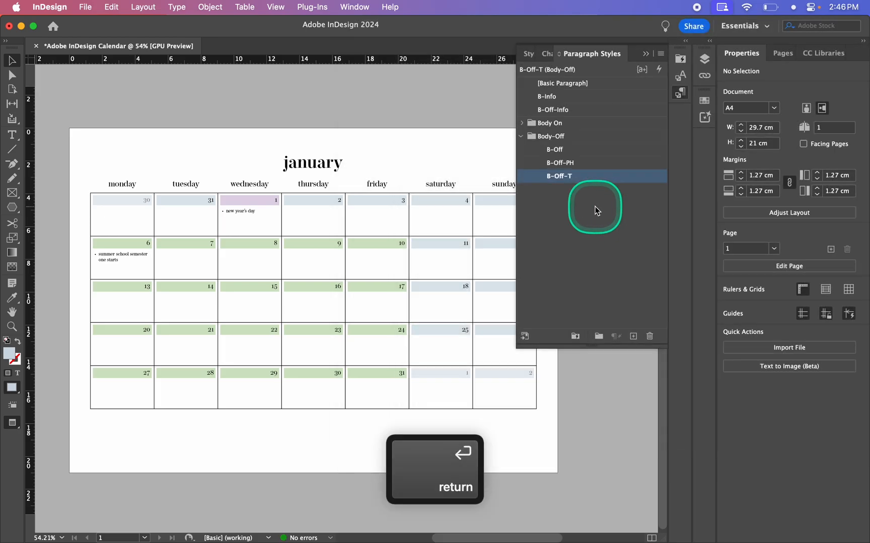
Check the style options of B-Off-PH and B-Off, and put the paragraph styles list away.
{"action": "left_click", "coordinate": [586, 162]}
{"action": "double_click", "coordinate": [586, 161]}
{"action": "key", "text": "Return"}
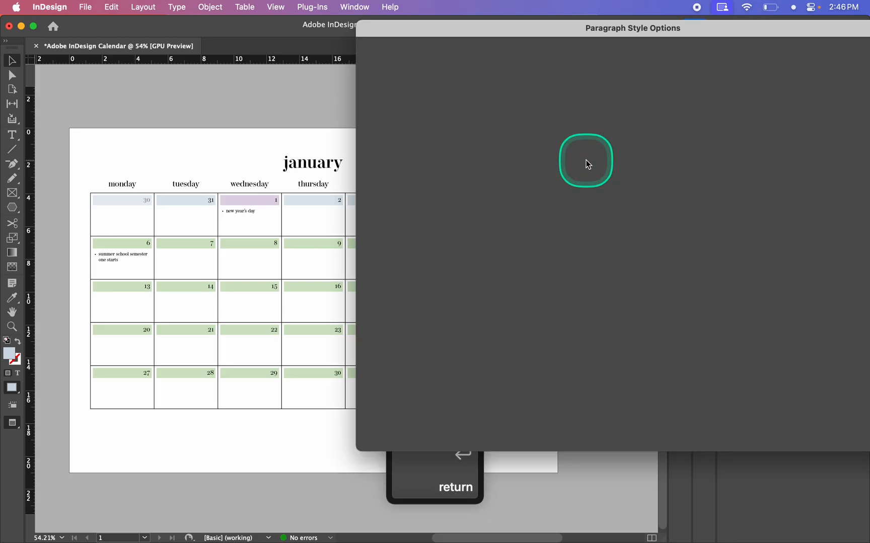
{"action": "left_click", "coordinate": [576, 149]}
{"action": "double_click", "coordinate": [577, 149]}
{"action": "key", "text": "Return"}
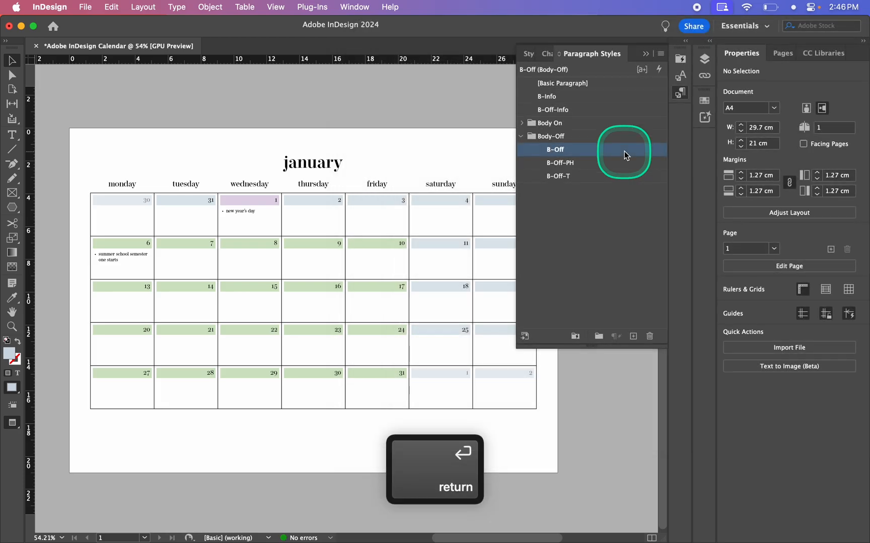
{"action": "scroll", "coordinate": [281, 388], "scroll_direction": "left", "scroll_amount": 2}
{"action": "left_click", "coordinate": [645, 54]}
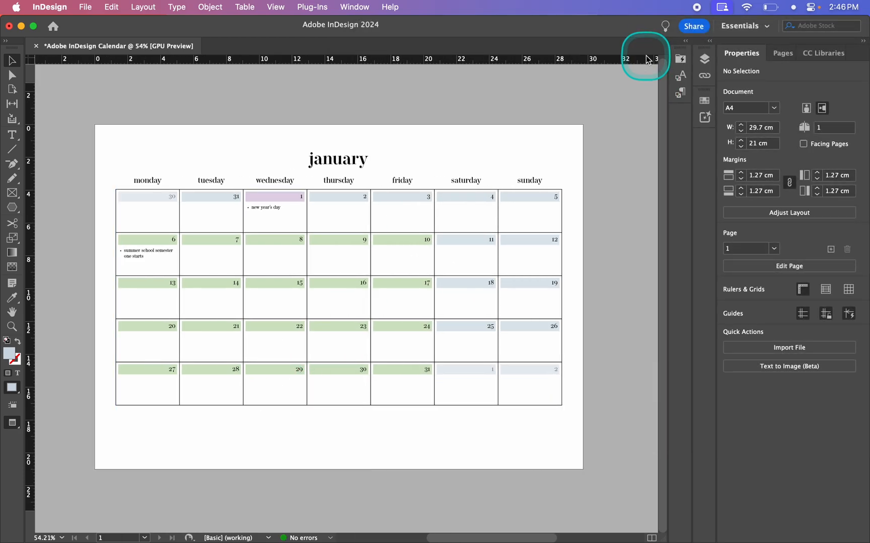
Add the bulleted note "taco's birthday" on a new line beneath the date in the Thursday 9 cell.
{"action": "scroll", "coordinate": [398, 360], "scroll_direction": "left", "scroll_amount": 1}
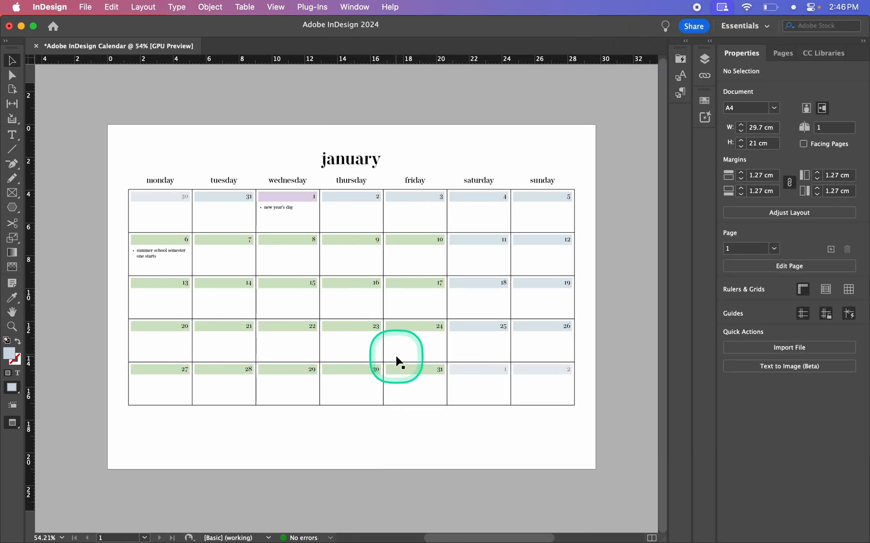
{"action": "scroll", "coordinate": [473, 280], "scroll_direction": "up", "scroll_amount": 2}
{"action": "scroll", "coordinate": [421, 381], "scroll_direction": "up", "scroll_amount": 2}
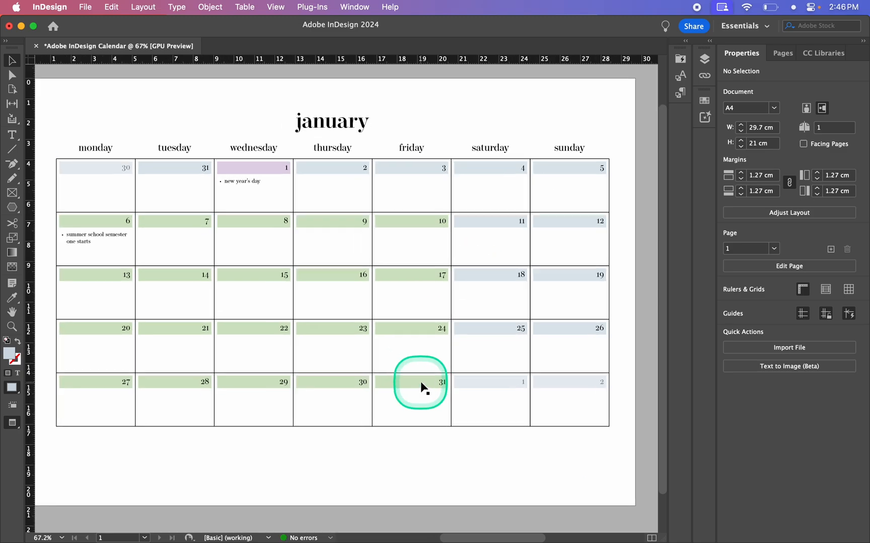
{"action": "double_click", "coordinate": [375, 226]}
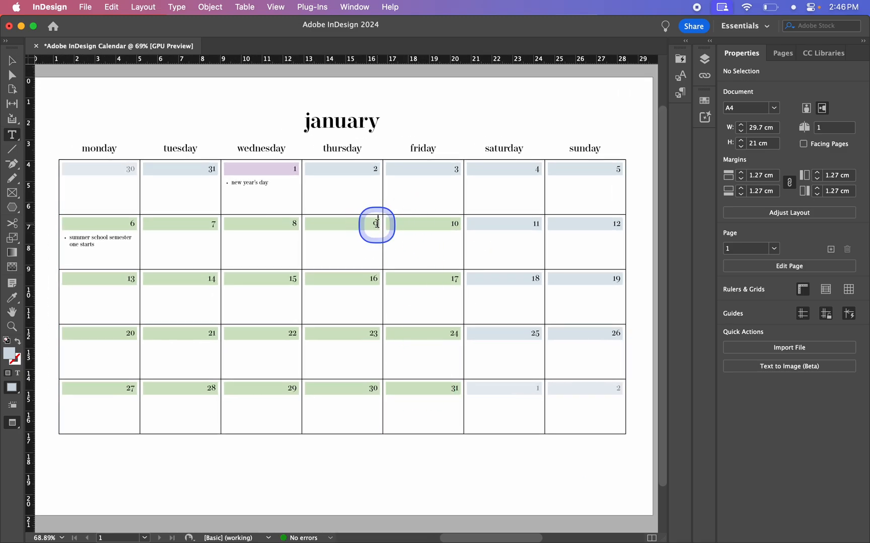
{"action": "key", "text": "Return"}
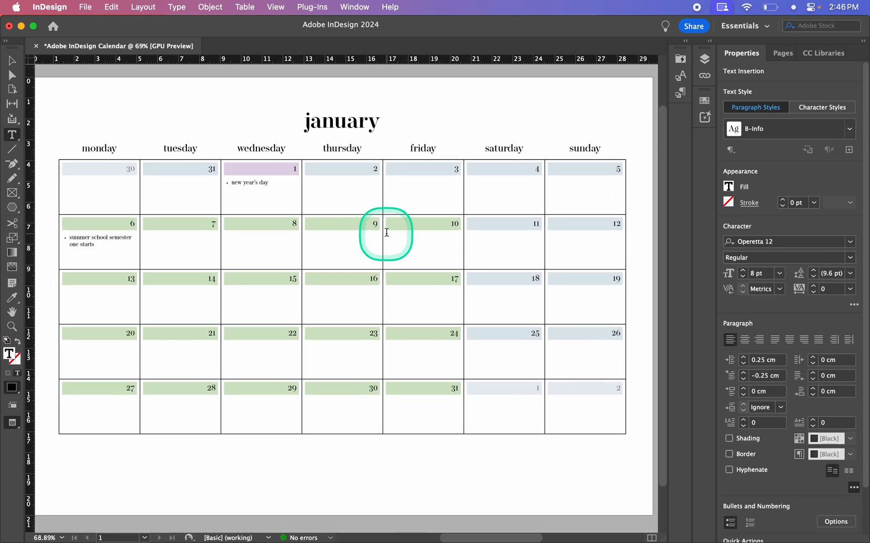
{"action": "type", "text": "taco's n"}
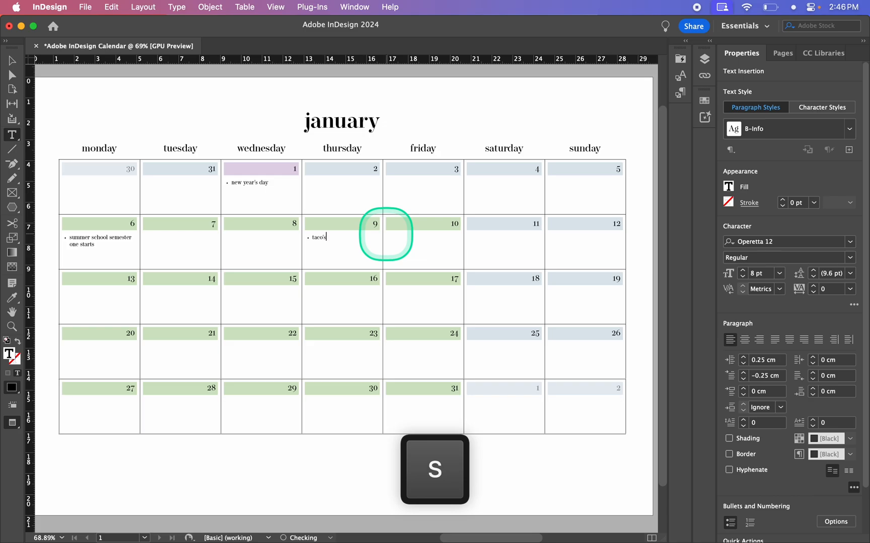
{"action": "key", "text": "BackSpace"}
{"action": "type", "text": "birthday"}
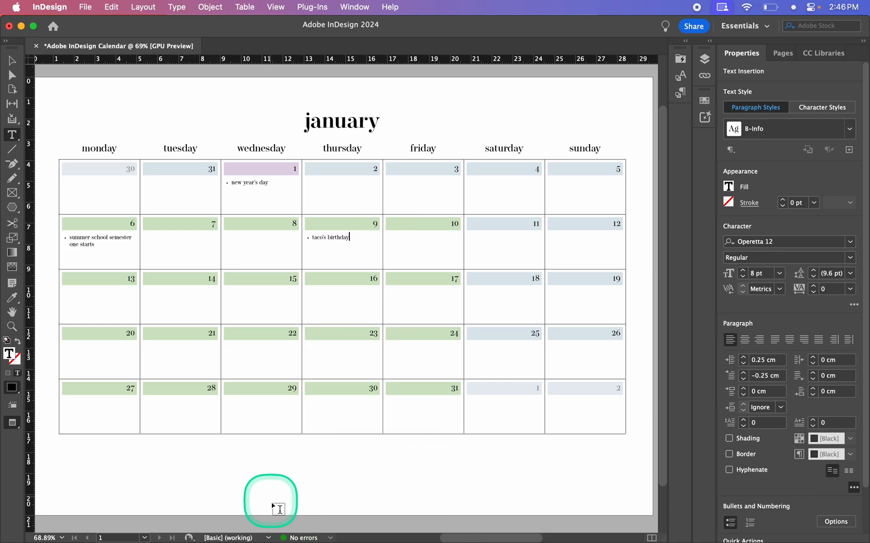
{"action": "left_click", "coordinate": [274, 508]}
{"action": "key", "text": "v"}
Apply the B-Off paragraph style to the Tuesday 31 cell in the calendar's first week and deselect it.
{"action": "scroll", "coordinate": [355, 412], "scroll_direction": "down", "scroll_amount": 5}
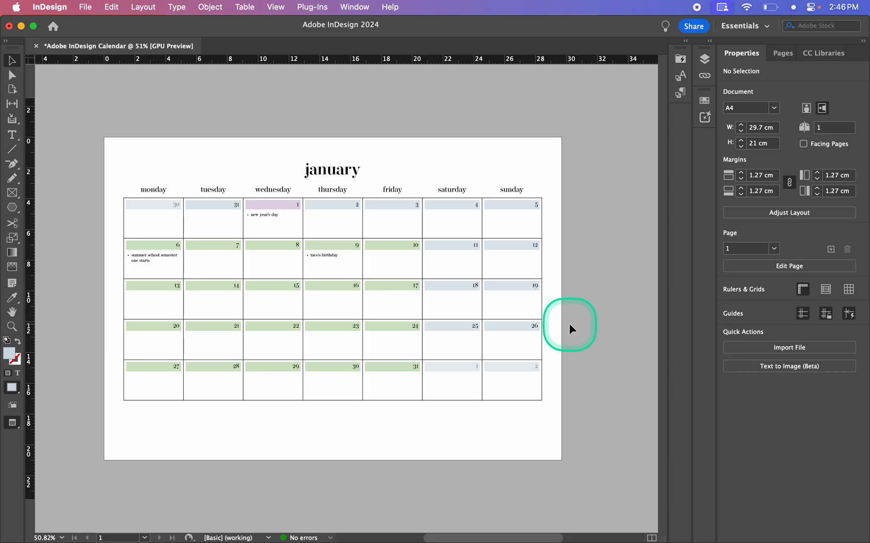
{"action": "double_click", "coordinate": [233, 220]}
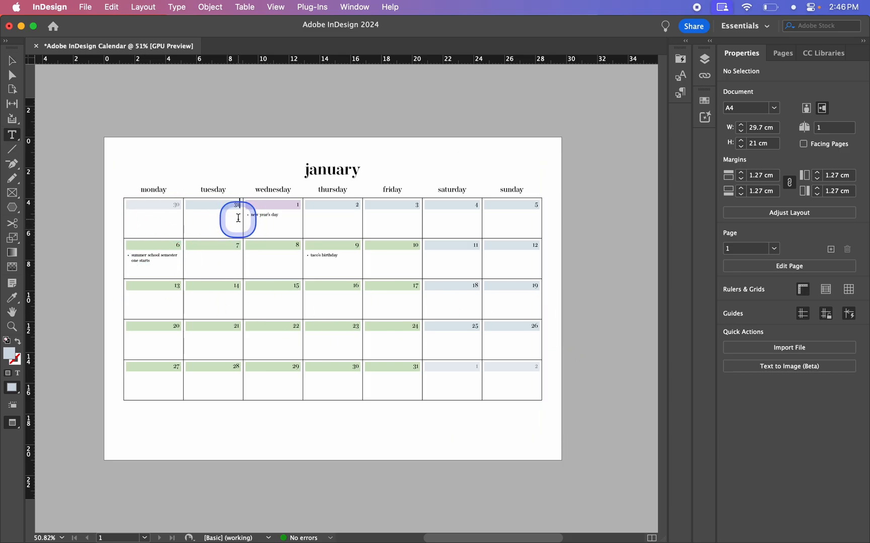
{"action": "key", "text": "Escape"}
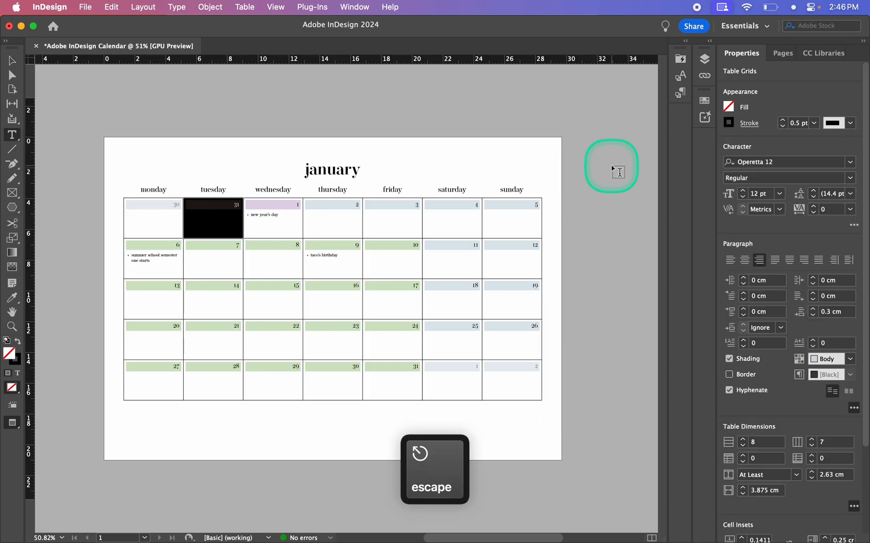
{"action": "left_click", "coordinate": [680, 92]}
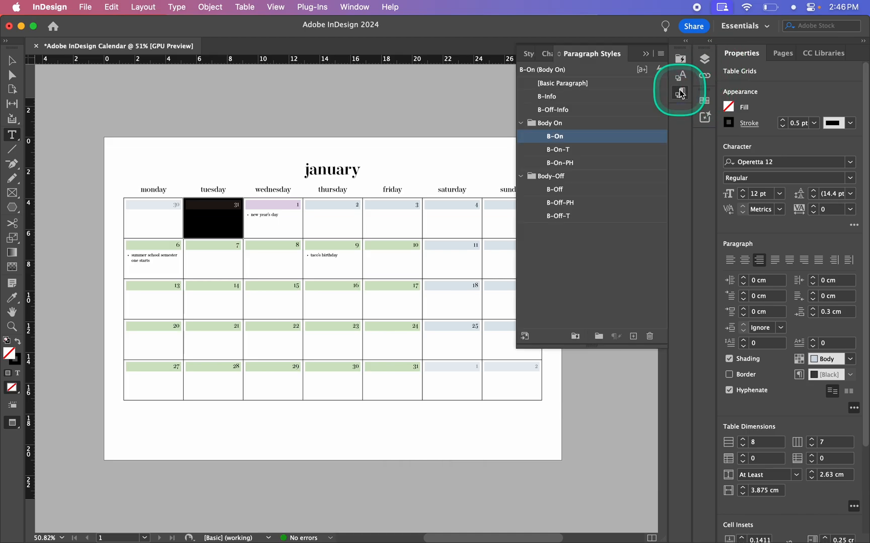
{"action": "left_click", "coordinate": [576, 189]}
{"action": "left_click", "coordinate": [645, 53]}
{"action": "left_click", "coordinate": [213, 224]}
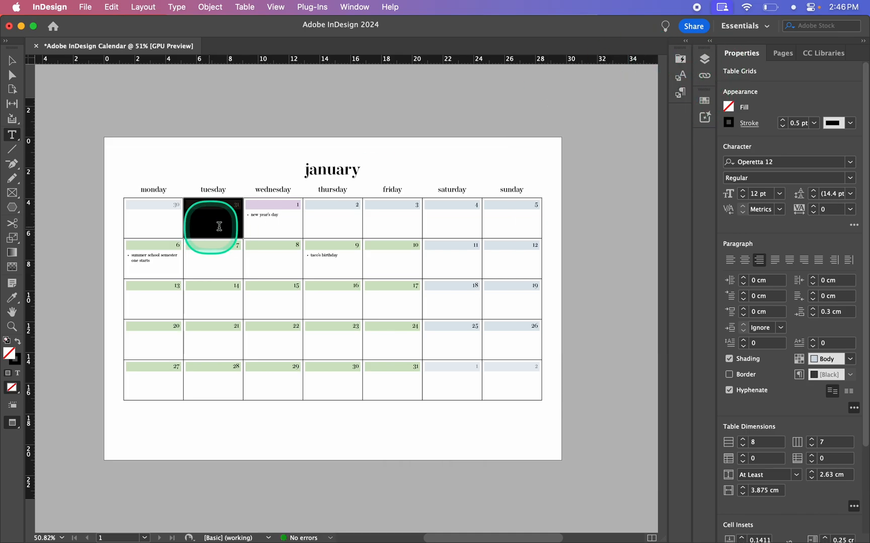
{"action": "left_click", "coordinate": [614, 250]}
{"action": "key", "text": "v"}
Examine the January calendar page, including its date shading, faded off-month dates and bulleted notes.
{"action": "scroll", "coordinate": [582, 304], "scroll_direction": "up", "scroll_amount": 3}
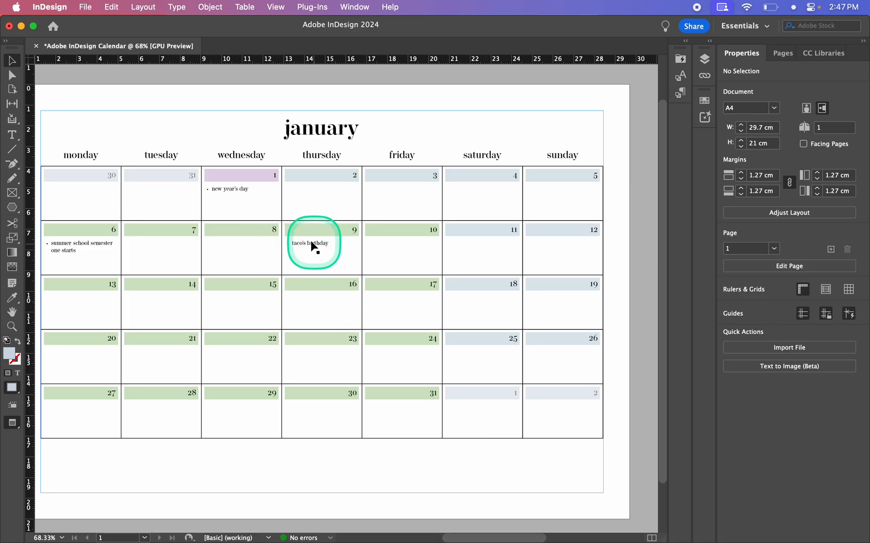
{"action": "scroll", "coordinate": [272, 320], "scroll_direction": "down", "scroll_amount": 2}
{"action": "scroll", "coordinate": [271, 320], "scroll_direction": "left", "scroll_amount": 1}
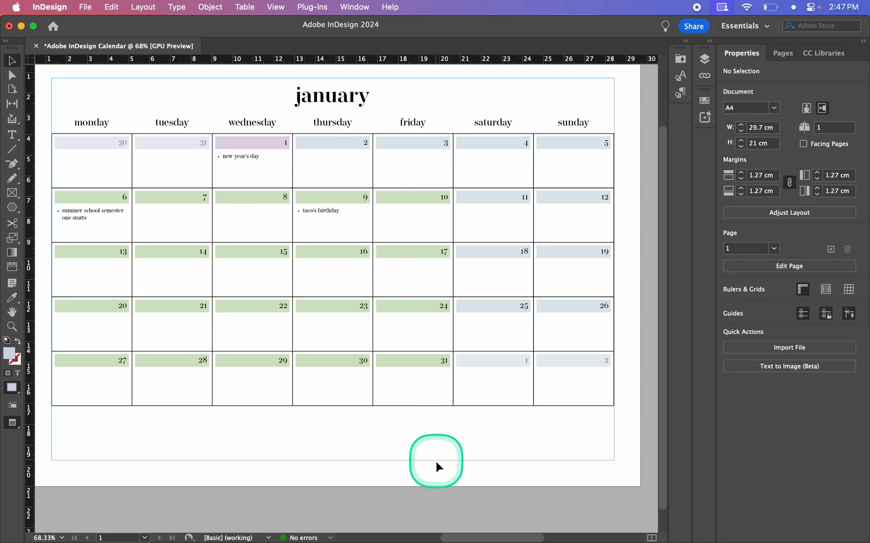
{"action": "key", "text": "w"}
{"action": "left_click", "coordinate": [432, 477]}
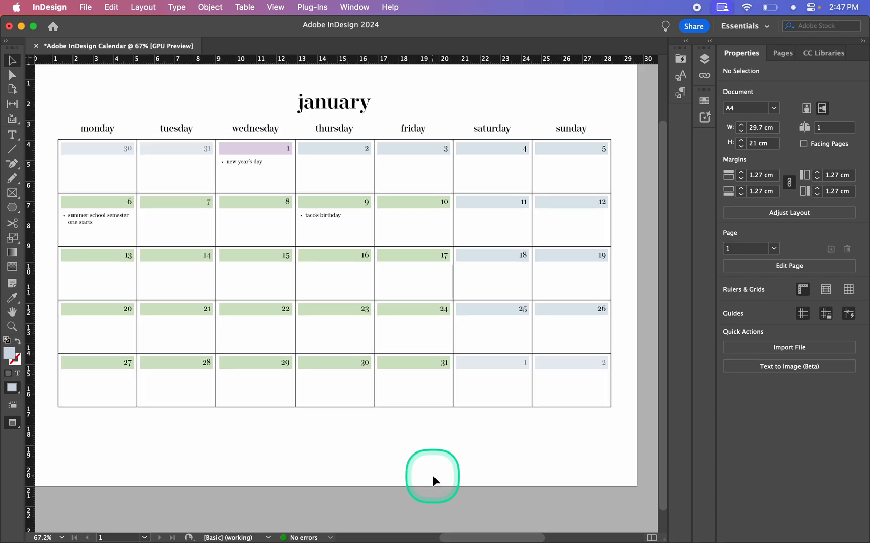
{"action": "key", "text": "super+0"}
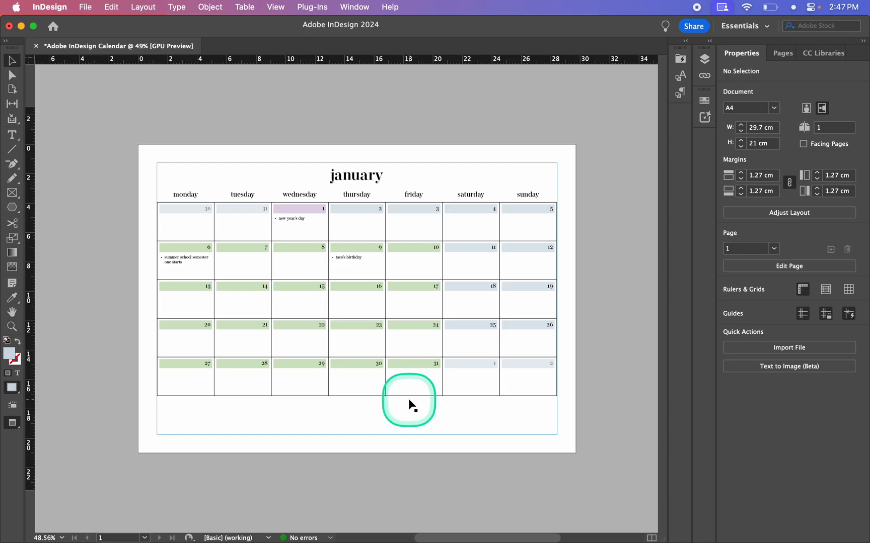
{"action": "scroll", "coordinate": [396, 450], "scroll_direction": "up", "scroll_amount": 4}
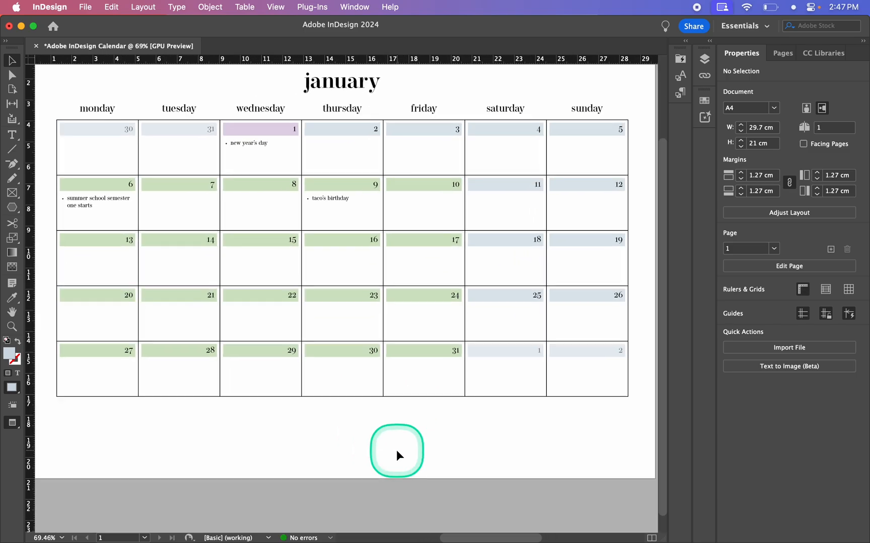
{"action": "scroll", "coordinate": [396, 450], "scroll_direction": "down", "scroll_amount": 2}
{"action": "scroll", "coordinate": [396, 450], "scroll_direction": "up", "scroll_amount": 2}
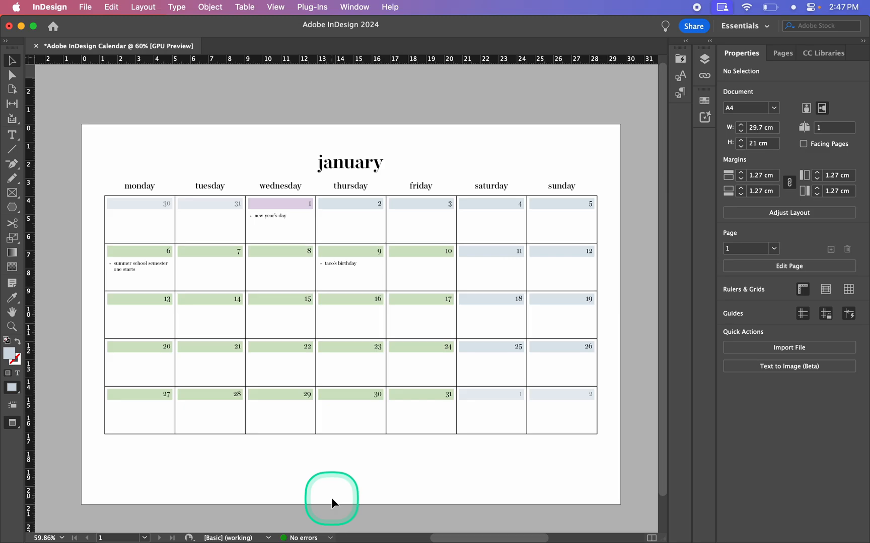
{"action": "scroll", "coordinate": [331, 498], "scroll_direction": "up", "scroll_amount": 2}
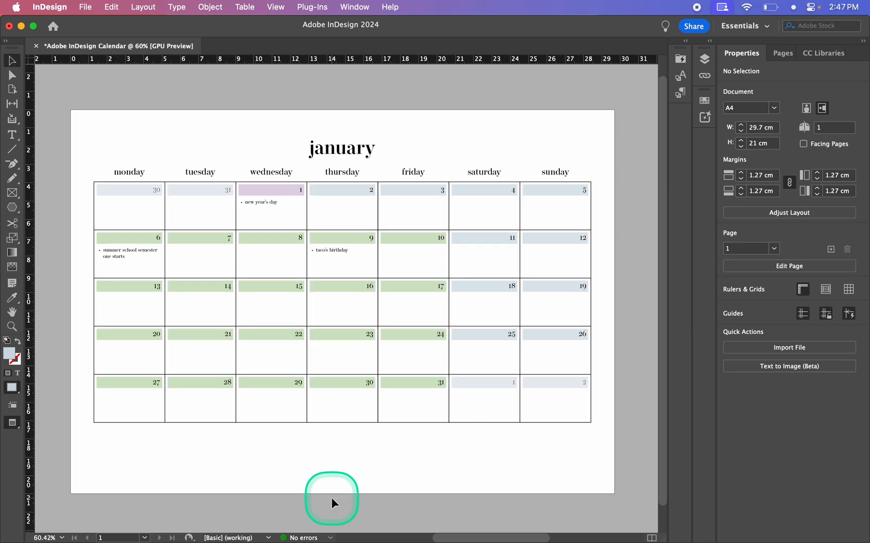